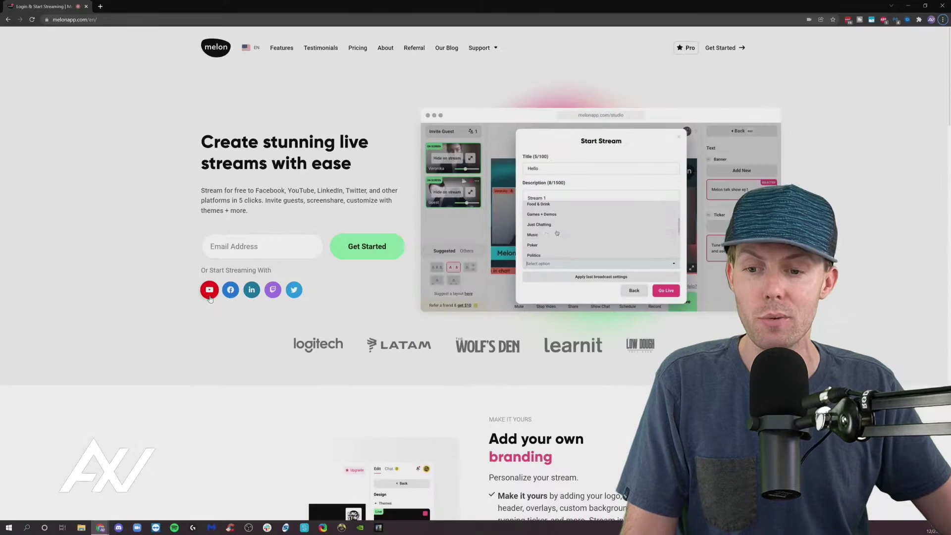
Step: Sign in to Melon with YouTube, moving the Google sign-in popup aside to finish
{"action": "left_click", "coordinate": [251, 403]}
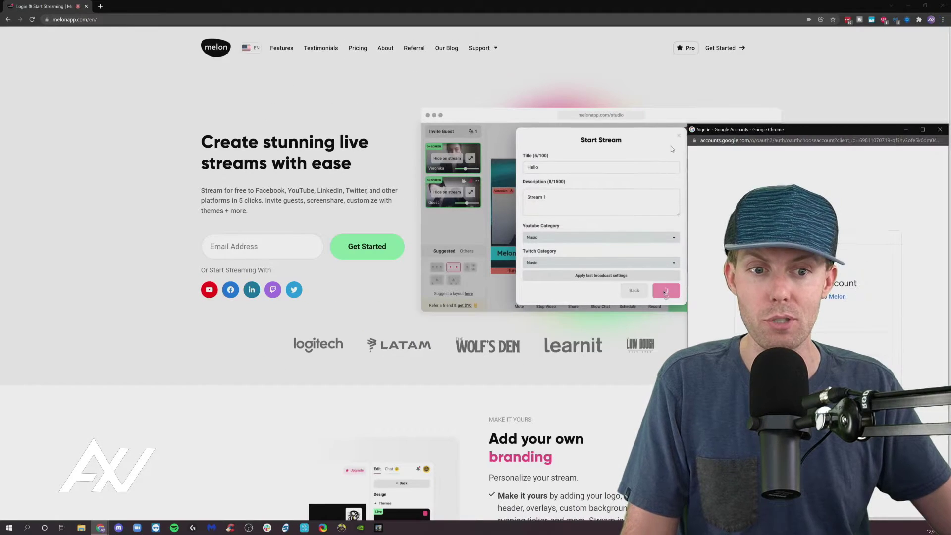
{"action": "left_click_drag", "start_coordinate": [777, 139], "coordinate": [314, 73]}
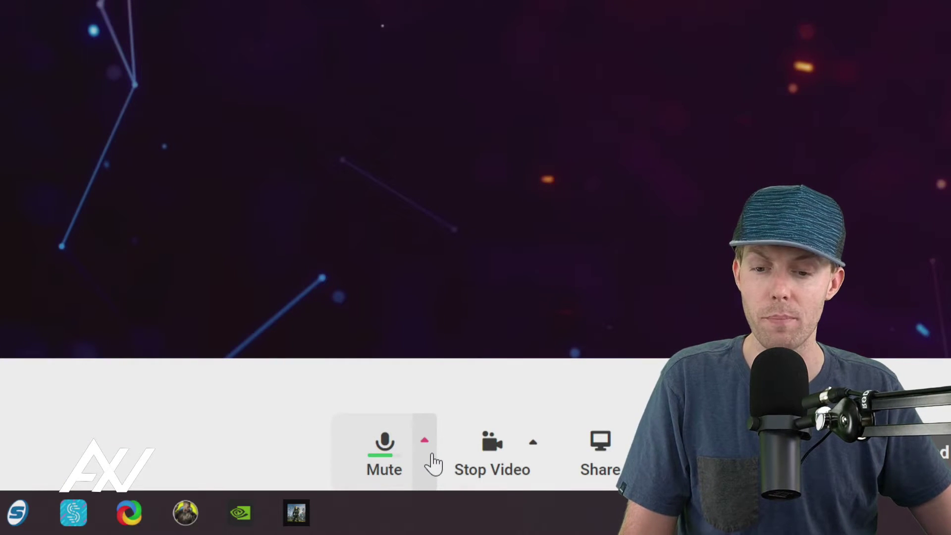
Step: Set audio input to Microphone (Logitech BRIO) and output to Speakers (Focusrite Usb Audio)
{"action": "left_click", "coordinate": [424, 440]}
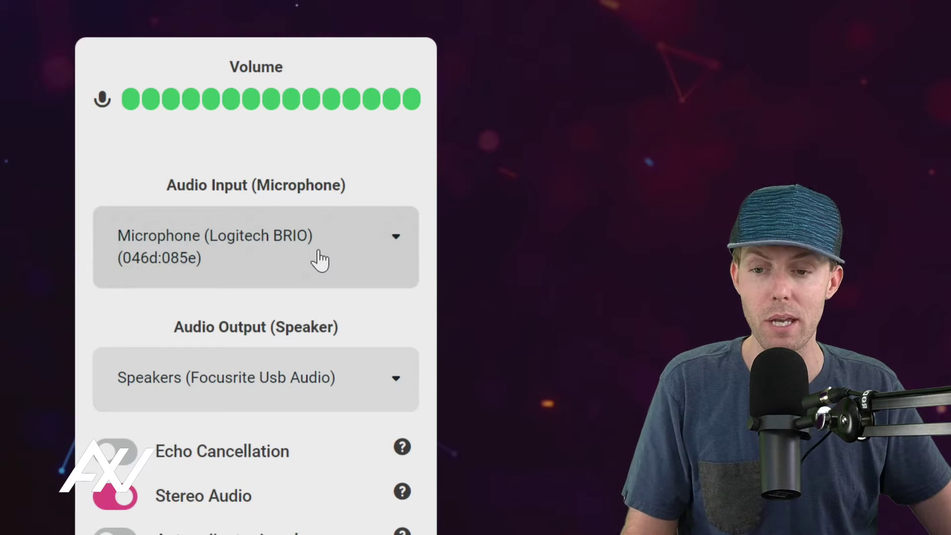
{"action": "left_click", "coordinate": [320, 259]}
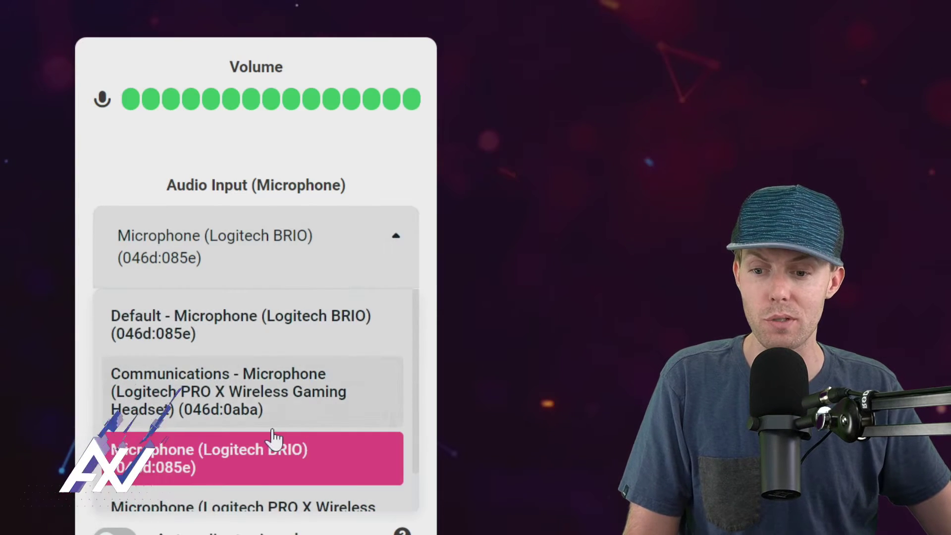
{"action": "left_click", "coordinate": [275, 407]}
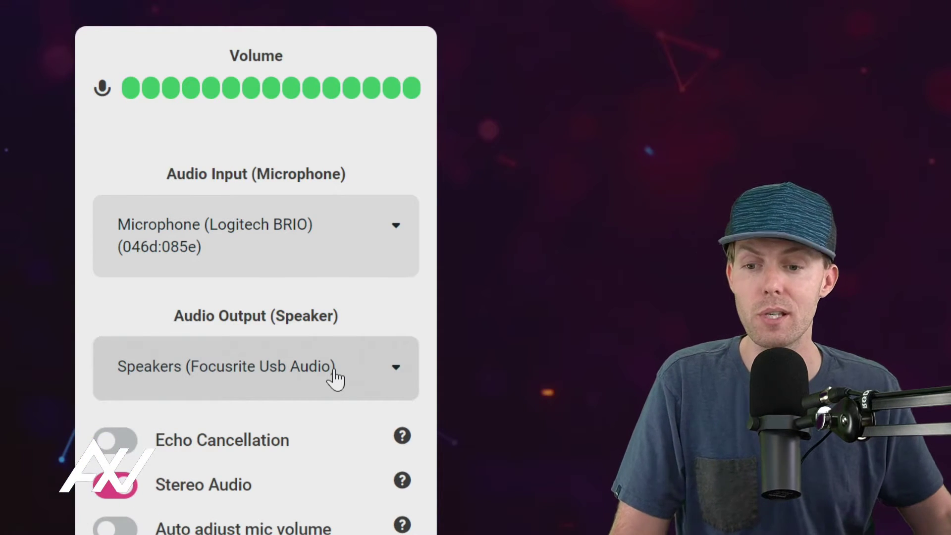
{"action": "left_click", "coordinate": [335, 379]}
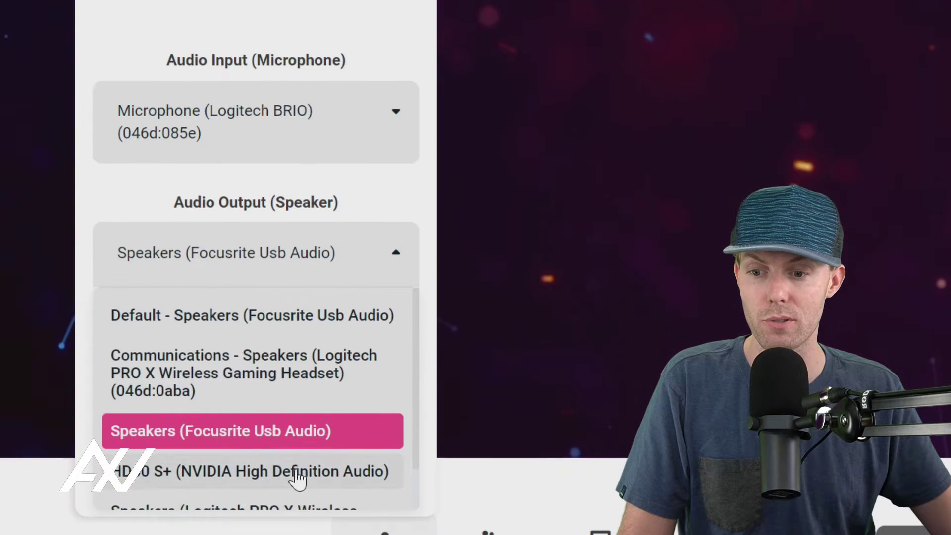
{"action": "left_click", "coordinate": [286, 439]}
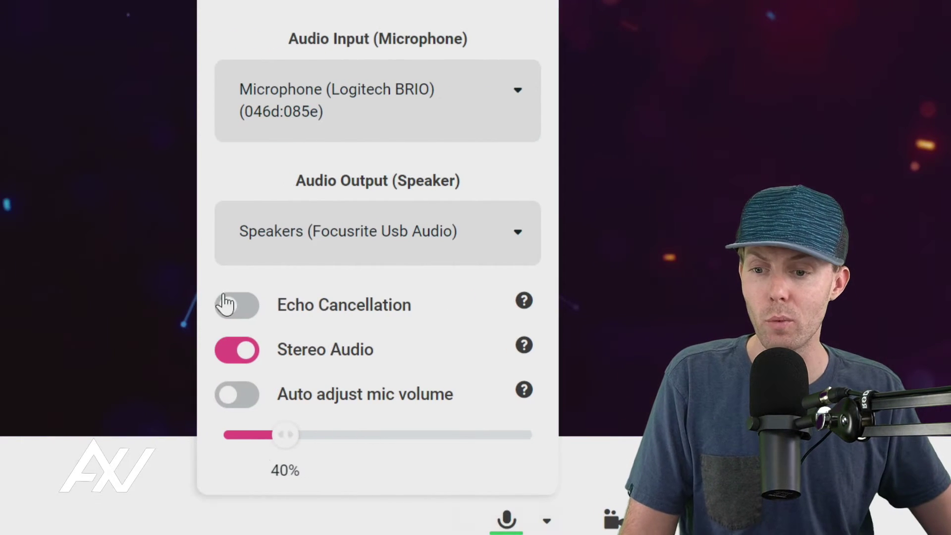
Step: Test the audio toggles, leaving only Stereo Audio on, and lower mic volume below 40%
{"action": "left_click", "coordinate": [234, 366]}
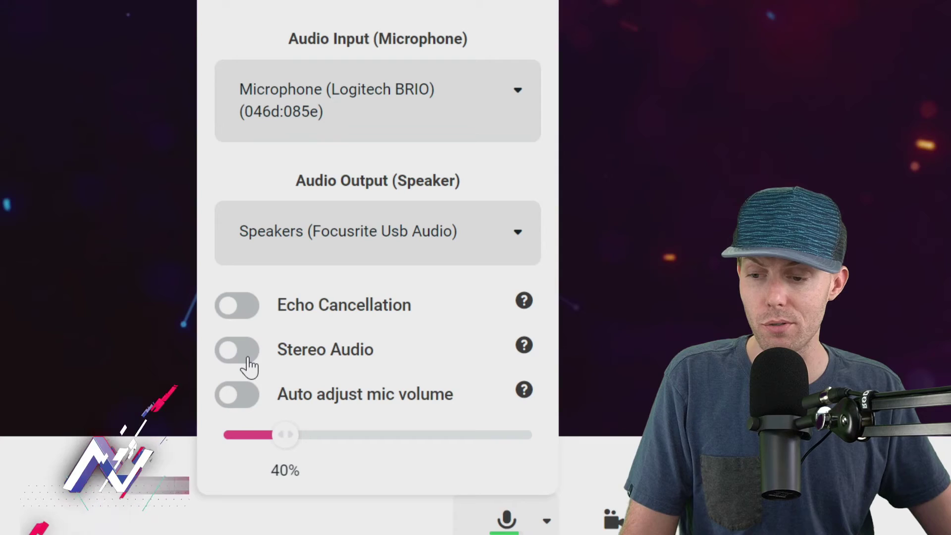
{"action": "left_click", "coordinate": [237, 305]}
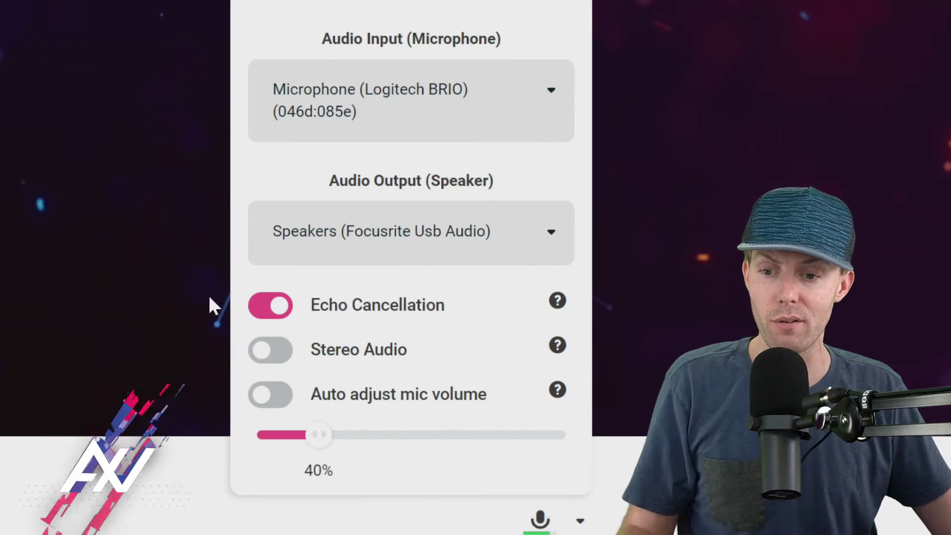
{"action": "left_click", "coordinate": [272, 314]}
{"action": "left_click", "coordinate": [277, 357]}
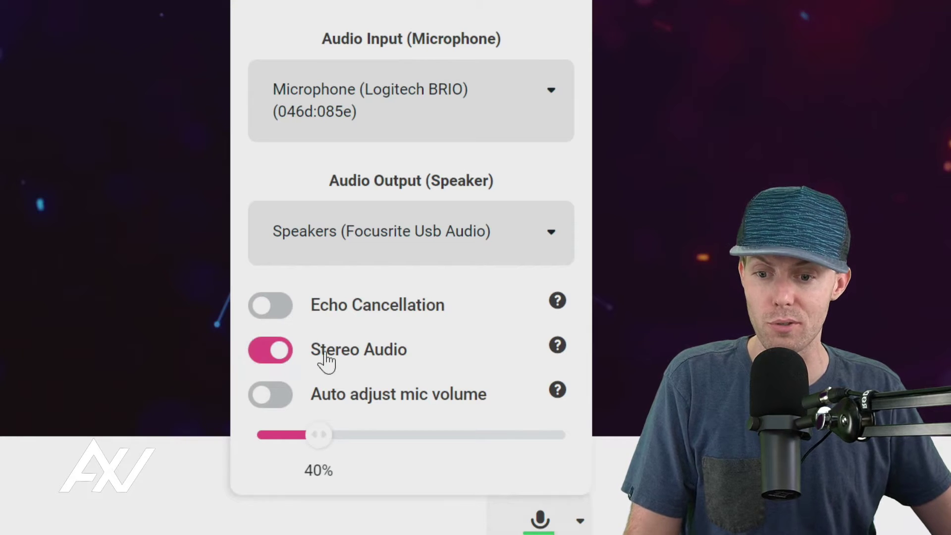
{"action": "mouse_move", "coordinate": [552, 356]}
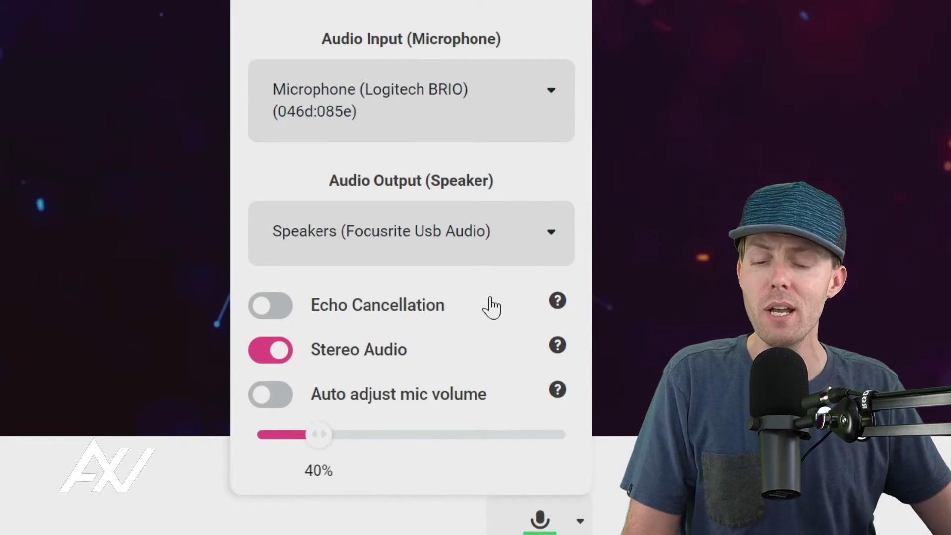
{"action": "left_click", "coordinate": [282, 400]}
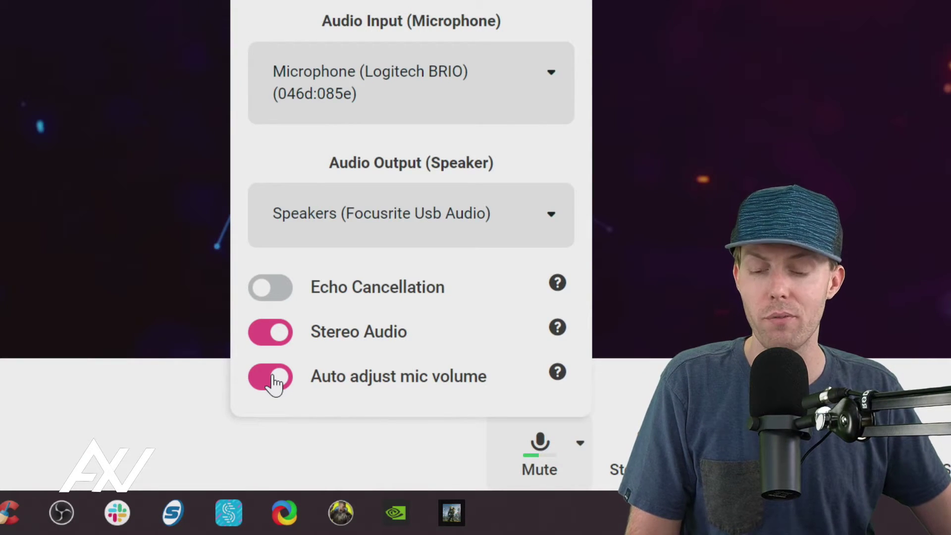
{"action": "left_click", "coordinate": [275, 385]}
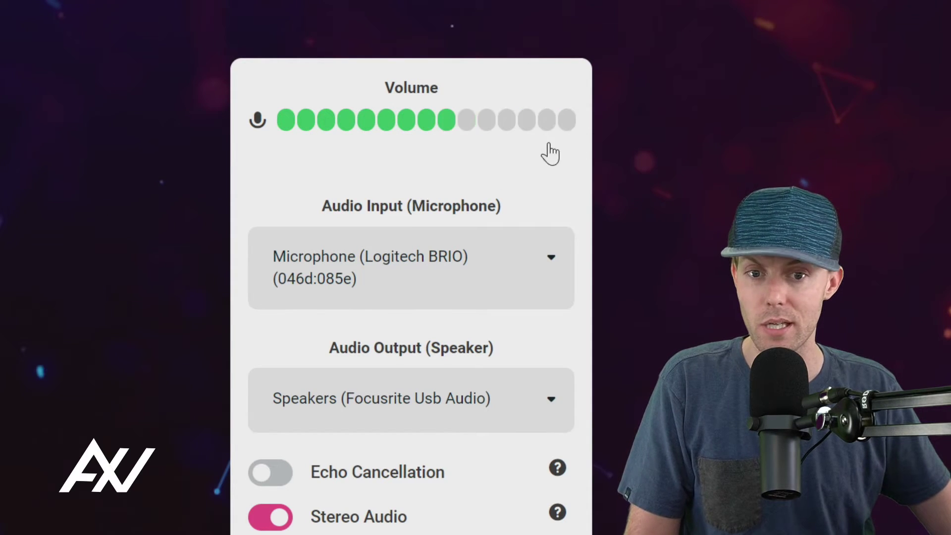
{"action": "left_click_drag", "start_coordinate": [315, 422], "coordinate": [302, 423]}
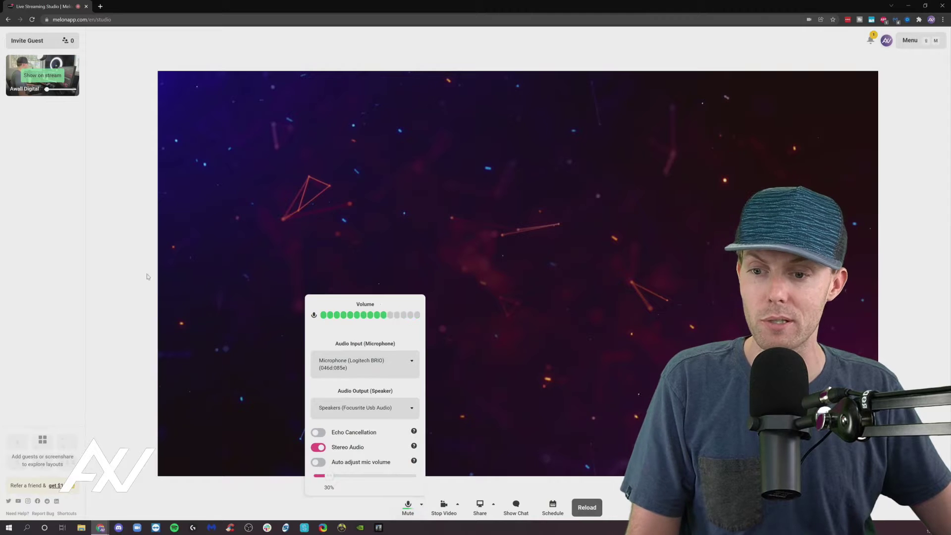
Step: Close audio settings and set the camera to Logitech BRIO at Full HD 1080p 30fps
{"action": "left_click", "coordinate": [128, 276]}
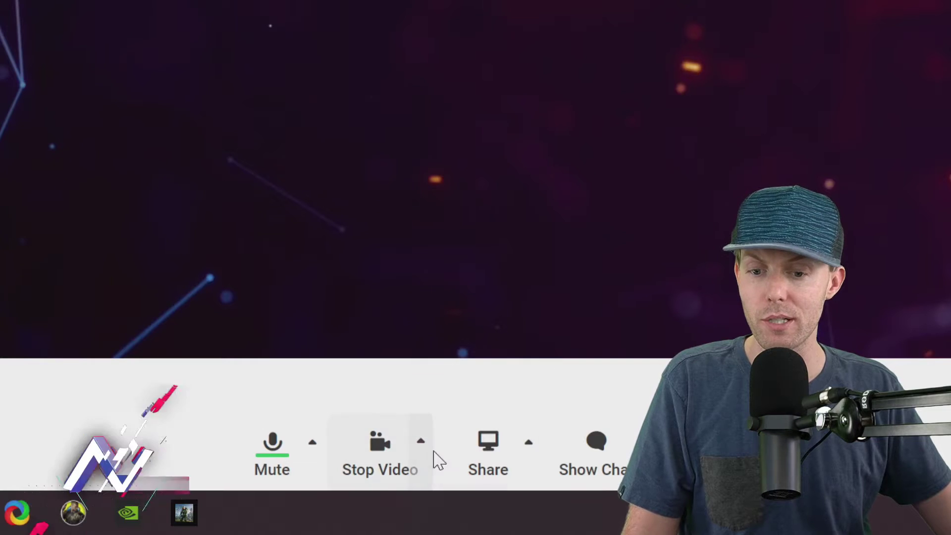
{"action": "left_click", "coordinate": [425, 453]}
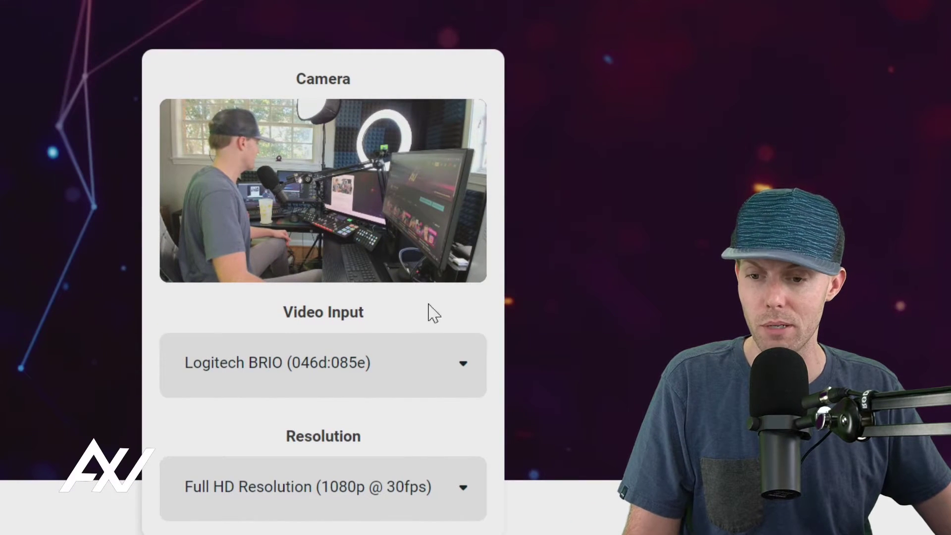
{"action": "left_click", "coordinate": [419, 370]}
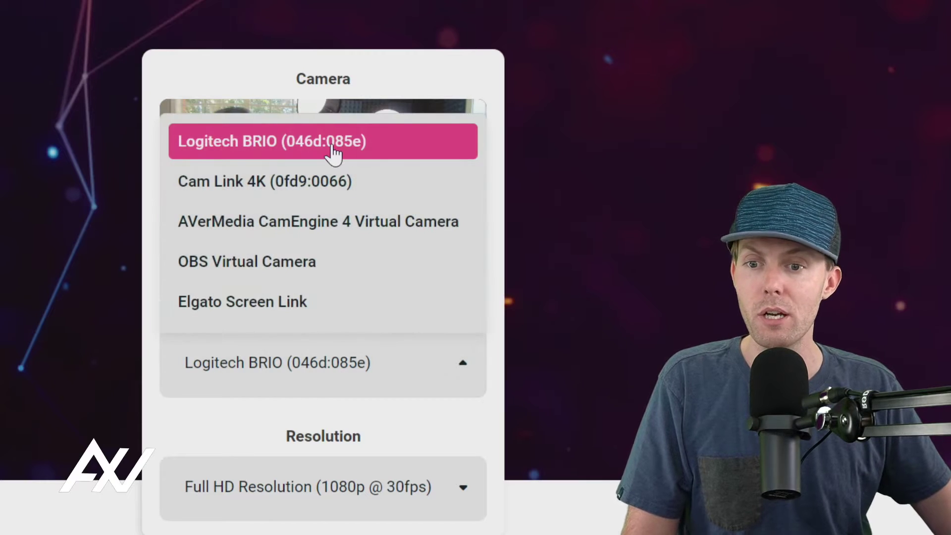
{"action": "left_click", "coordinate": [389, 142]}
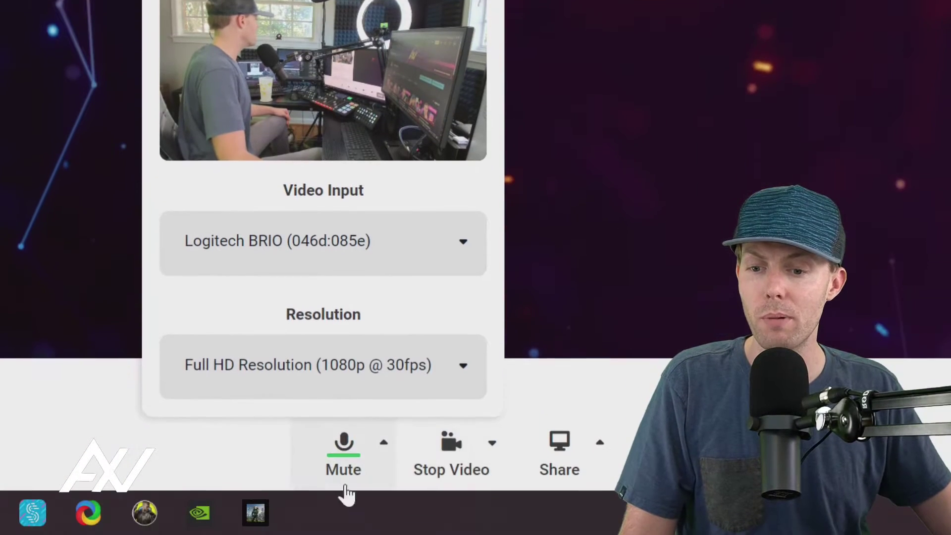
{"action": "left_click", "coordinate": [382, 386]}
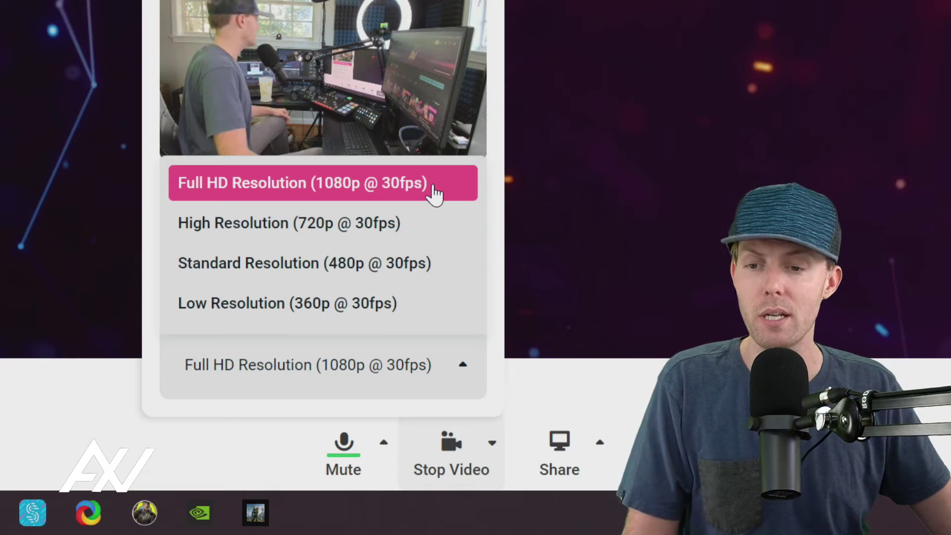
{"action": "left_click", "coordinate": [435, 193]}
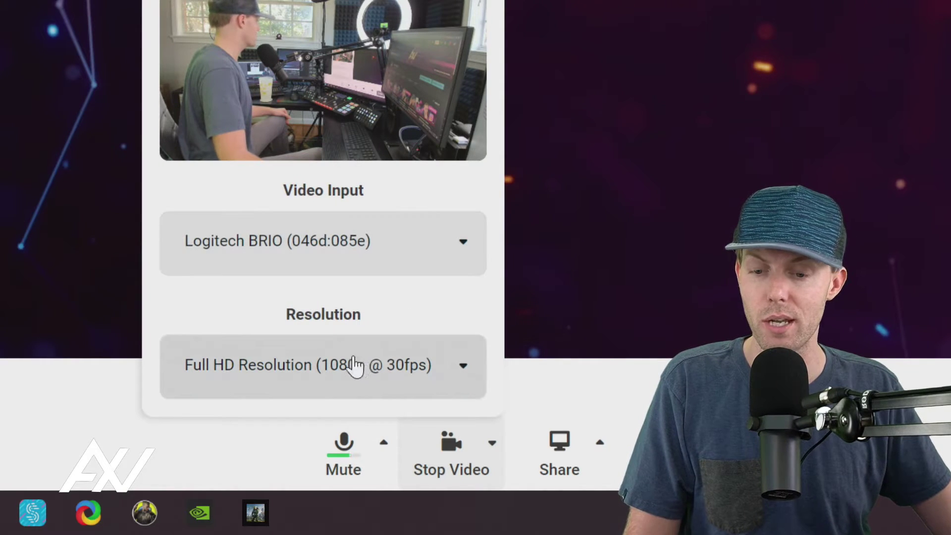
{"action": "left_click", "coordinate": [590, 259]}
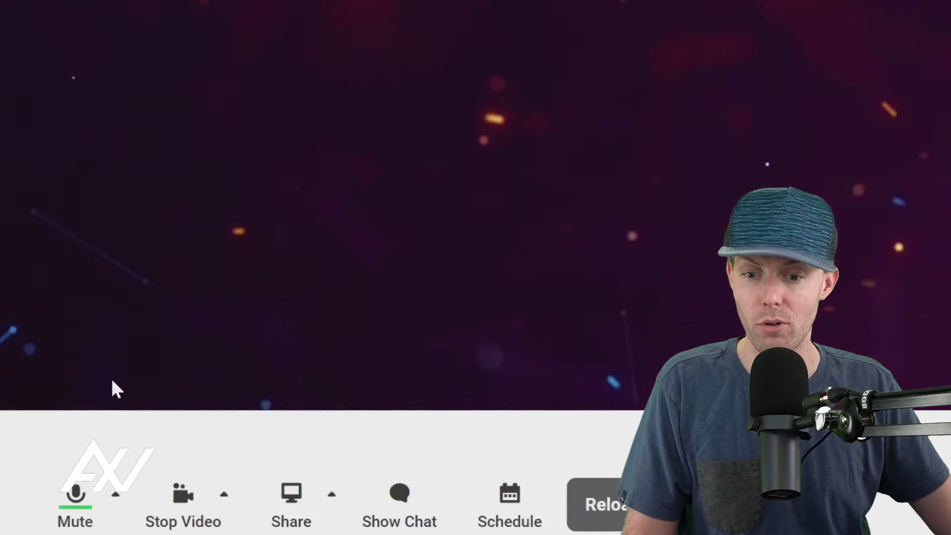
Step: Review Share Screen options (1080p, auto-add off), then open the Screen/Video/Background Audio menu
{"action": "left_click", "coordinate": [429, 471]}
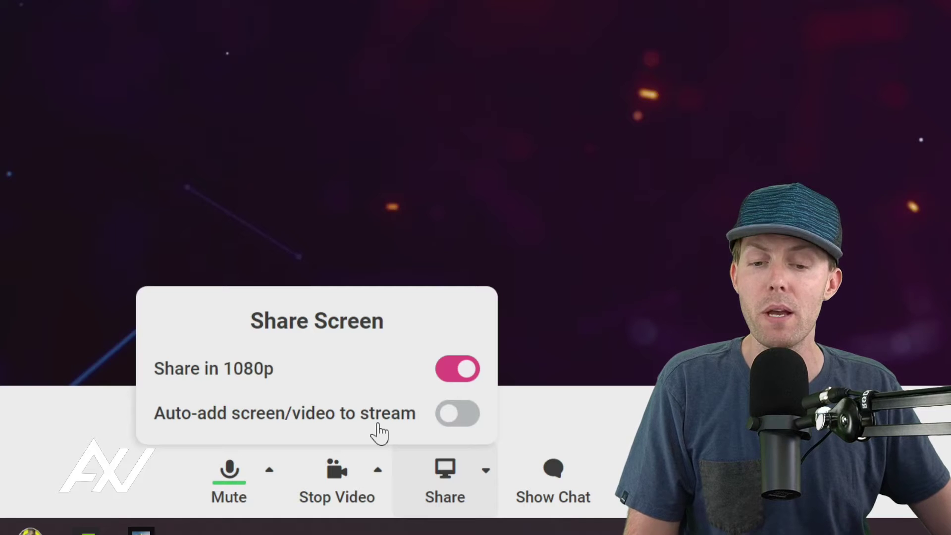
{"action": "left_click", "coordinate": [519, 410]}
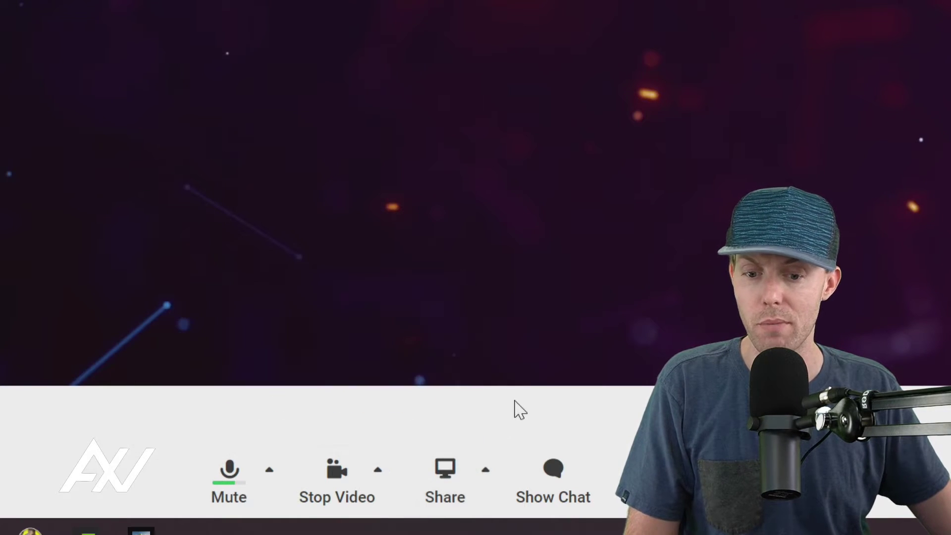
{"action": "left_click", "coordinate": [486, 469]}
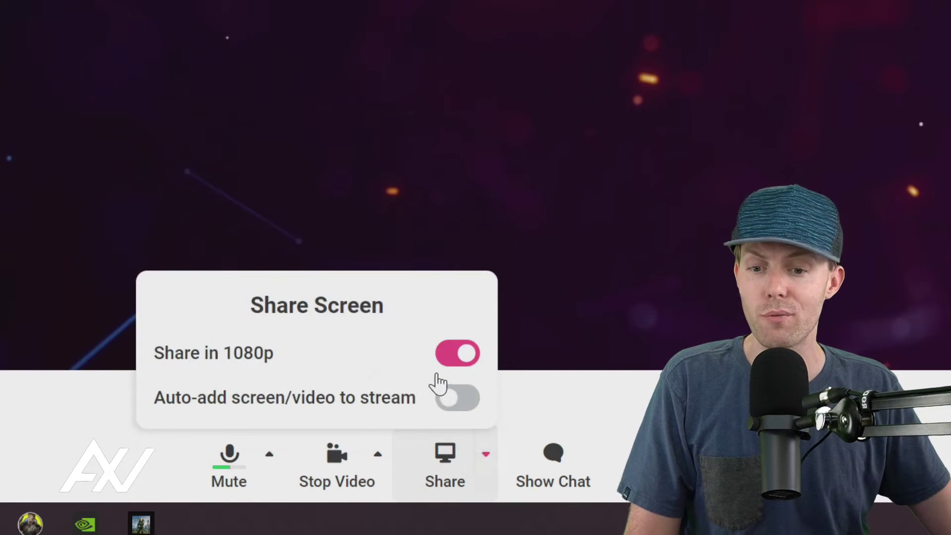
{"action": "left_click", "coordinate": [455, 478]}
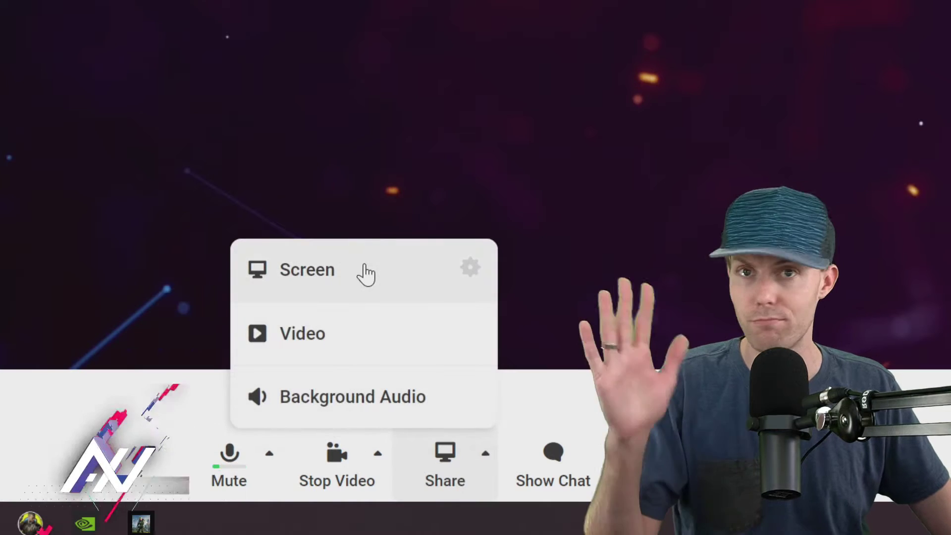
Step: Share Entire Screen > Screen 1 through Chrome's share dialog
{"action": "left_click", "coordinate": [368, 273]}
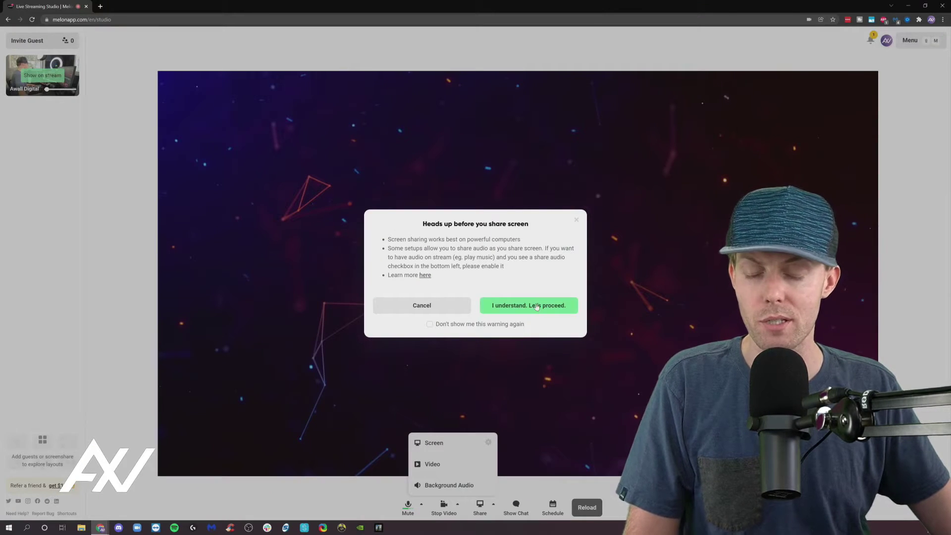
{"action": "left_click", "coordinate": [535, 309]}
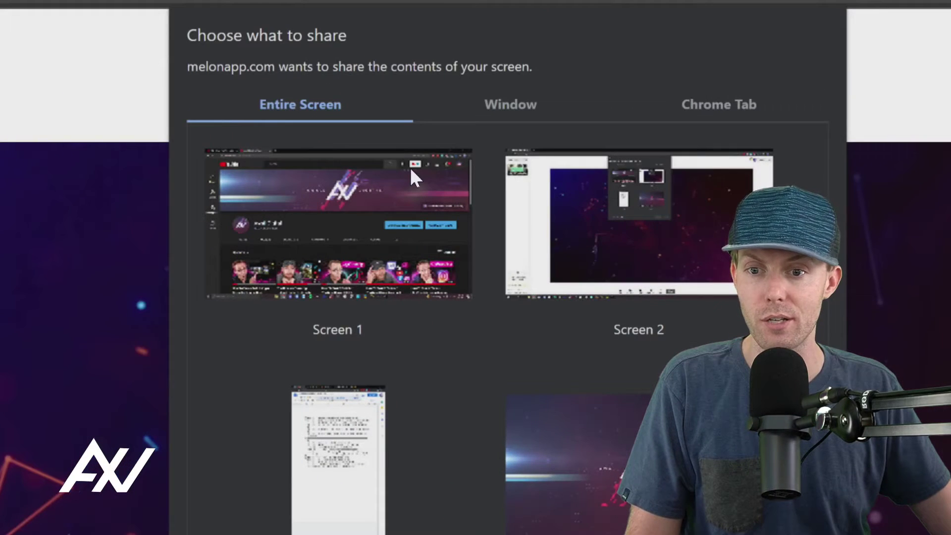
{"action": "left_click", "coordinate": [501, 105]}
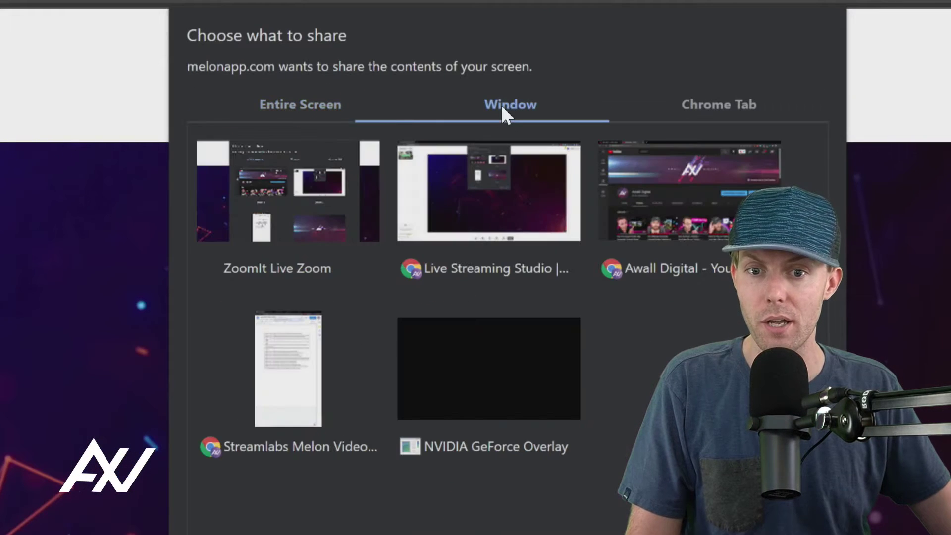
{"action": "left_click", "coordinate": [709, 105]}
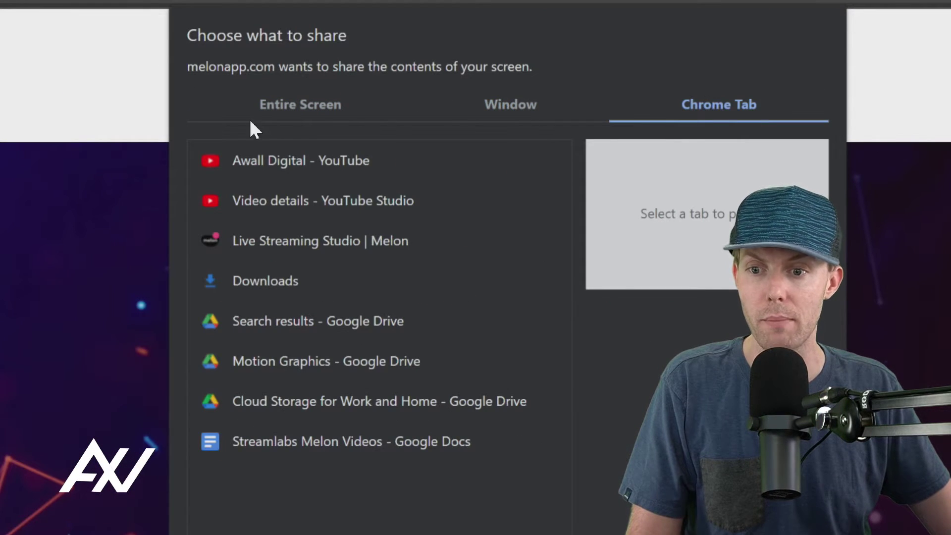
{"action": "left_click", "coordinate": [263, 105]}
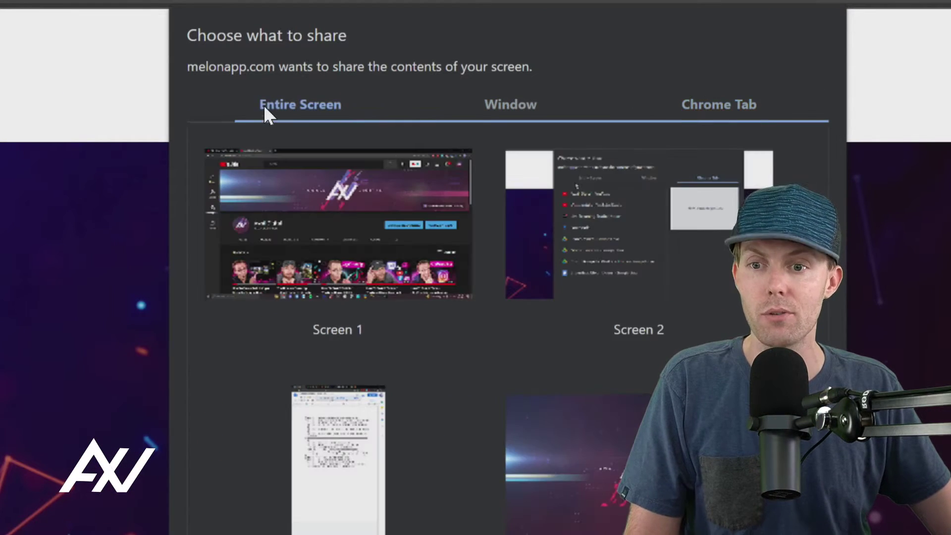
{"action": "left_click", "coordinate": [369, 239]}
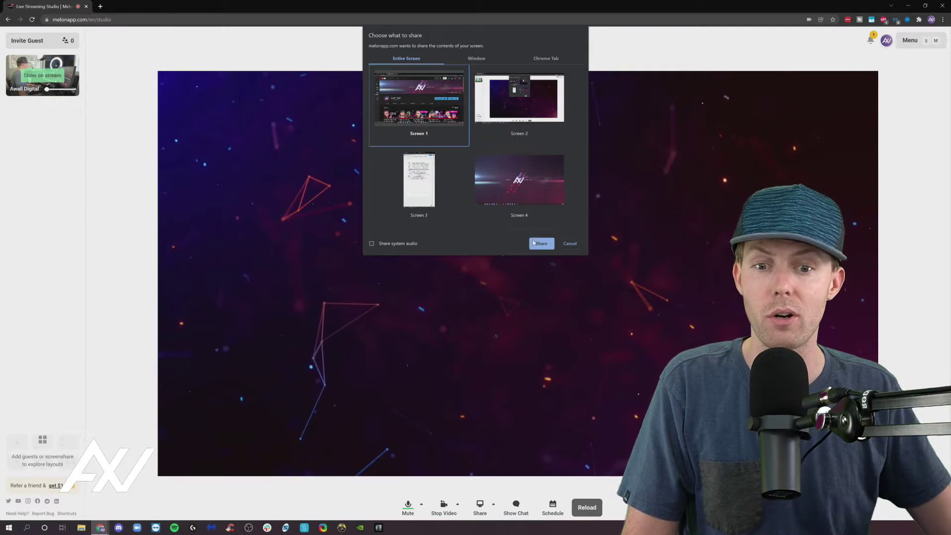
{"action": "left_click", "coordinate": [540, 243]}
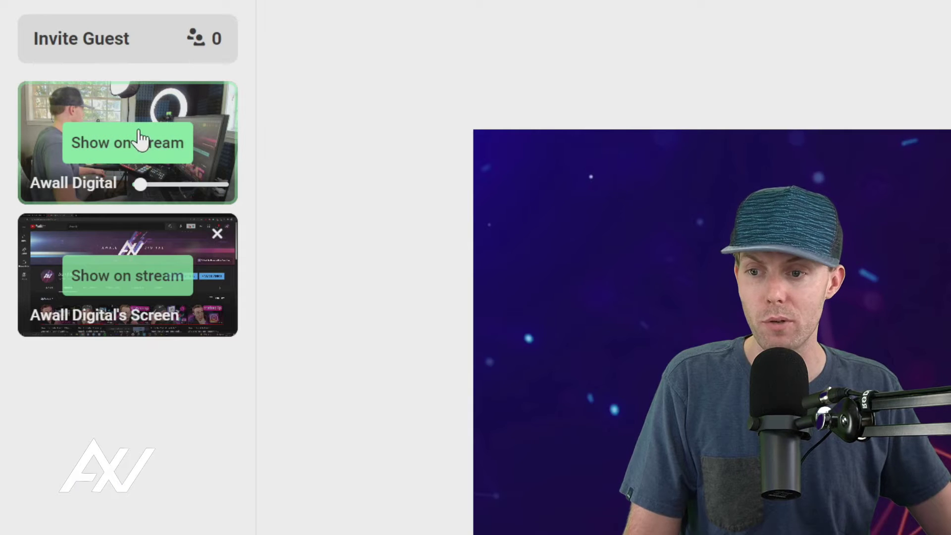
Step: Put the camera and screen share on stream and preview screen-share stage layouts
{"action": "left_click", "coordinate": [143, 153]}
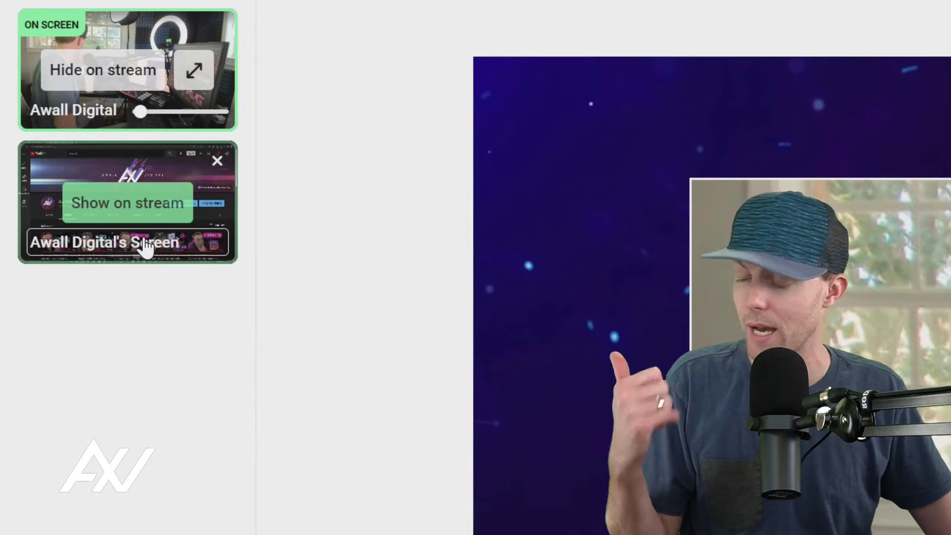
{"action": "left_click", "coordinate": [165, 203]}
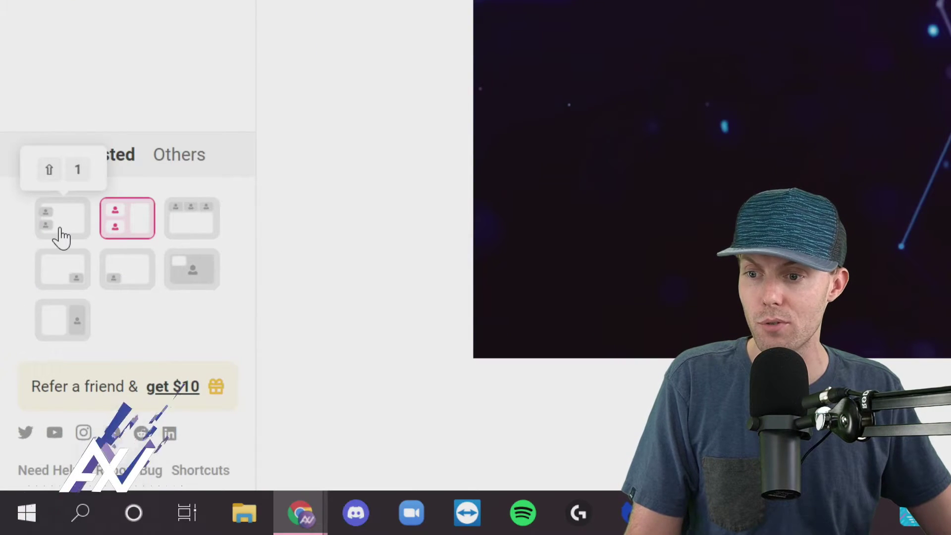
{"action": "left_click", "coordinate": [212, 221]}
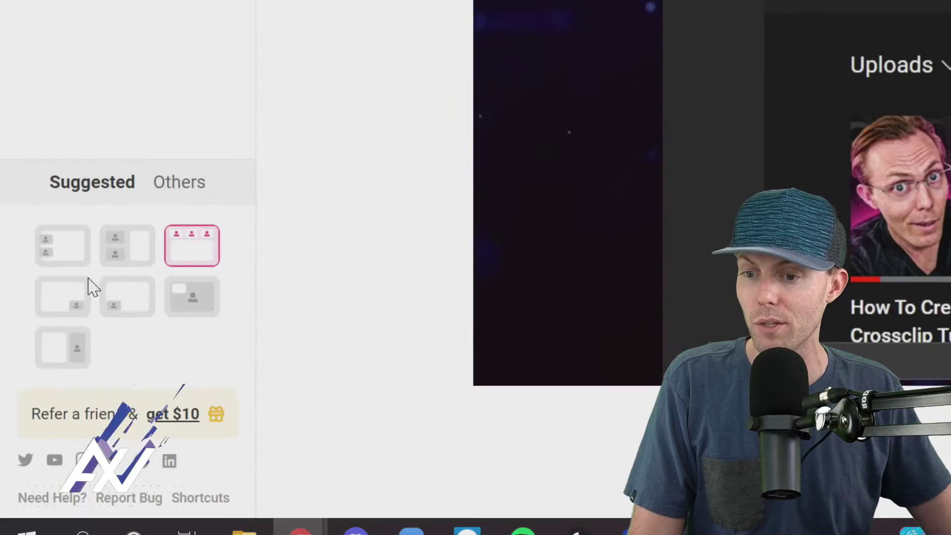
{"action": "left_click", "coordinate": [209, 302]}
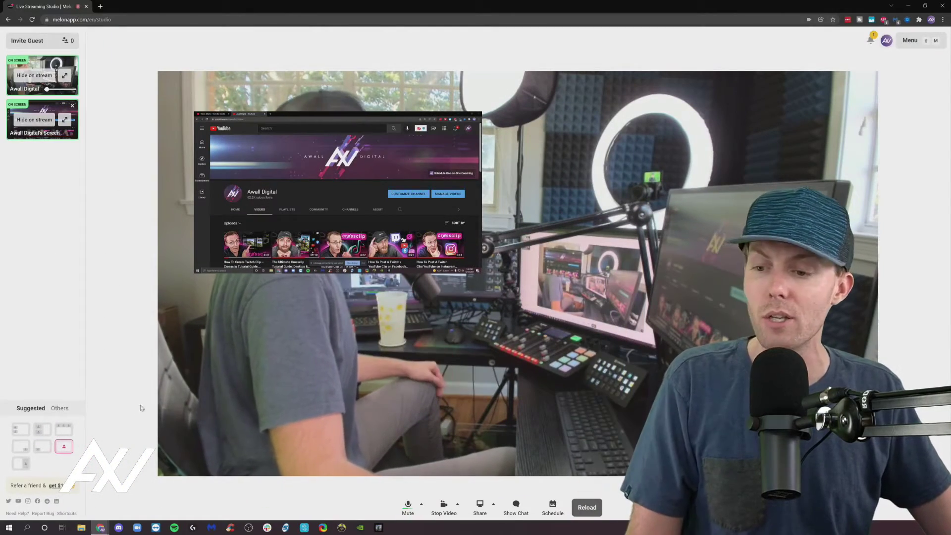
Step: Try the webcam inset layouts, then spotlight the webcam and finally the screen share
{"action": "left_click", "coordinate": [44, 446]}
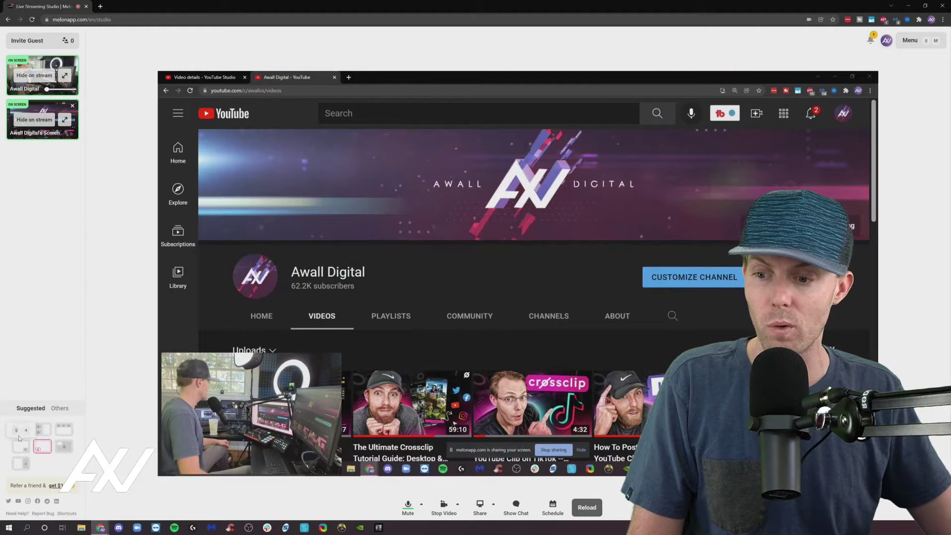
{"action": "left_click", "coordinate": [23, 432]}
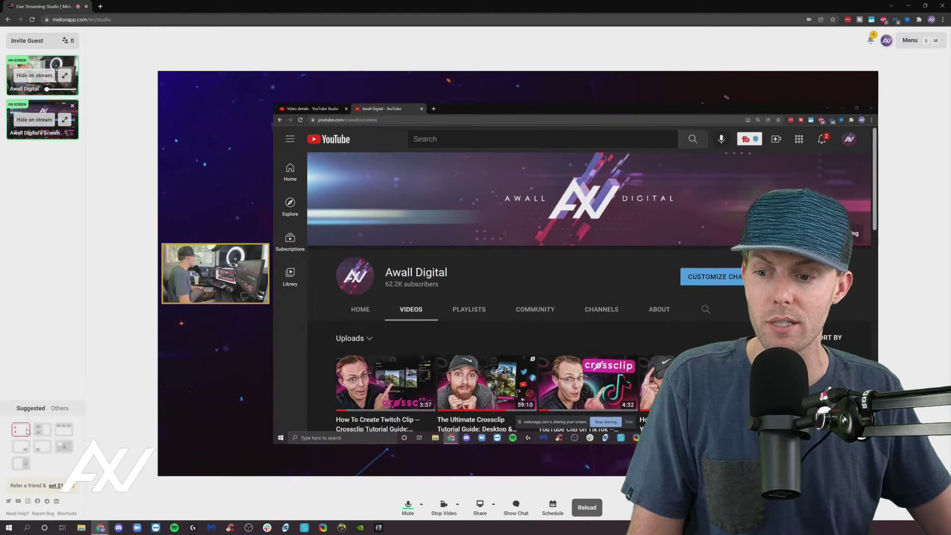
{"action": "left_click", "coordinate": [42, 431]}
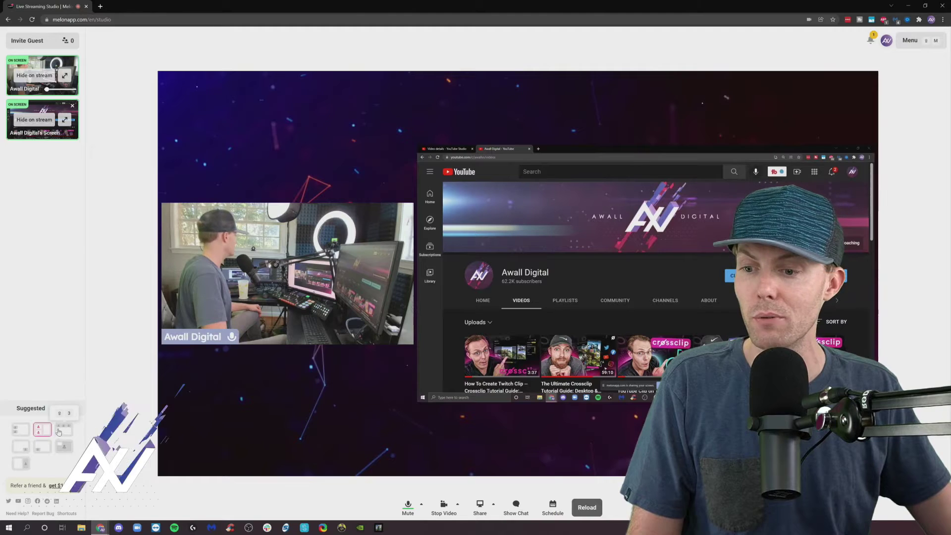
{"action": "left_click", "coordinate": [61, 431]}
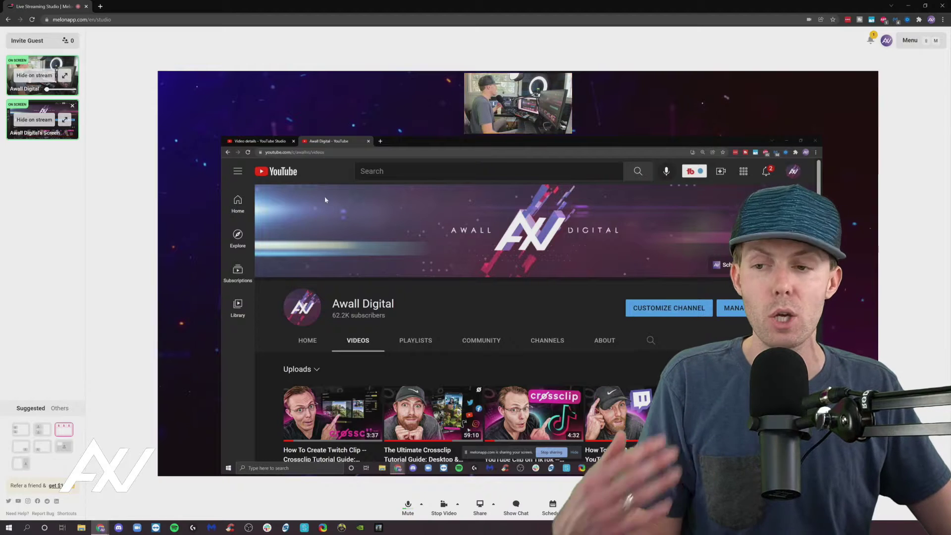
{"action": "double_click", "coordinate": [513, 102]}
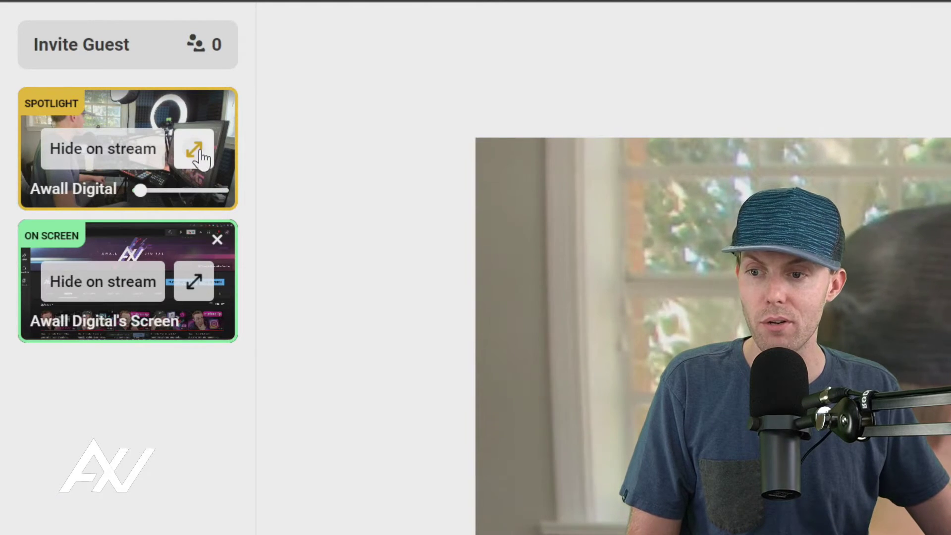
{"action": "left_click", "coordinate": [199, 284]}
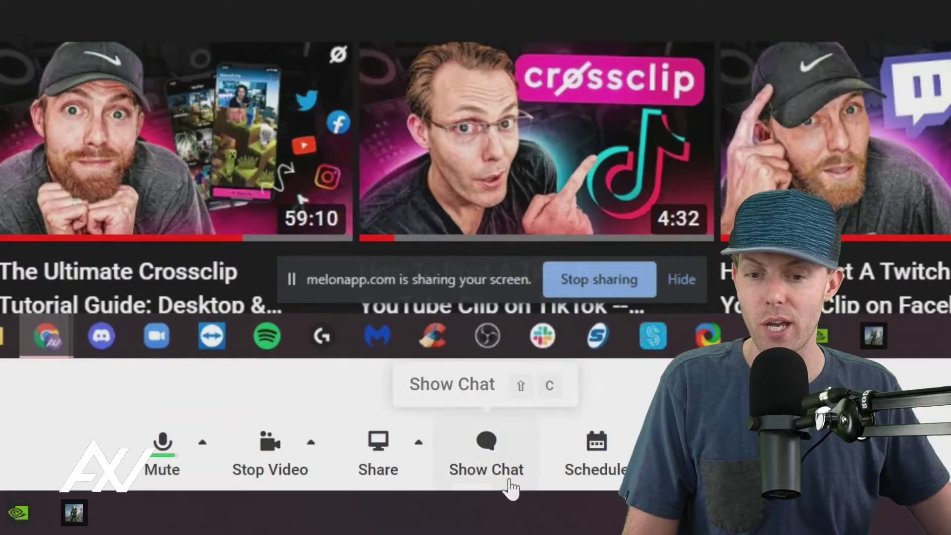
Step: Show the stream chat on its Private tab, then open the overlays Menu panel
{"action": "left_click", "coordinate": [516, 509]}
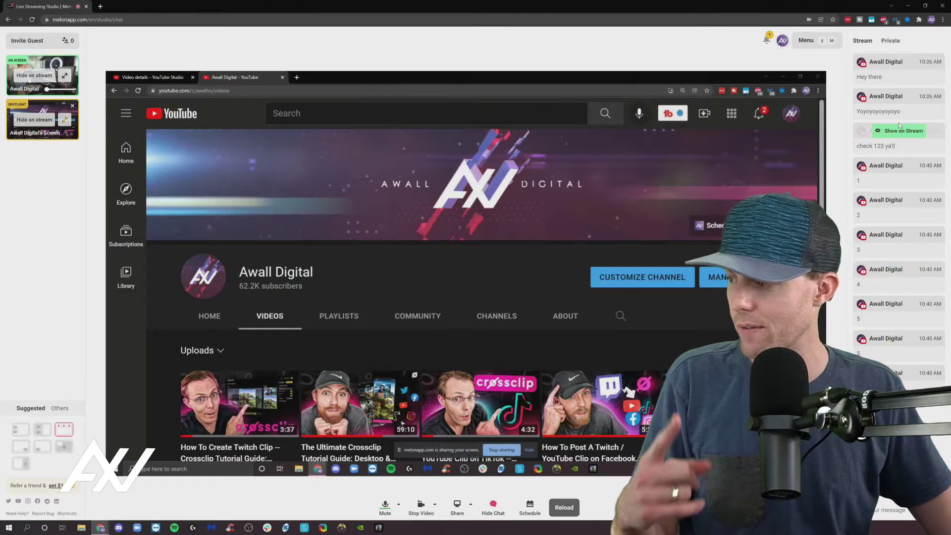
{"action": "mouse_move", "coordinate": [902, 80]}
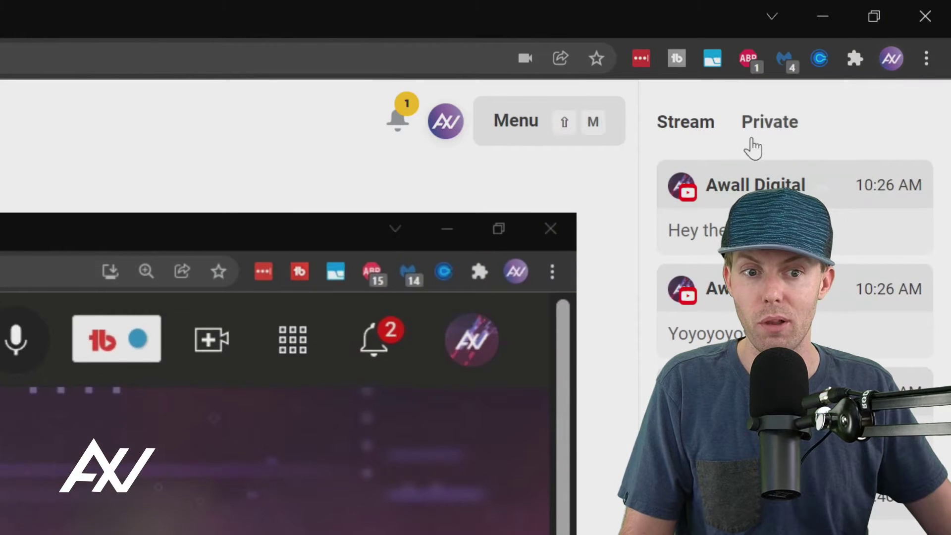
{"action": "left_click", "coordinate": [771, 119]}
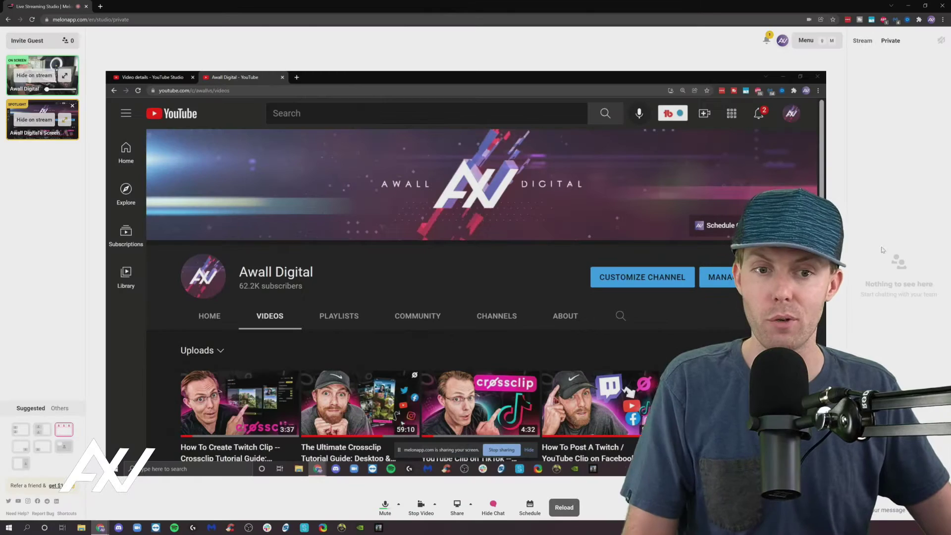
{"action": "left_click", "coordinate": [827, 41]}
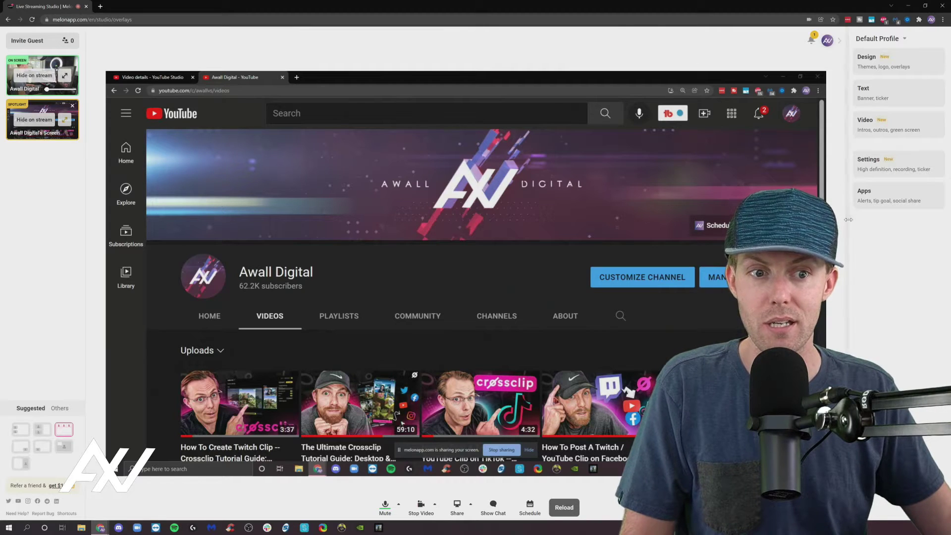
Step: Collapse the overlays panel and reload the studio
{"action": "left_click", "coordinate": [839, 42]}
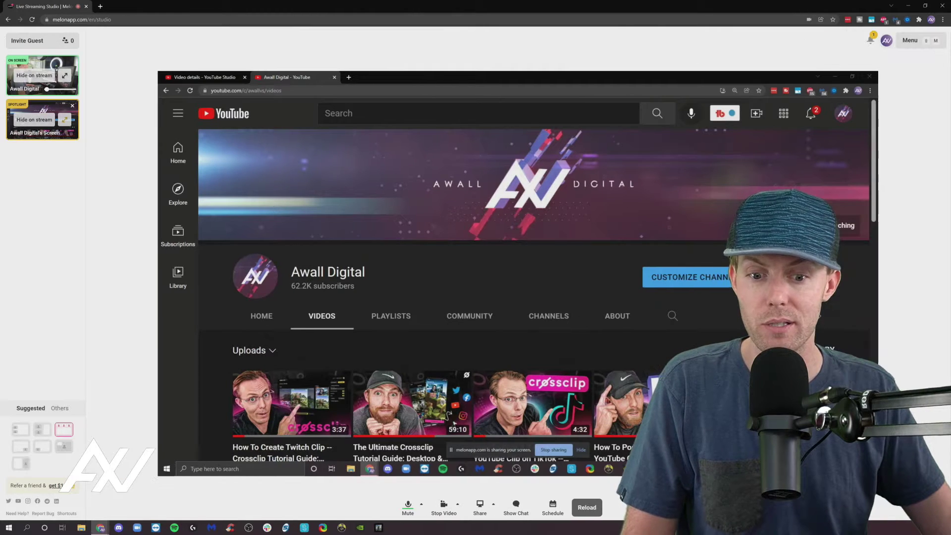
{"action": "left_click", "coordinate": [587, 510]}
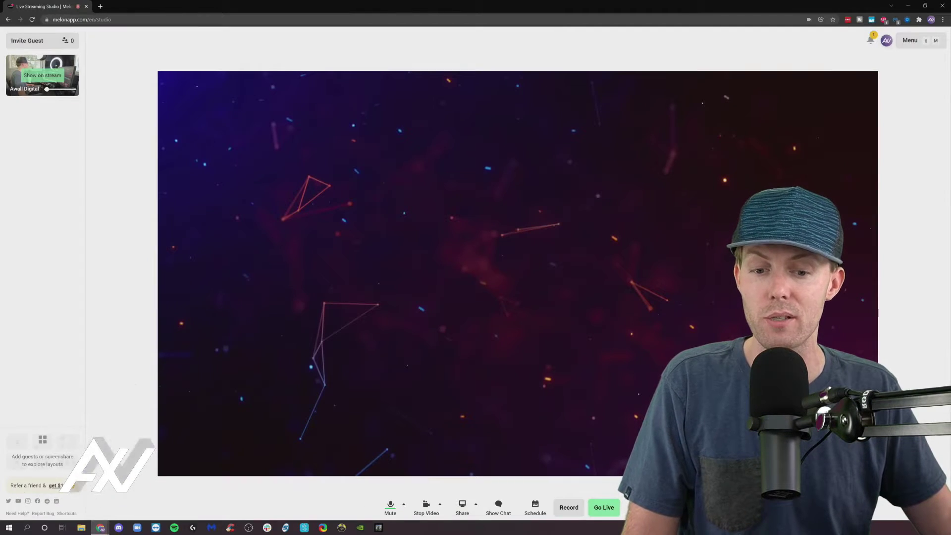
Step: Show the camera on stream using the second Suggested layout
{"action": "left_click", "coordinate": [41, 77]}
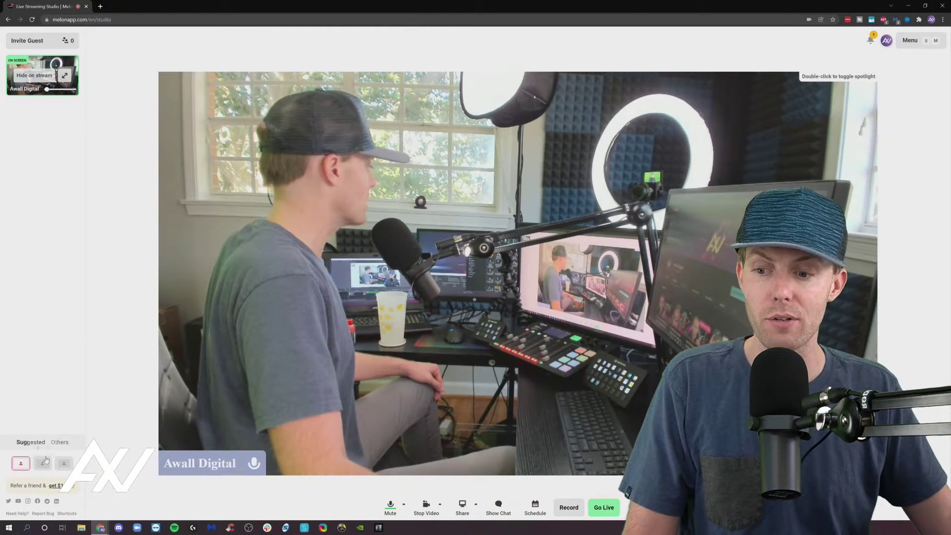
{"action": "left_click", "coordinate": [43, 462]}
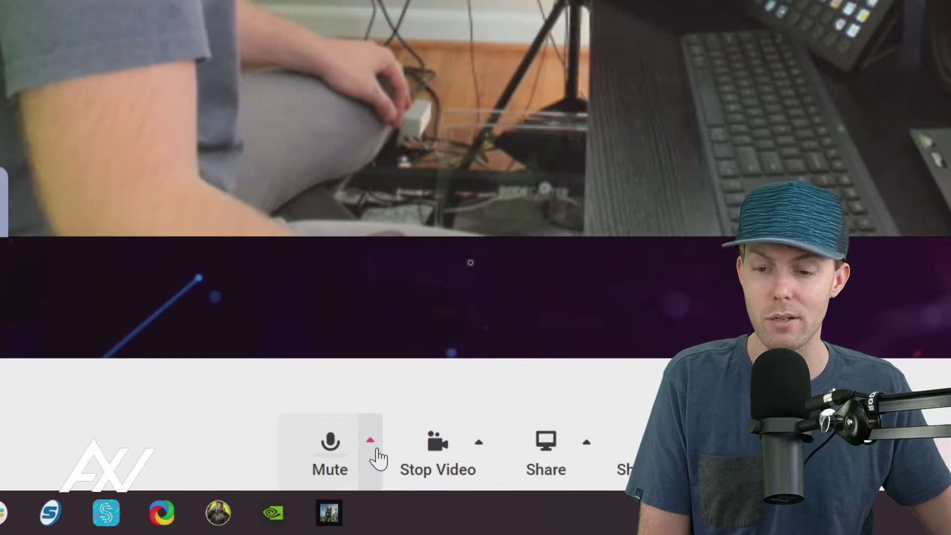
Step: Select Microphone (Logitech BRIO) as the audio input
{"action": "left_click", "coordinate": [370, 440]}
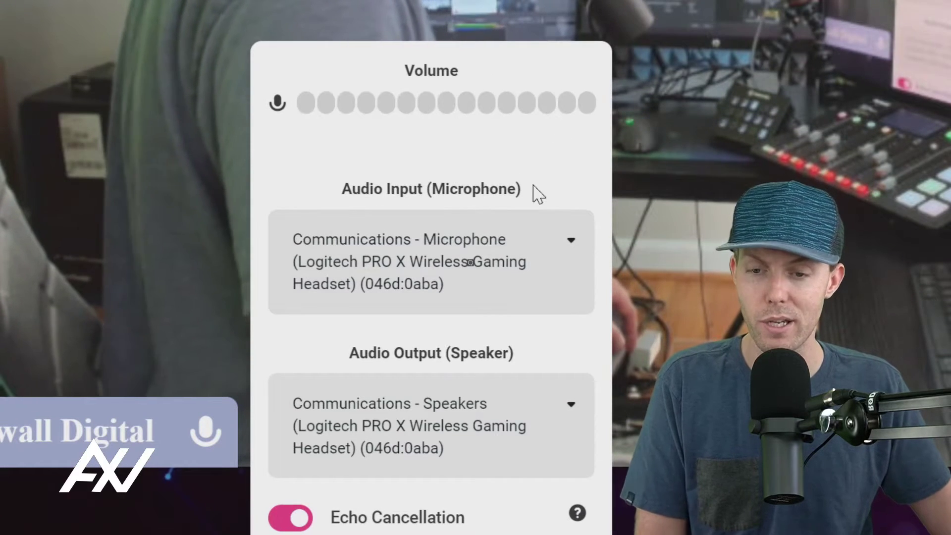
{"action": "left_click", "coordinate": [489, 250]}
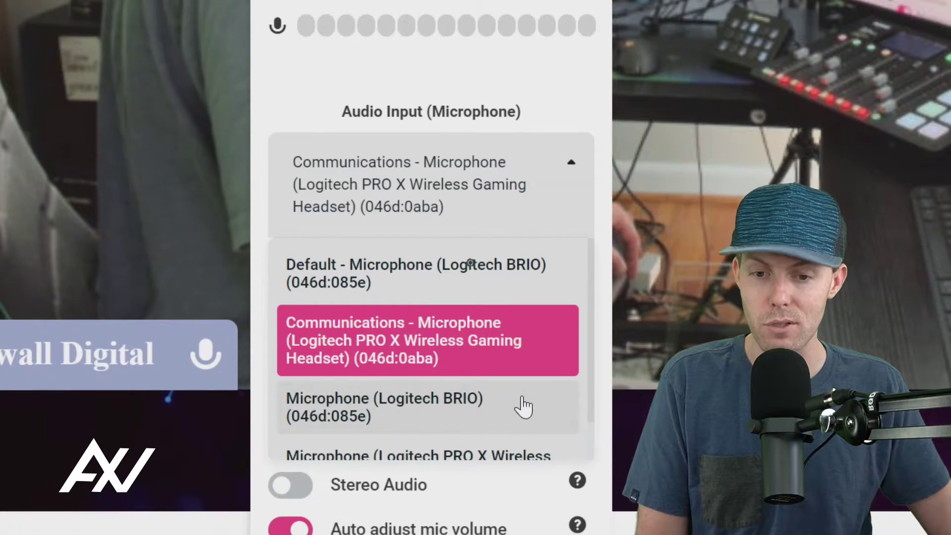
{"action": "left_click", "coordinate": [531, 404]}
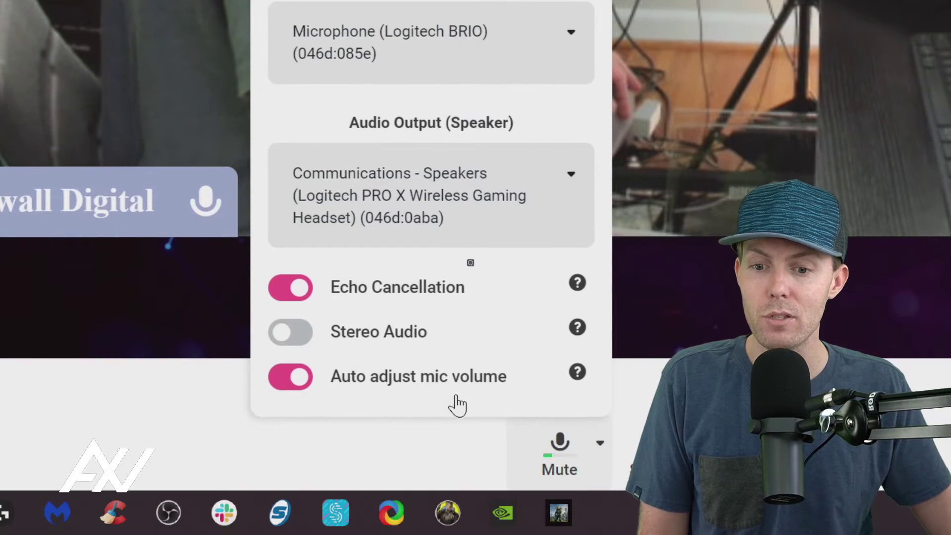
Step: Turn off Auto adjust mic volume and set the mic level to about 49%
{"action": "left_click", "coordinate": [290, 381]}
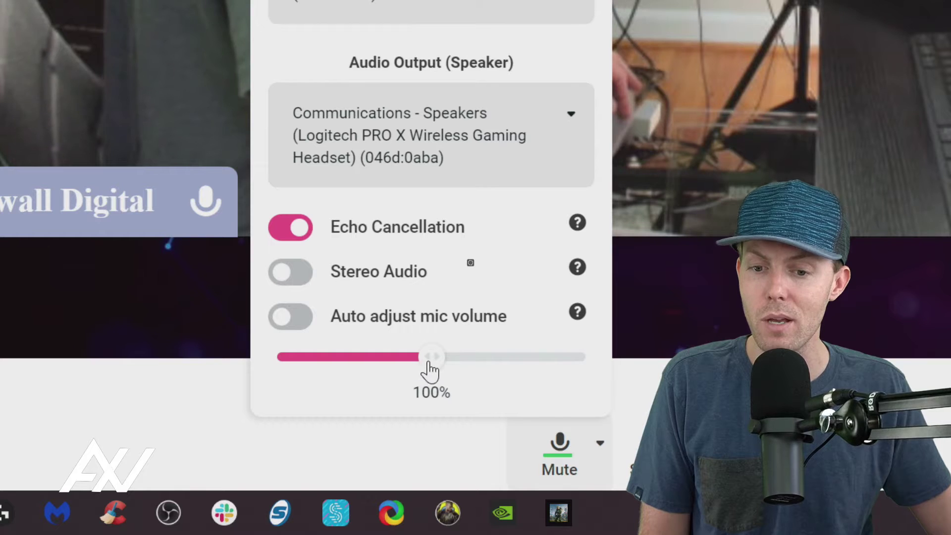
{"action": "left_click_drag", "start_coordinate": [427, 370], "coordinate": [387, 376]}
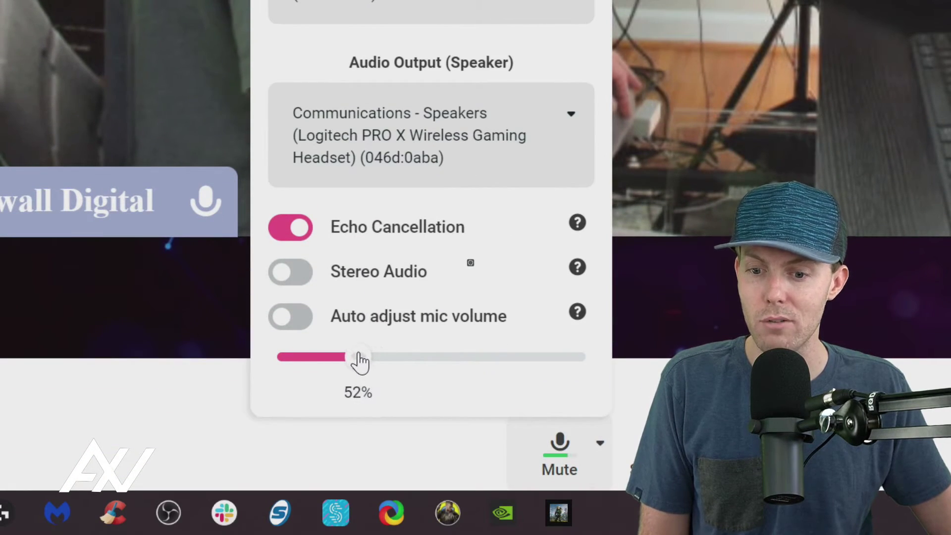
{"action": "left_click_drag", "start_coordinate": [355, 361], "coordinate": [358, 360]}
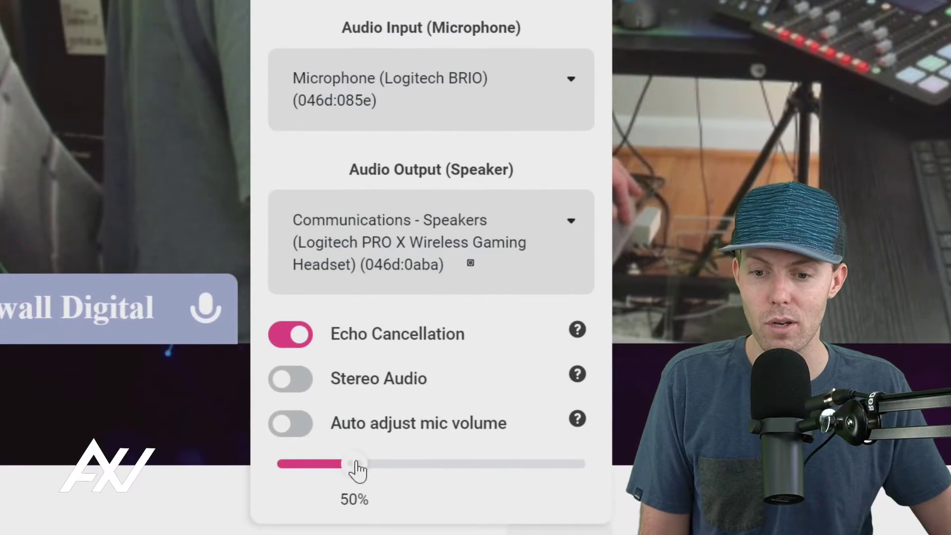
{"action": "left_click_drag", "start_coordinate": [355, 464], "coordinate": [337, 469]}
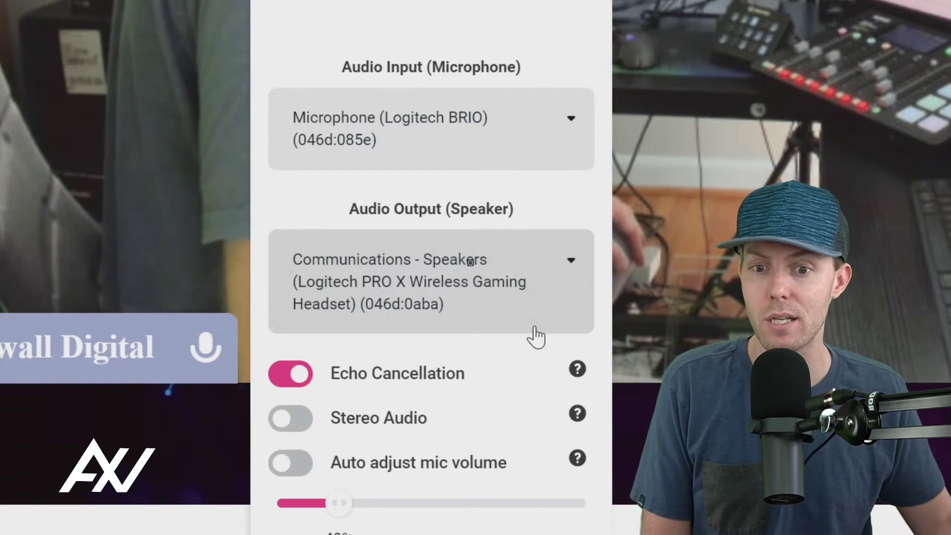
Step: Output audio to the Focusrite USB speakers with echo cancellation off and stereo on
{"action": "left_click", "coordinate": [466, 292]}
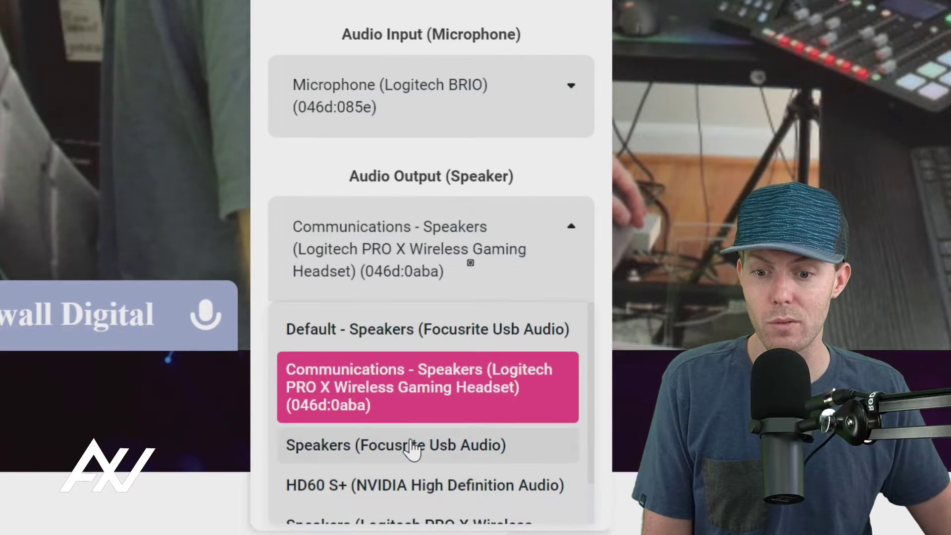
{"action": "left_click", "coordinate": [426, 444]}
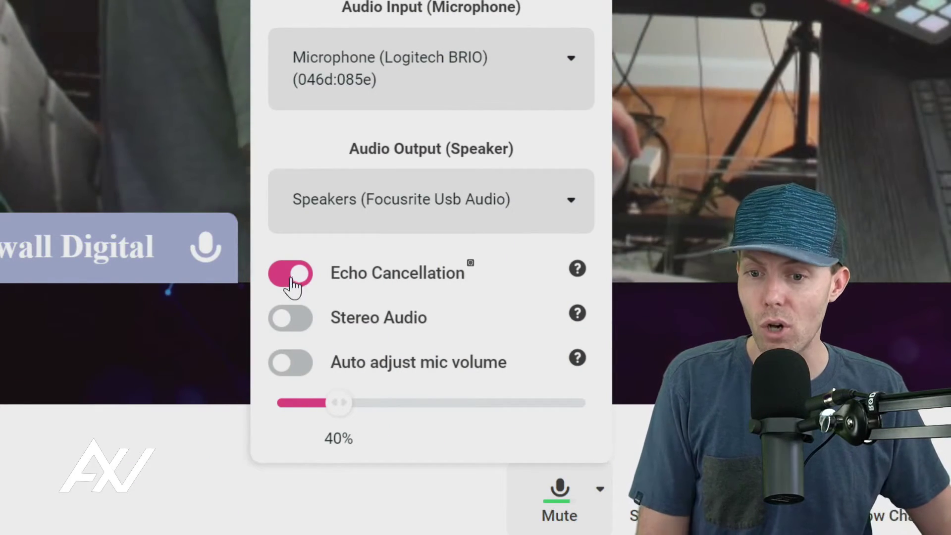
{"action": "left_click", "coordinate": [293, 286]}
{"action": "left_click", "coordinate": [297, 328]}
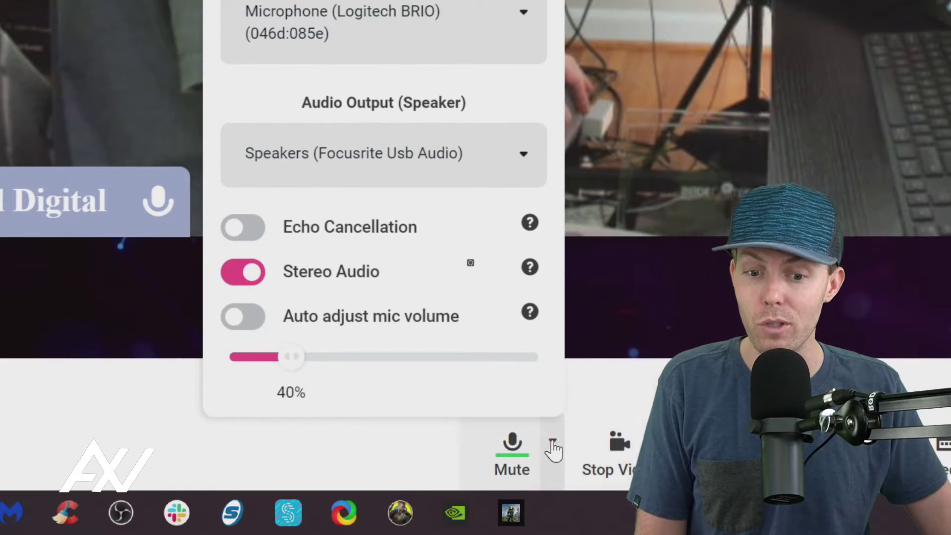
{"action": "left_click", "coordinate": [552, 442]}
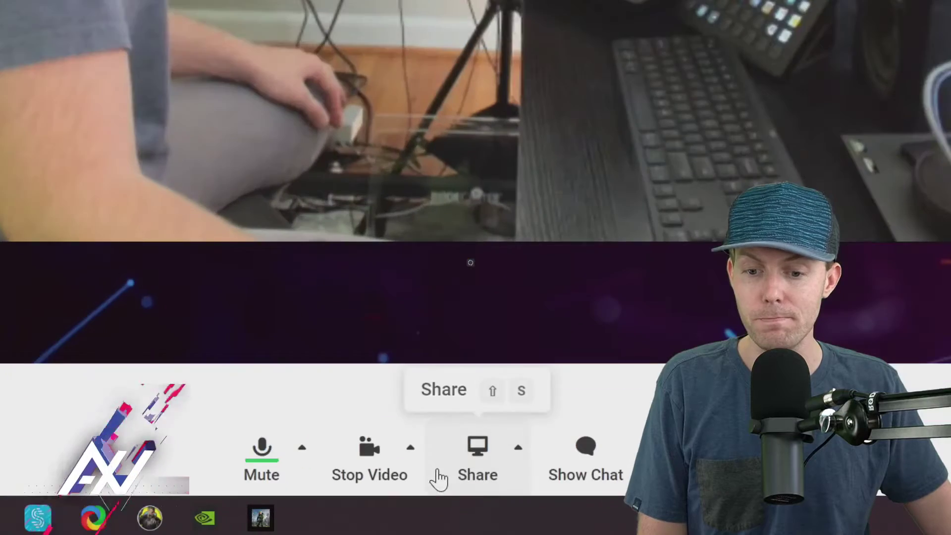
Step: Keep Logitech BRIO as the camera and set its resolution to Full HD 1080p @ 30fps
{"action": "left_click", "coordinate": [412, 447]}
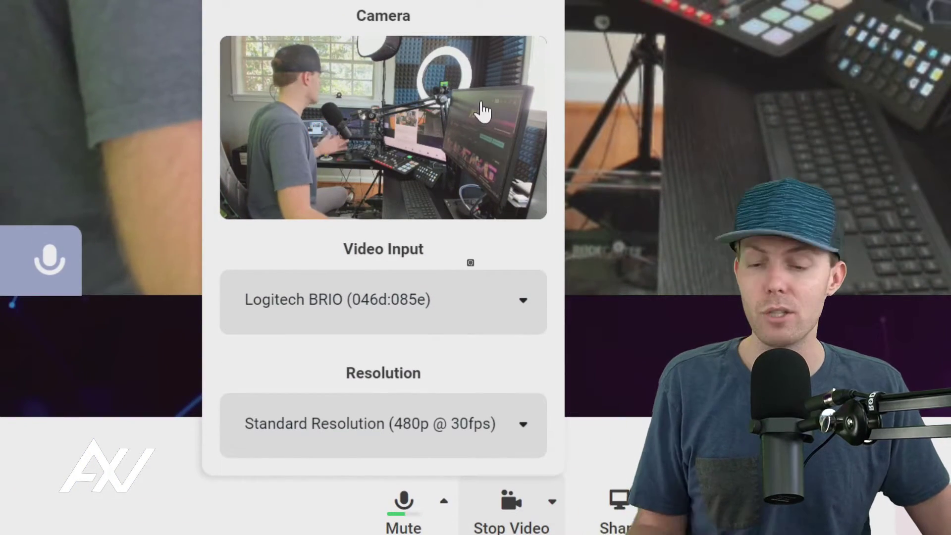
{"action": "left_click", "coordinate": [501, 312]}
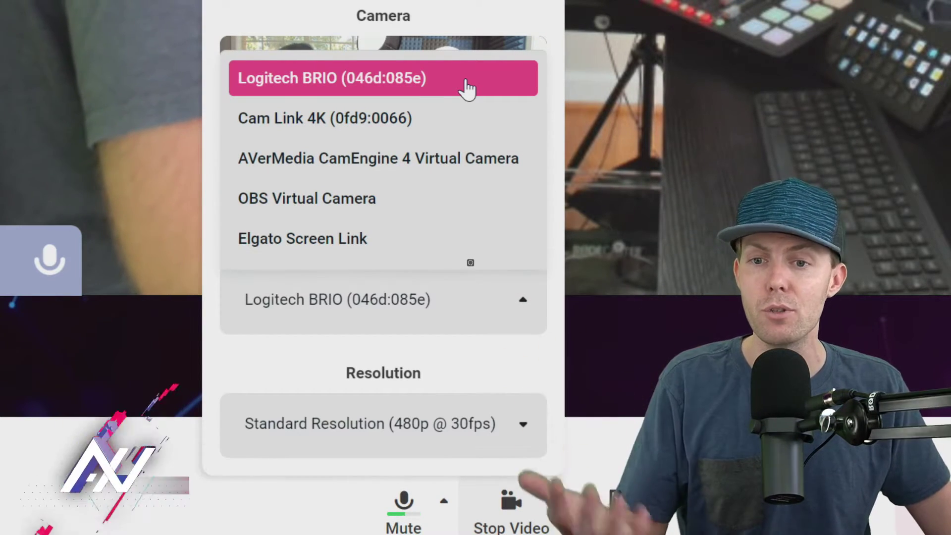
{"action": "left_click", "coordinate": [466, 81]}
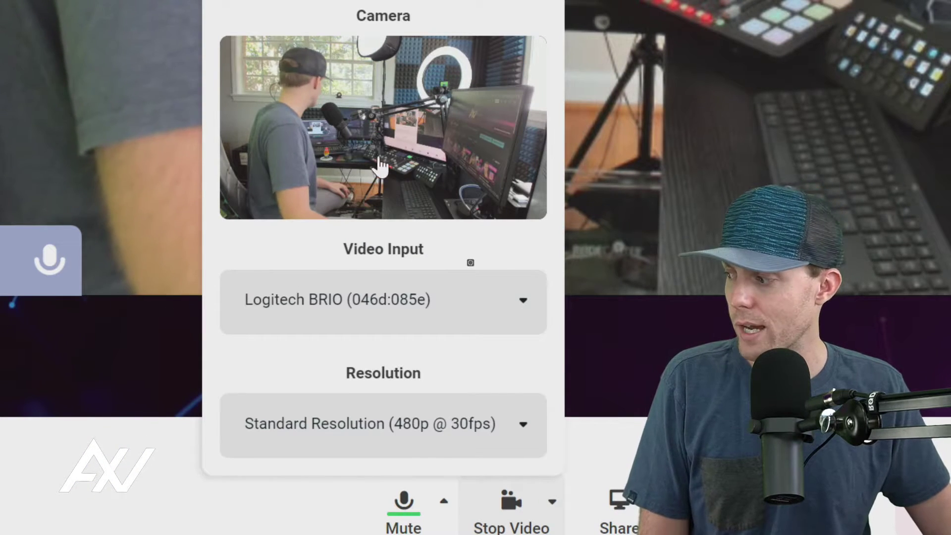
{"action": "left_click", "coordinate": [485, 431]}
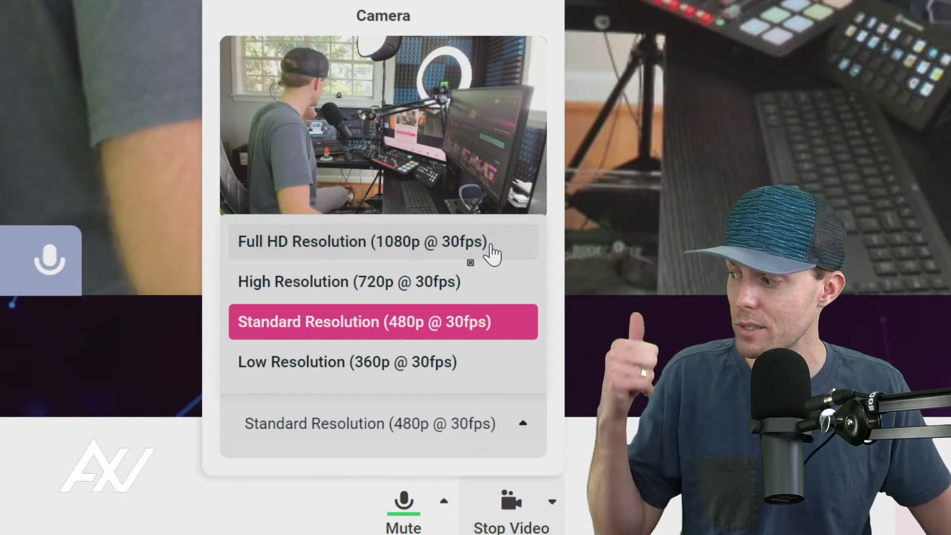
{"action": "left_click", "coordinate": [493, 254]}
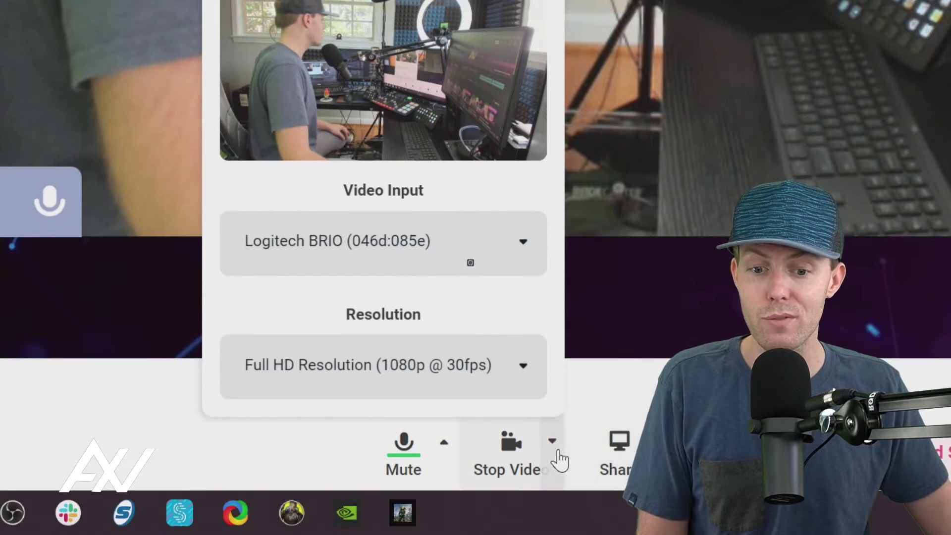
{"action": "left_click", "coordinate": [558, 447]}
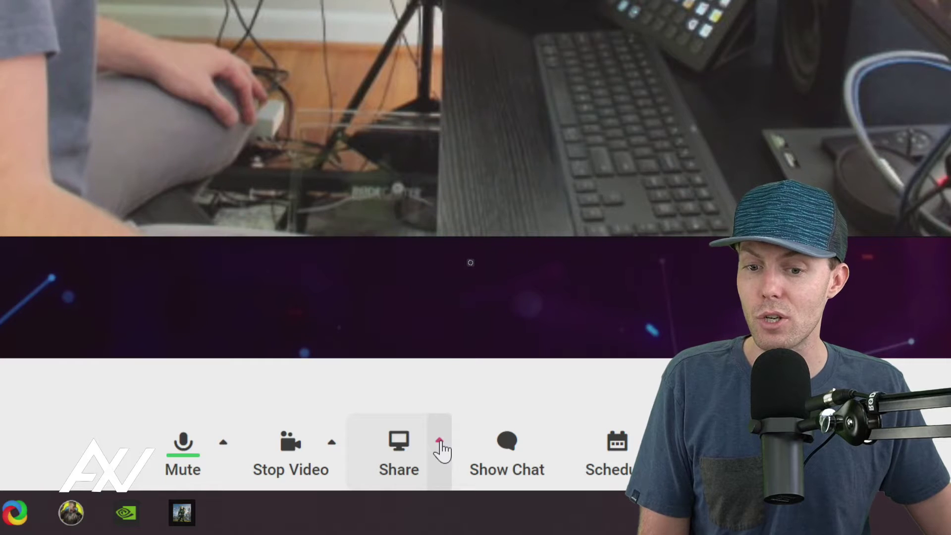
{"action": "left_click", "coordinate": [440, 443]}
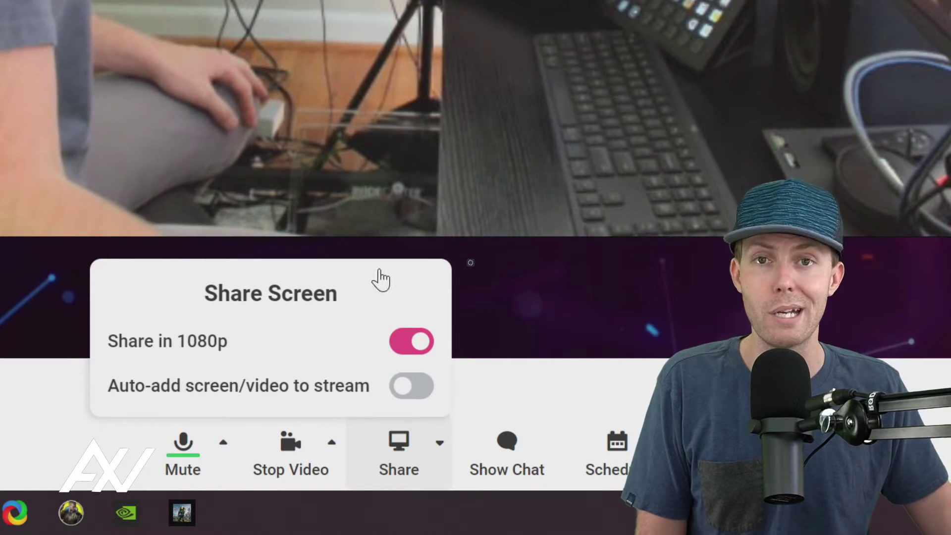
{"action": "left_click", "coordinate": [446, 427]}
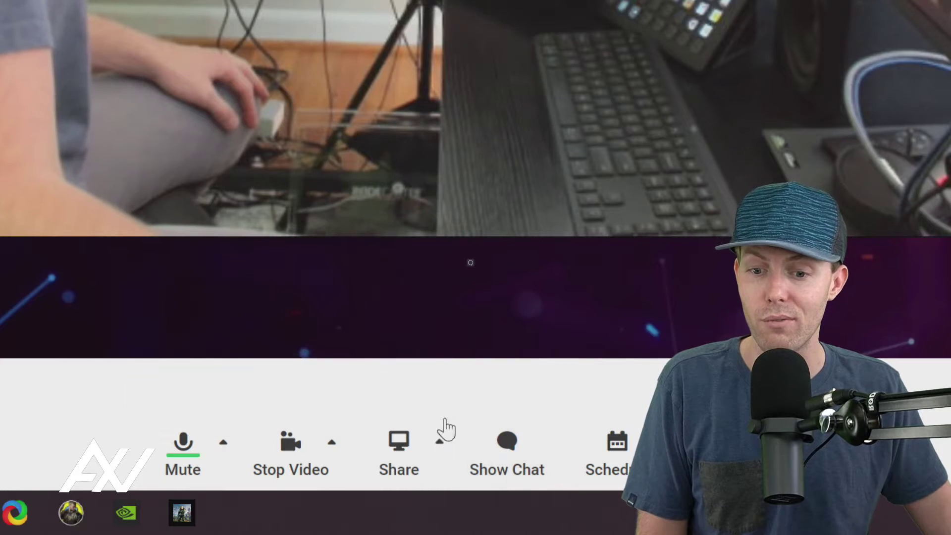
Step: Choose Screen from the Share menu to bring up the screen-sharing warning
{"action": "left_click", "coordinate": [399, 453]}
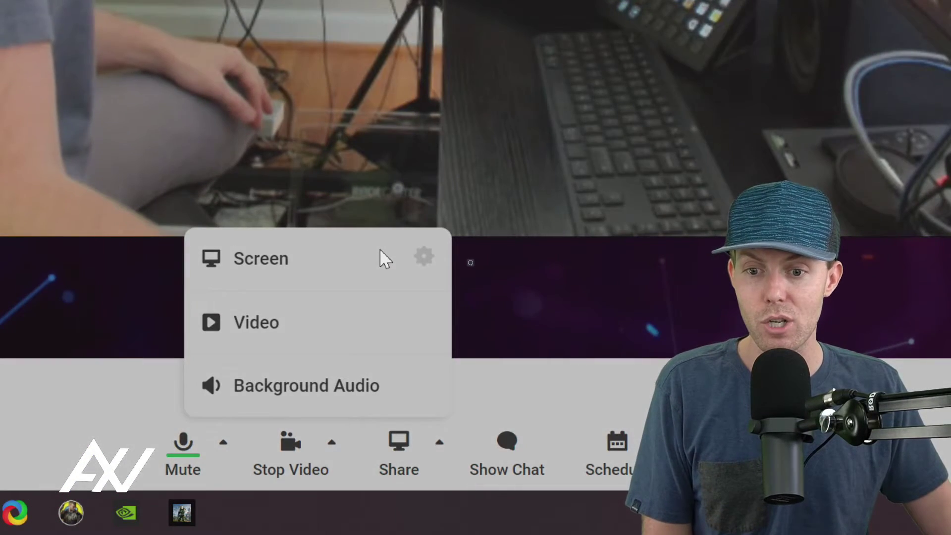
{"action": "left_click", "coordinate": [379, 247]}
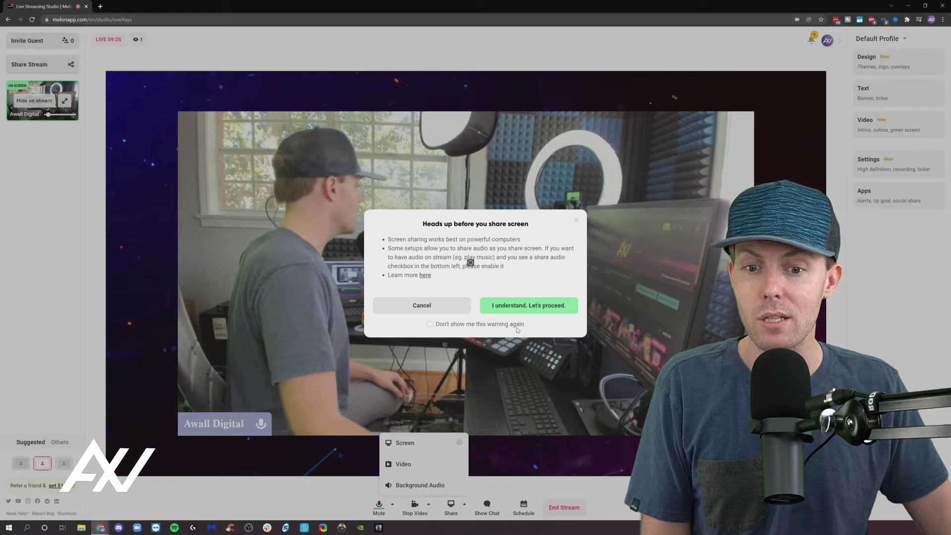
Step: Accept the warning with "I understand. Let's proceed."
{"action": "left_click", "coordinate": [528, 306]}
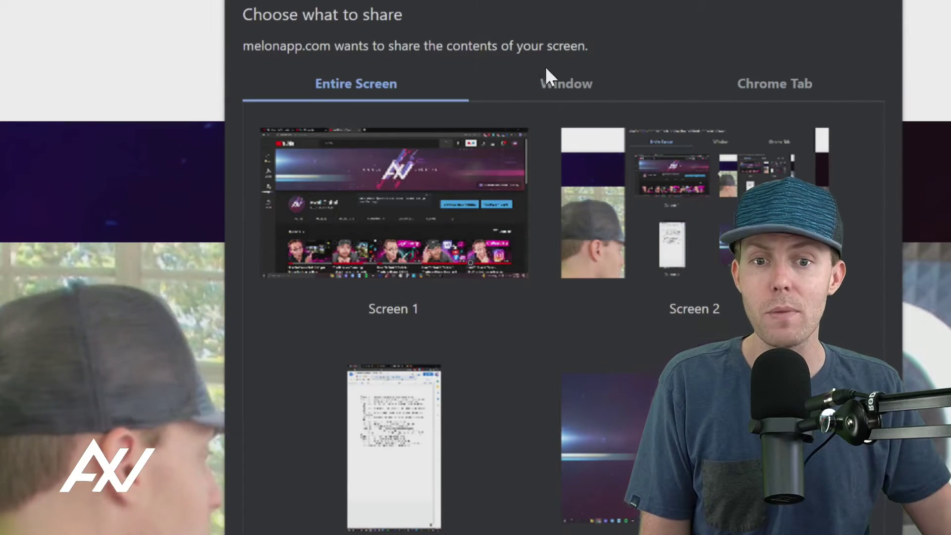
Step: Share Screen 1 from the Entire Screen list with system audio included
{"action": "left_click", "coordinate": [567, 84]}
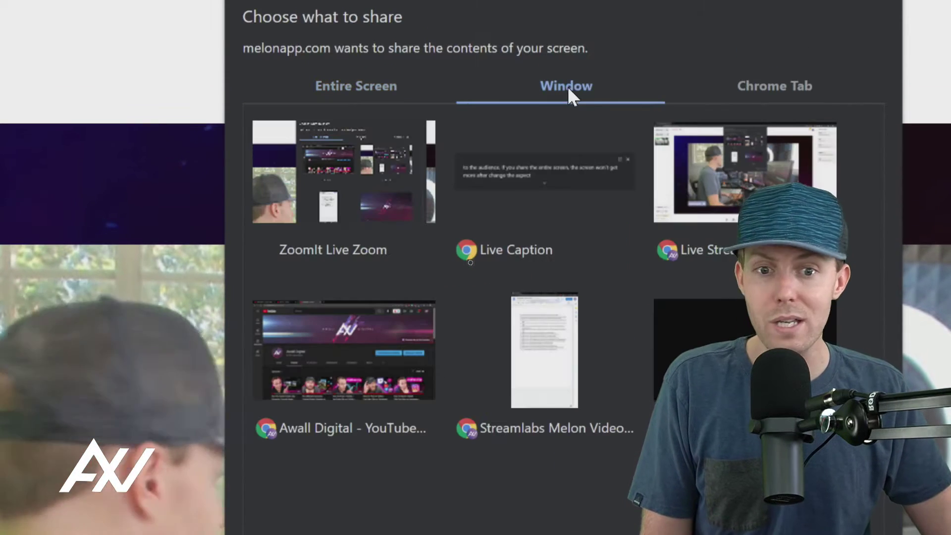
{"action": "left_click", "coordinate": [783, 86]}
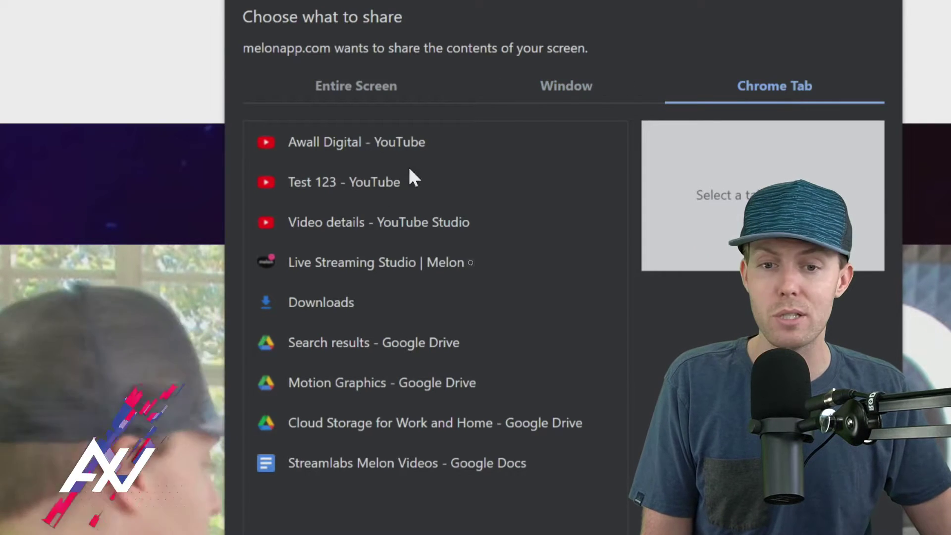
{"action": "left_click", "coordinate": [364, 76]}
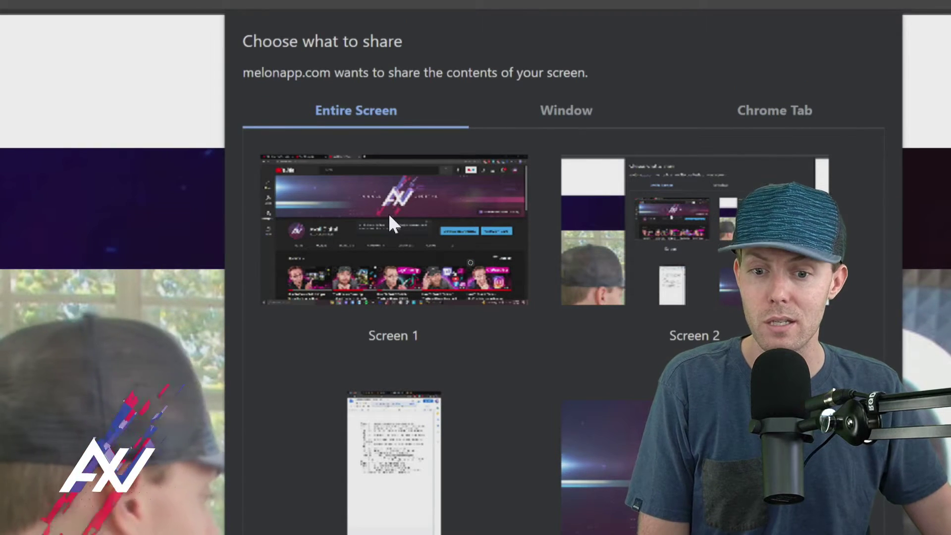
{"action": "left_click", "coordinate": [390, 218]}
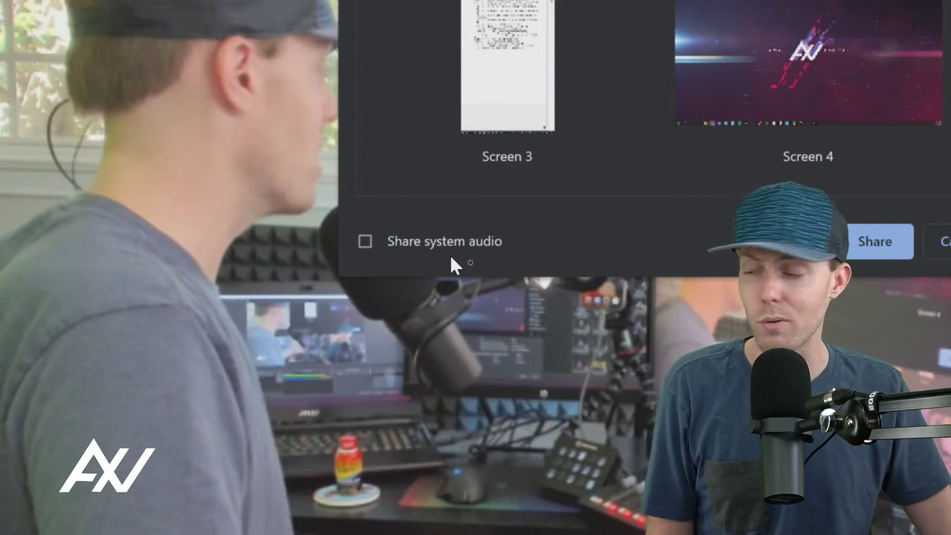
{"action": "left_click", "coordinate": [368, 244]}
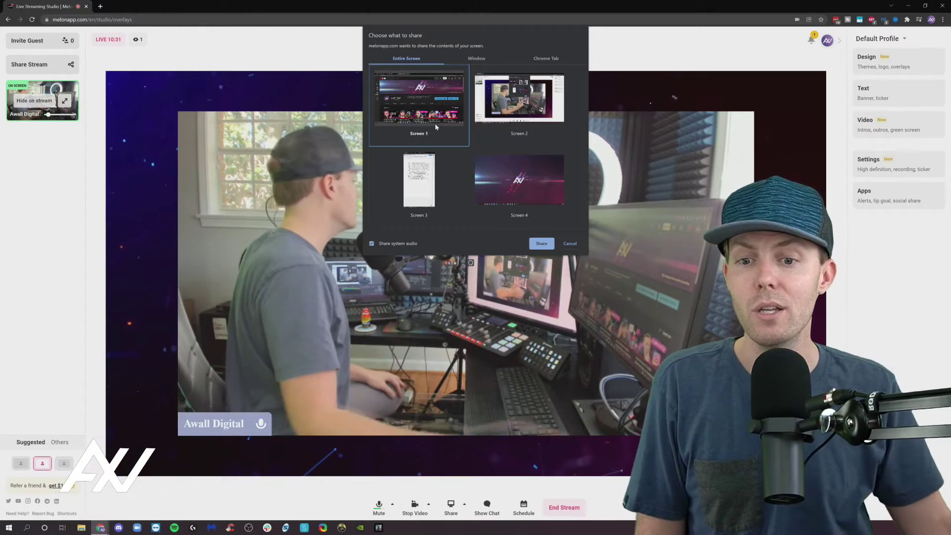
{"action": "left_click", "coordinate": [541, 244]}
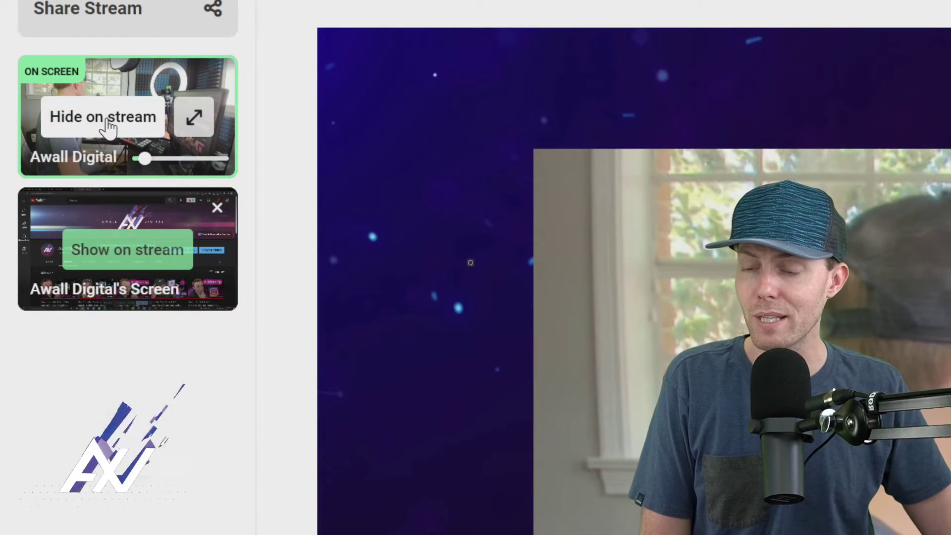
Step: Toggle the camera and shared screen tiles until both are shown on stream
{"action": "left_click", "coordinate": [106, 131]}
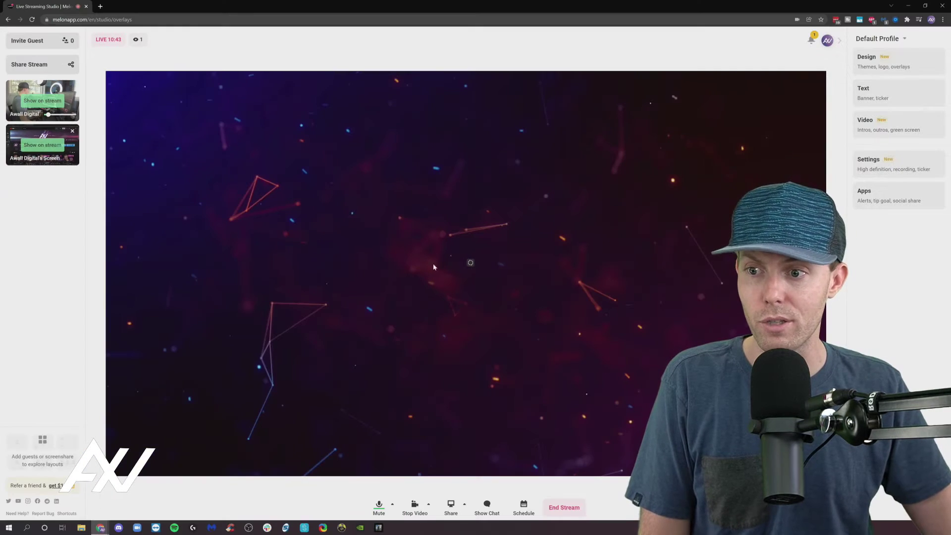
{"action": "left_click", "coordinate": [58, 147]}
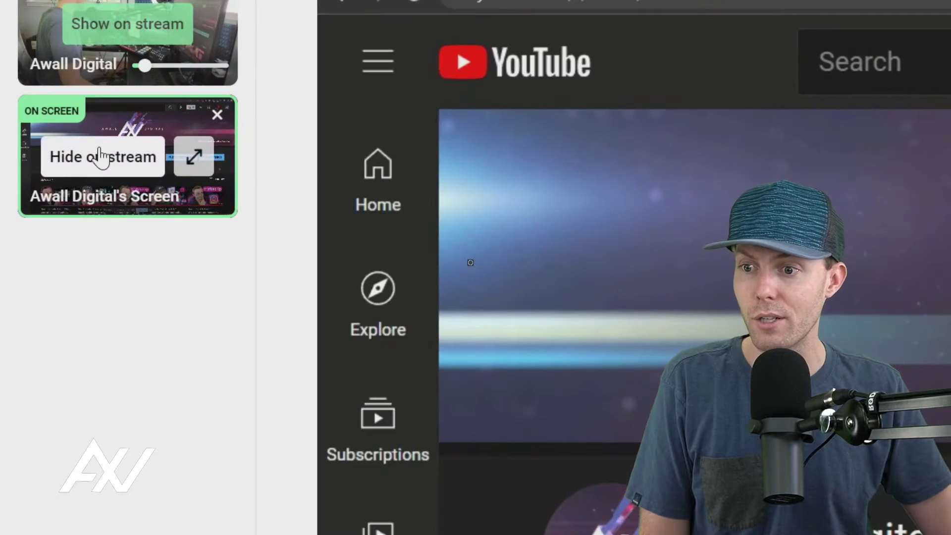
{"action": "left_click", "coordinate": [33, 147]}
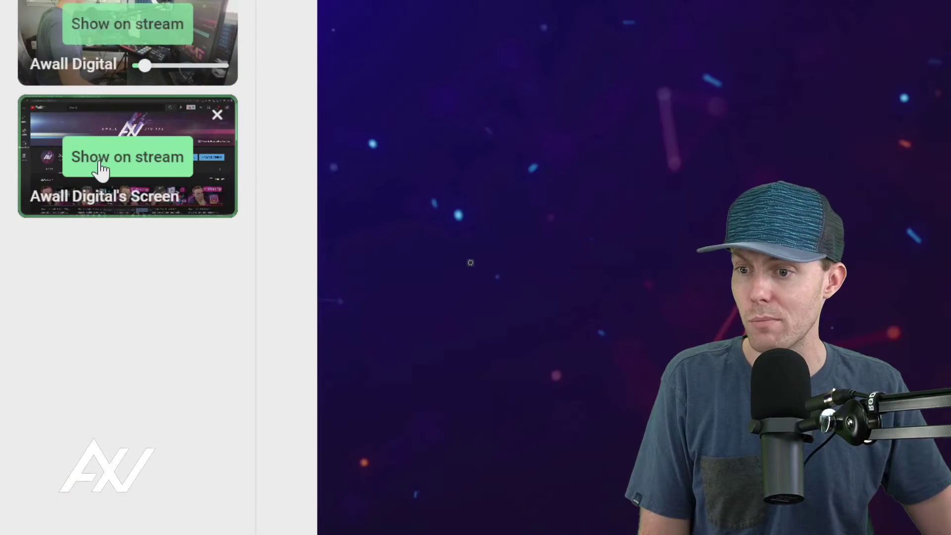
{"action": "left_click", "coordinate": [101, 166]}
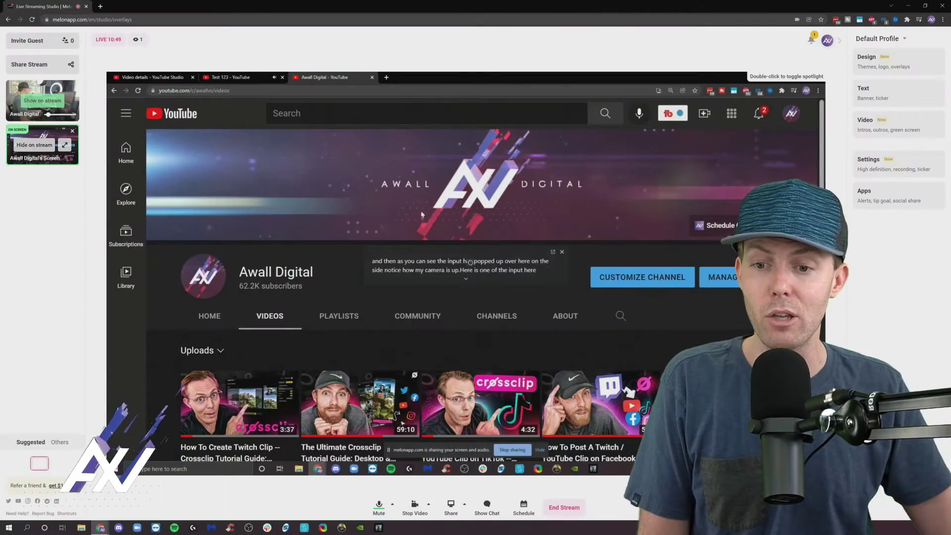
{"action": "left_click", "coordinate": [49, 103]}
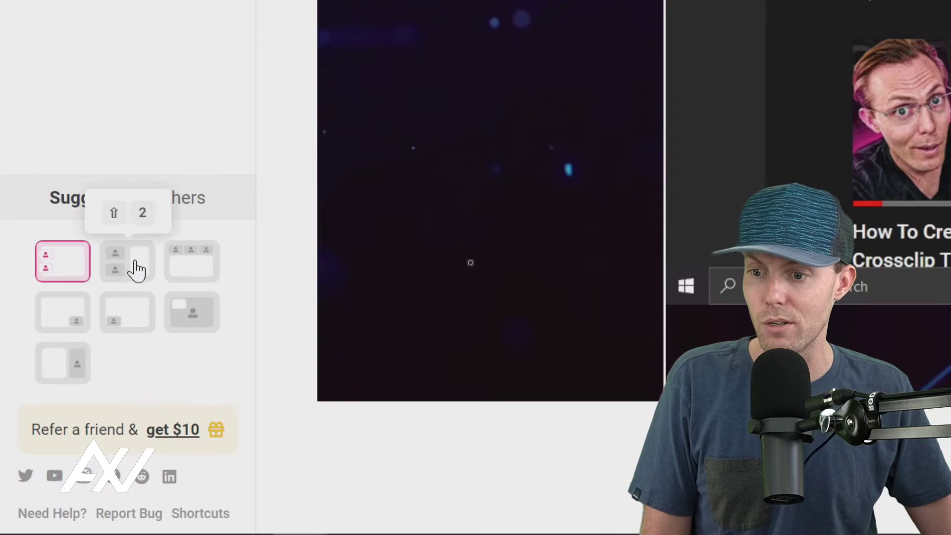
Step: Try the suggested layouts, settling on the camera-left, screen-right split
{"action": "left_click", "coordinate": [137, 275]}
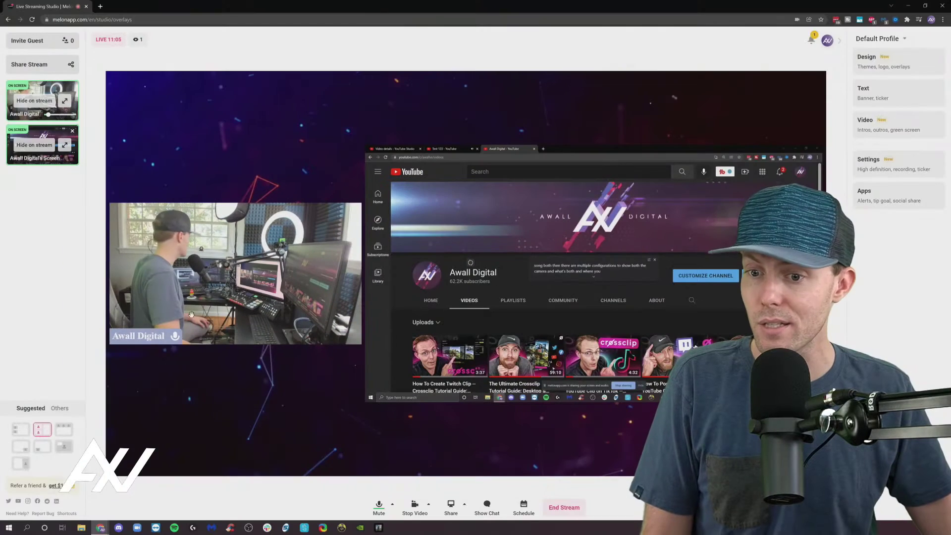
{"action": "left_click", "coordinate": [66, 435]}
{"action": "left_click", "coordinate": [64, 449]}
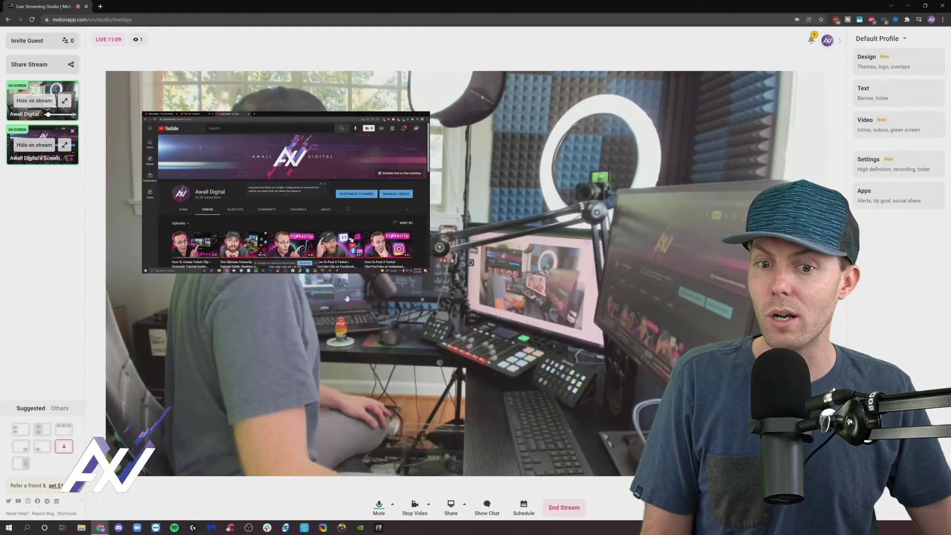
{"action": "left_click", "coordinate": [42, 448]}
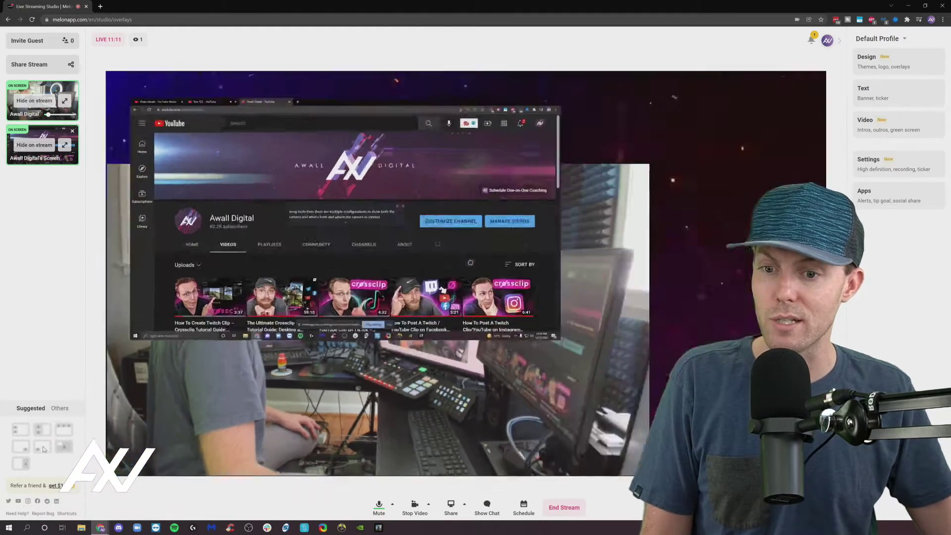
{"action": "left_click", "coordinate": [22, 450]}
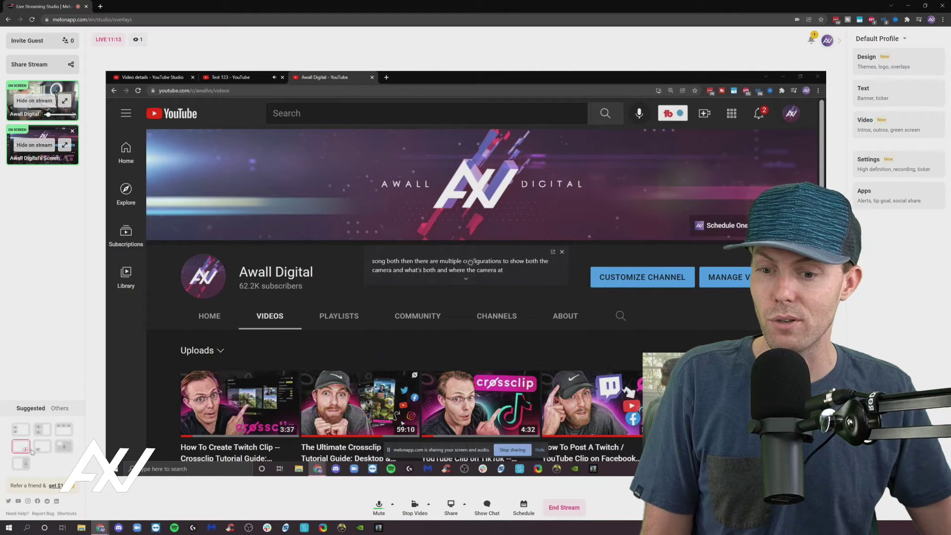
{"action": "left_click", "coordinate": [18, 468]}
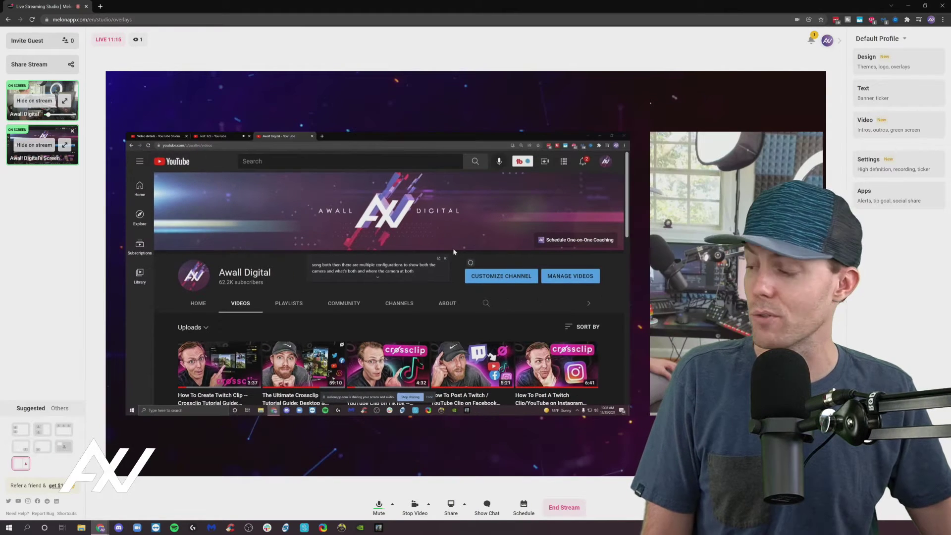
{"action": "left_click", "coordinate": [49, 427]}
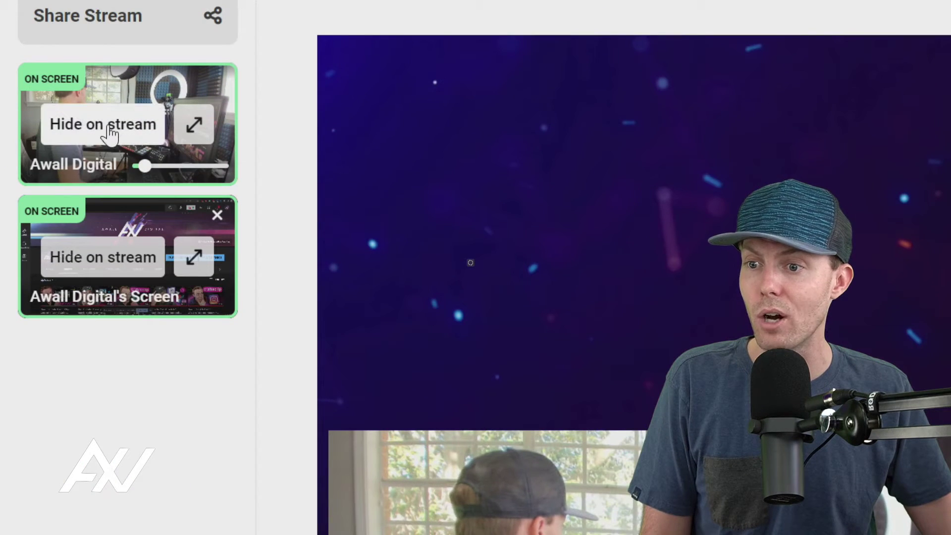
Step: Take the shared screen and camera off stream, restart the camera, and open the Share menu
{"action": "left_click", "coordinate": [138, 262]}
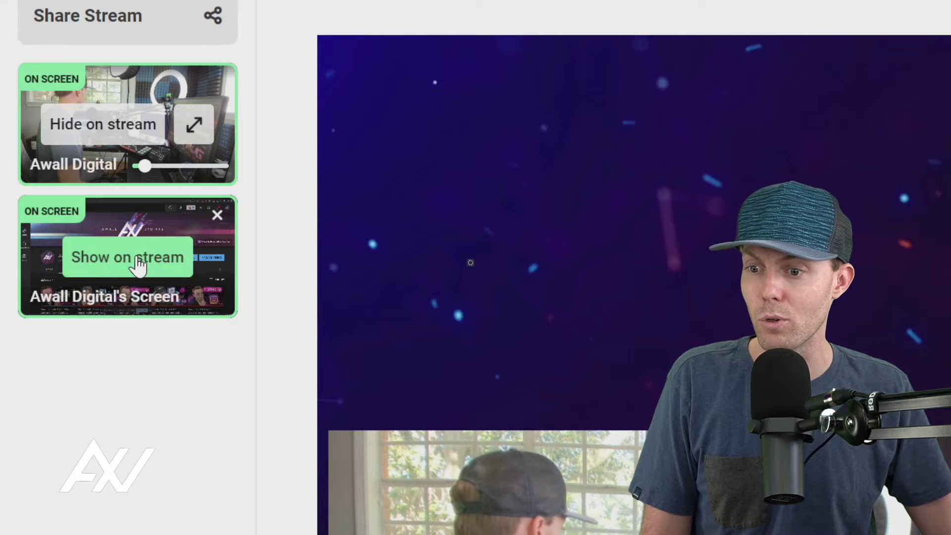
{"action": "left_click", "coordinate": [122, 129]}
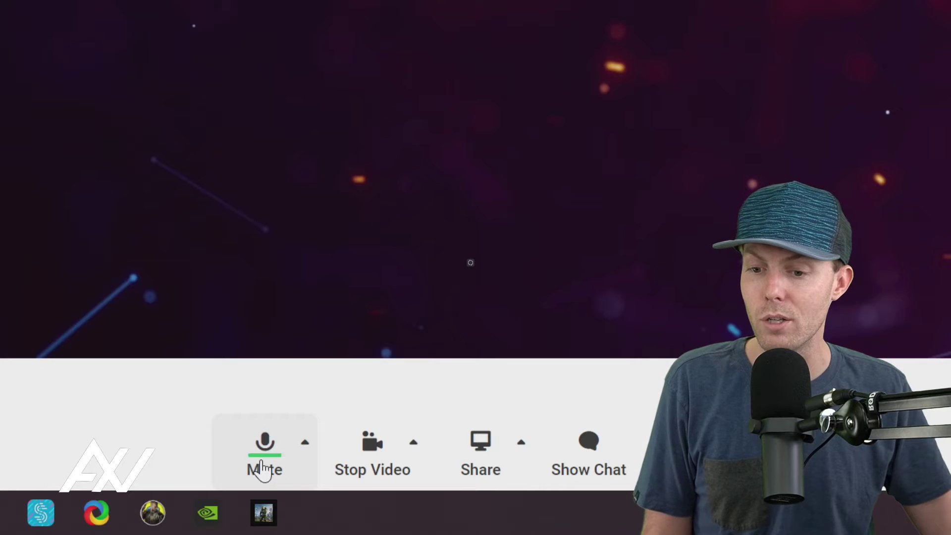
{"action": "left_click", "coordinate": [383, 459]}
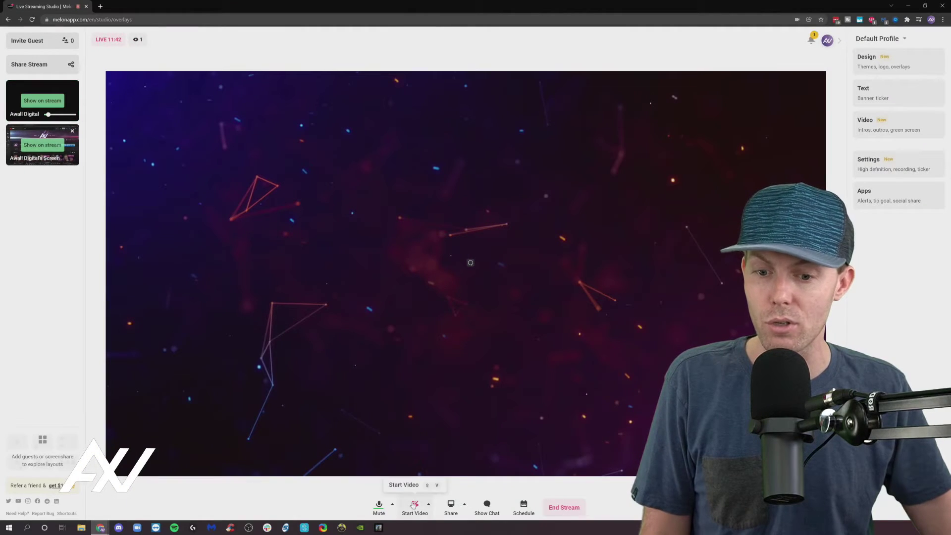
{"action": "left_click", "coordinate": [413, 505]}
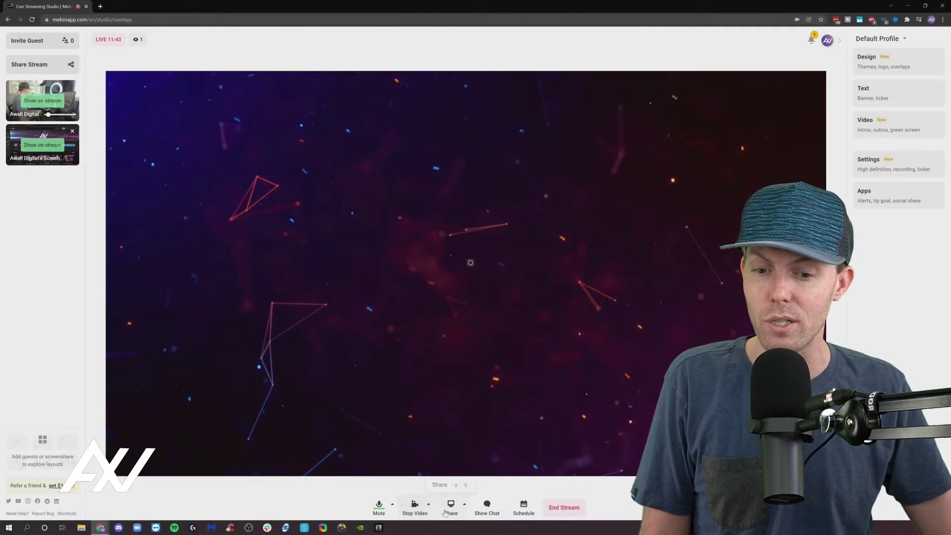
{"action": "left_click", "coordinate": [450, 510]}
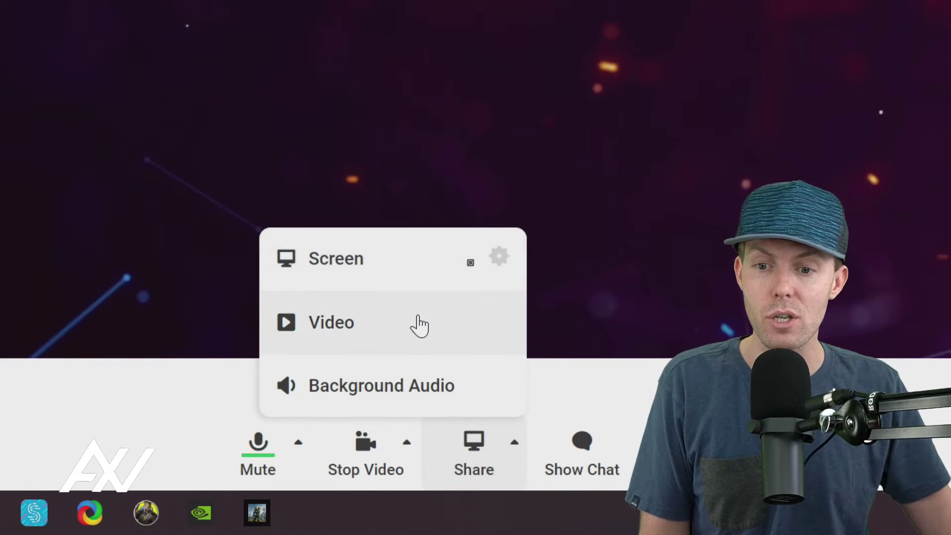
Step: Share the looping background animation video, show it on stream, and start playback
{"action": "left_click", "coordinate": [419, 324]}
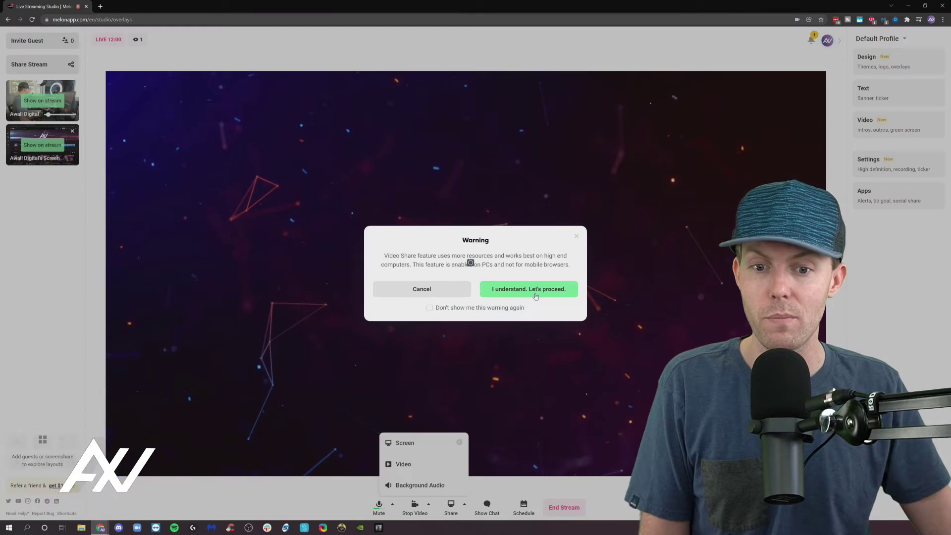
{"action": "left_click", "coordinate": [535, 293]}
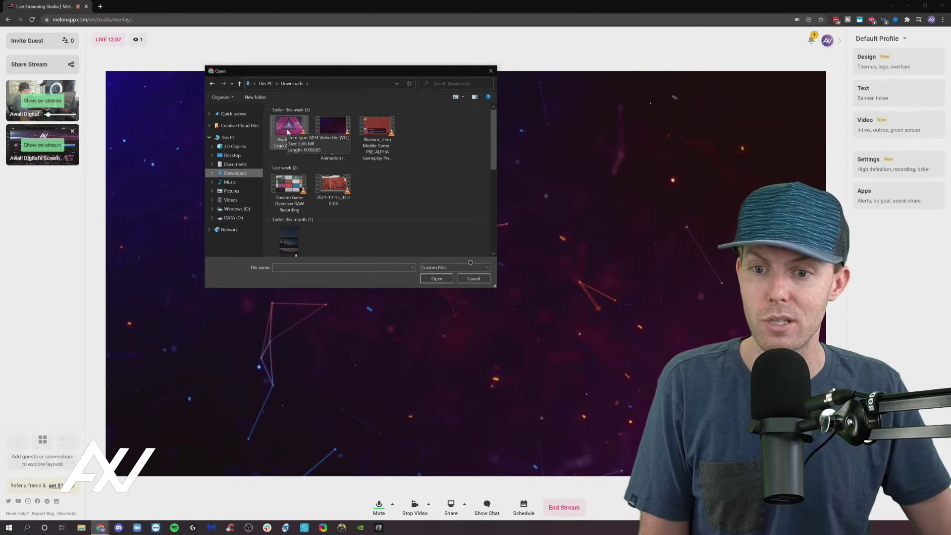
{"action": "left_click", "coordinate": [334, 132]}
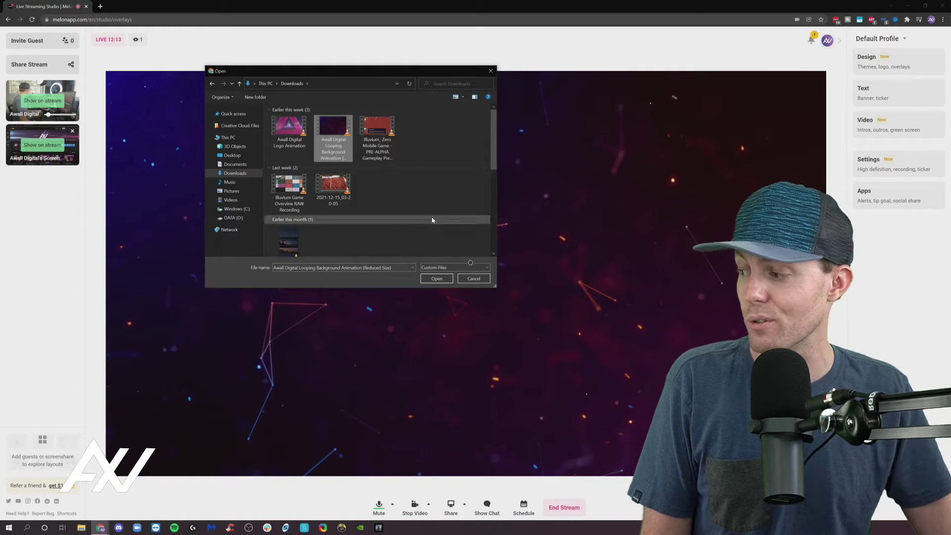
{"action": "left_click", "coordinate": [436, 279]}
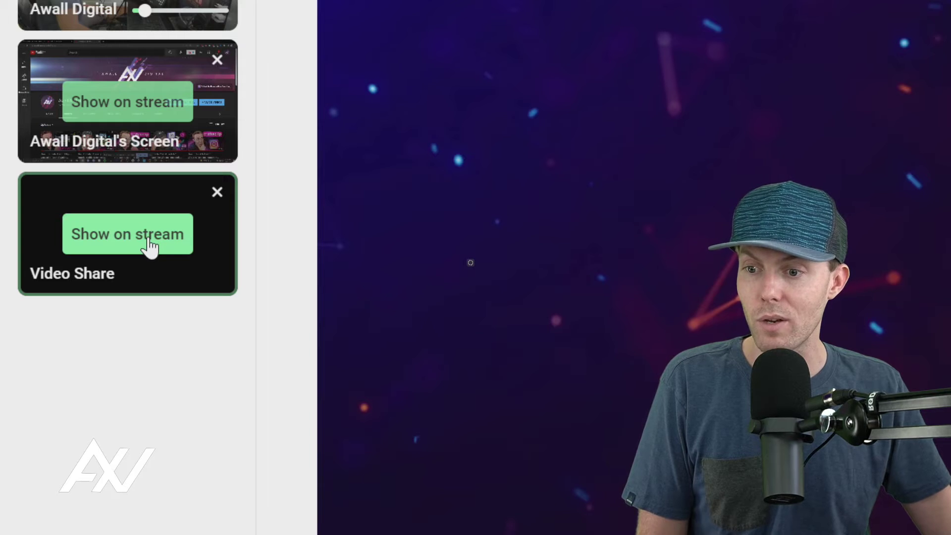
{"action": "left_click", "coordinate": [149, 247]}
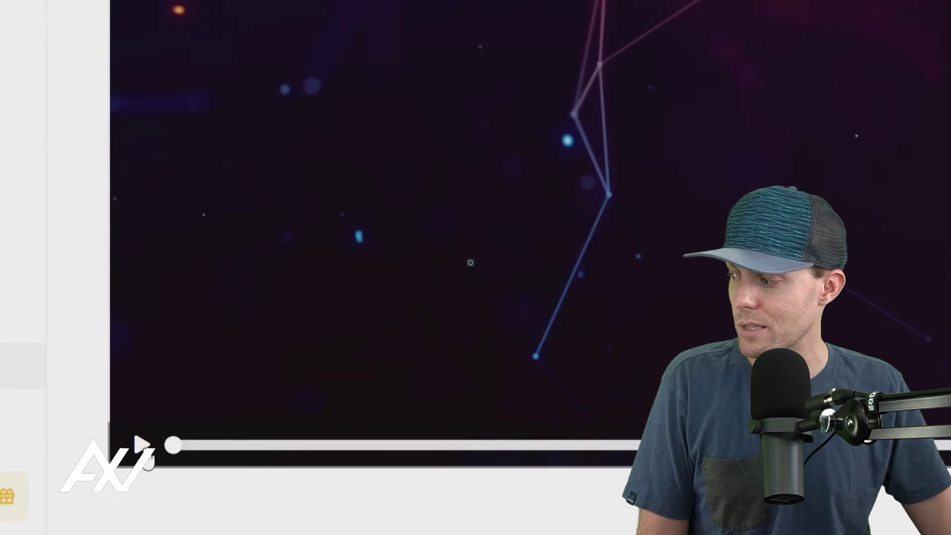
{"action": "left_click", "coordinate": [140, 446]}
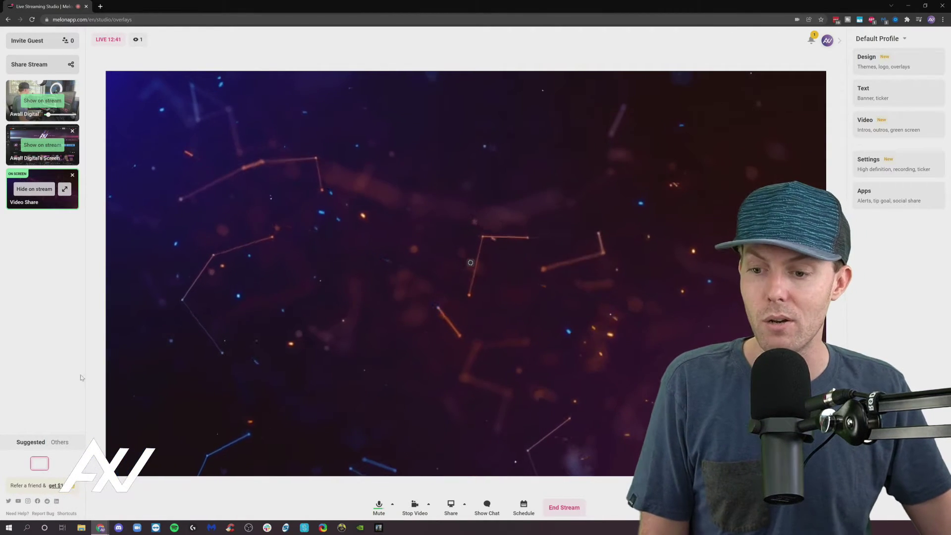
Step: Pause the shared background video and skip ahead through it
{"action": "mouse_move", "coordinate": [117, 473]}
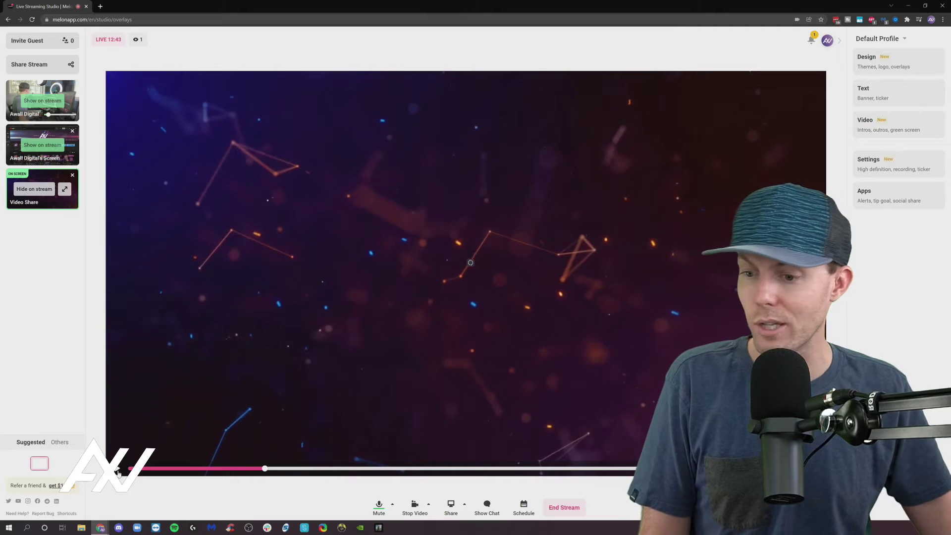
{"action": "left_click", "coordinate": [118, 471]}
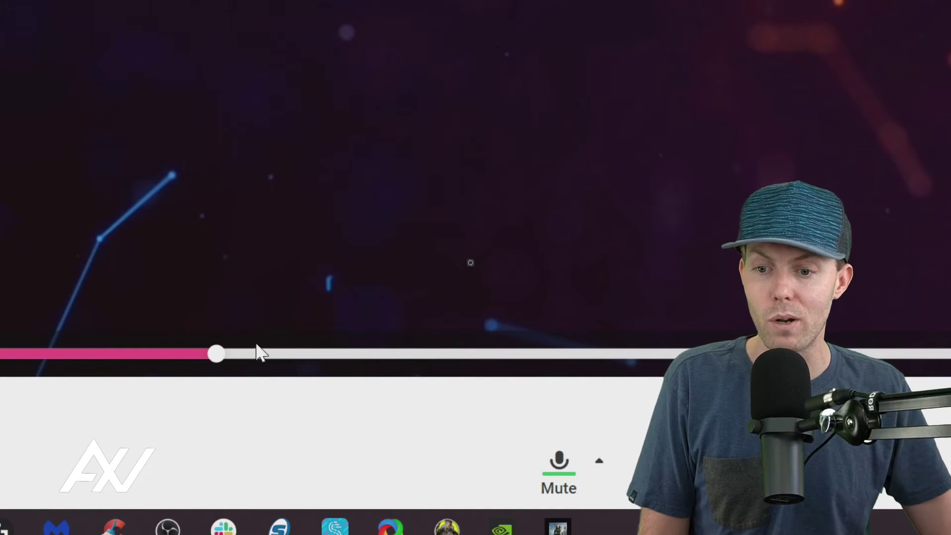
{"action": "left_click", "coordinate": [321, 355]}
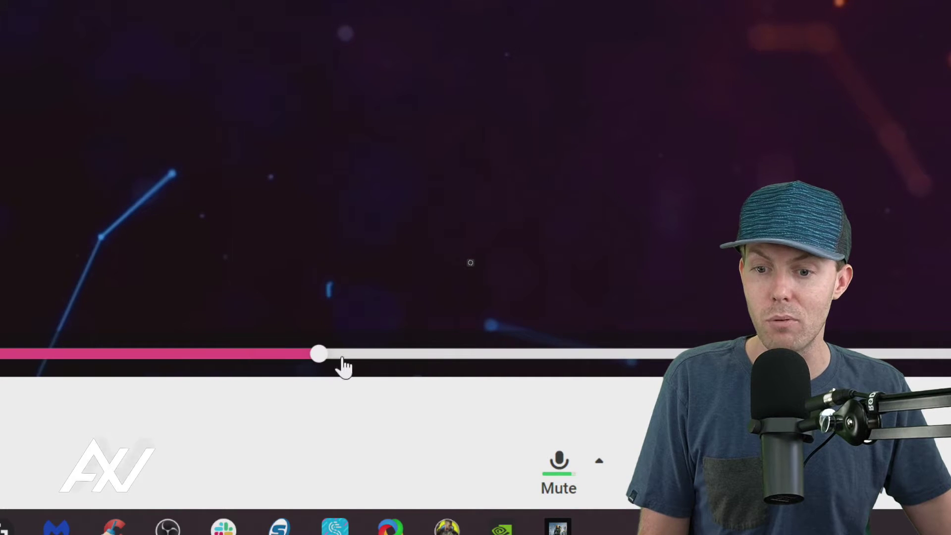
{"action": "left_click", "coordinate": [506, 355]}
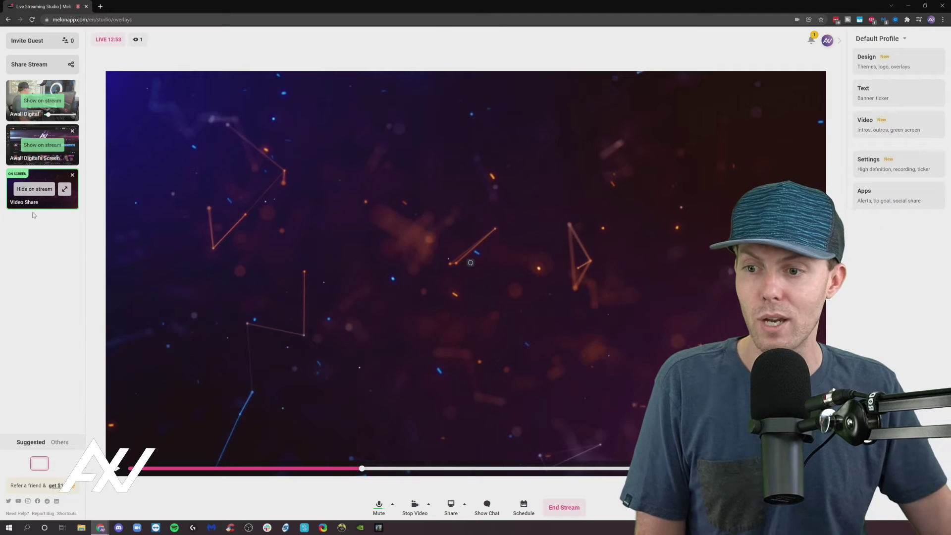
Step: Take Video Share off stream and put the YouTube screen share on beside the camera
{"action": "left_click", "coordinate": [48, 192]}
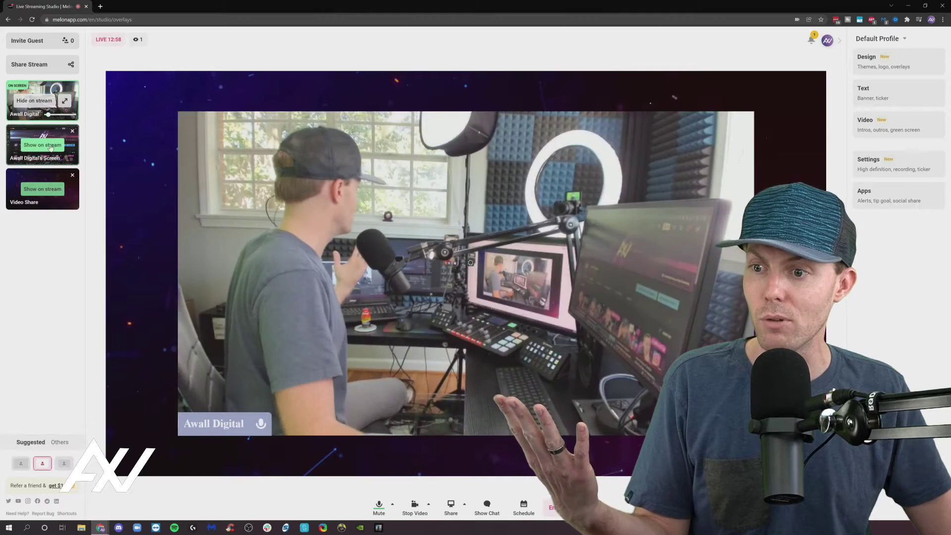
{"action": "left_click", "coordinate": [50, 146]}
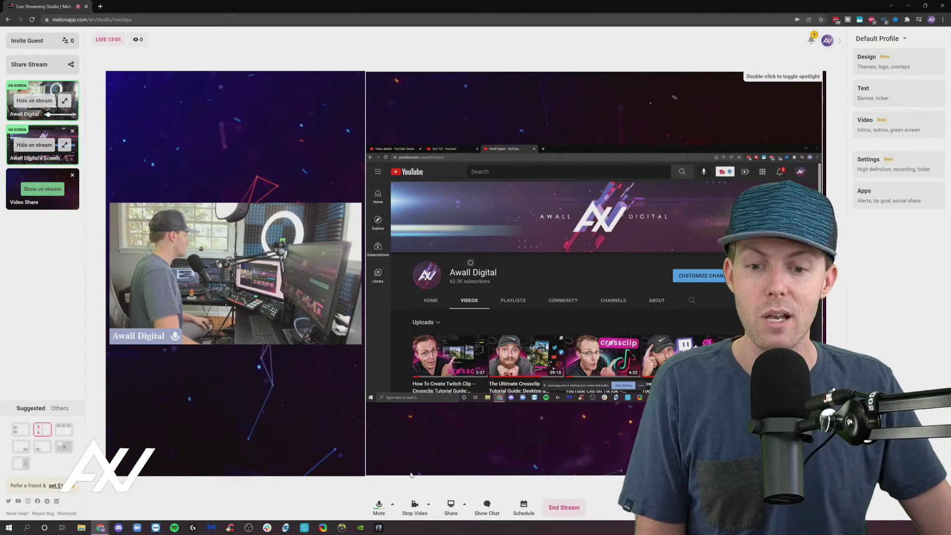
{"action": "left_click", "coordinate": [451, 507]}
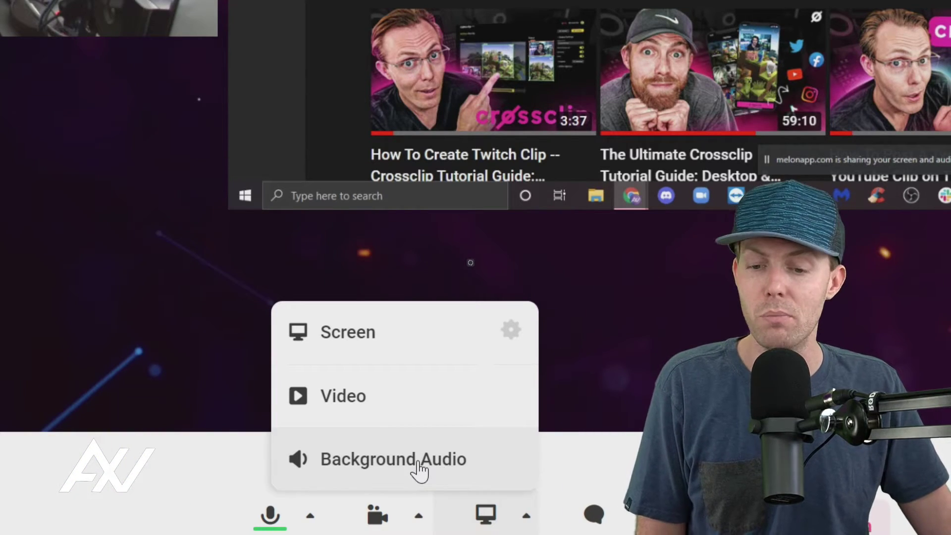
Step: Load the when-the-sunrise instrumental track from Downloads as background audio
{"action": "left_click", "coordinate": [418, 468]}
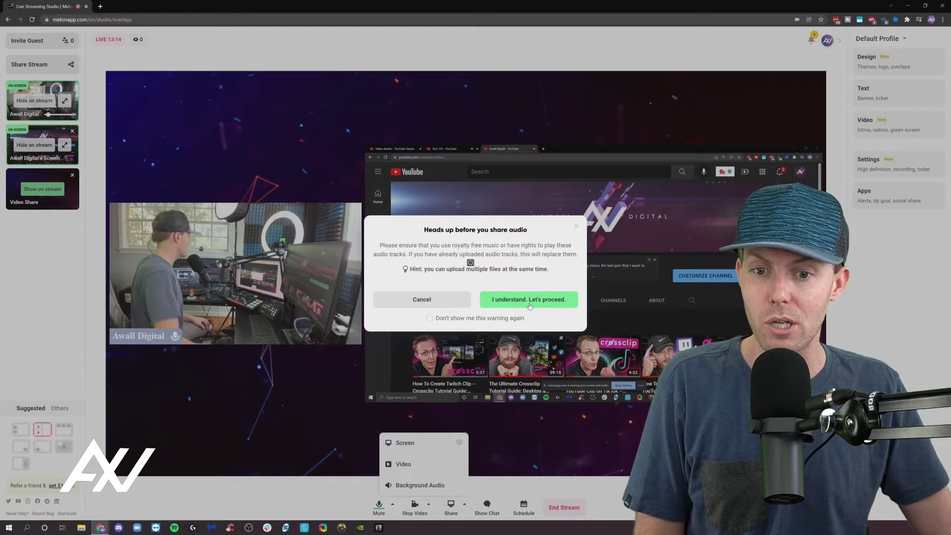
{"action": "left_click", "coordinate": [529, 300]}
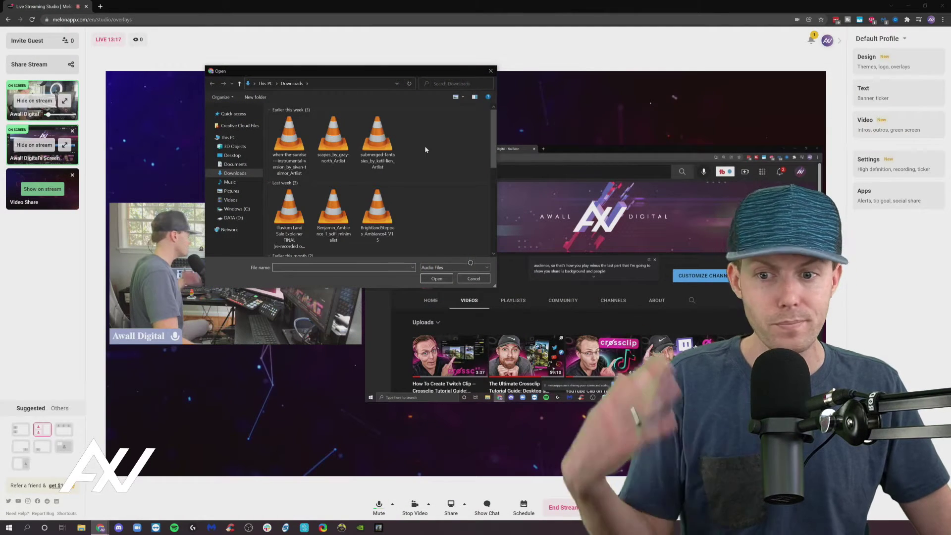
{"action": "left_click", "coordinate": [288, 148]}
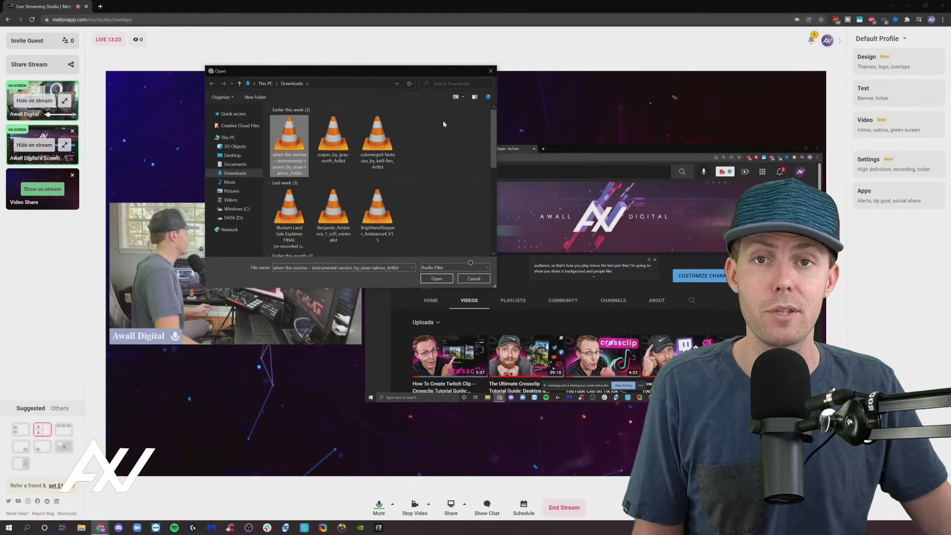
{"action": "left_click", "coordinate": [436, 278]}
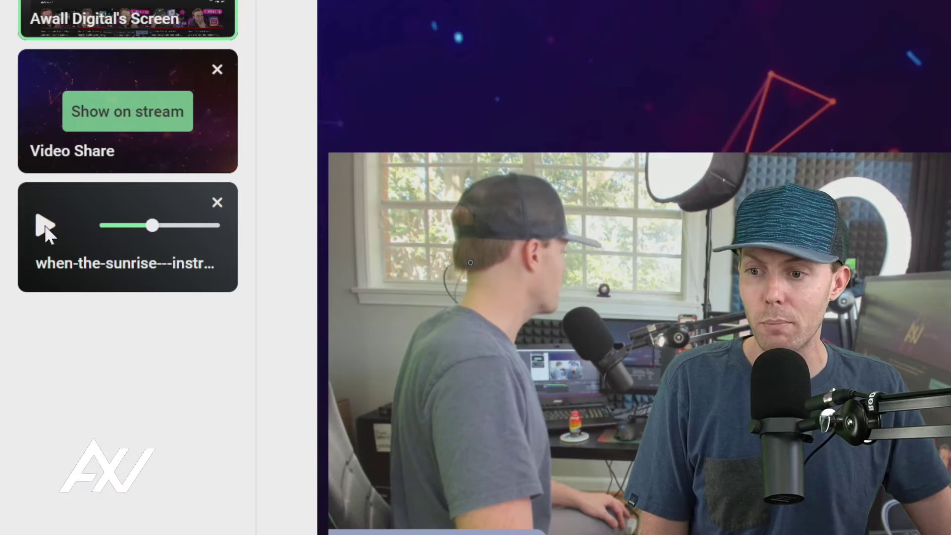
Step: Play the when-the-sunrise track, drag its volume well down, then stop it
{"action": "left_click", "coordinate": [45, 228]}
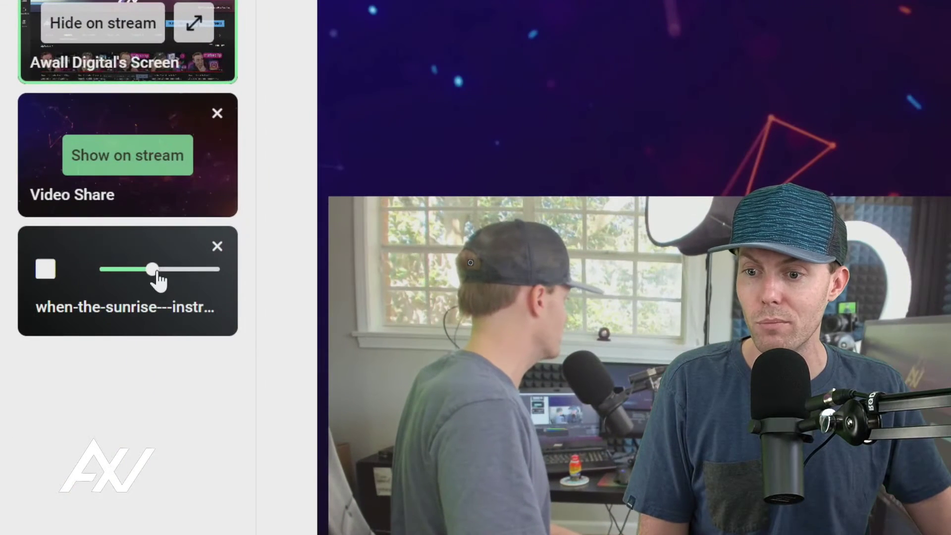
{"action": "left_click_drag", "start_coordinate": [157, 272], "coordinate": [140, 276]}
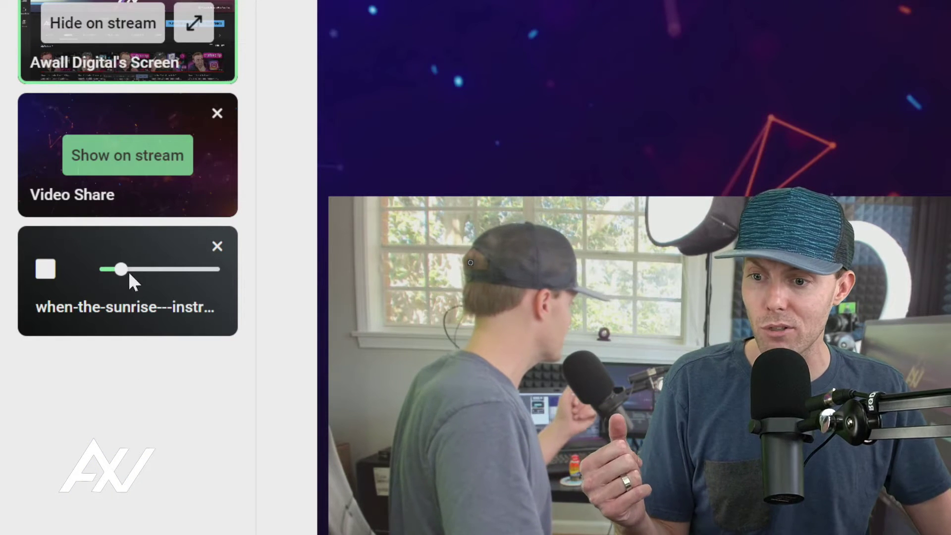
{"action": "left_click_drag", "start_coordinate": [128, 274], "coordinate": [123, 271]}
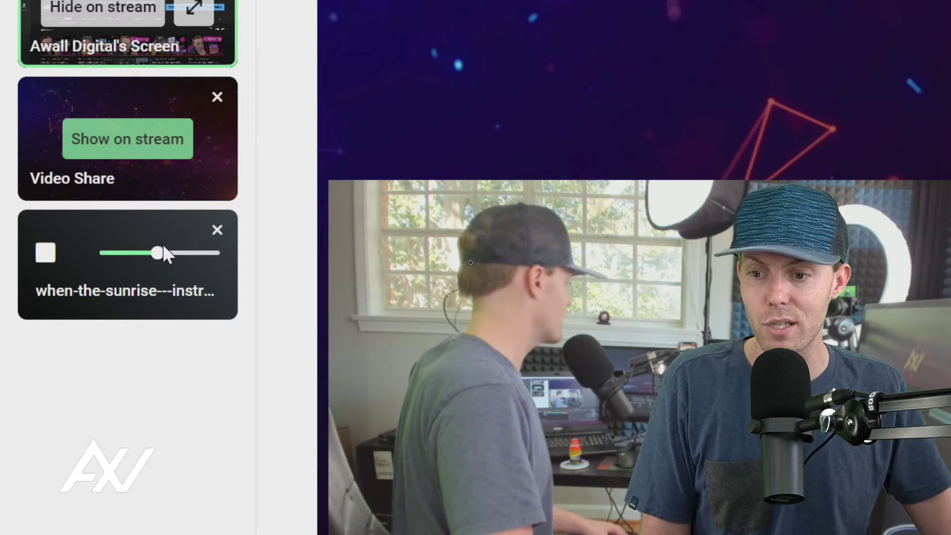
{"action": "left_click_drag", "start_coordinate": [163, 248], "coordinate": [123, 255]}
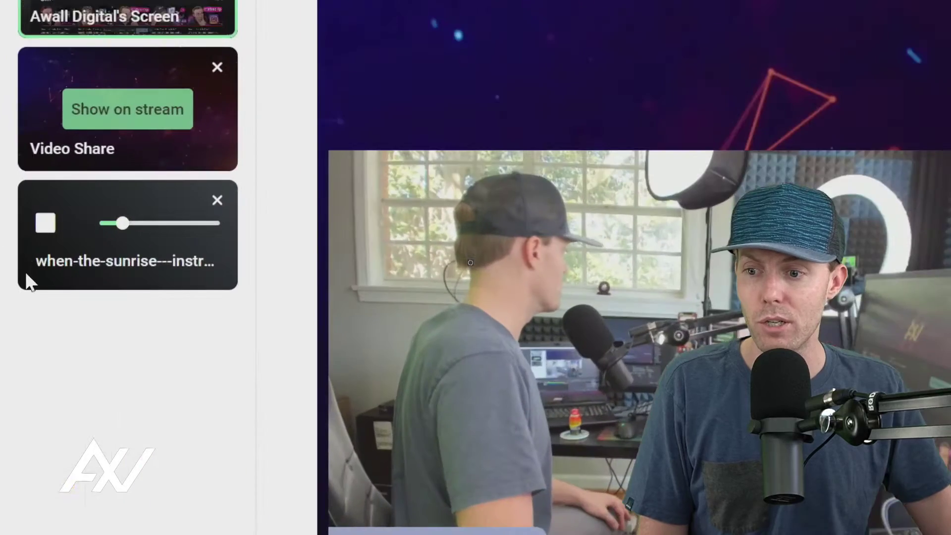
{"action": "left_click", "coordinate": [15, 227]}
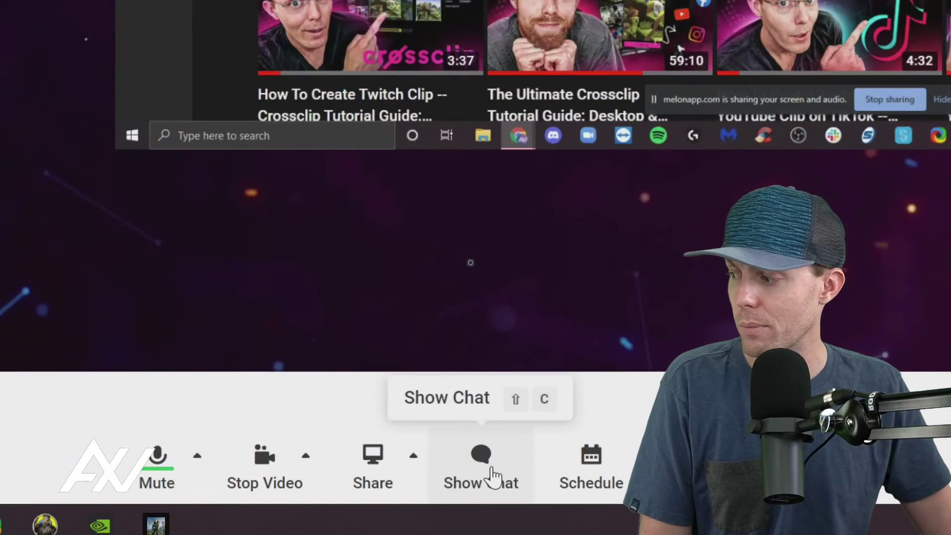
Step: Open the chat panel, glance at Private messages, then return to the Stream viewer messages
{"action": "left_click", "coordinate": [489, 511]}
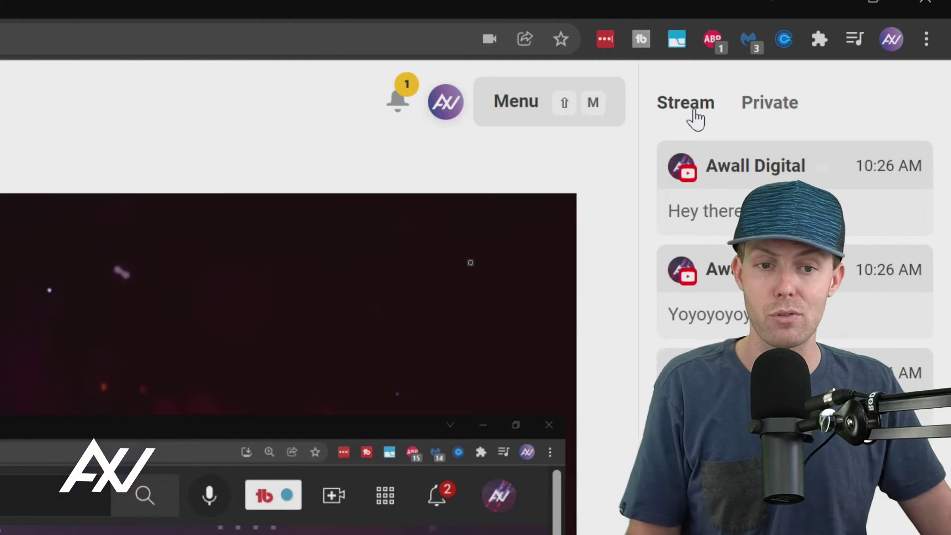
{"action": "left_click", "coordinate": [797, 109]}
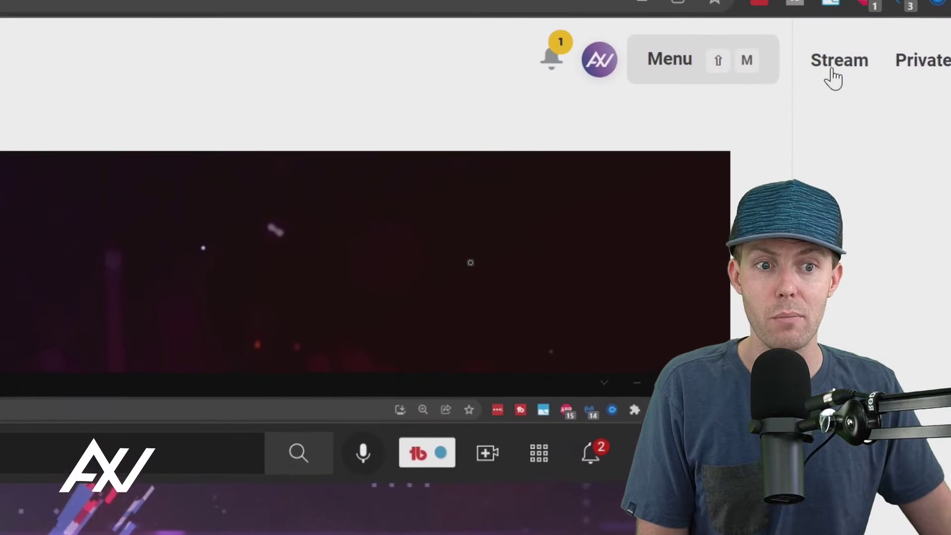
{"action": "left_click", "coordinate": [861, 47]}
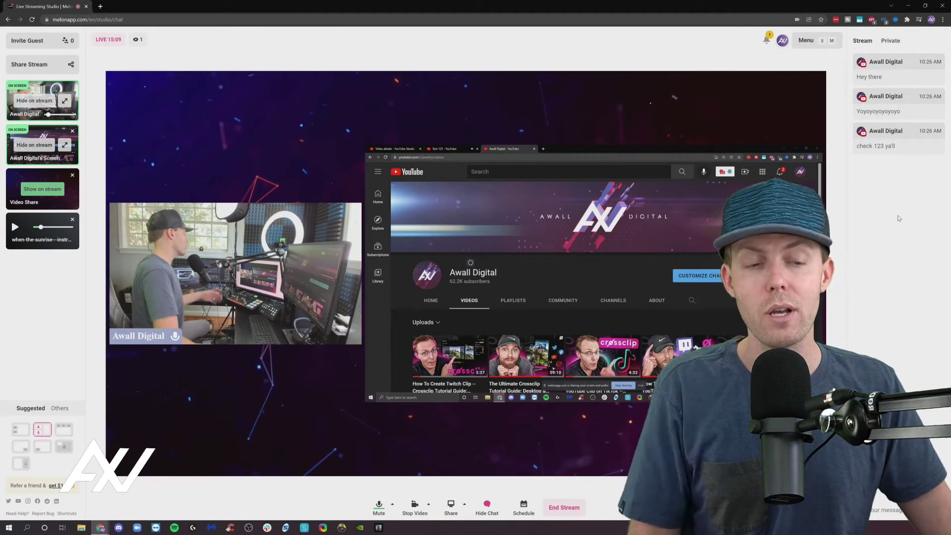
{"action": "mouse_move", "coordinate": [891, 72]}
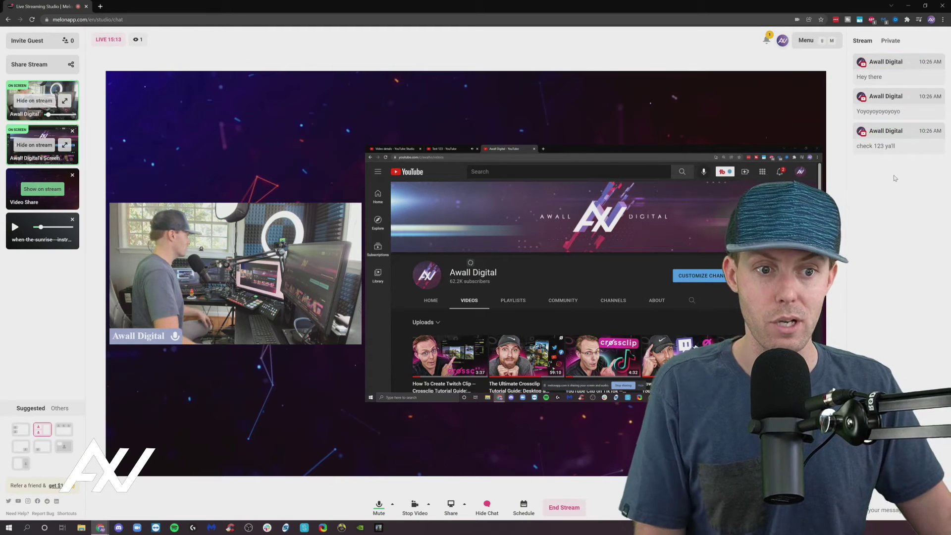
Step: Drag the Test 123 YouTube tab out into its own browser window
{"action": "left_click", "coordinate": [454, 148]}
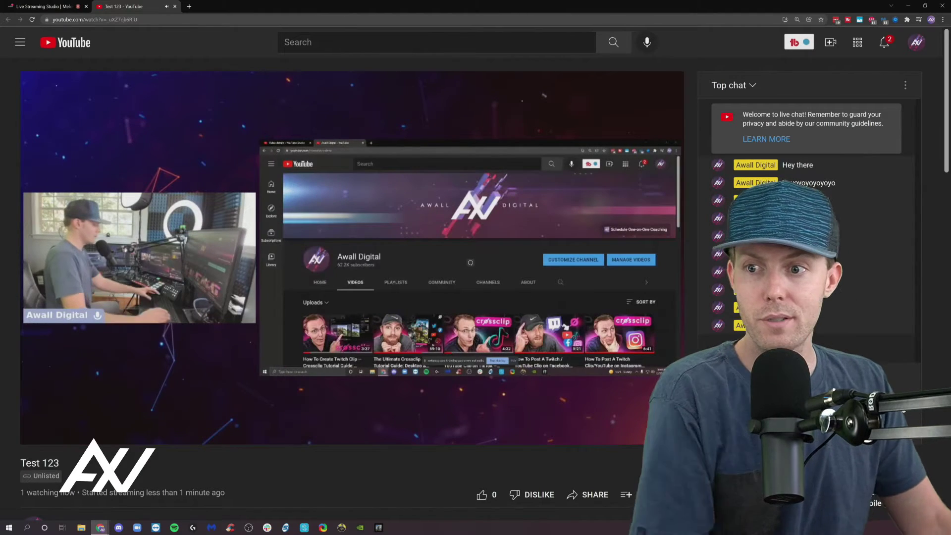
{"action": "left_click_drag", "start_coordinate": [149, 7], "coordinate": [852, 126]}
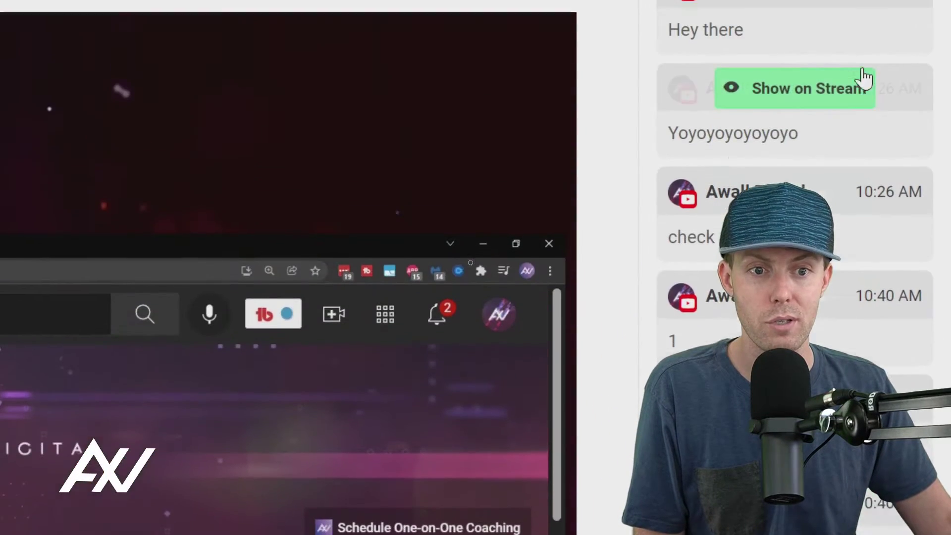
Step: Feature the second chat message on stream, then hide it again
{"action": "mouse_move", "coordinate": [872, 77]}
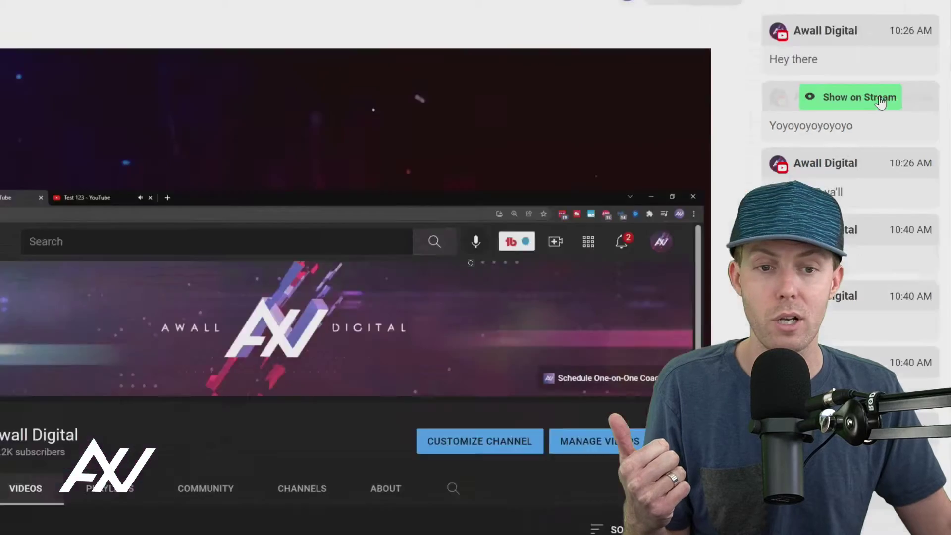
{"action": "left_click", "coordinate": [842, 101]}
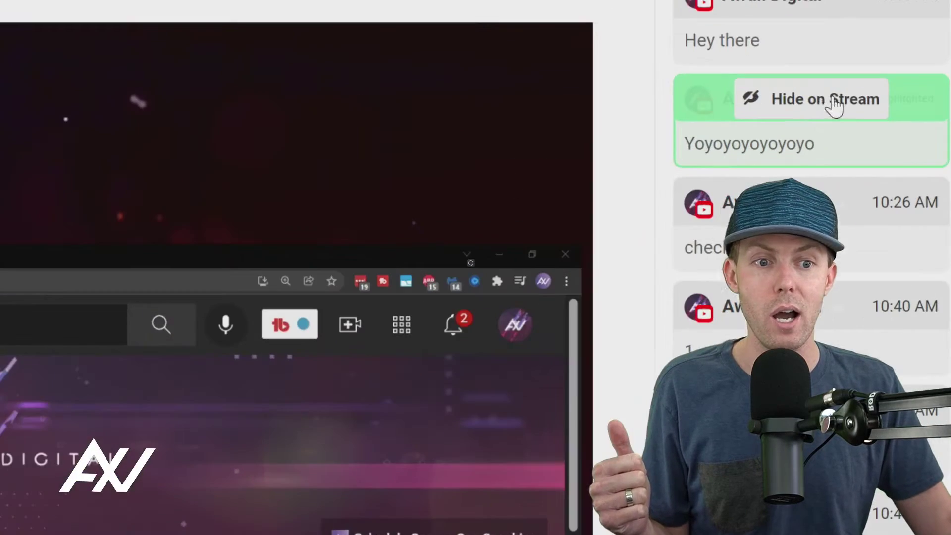
{"action": "left_click", "coordinate": [903, 97]}
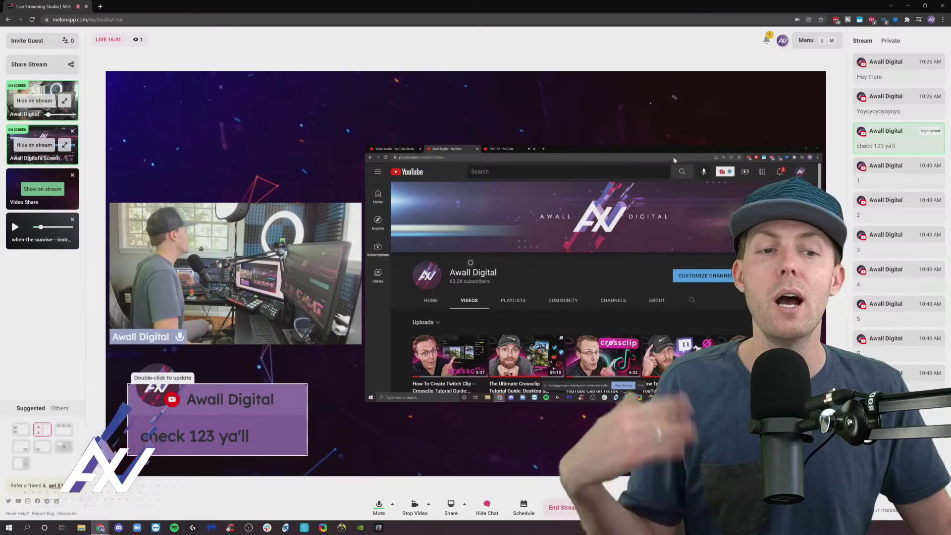
Step: Hide the 'check 123 ya'll' chat overlay from the stream
{"action": "left_click", "coordinate": [897, 138]}
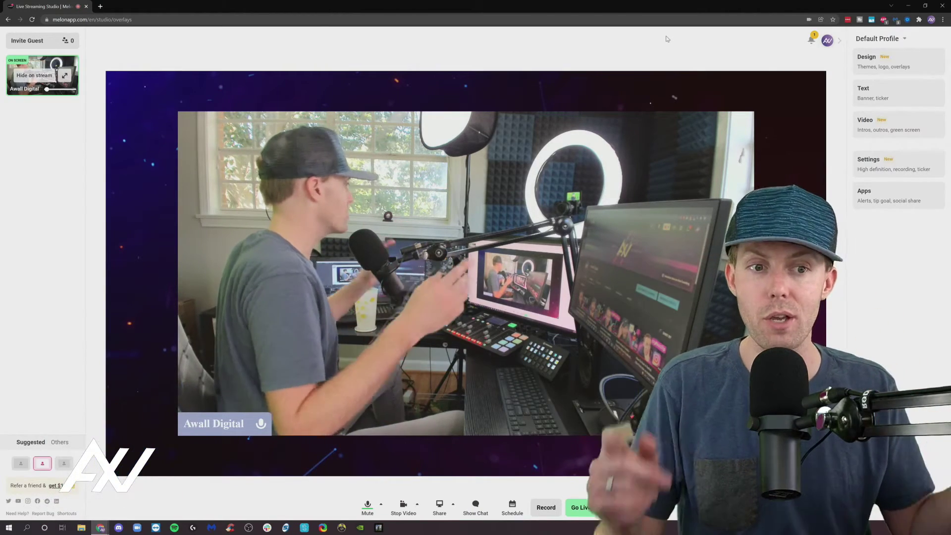
Step: Collapse and reopen the right settings panel, then open the Design card for themes and logo
{"action": "left_click", "coordinate": [839, 40]}
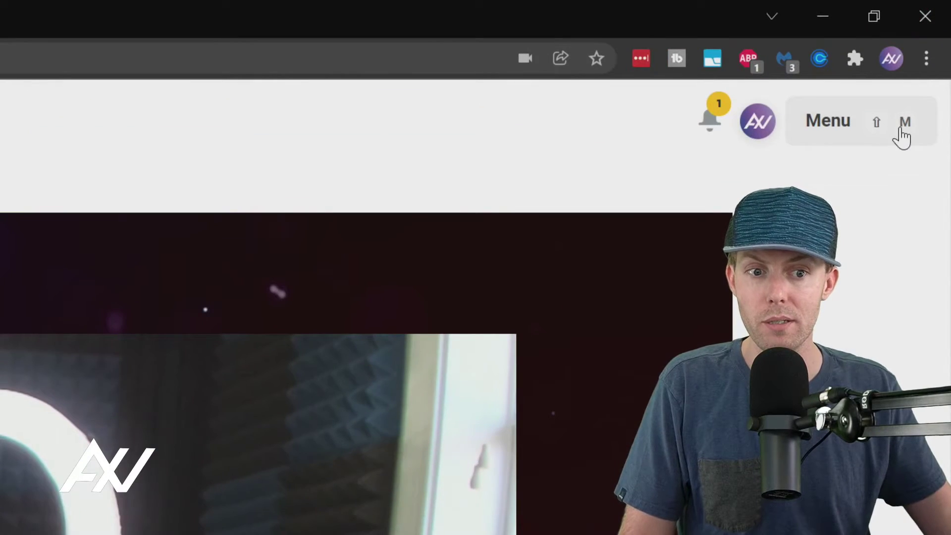
{"action": "left_click", "coordinate": [901, 134]}
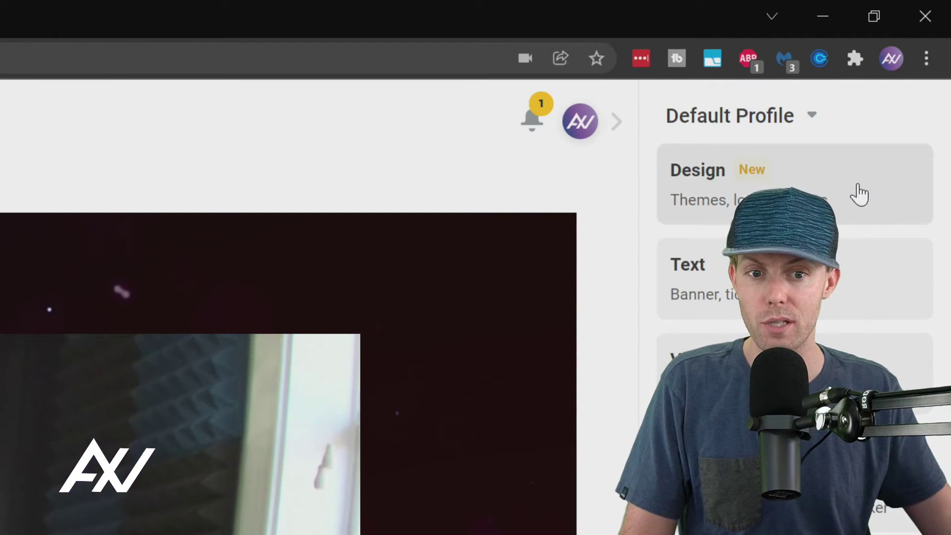
{"action": "left_click", "coordinate": [859, 194]}
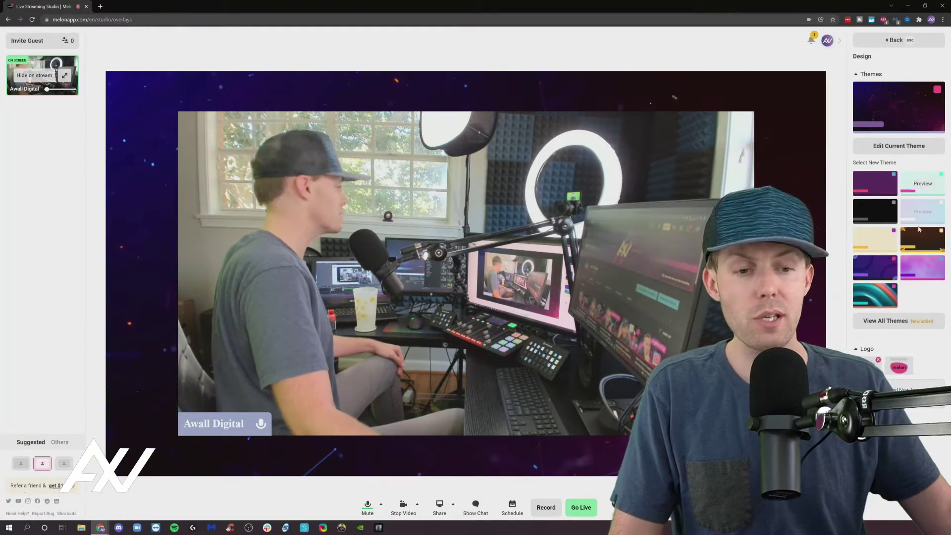
{"action": "left_click", "coordinate": [914, 327]}
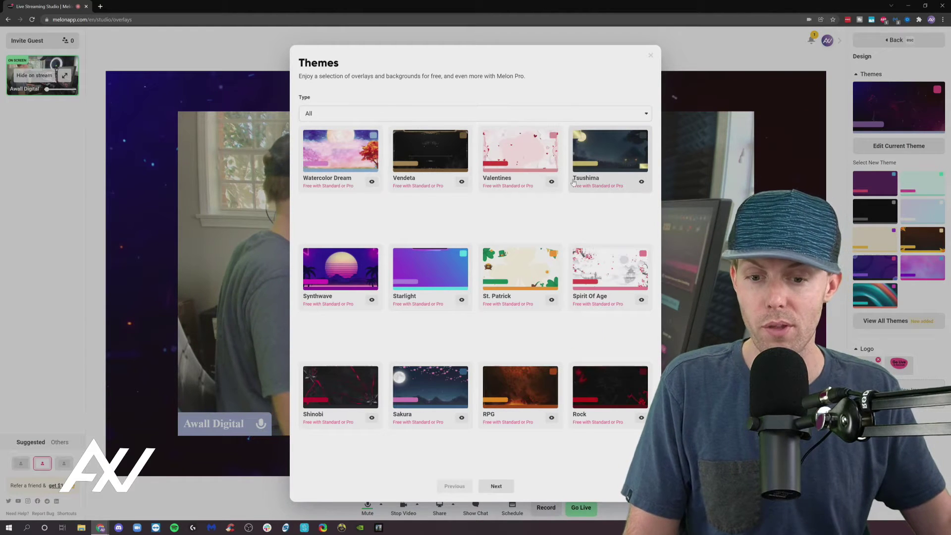
{"action": "left_click", "coordinate": [499, 486]}
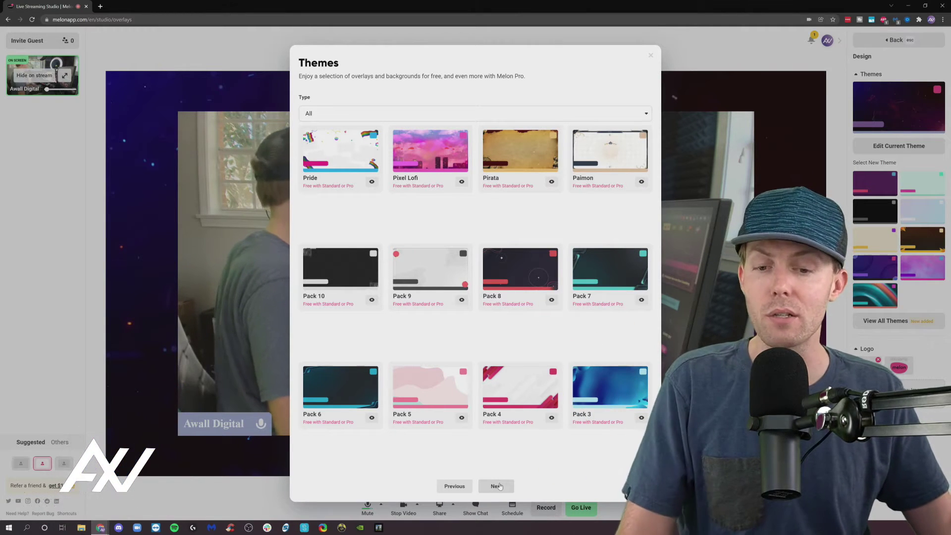
{"action": "left_click", "coordinate": [498, 487]}
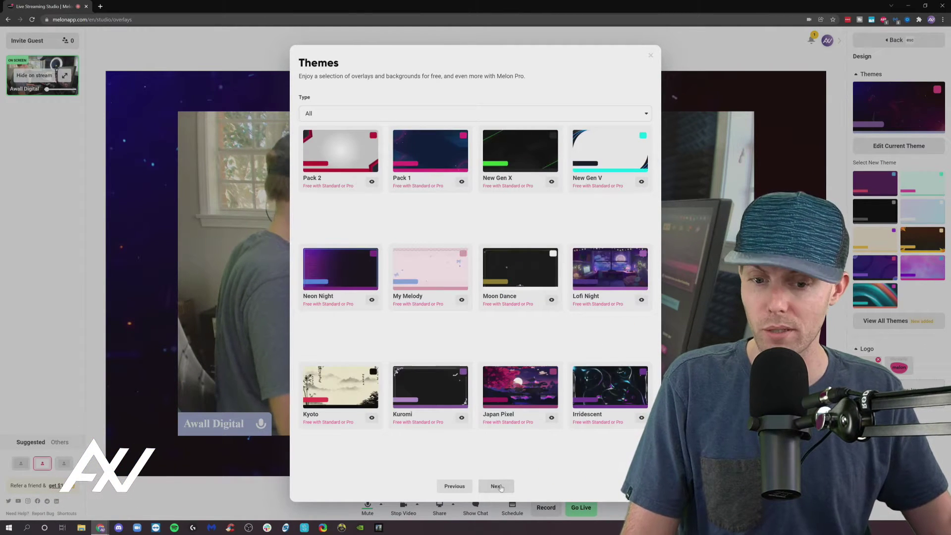
{"action": "left_click", "coordinate": [496, 487]}
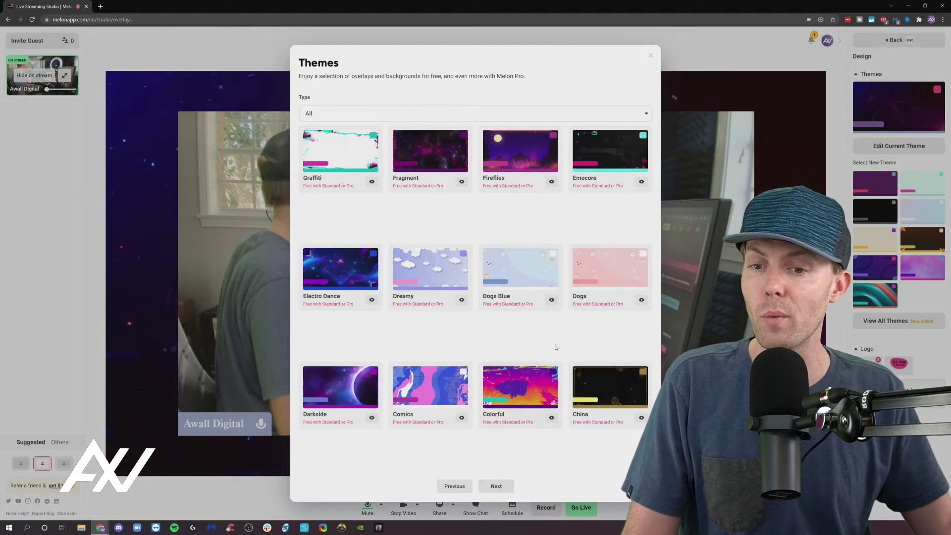
{"action": "left_click", "coordinate": [491, 485]}
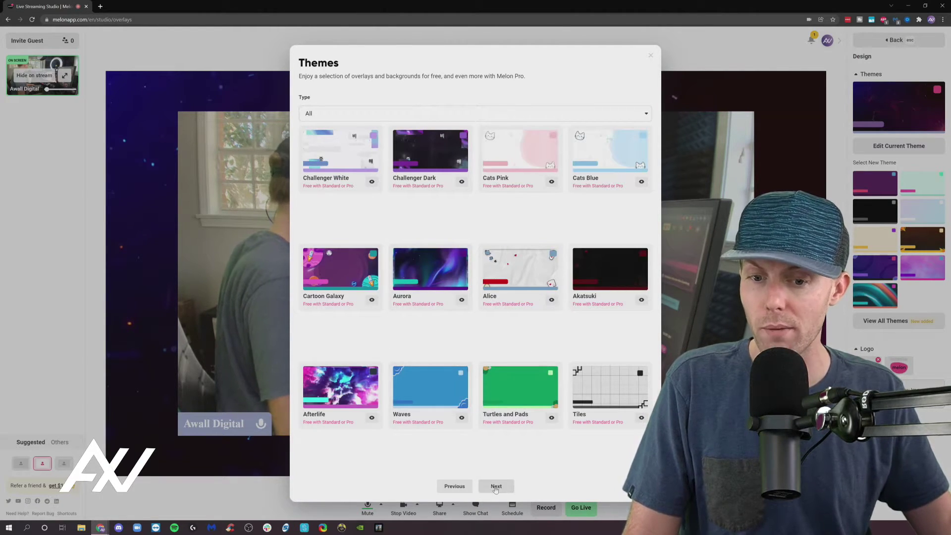
{"action": "left_click", "coordinate": [496, 487]}
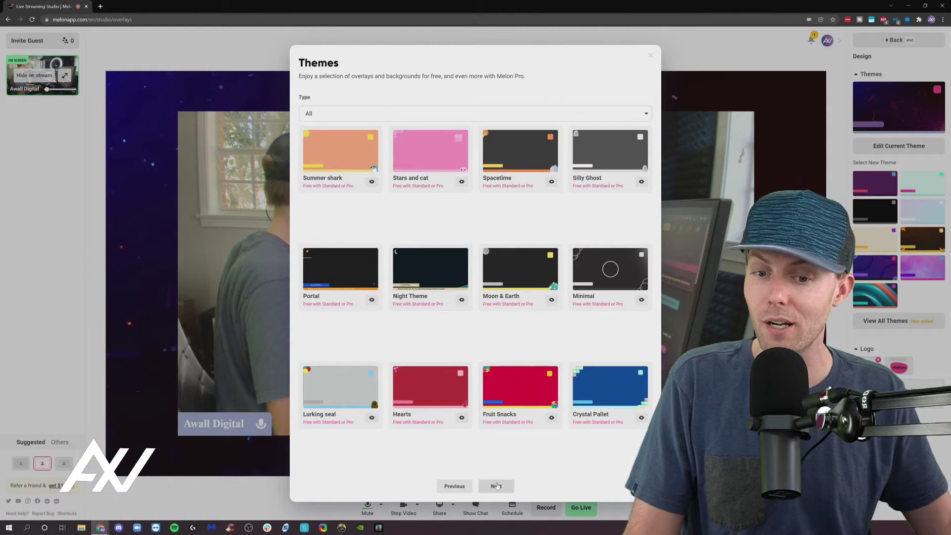
{"action": "left_click", "coordinate": [496, 486]}
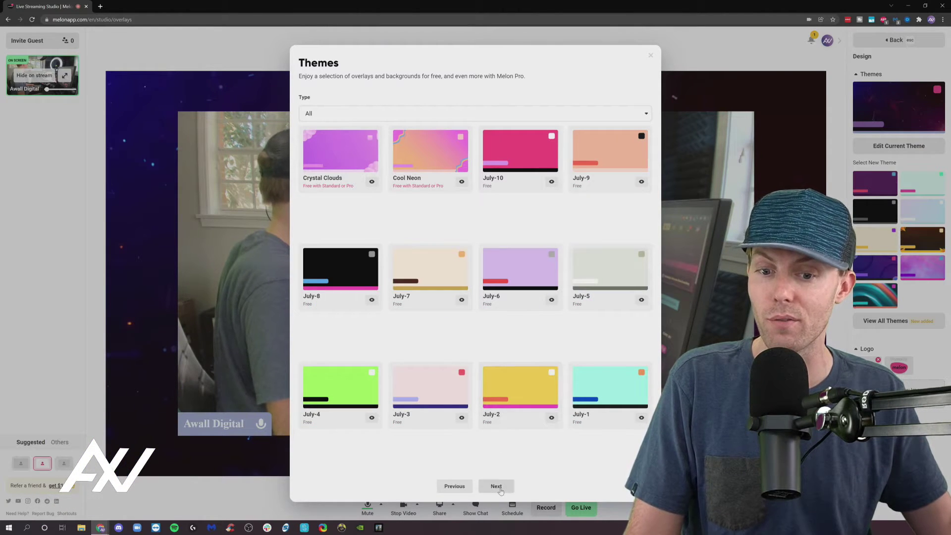
{"action": "left_click", "coordinate": [499, 487]}
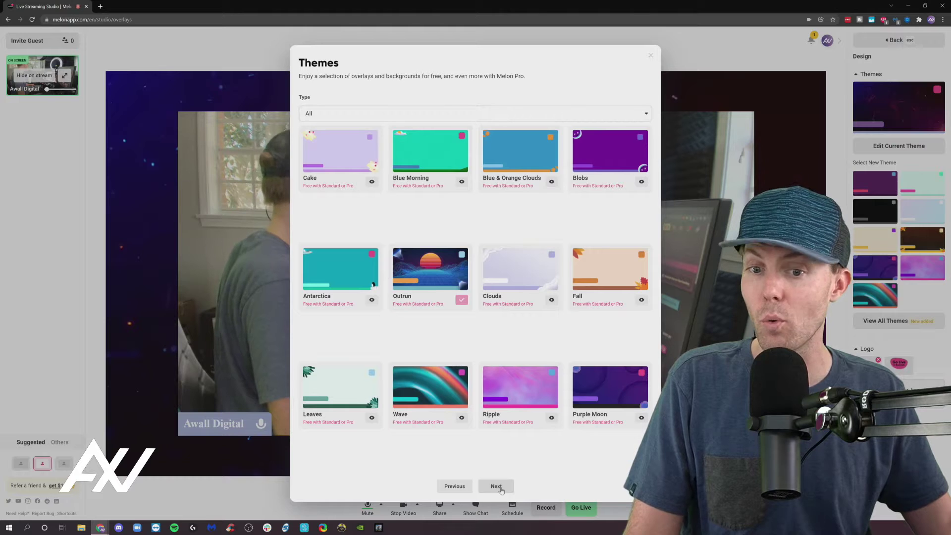
{"action": "left_click", "coordinate": [496, 487]}
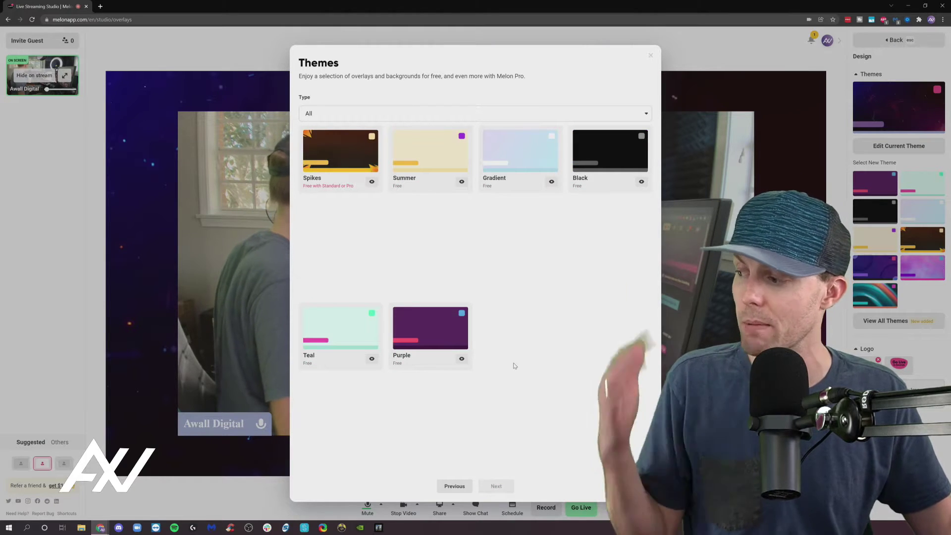
{"action": "left_click", "coordinate": [650, 59]}
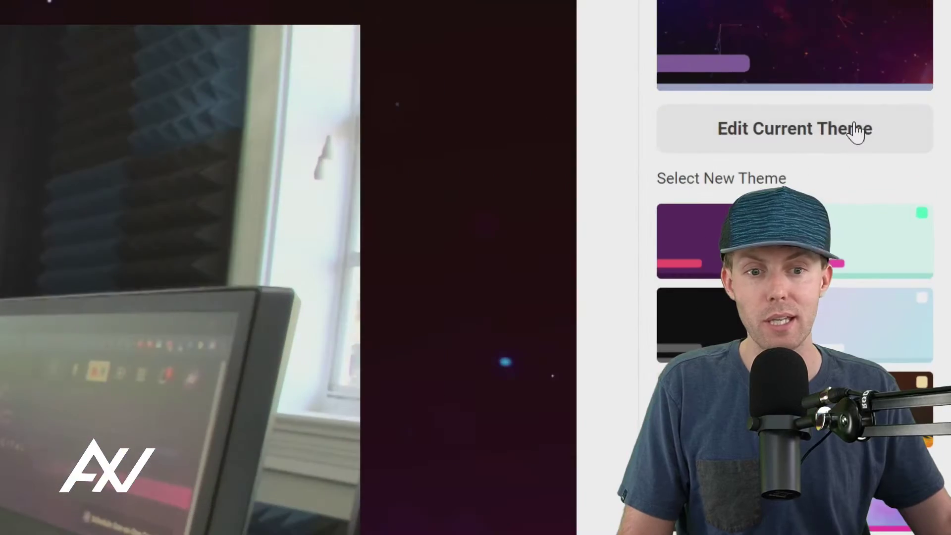
Step: Edit the current theme, trying Rounded and Boxy name banners before settling on Default
{"action": "left_click", "coordinate": [859, 141]}
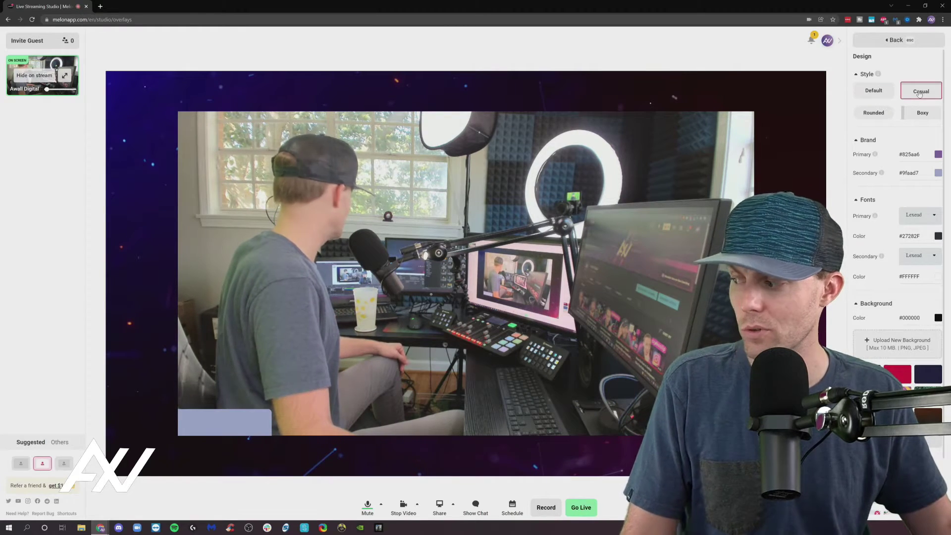
{"action": "left_click", "coordinate": [886, 113]}
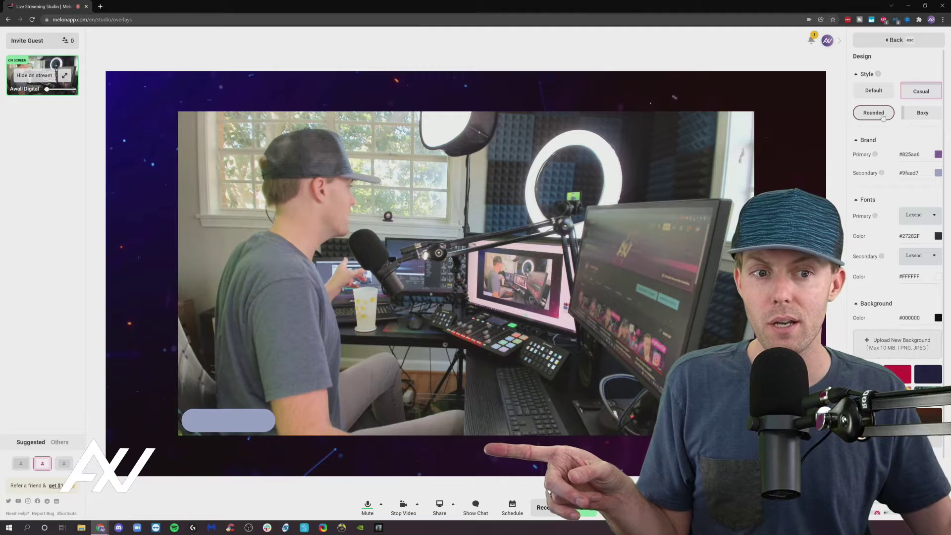
{"action": "left_click", "coordinate": [922, 117]}
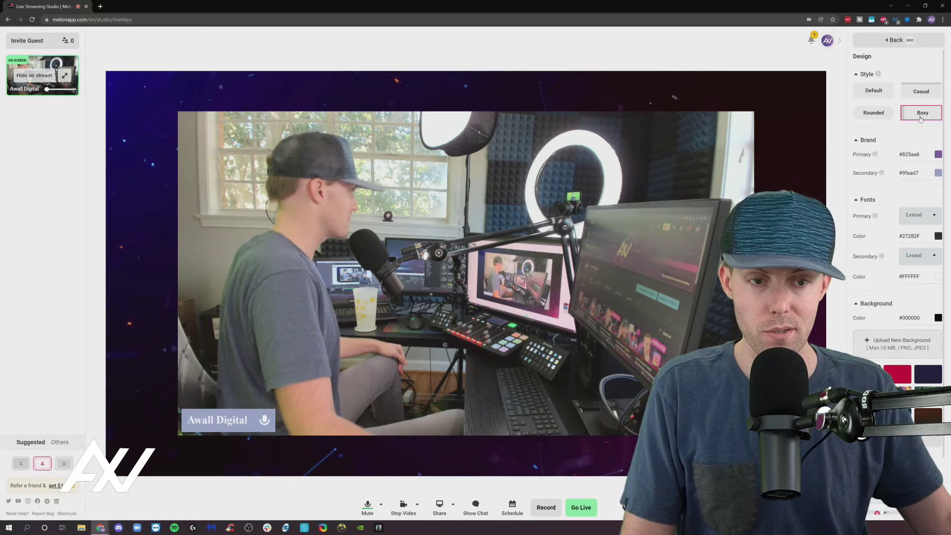
{"action": "left_click", "coordinate": [880, 97]}
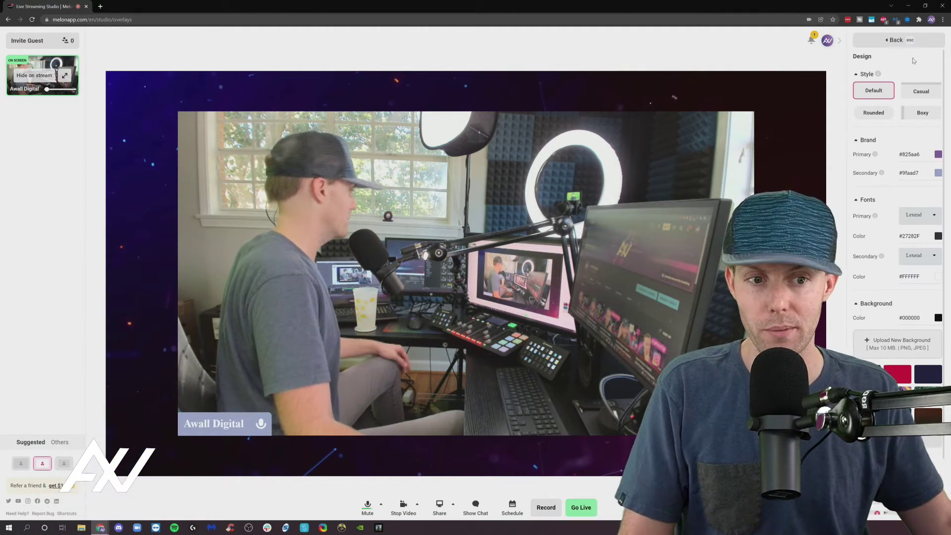
Step: Inspect the Primary brand colour picker and primary font list, leaving #825aa6 and Lexend unchanged
{"action": "scroll", "coordinate": [915, 156], "scroll_direction": "down", "scroll_amount": 1}
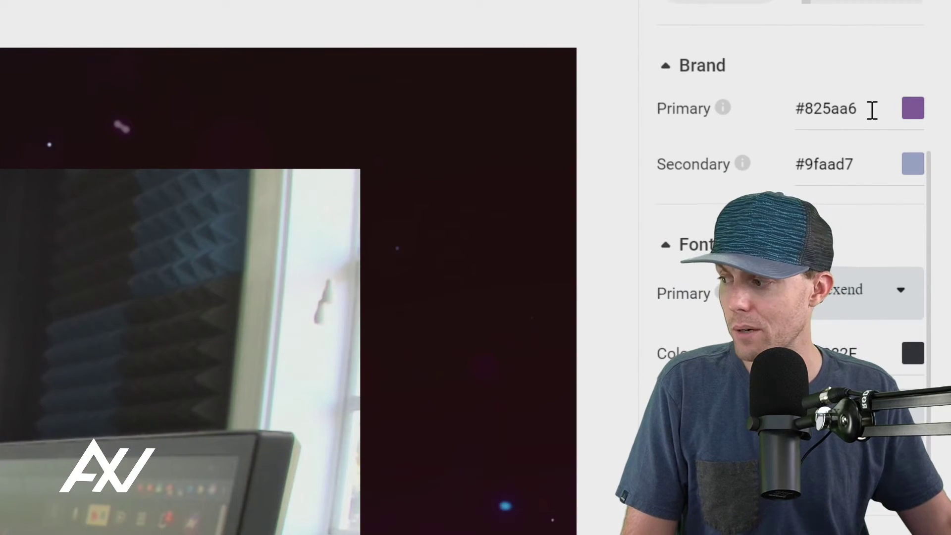
{"action": "left_click", "coordinate": [913, 108]}
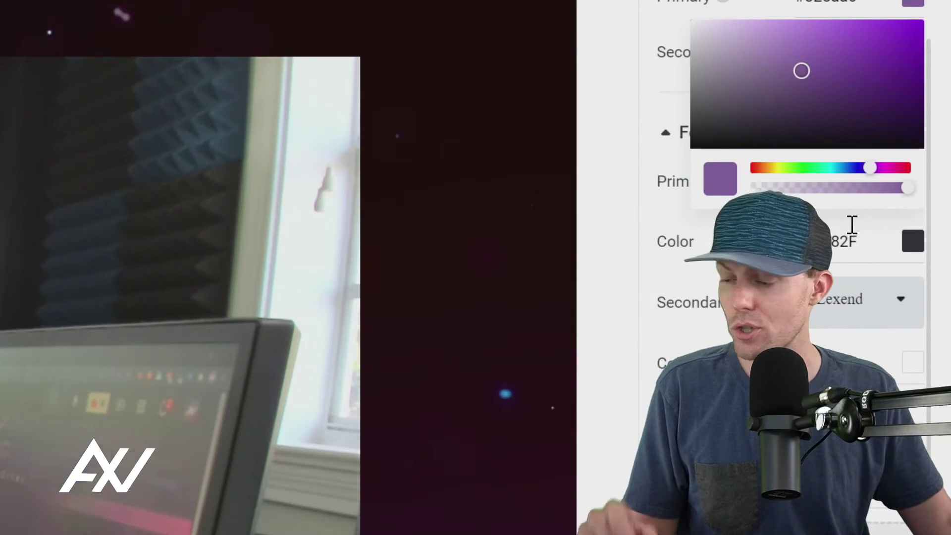
{"action": "left_click", "coordinate": [621, 125]}
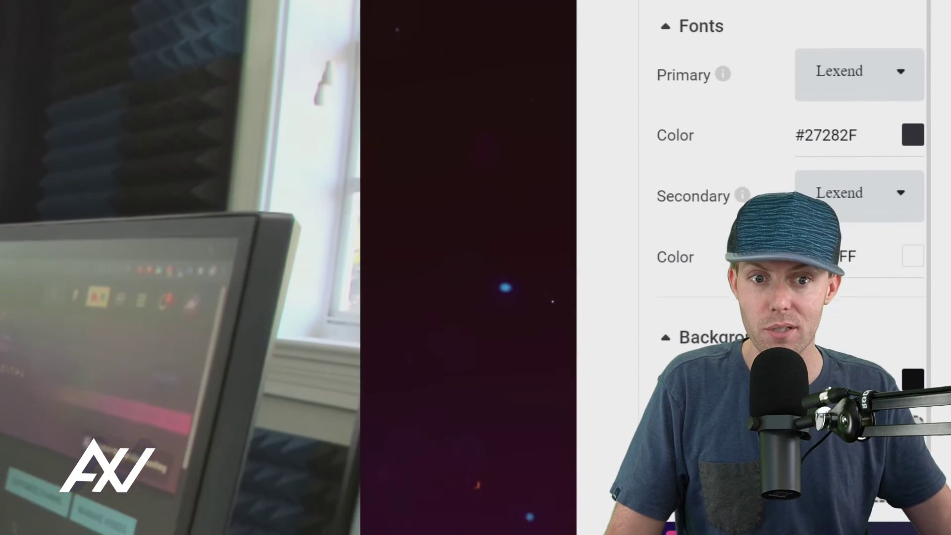
{"action": "left_click", "coordinate": [889, 83]}
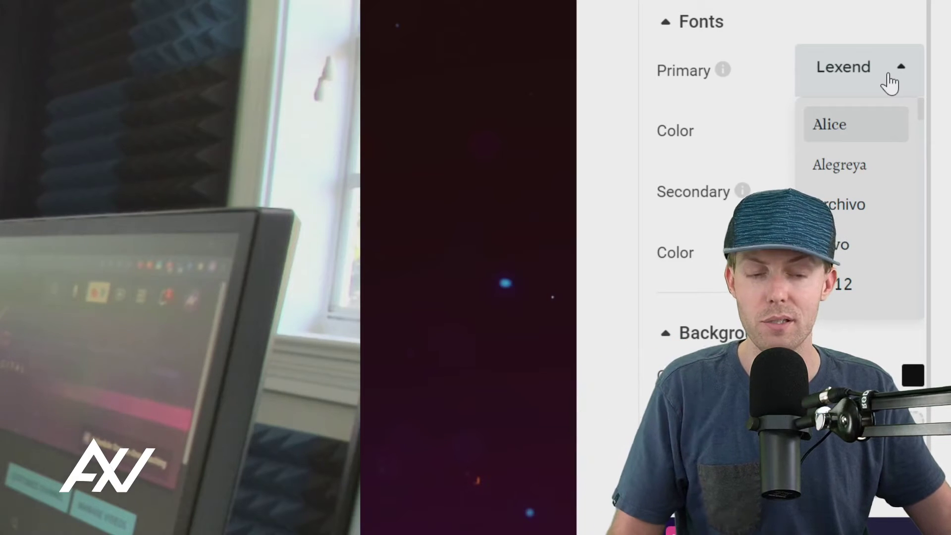
{"action": "scroll", "coordinate": [903, 151], "scroll_direction": "down", "scroll_amount": 20}
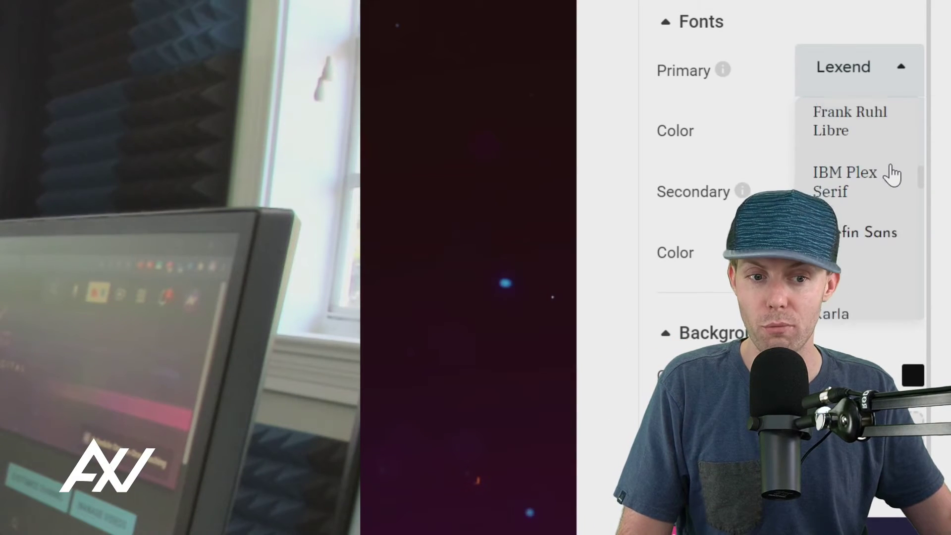
{"action": "scroll", "coordinate": [891, 175], "scroll_direction": "down", "scroll_amount": 10}
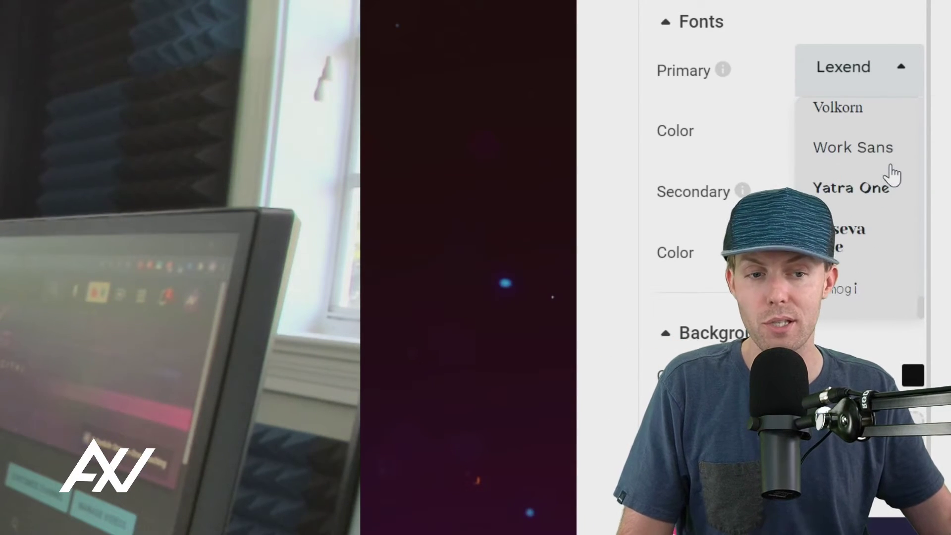
{"action": "scroll", "coordinate": [892, 174], "scroll_direction": "up", "scroll_amount": 20}
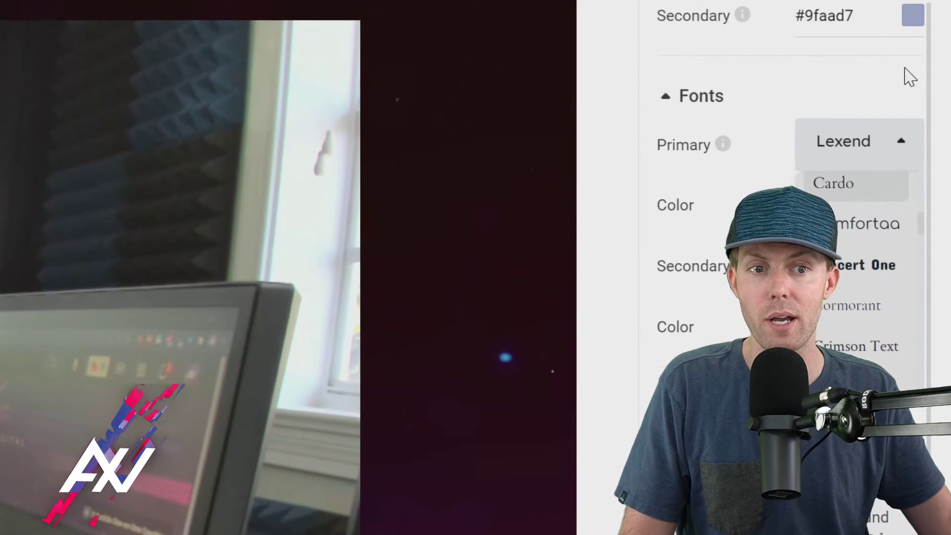
{"action": "left_click", "coordinate": [848, 30]}
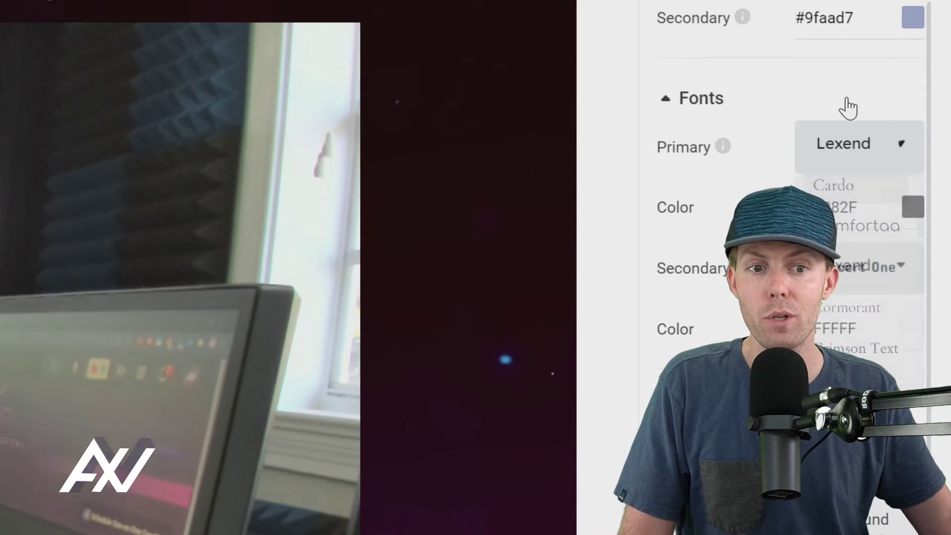
Step: Collapse and re-expand the fonts section, then take the camera feed off the stage
{"action": "left_click", "coordinate": [848, 108]}
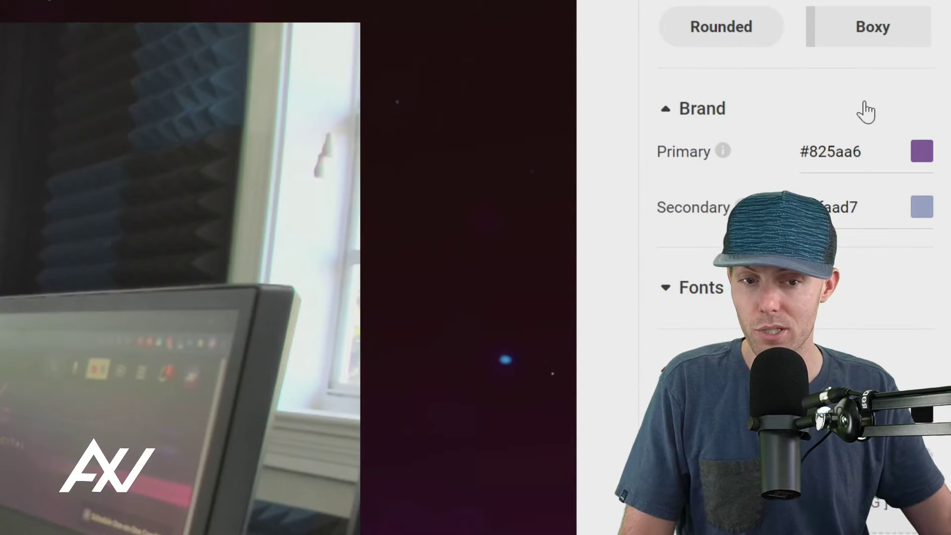
{"action": "left_click", "coordinate": [665, 289]}
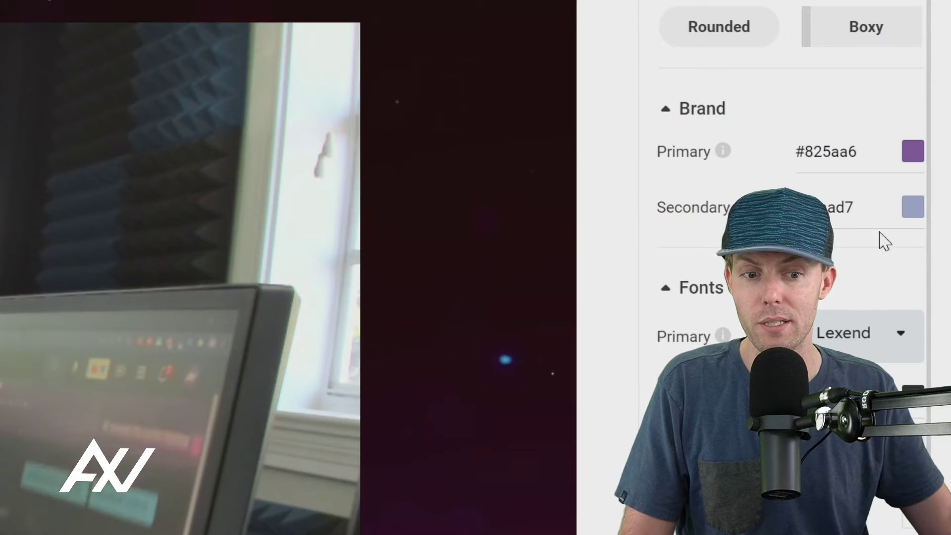
{"action": "scroll", "coordinate": [881, 240], "scroll_direction": "down", "scroll_amount": 4}
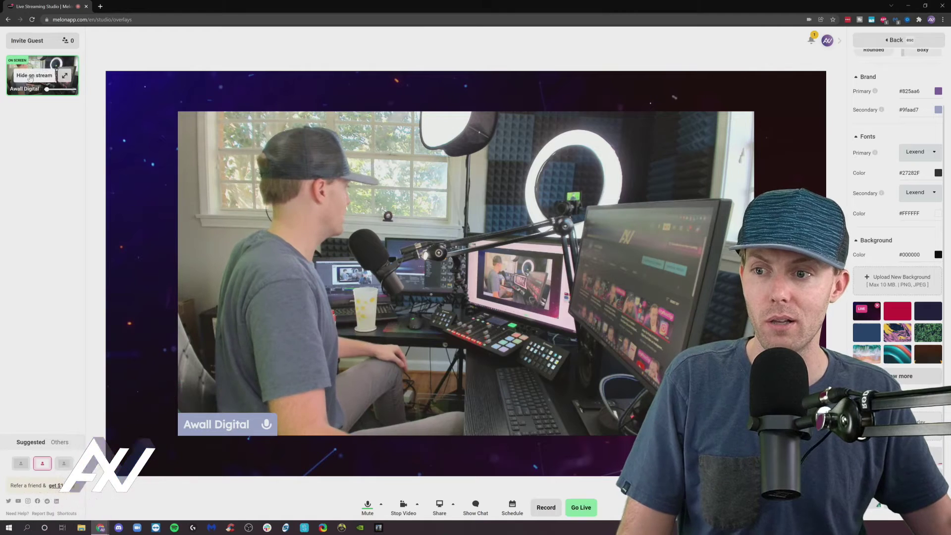
{"action": "left_click", "coordinate": [49, 78]}
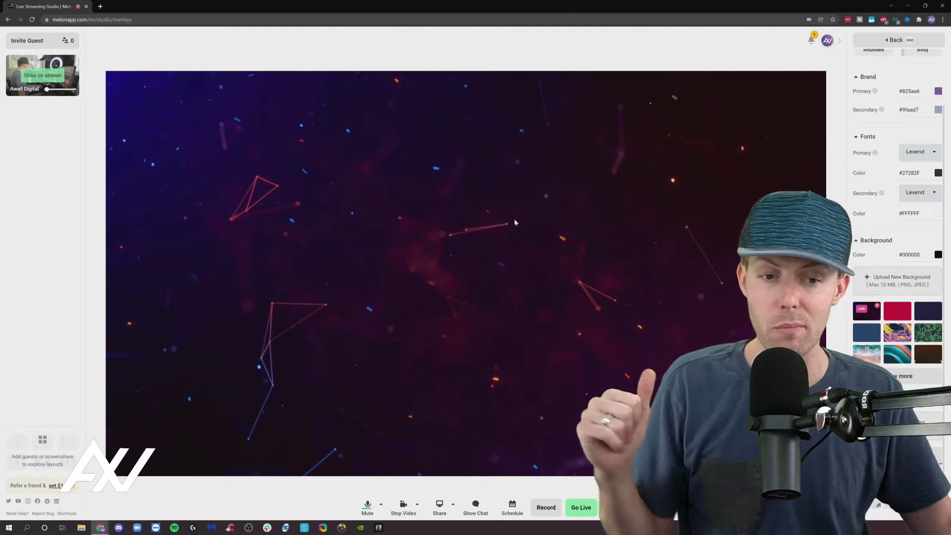
Step: Try the red, dark navy and green-leaves swatches as the stage background
{"action": "left_click", "coordinate": [905, 318]}
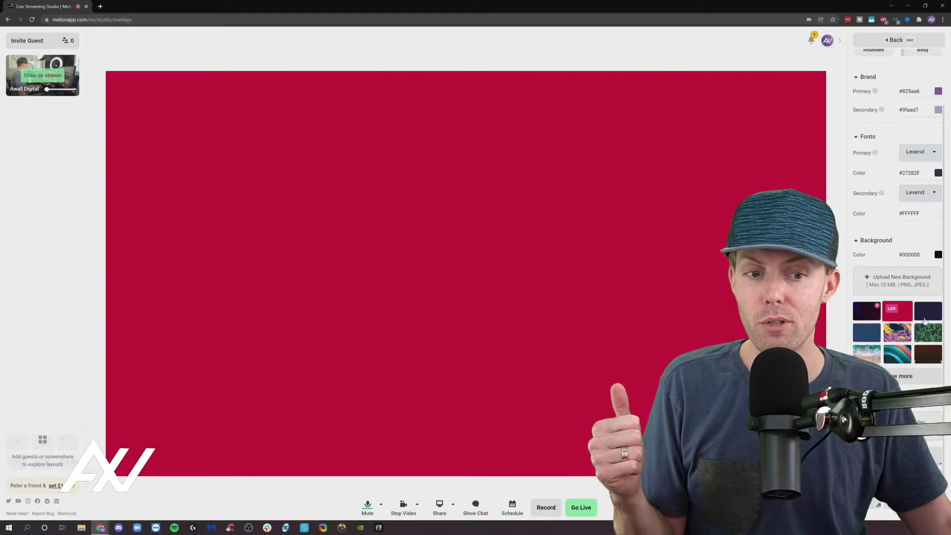
{"action": "left_click", "coordinate": [929, 319]}
{"action": "left_click", "coordinate": [933, 335]}
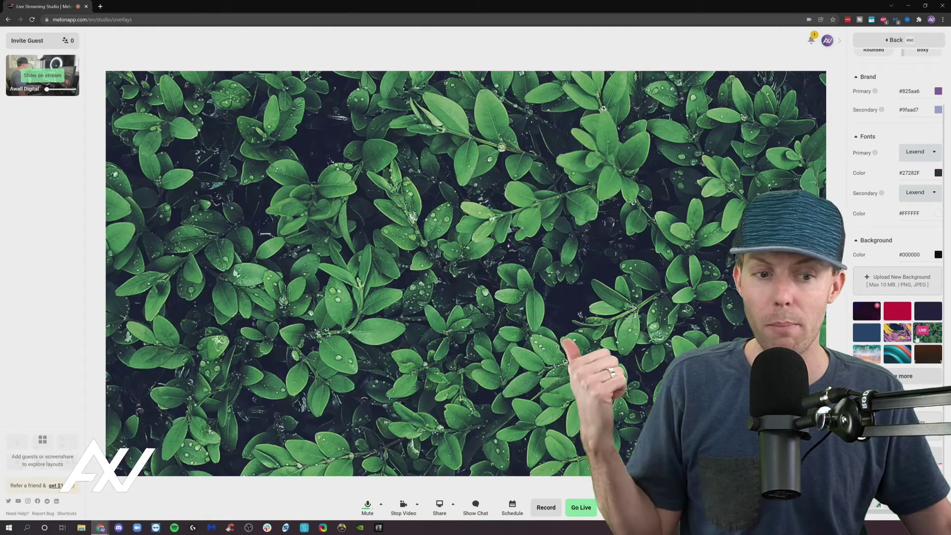
{"action": "left_click", "coordinate": [897, 332]}
{"action": "left_click", "coordinate": [866, 332]}
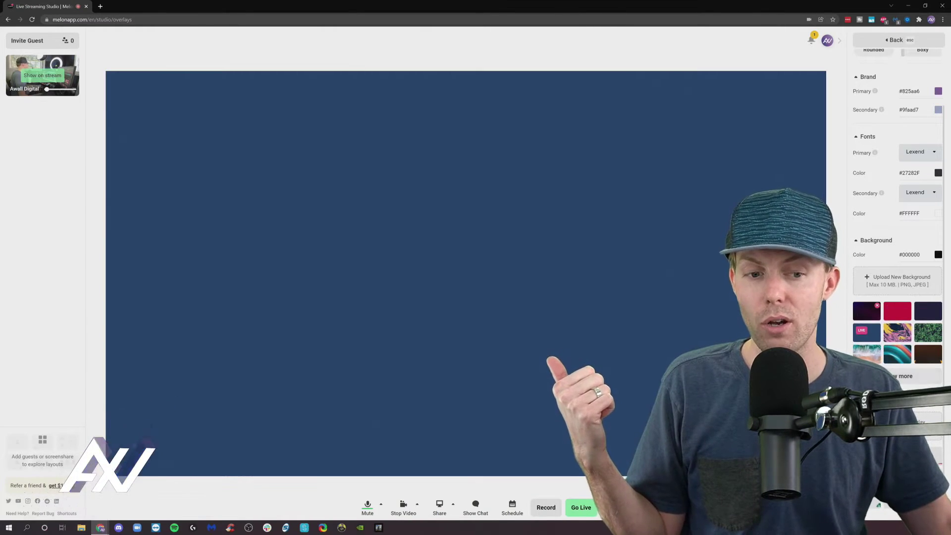
Step: Pick the purple particle image, leaving the background colour at #000000
{"action": "scroll", "coordinate": [924, 256], "scroll_direction": "down", "scroll_amount": 4}
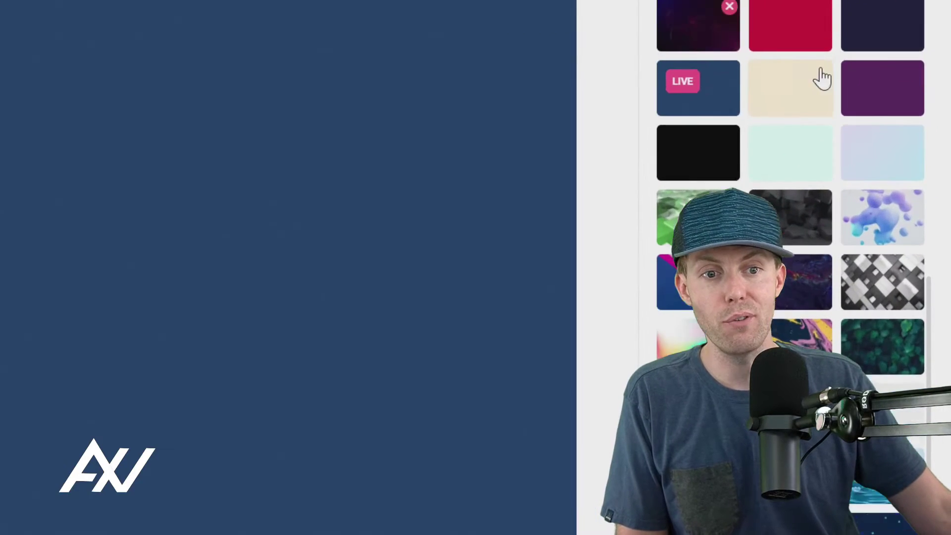
{"action": "scroll", "coordinate": [858, 203], "scroll_direction": "down", "scroll_amount": 4}
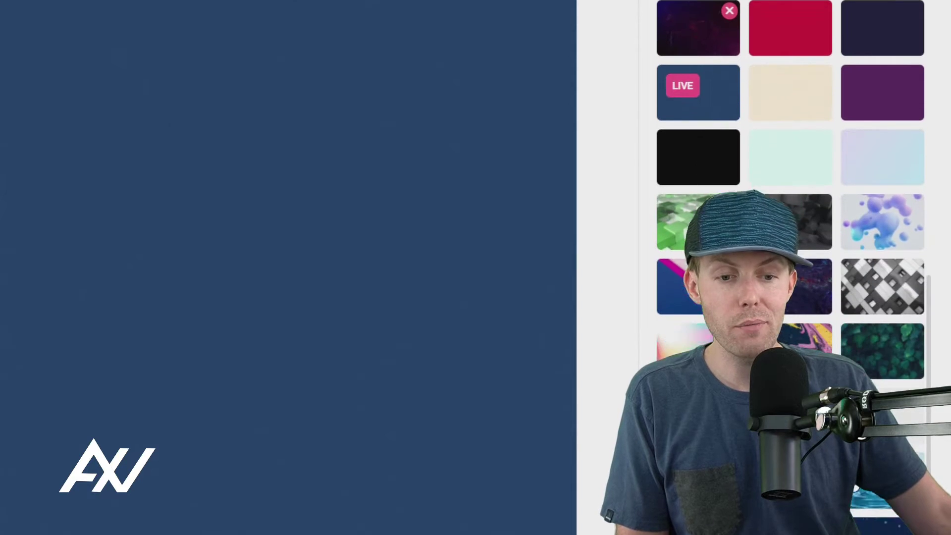
{"action": "scroll", "coordinate": [858, 203], "scroll_direction": "down", "scroll_amount": 4}
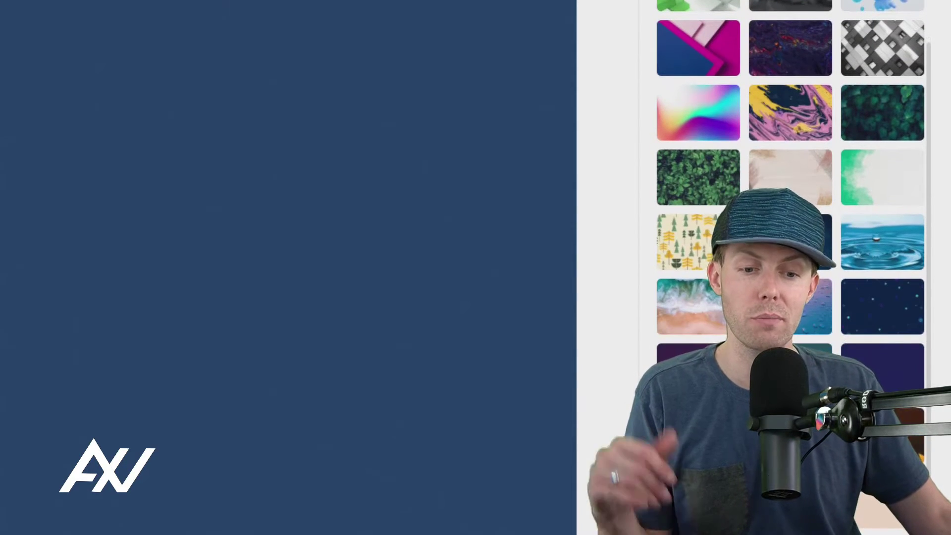
{"action": "scroll", "coordinate": [790, 188], "scroll_direction": "down", "scroll_amount": 2}
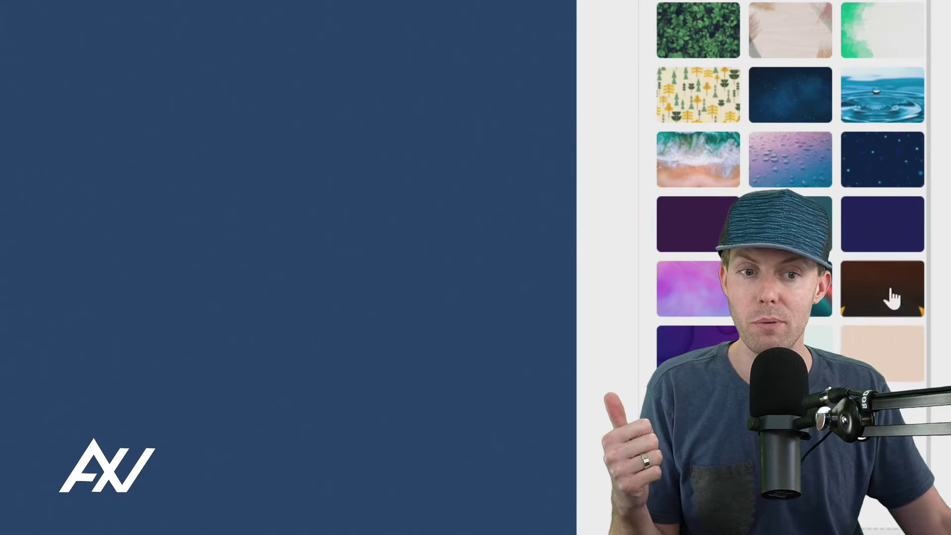
{"action": "scroll", "coordinate": [891, 297], "scroll_direction": "up", "scroll_amount": 9}
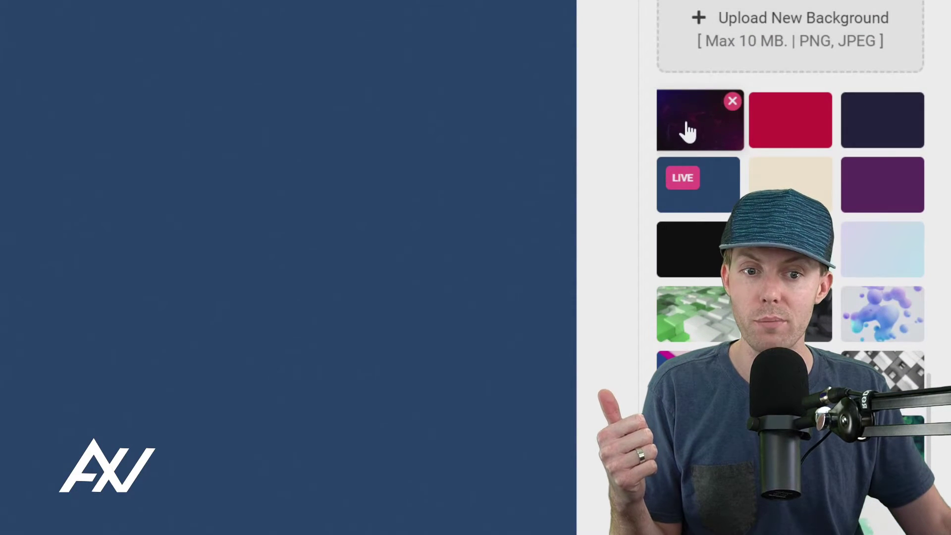
{"action": "left_click", "coordinate": [690, 131]}
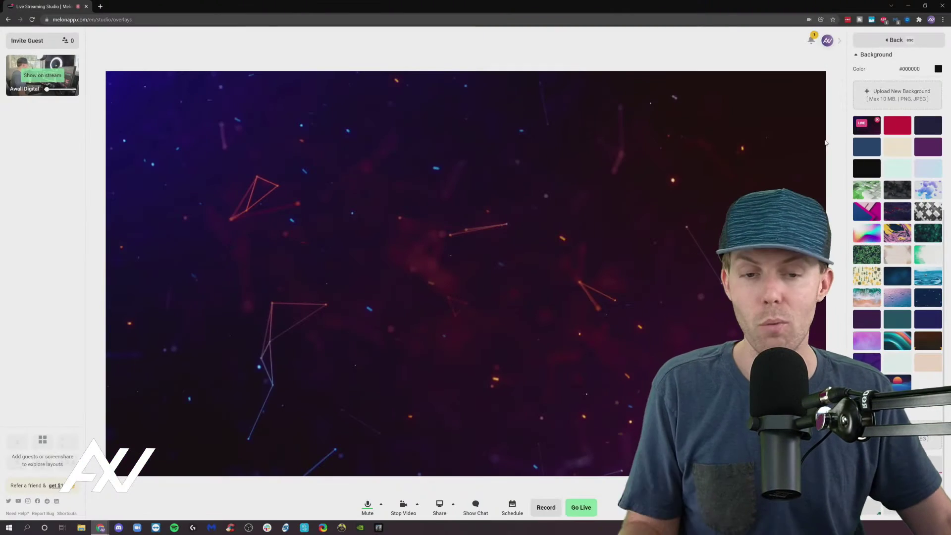
{"action": "left_click", "coordinate": [938, 70]}
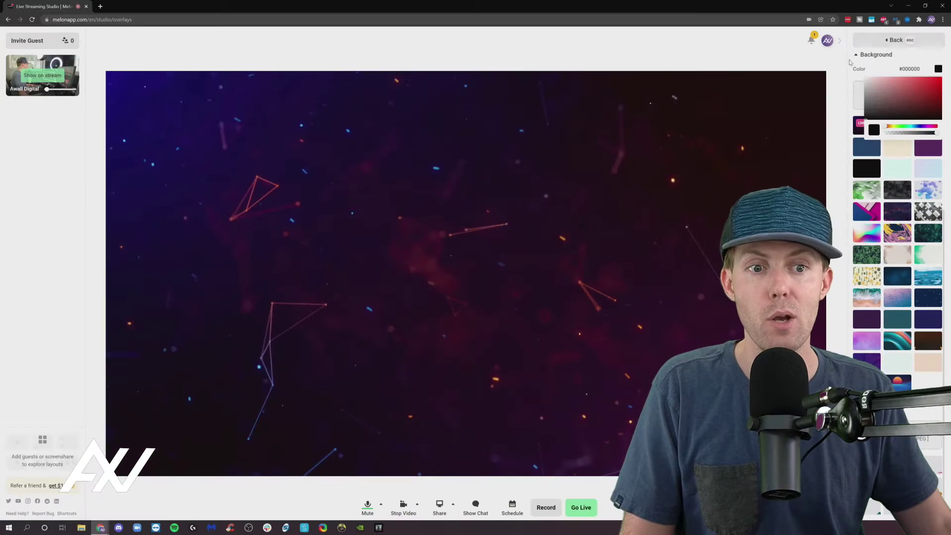
{"action": "left_click", "coordinate": [850, 62]}
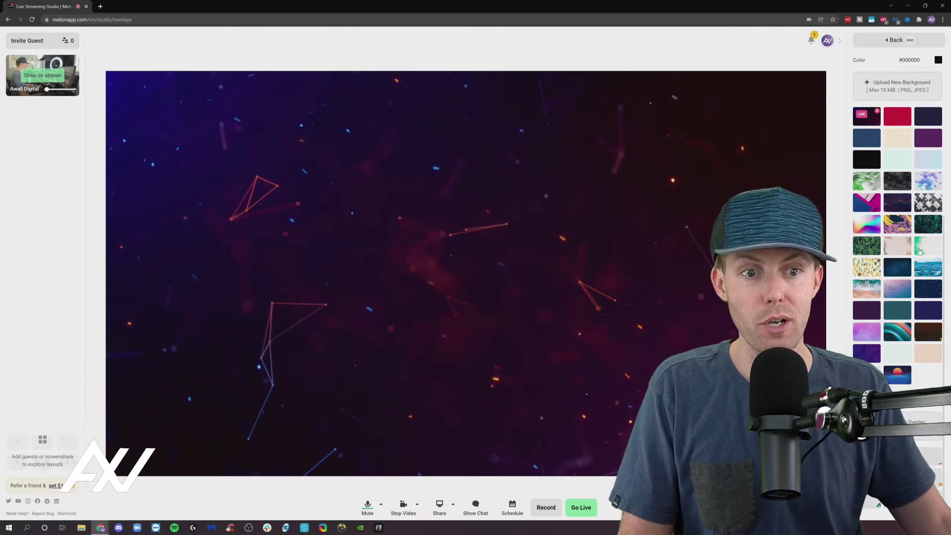
Step: Upload the vlcsnap triangle screenshot, show the camera on stage, and reselect the particle background
{"action": "left_click", "coordinate": [897, 86]}
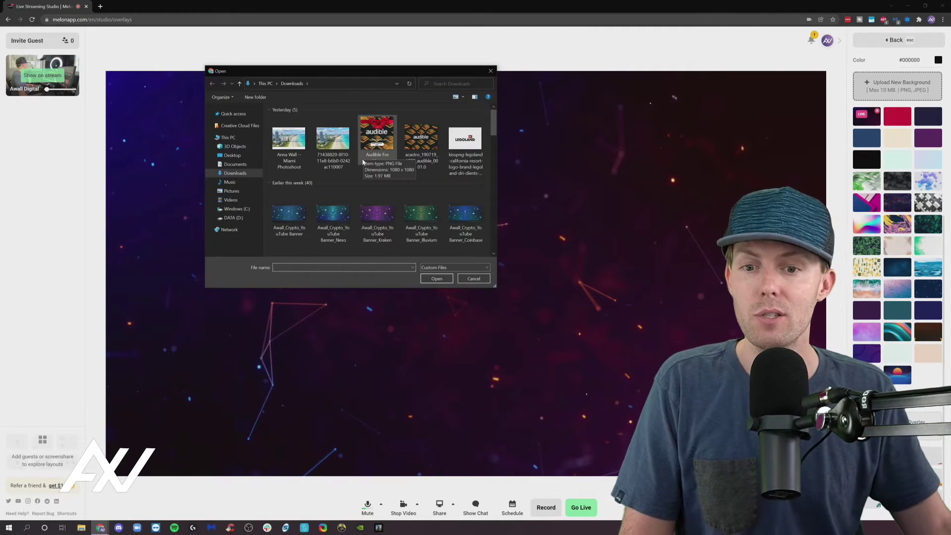
{"action": "scroll", "coordinate": [346, 184], "scroll_direction": "down", "scroll_amount": 3}
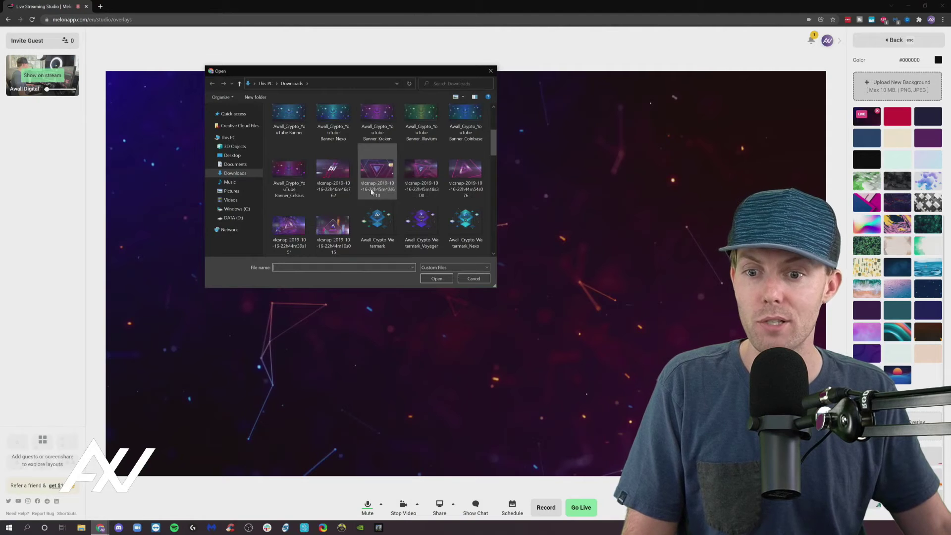
{"action": "left_click", "coordinate": [335, 225]}
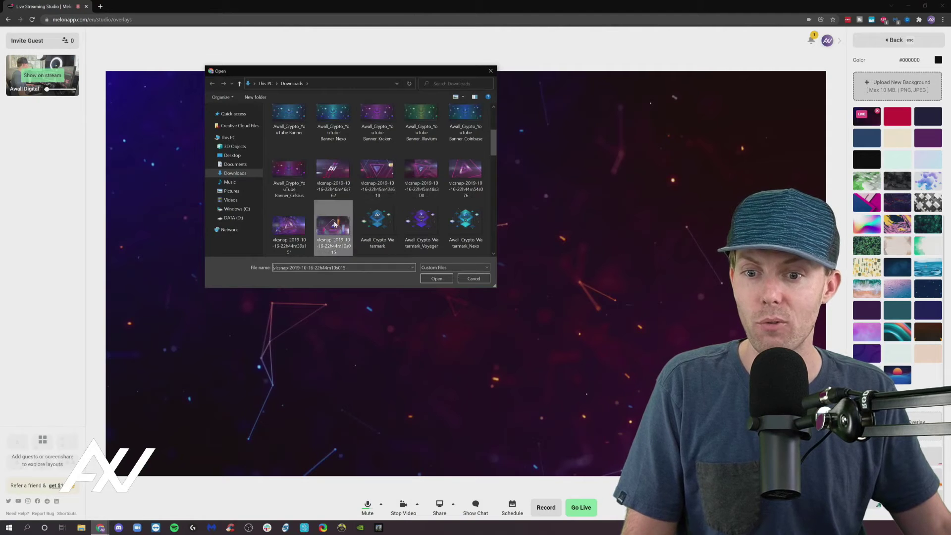
{"action": "left_click", "coordinate": [436, 279]}
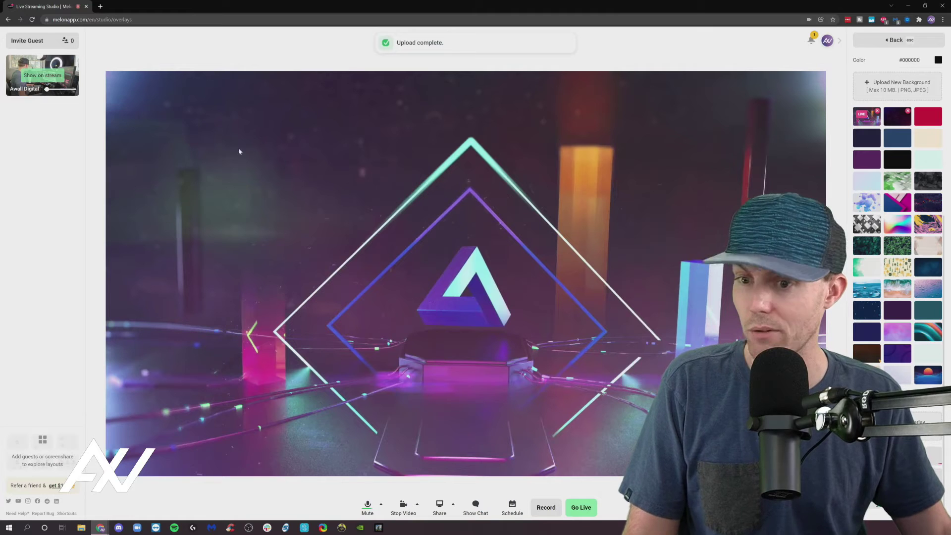
{"action": "left_click", "coordinate": [42, 75]}
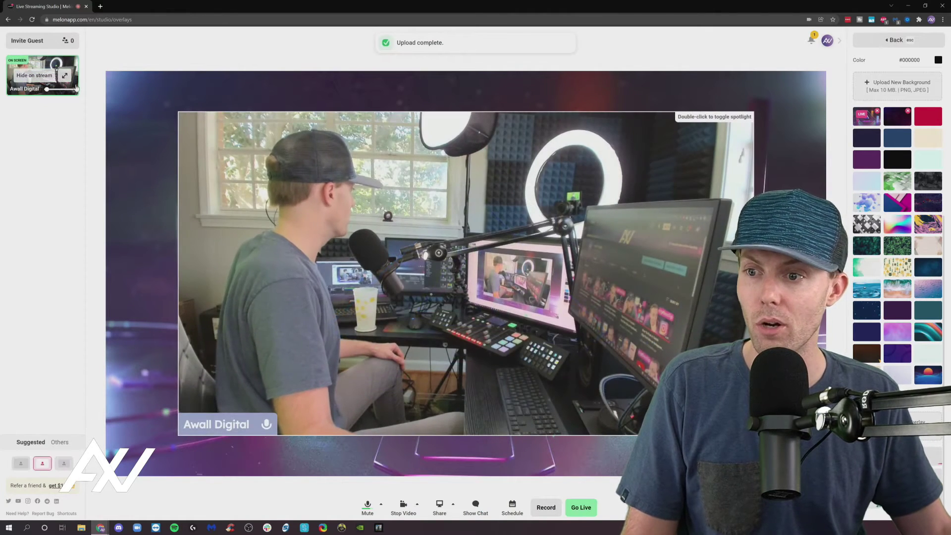
{"action": "left_click", "coordinate": [876, 119]}
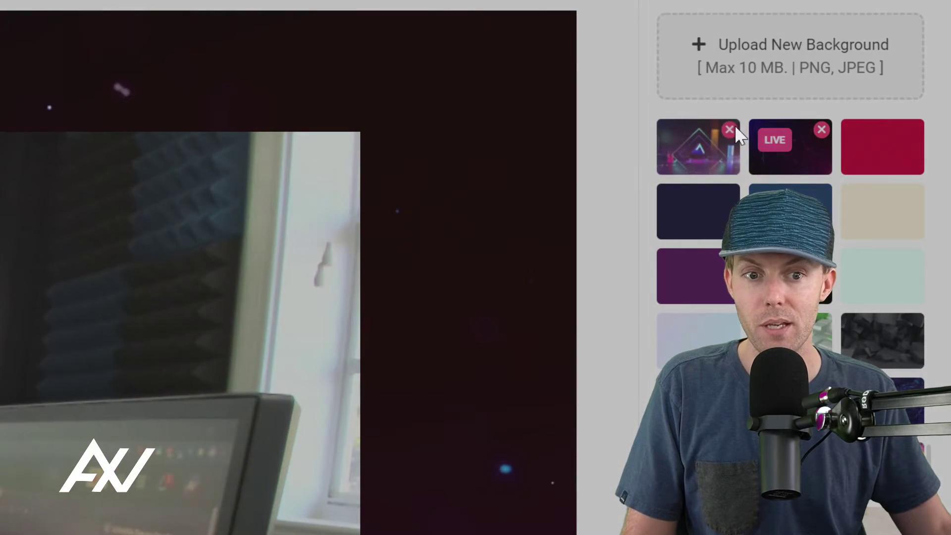
Step: Delete the uploaded triangle background and switch the overlay to the white cloud frame
{"action": "left_click", "coordinate": [732, 129]}
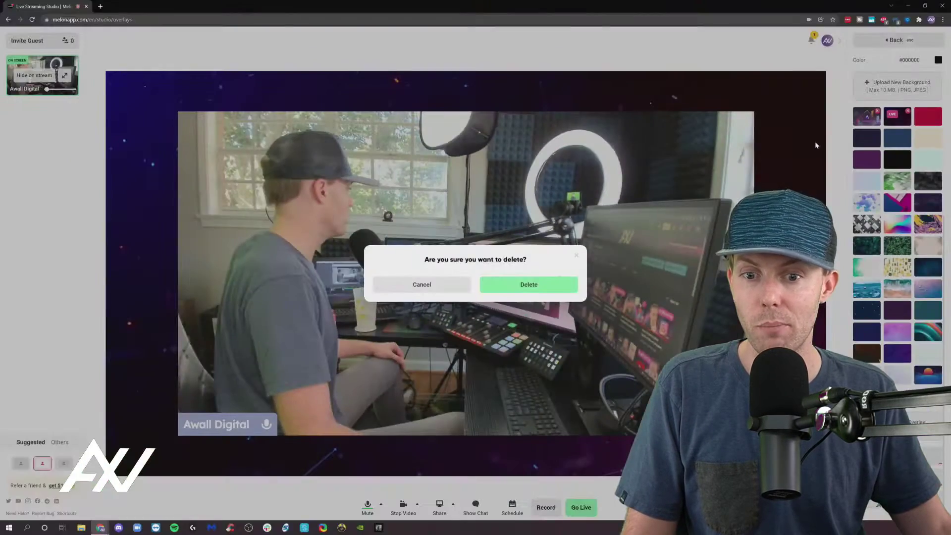
{"action": "left_click", "coordinate": [567, 291]}
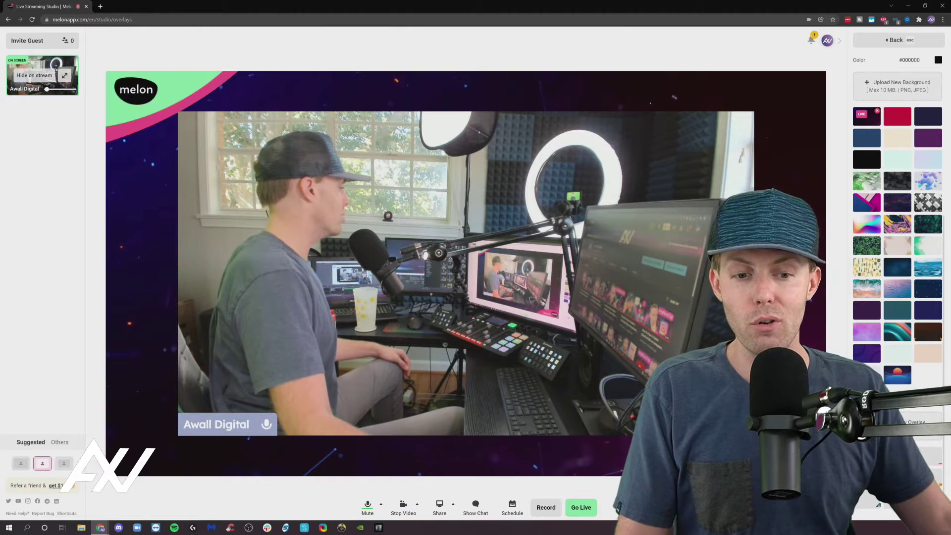
{"action": "left_click", "coordinate": [928, 456]}
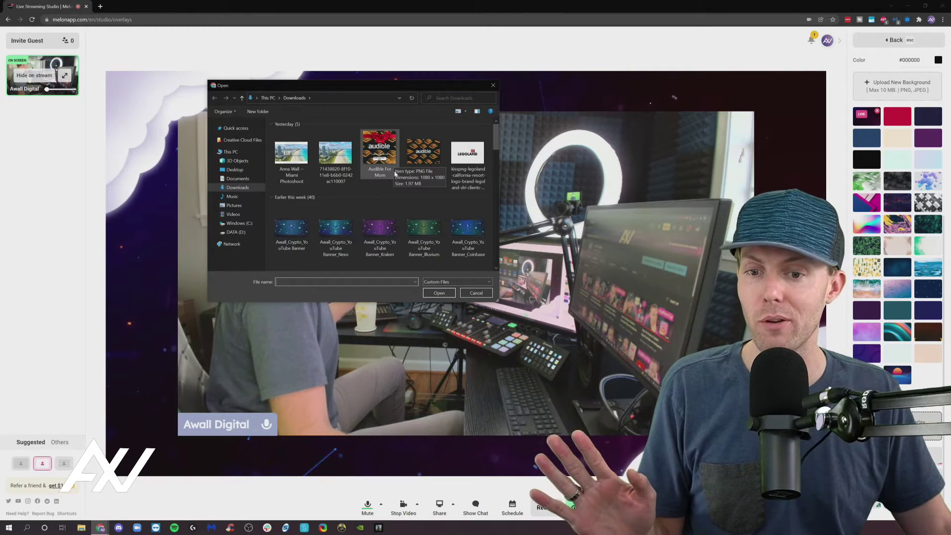
Step: Dismiss the file window without uploading and switch the overlay away from the clouds
{"action": "scroll", "coordinate": [396, 170], "scroll_direction": "down", "scroll_amount": 1}
{"action": "scroll", "coordinate": [396, 176], "scroll_direction": "up", "scroll_amount": 1}
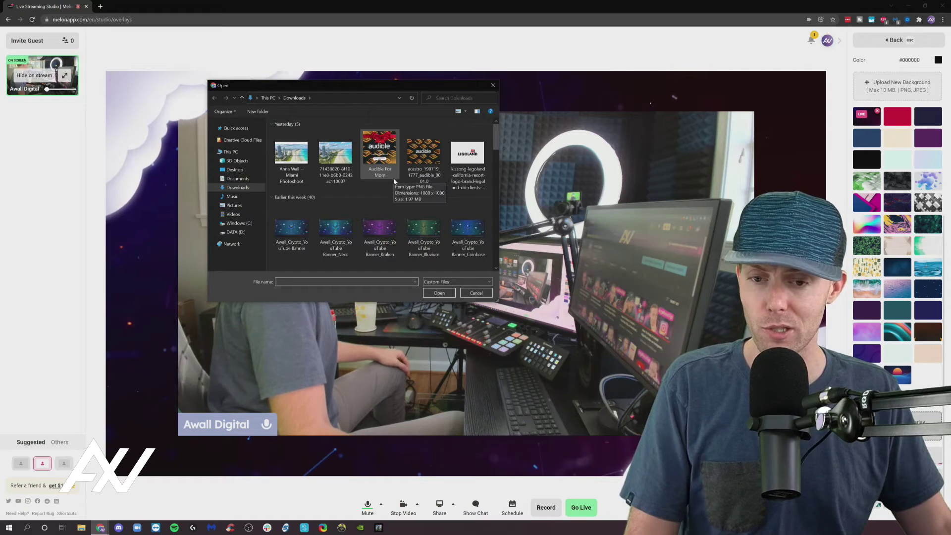
{"action": "left_click", "coordinate": [493, 85]}
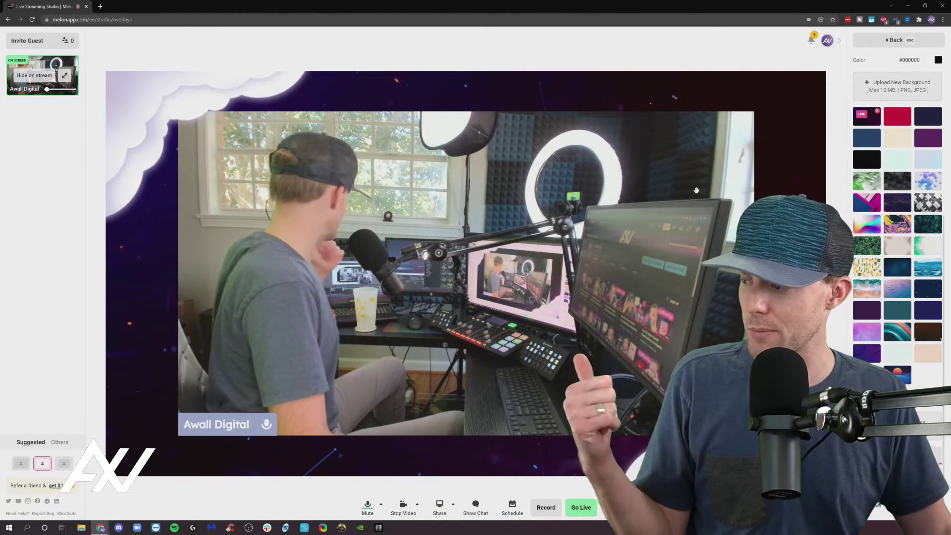
{"action": "left_click", "coordinate": [898, 457]}
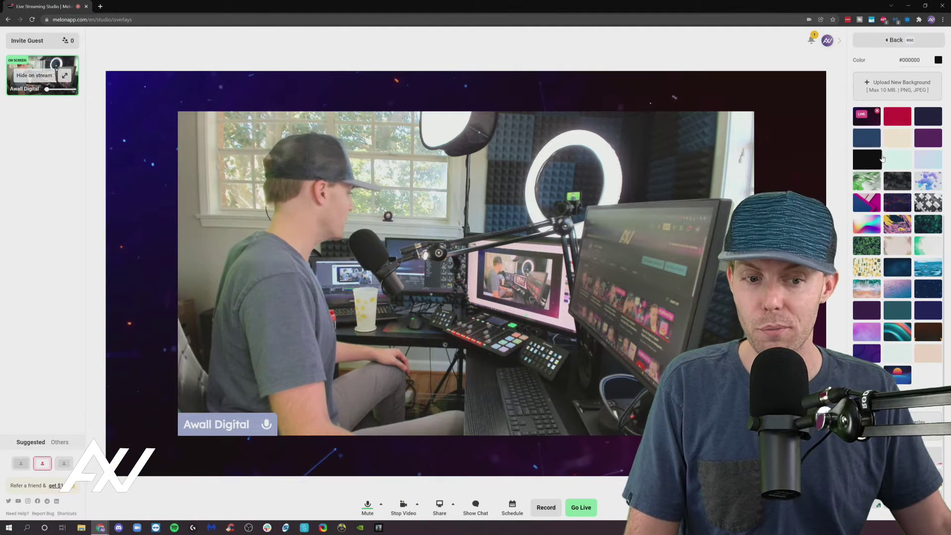
Step: Drag the Powered by melon logo across the stage and resize the Go Live In Seconds logo
{"action": "scroll", "coordinate": [882, 158], "scroll_direction": "up", "scroll_amount": 5}
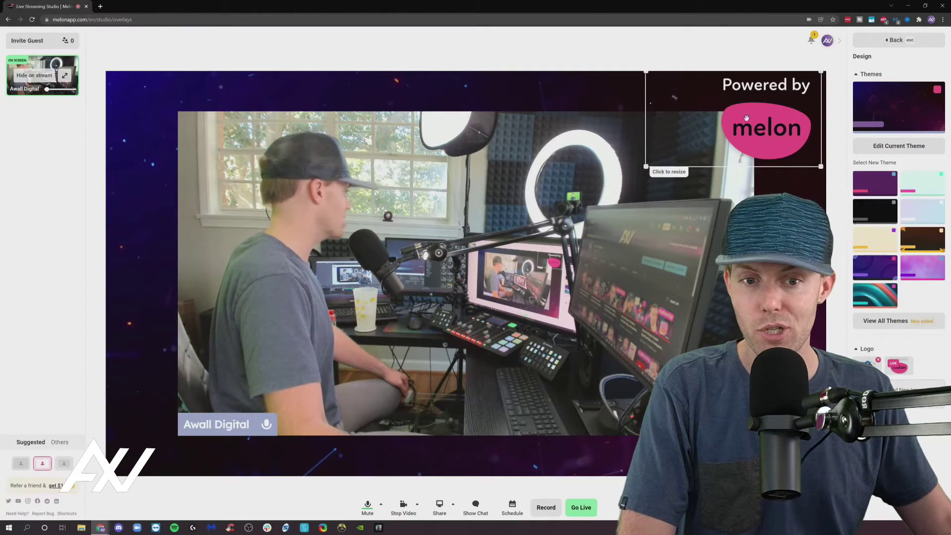
{"action": "left_click_drag", "start_coordinate": [761, 114], "coordinate": [483, 203]}
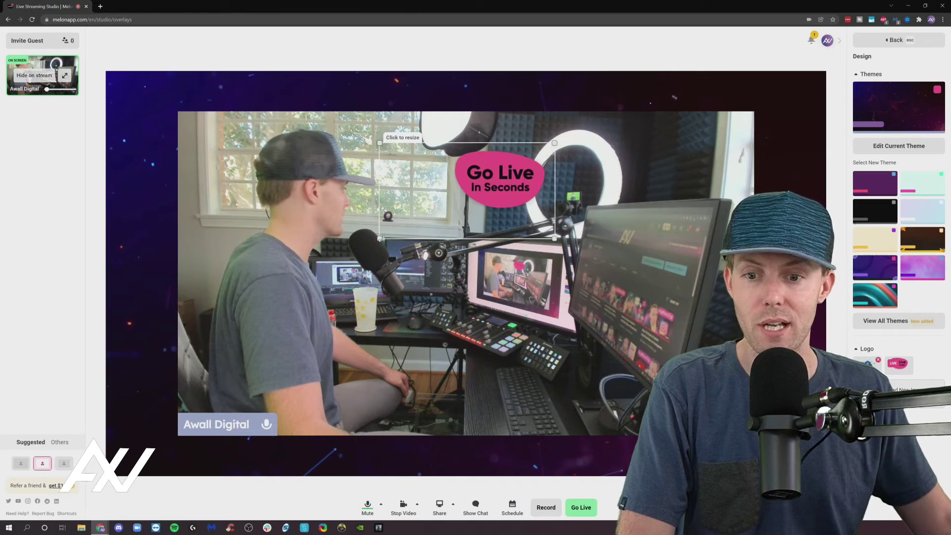
{"action": "mouse_move", "coordinate": [381, 239]}
{"action": "left_mouse_down"}
{"action": "mouse_move", "coordinate": [142, 349]}
{"action": "mouse_move", "coordinate": [431, 220]}
{"action": "mouse_move", "coordinate": [395, 250]}
{"action": "left_mouse_up"}
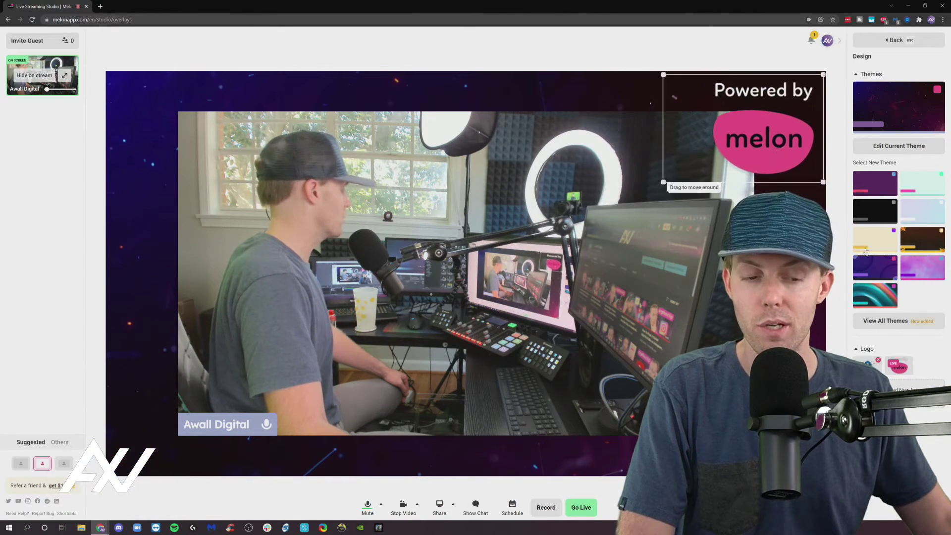
Step: Remove the Powered by melon logo and upload Awall_Crypto_Watermark_Voyager as a custom logo
{"action": "left_click", "coordinate": [904, 370]}
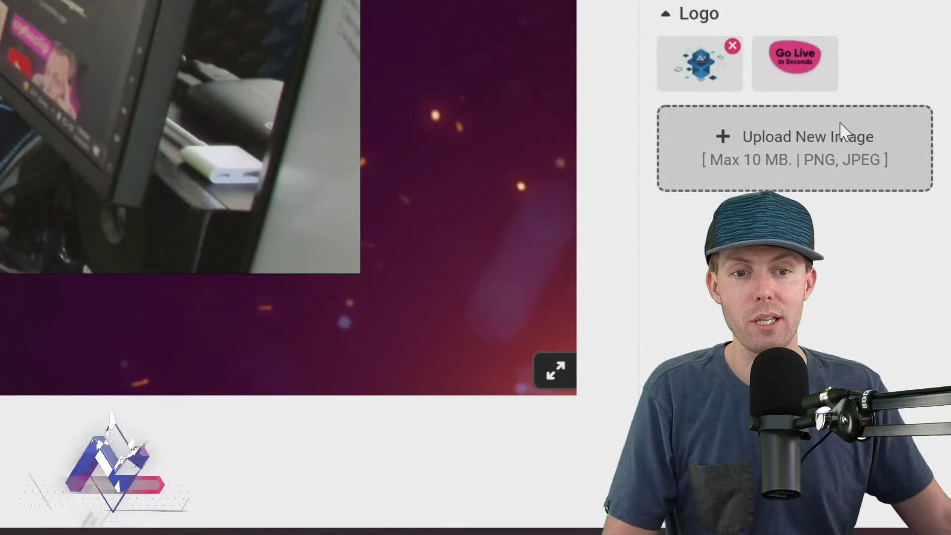
{"action": "left_click", "coordinate": [844, 133]}
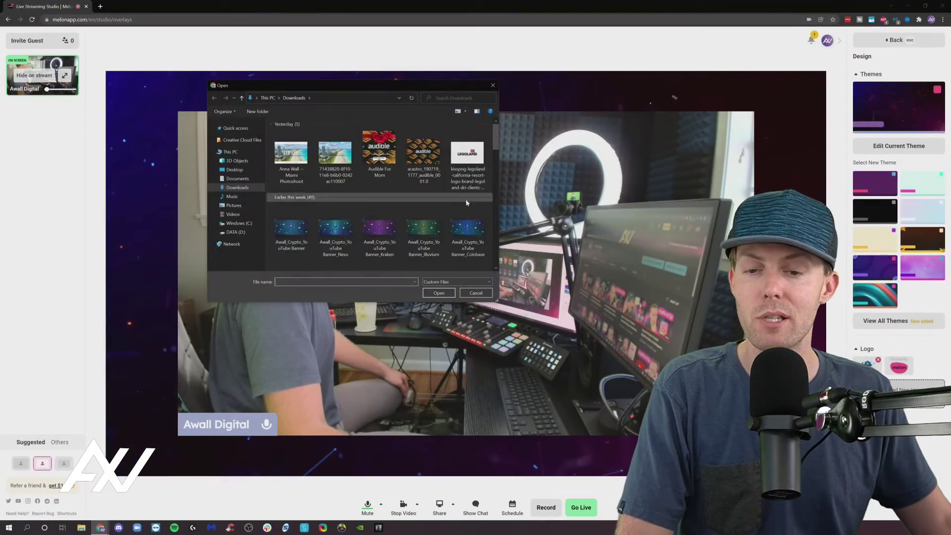
{"action": "scroll", "coordinate": [466, 202], "scroll_direction": "down", "scroll_amount": 3}
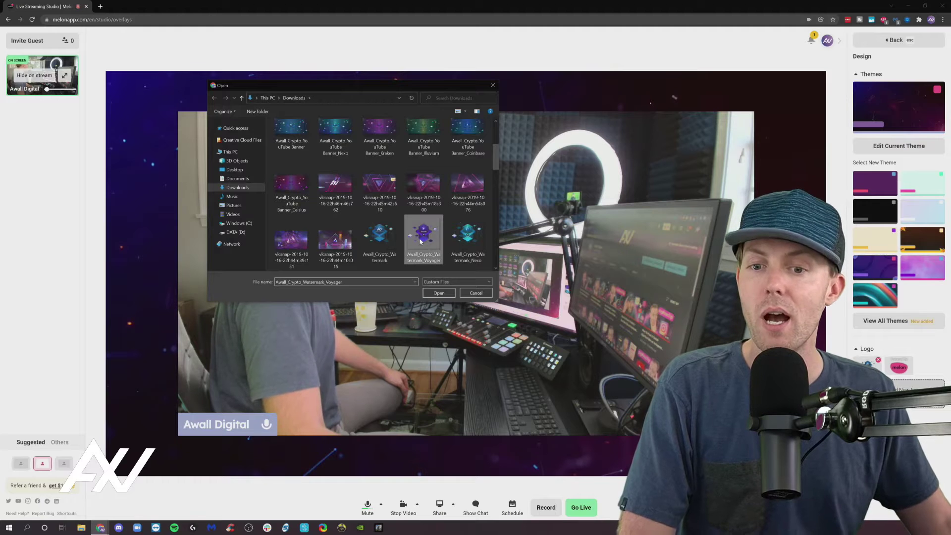
{"action": "left_click", "coordinate": [438, 293]}
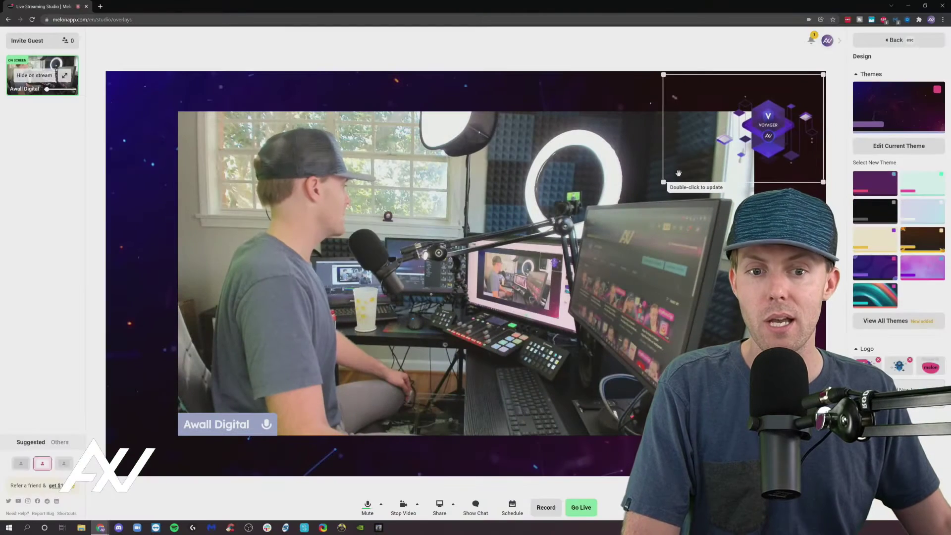
Step: Enlarge the Voyager logo, try it in the bottom-left, then drag it back to top-right
{"action": "left_click_drag", "start_coordinate": [665, 184], "coordinate": [615, 212]}
{"action": "left_click_drag", "start_coordinate": [715, 148], "coordinate": [763, 103]}
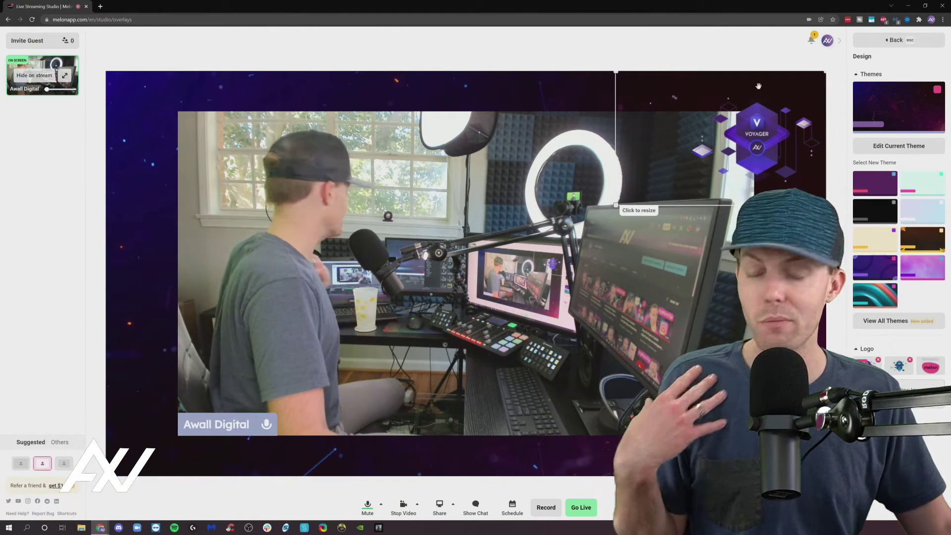
{"action": "left_click", "coordinate": [617, 206]}
{"action": "left_click_drag", "start_coordinate": [763, 165], "coordinate": [176, 447]}
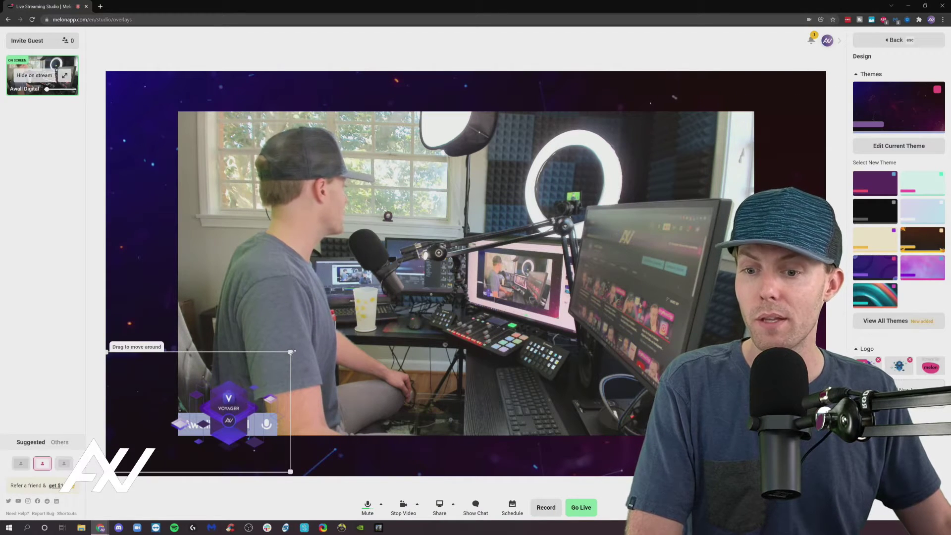
{"action": "left_click_drag", "start_coordinate": [292, 351], "coordinate": [250, 370]}
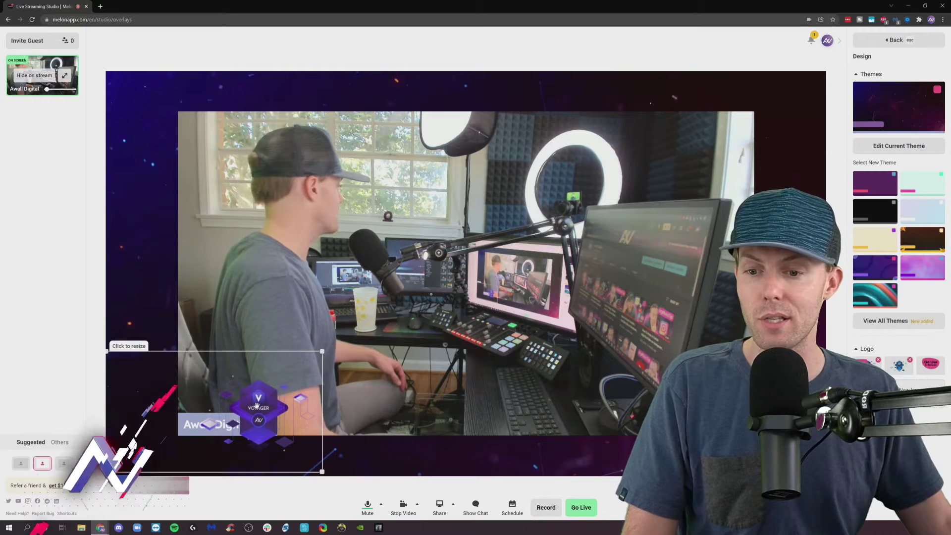
{"action": "left_click_drag", "start_coordinate": [259, 399], "coordinate": [763, 119]}
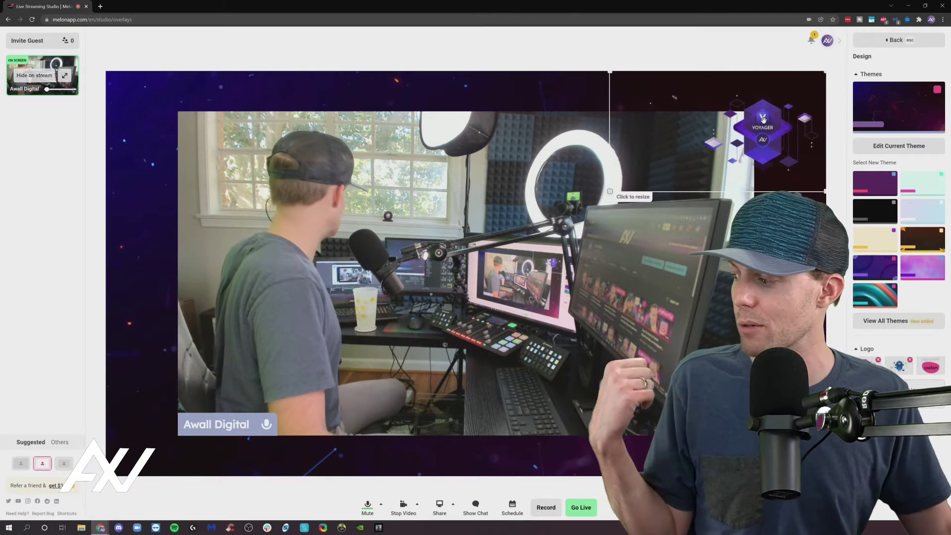
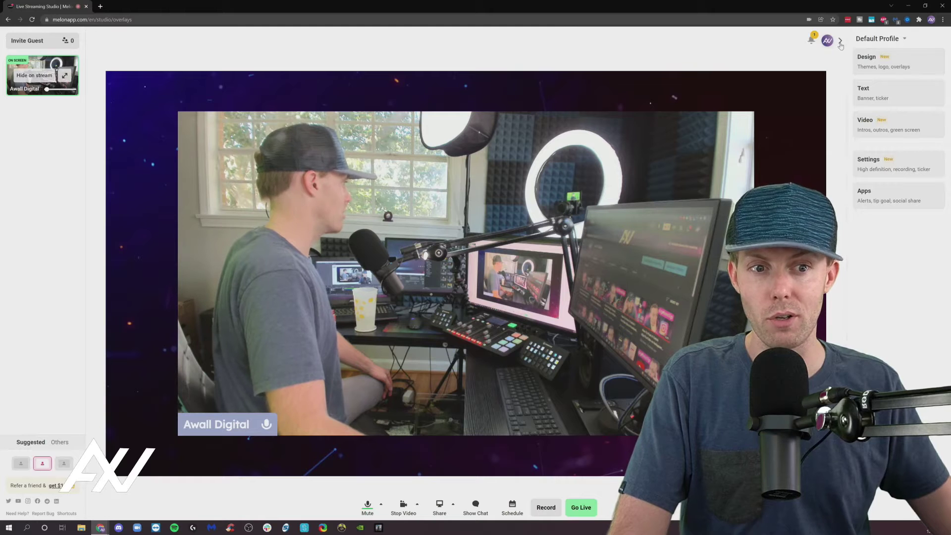
Step: Reopen the studio settings panel and go to the banner and ticker Text settings
{"action": "left_click", "coordinate": [840, 41]}
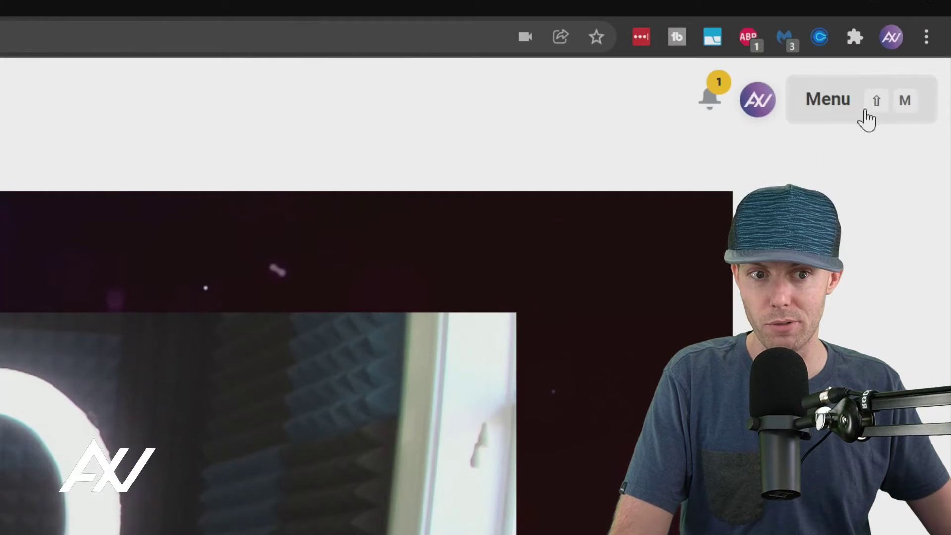
{"action": "left_click", "coordinate": [870, 104]}
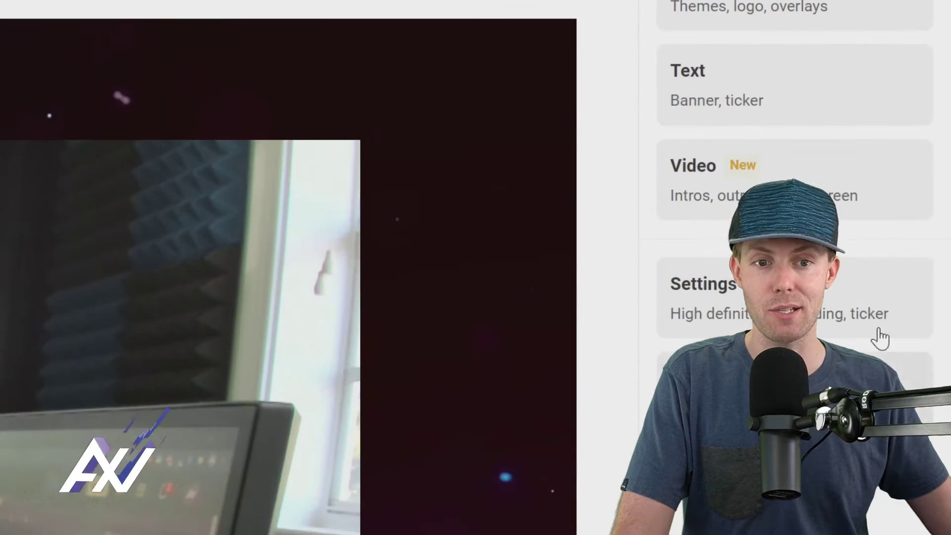
{"action": "left_click", "coordinate": [855, 268]}
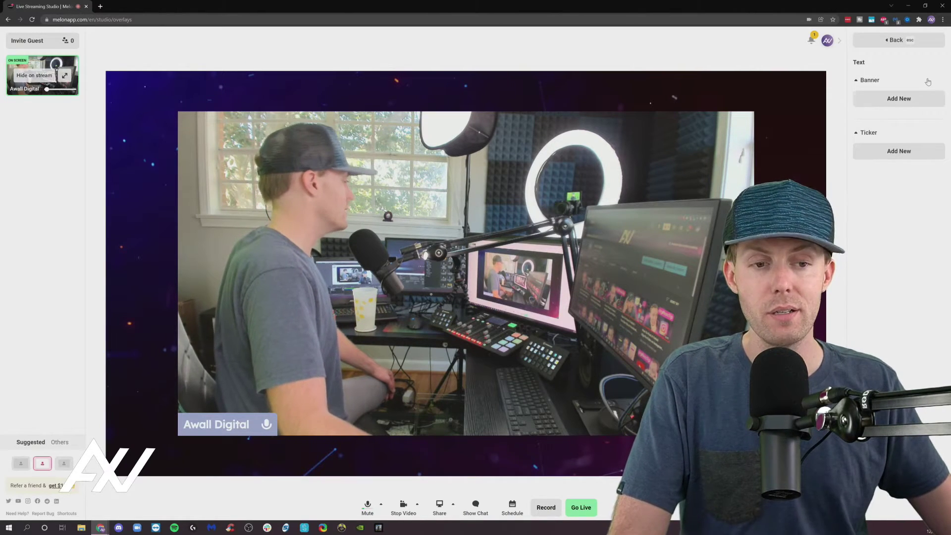
Step: Write the banner caption 'TRY MELON TODAY (LINK BELOW)' and save it under Banner
{"action": "left_click", "coordinate": [919, 98]}
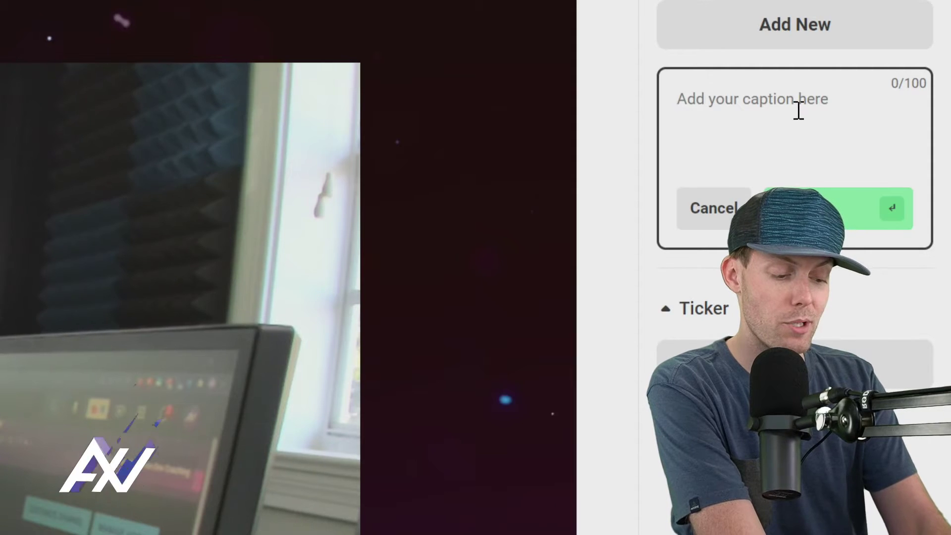
{"action": "type", "text": "TRY MELON TODAY (LINK"}
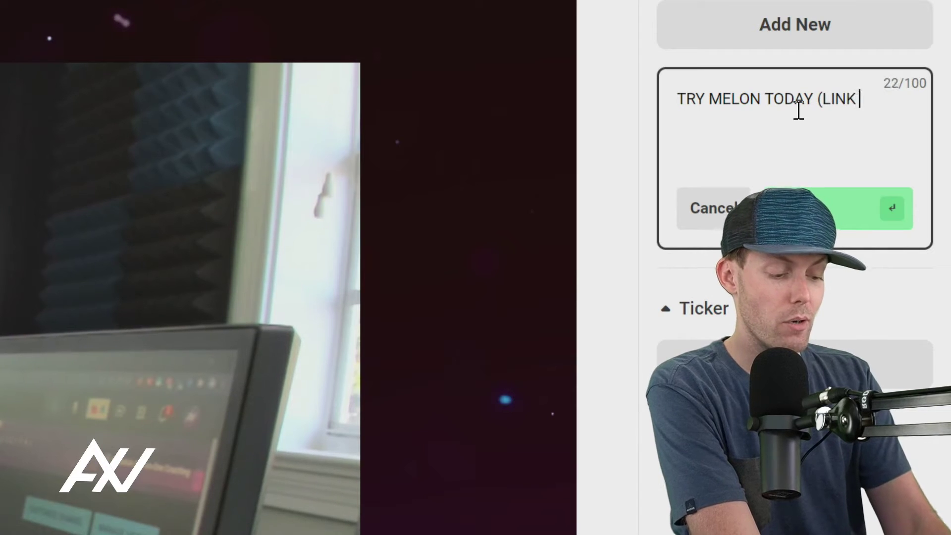
{"action": "type", "text": ")"}
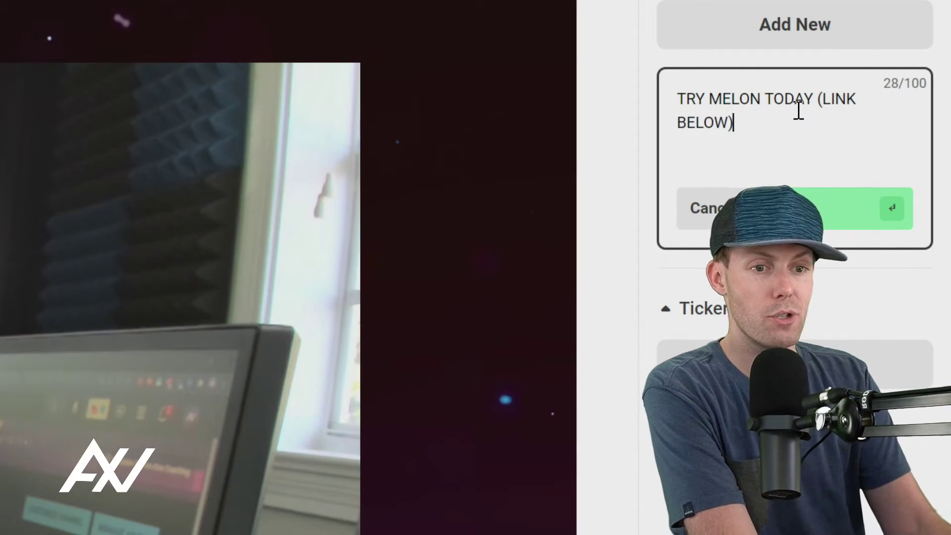
{"action": "key", "text": "ctrl+a"}
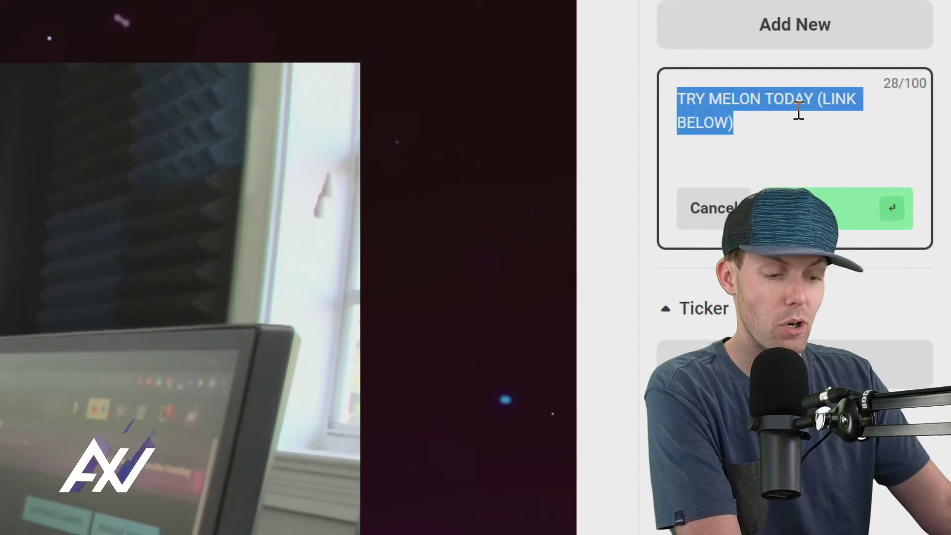
{"action": "left_click", "coordinate": [799, 110]}
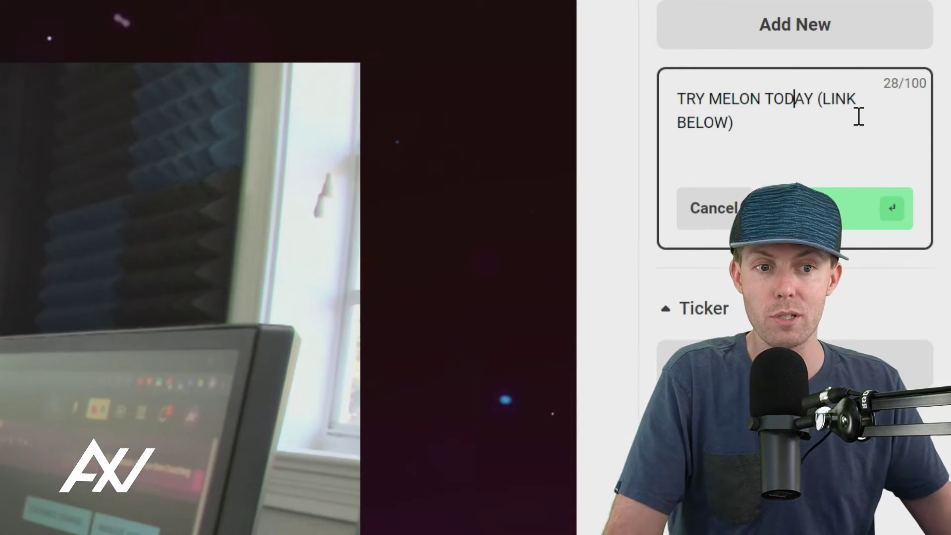
{"action": "left_click", "coordinate": [884, 227]}
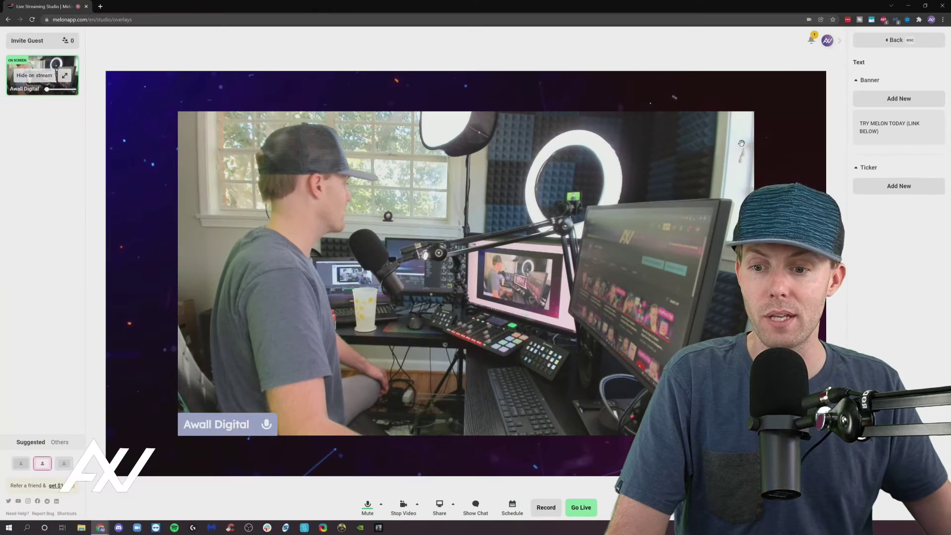
Step: Show the TRY MELON TODAY banner on stream and drag it into place along the top-left
{"action": "mouse_move", "coordinate": [891, 124]}
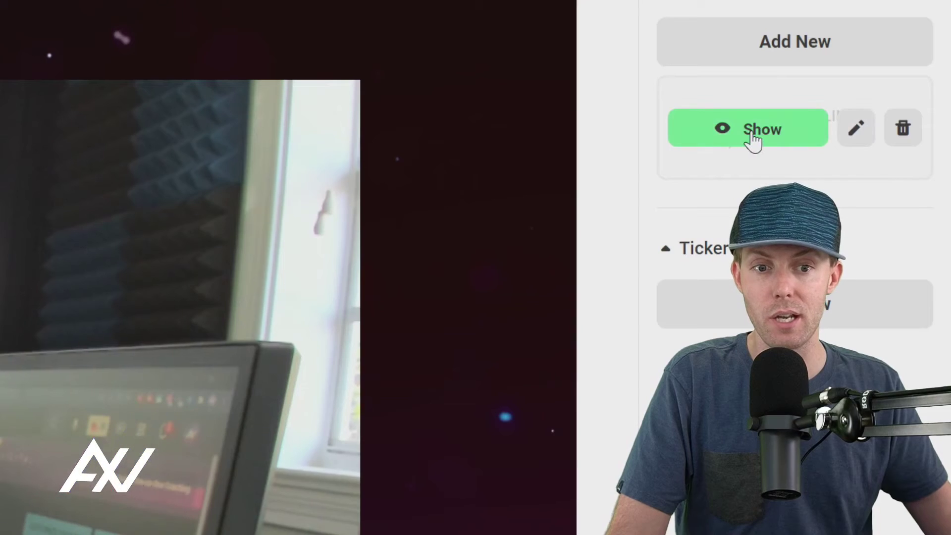
{"action": "left_click", "coordinate": [753, 141]}
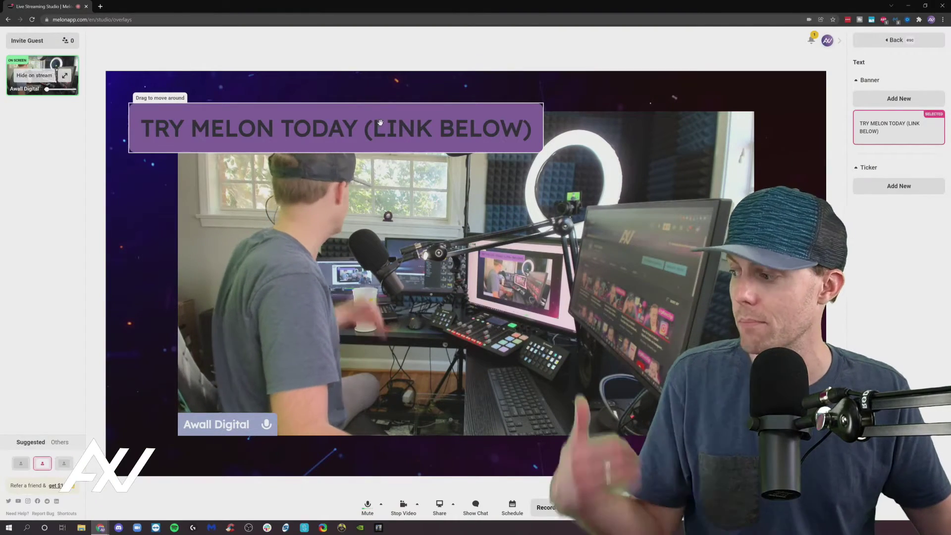
{"action": "mouse_move", "coordinate": [406, 126]}
{"action": "left_mouse_down"}
{"action": "mouse_move", "coordinate": [465, 120]}
{"action": "mouse_move", "coordinate": [396, 117]}
{"action": "left_mouse_up"}
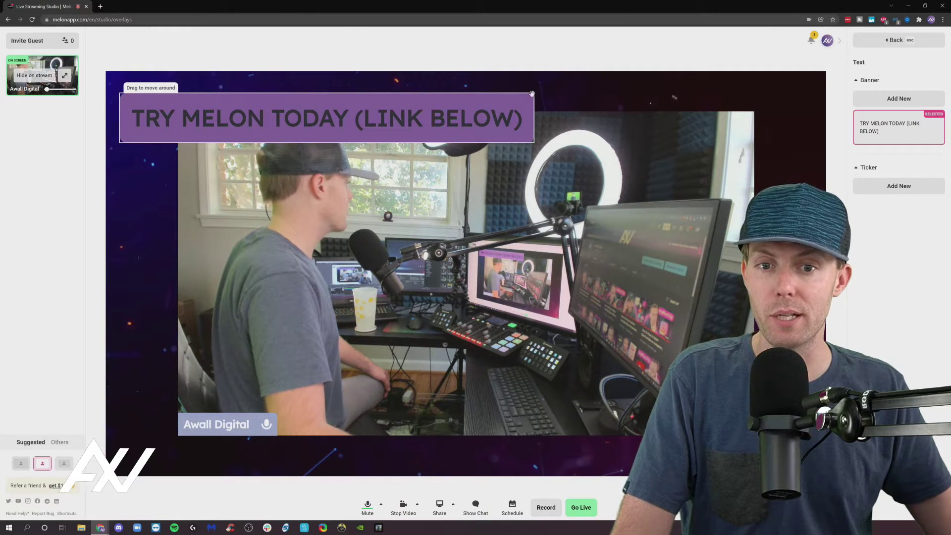
{"action": "mouse_move", "coordinate": [531, 94]}
{"action": "left_mouse_down"}
{"action": "mouse_move", "coordinate": [518, 117]}
{"action": "mouse_move", "coordinate": [541, 101]}
{"action": "left_mouse_up"}
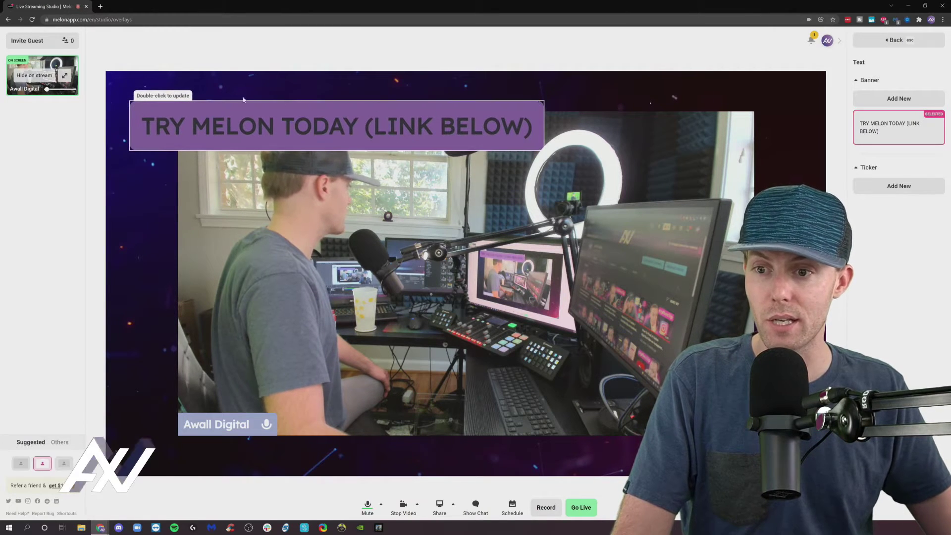
{"action": "left_click_drag", "start_coordinate": [436, 107], "coordinate": [434, 104]}
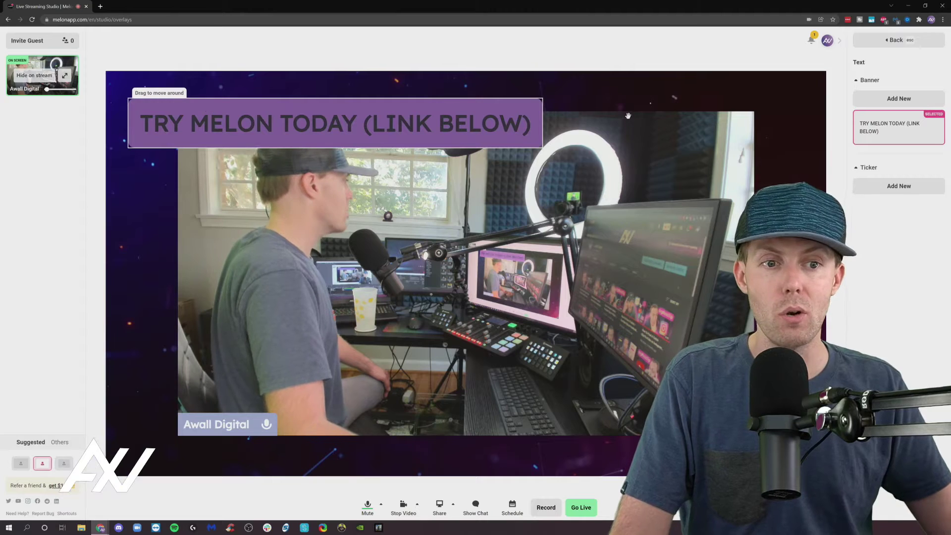
{"action": "left_click", "coordinate": [878, 44]}
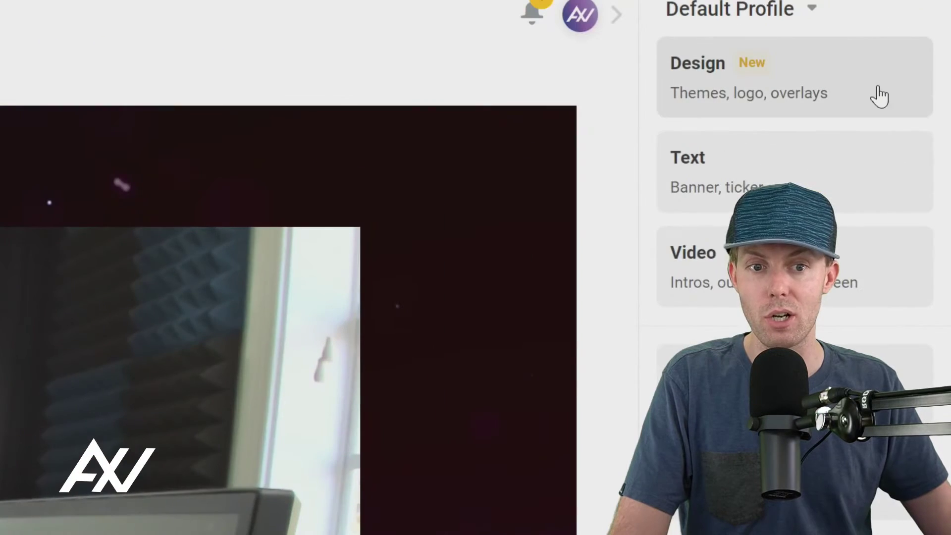
Step: Review the current theme's brand color #825aa6 and Lexend fonts, then return to Text settings
{"action": "left_click", "coordinate": [850, 90]}
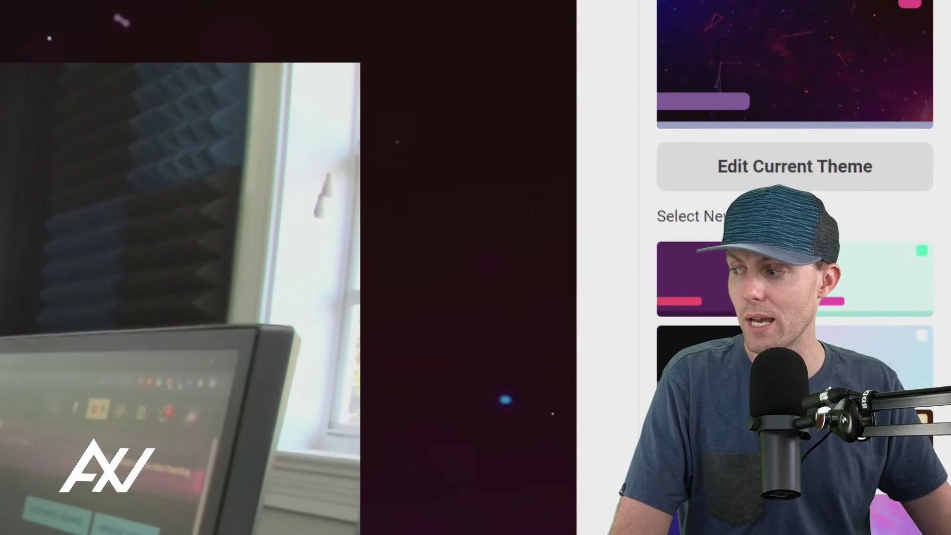
{"action": "left_click", "coordinate": [820, 168]}
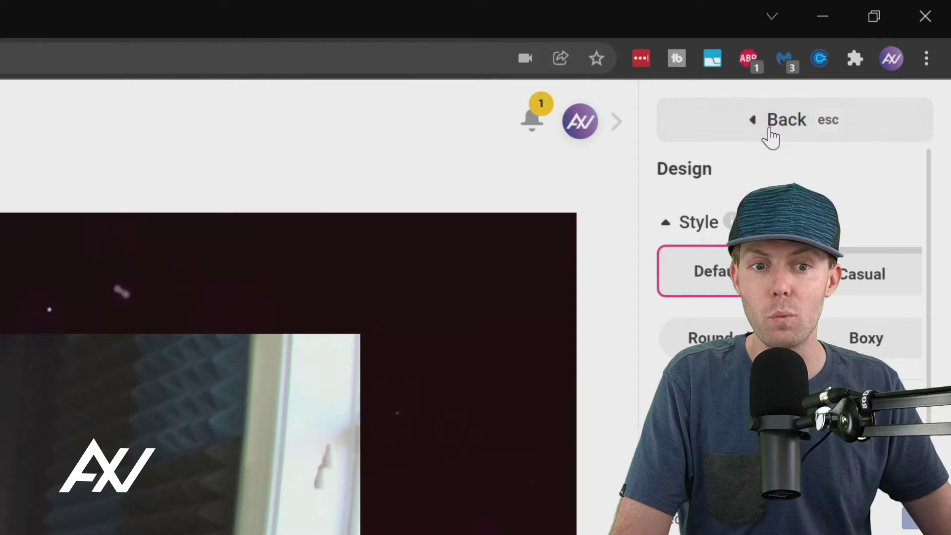
{"action": "left_click", "coordinate": [770, 130]}
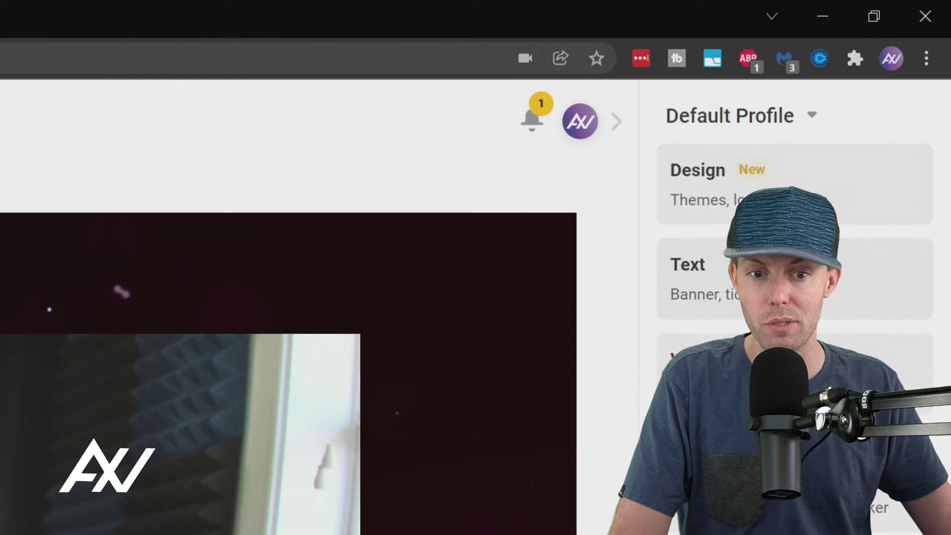
{"action": "left_click", "coordinate": [831, 296]}
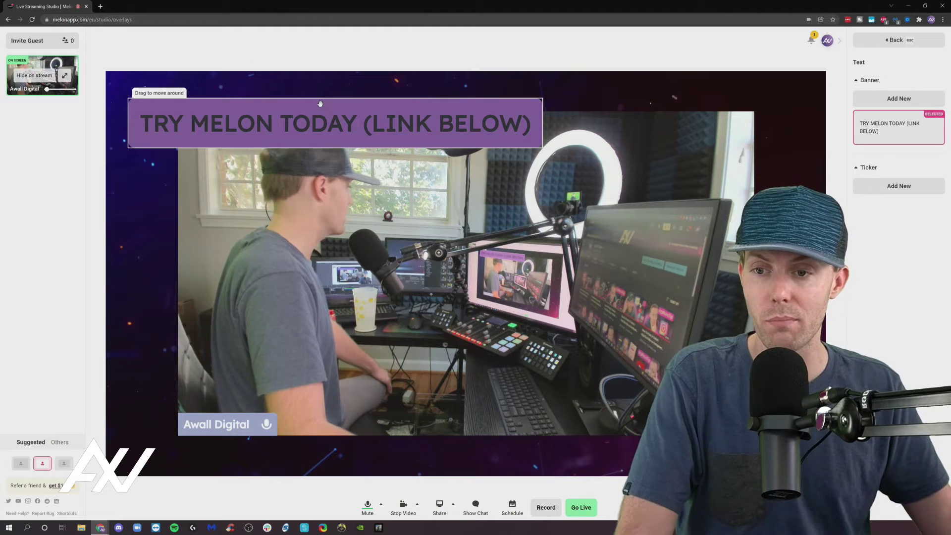
Step: Nudge the banner, re-save its caption unchanged, and hide it from the stream
{"action": "left_click_drag", "start_coordinate": [320, 103], "coordinate": [317, 100]}
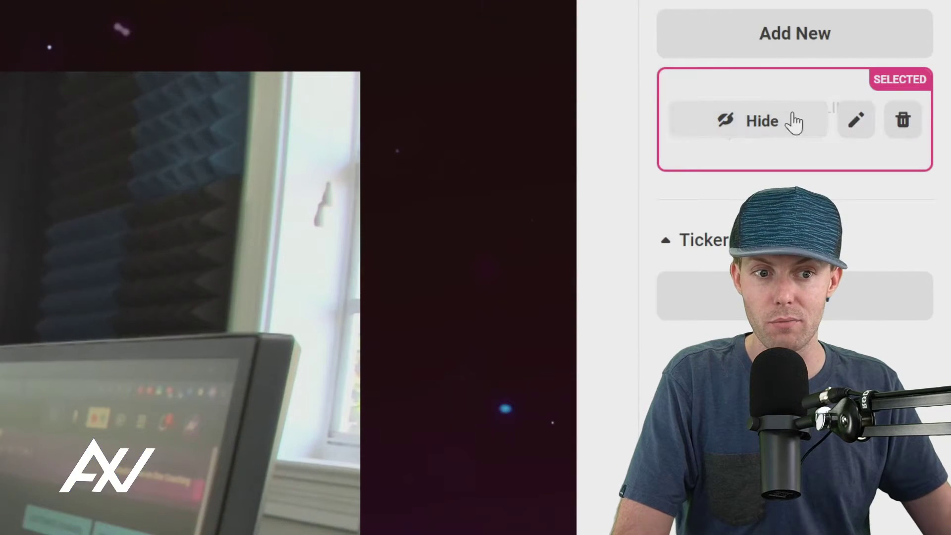
{"action": "left_click", "coordinate": [861, 129]}
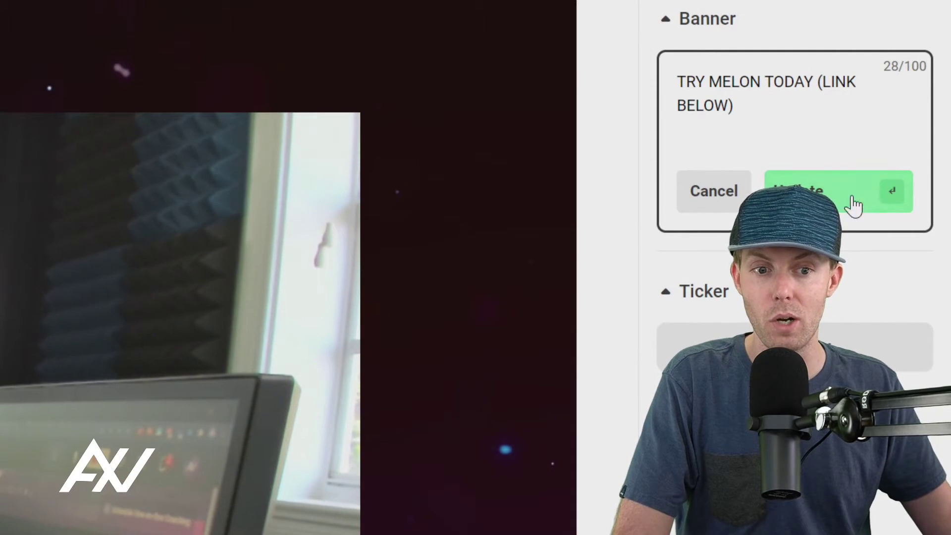
{"action": "left_click", "coordinate": [866, 206]}
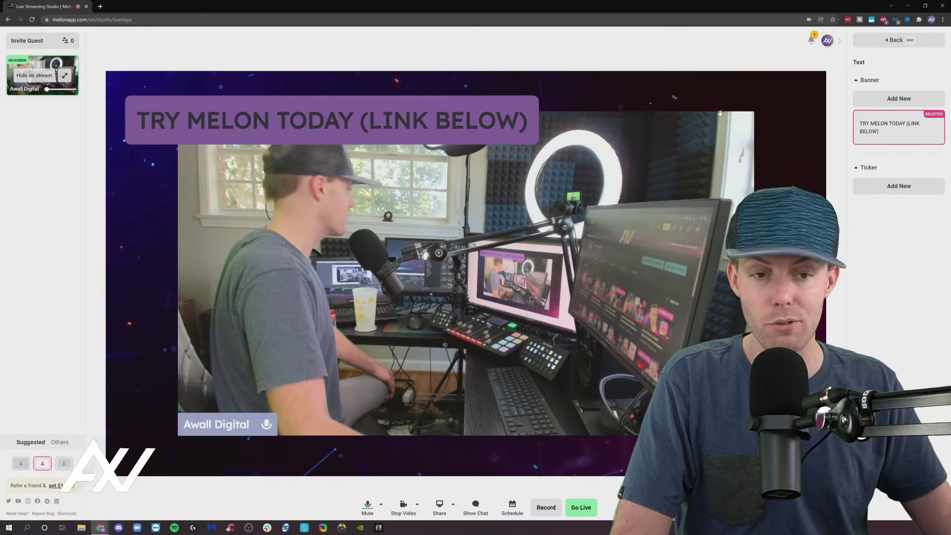
{"action": "mouse_move", "coordinate": [900, 130]}
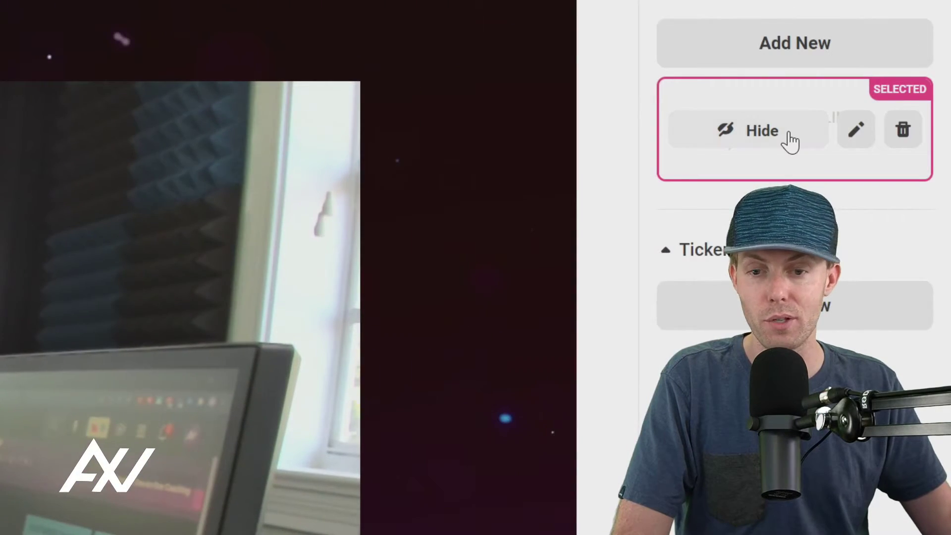
{"action": "left_click", "coordinate": [789, 135]}
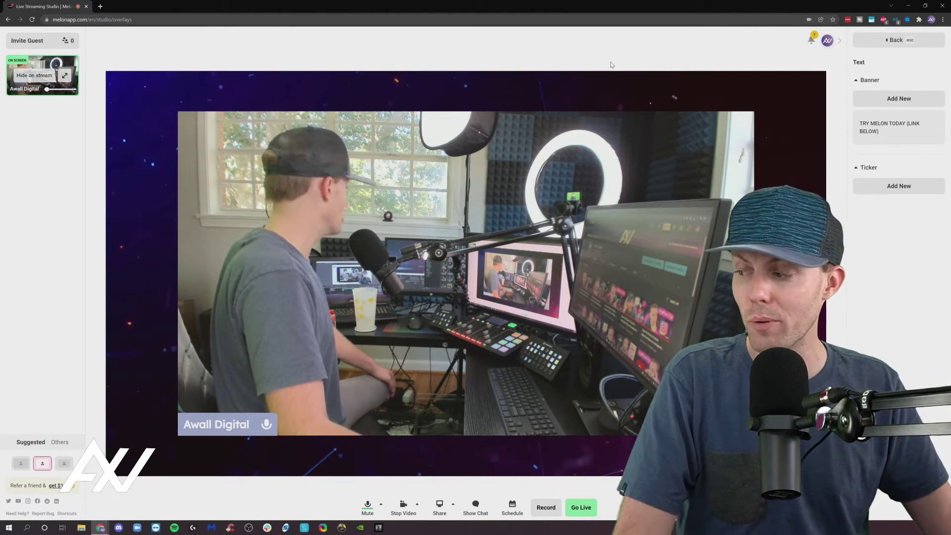
{"action": "mouse_move", "coordinate": [893, 130]}
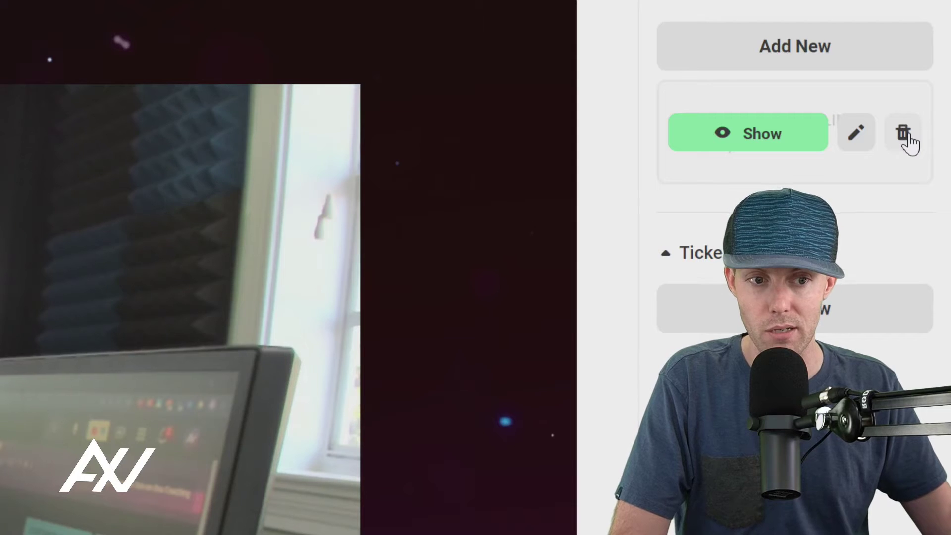
Step: Turn the TRY MELON TODAY caption into a ticker item and show the ticker on stream
{"action": "left_click", "coordinate": [903, 133]}
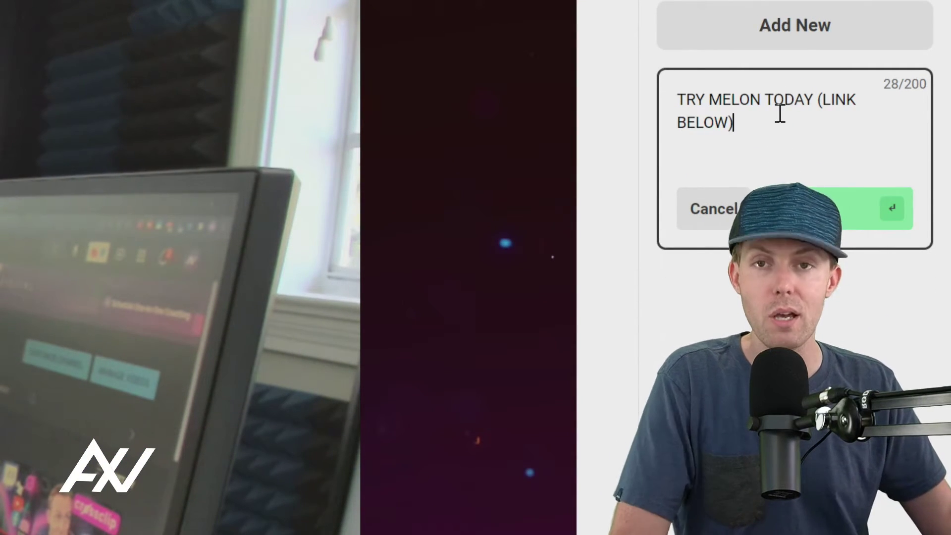
{"action": "left_click", "coordinate": [836, 223]}
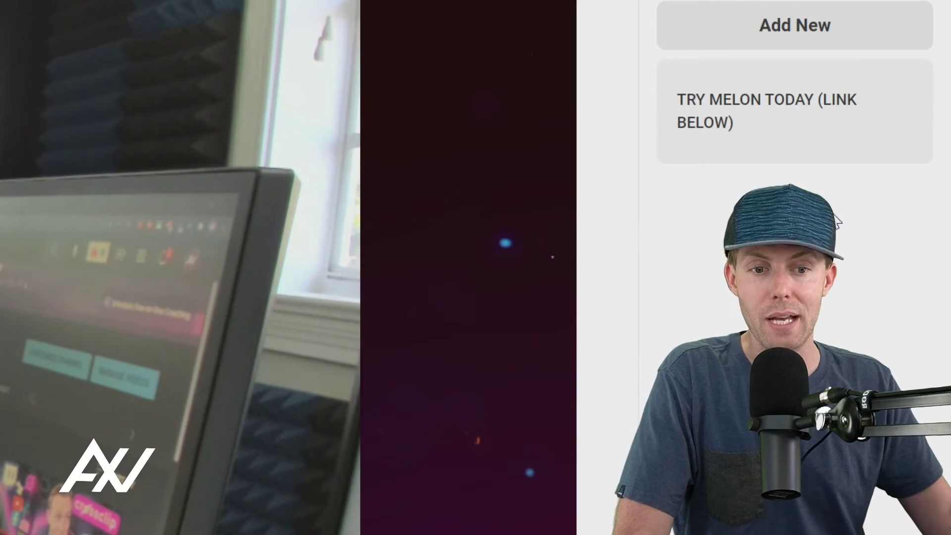
{"action": "mouse_move", "coordinate": [894, 181]}
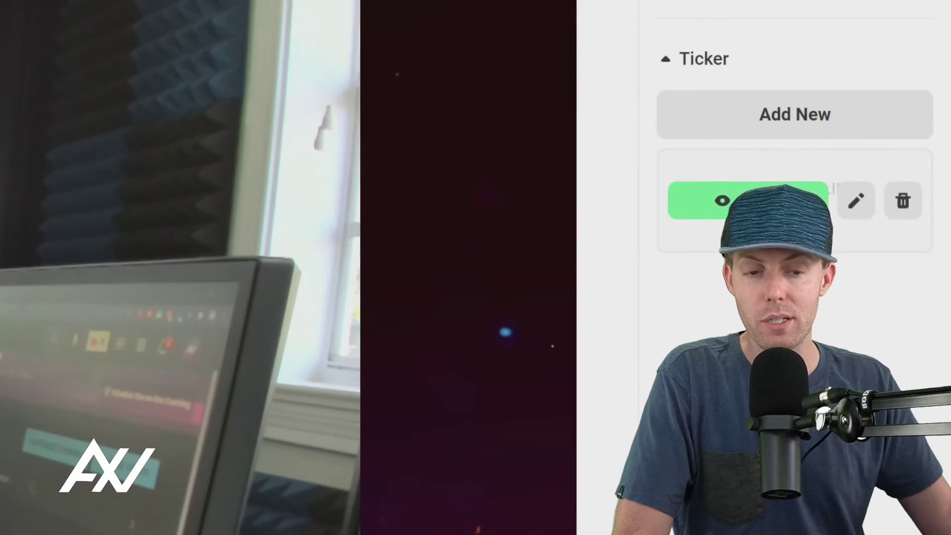
{"action": "left_click", "coordinate": [823, 198]}
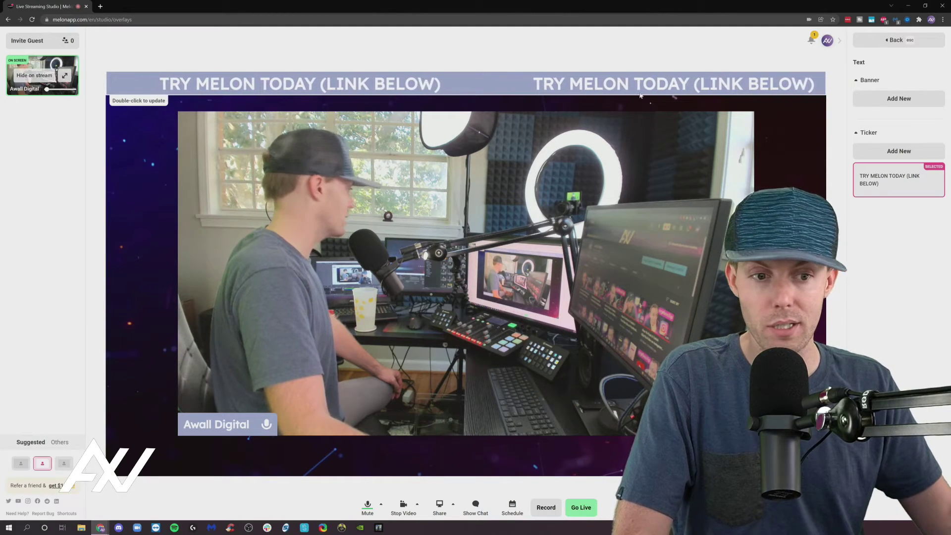
Step: Take the ticker off the stream and begin a new banner caption
{"action": "mouse_move", "coordinate": [877, 181]}
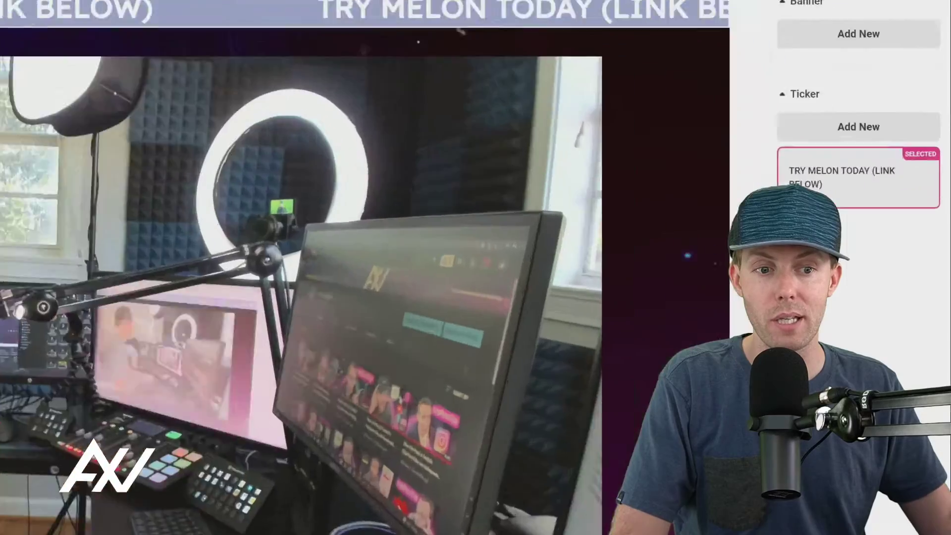
{"action": "mouse_move", "coordinate": [820, 181]}
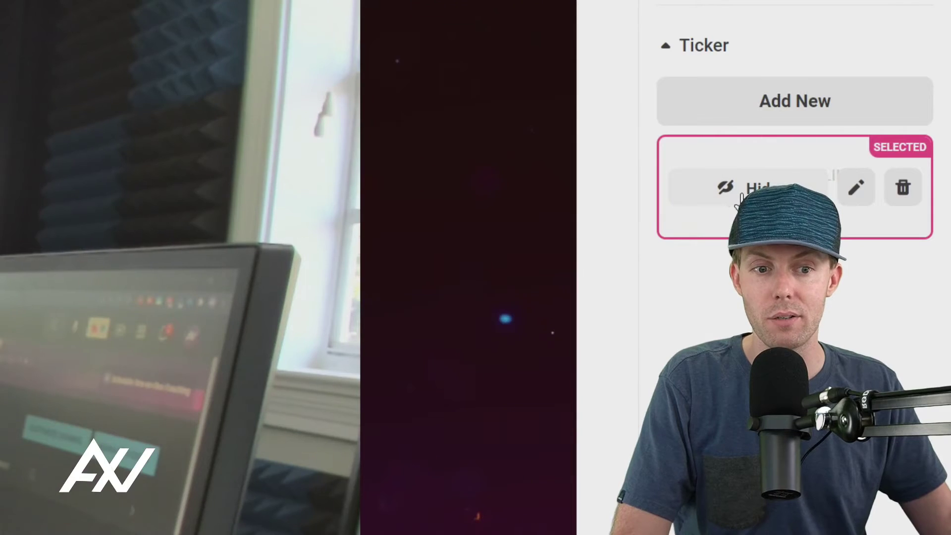
{"action": "left_click", "coordinate": [738, 199]}
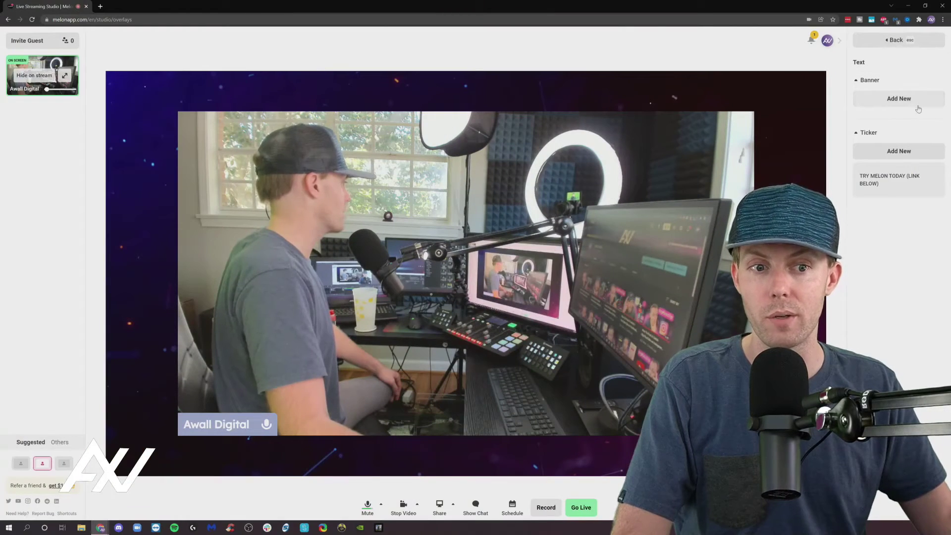
{"action": "left_click", "coordinate": [917, 104]}
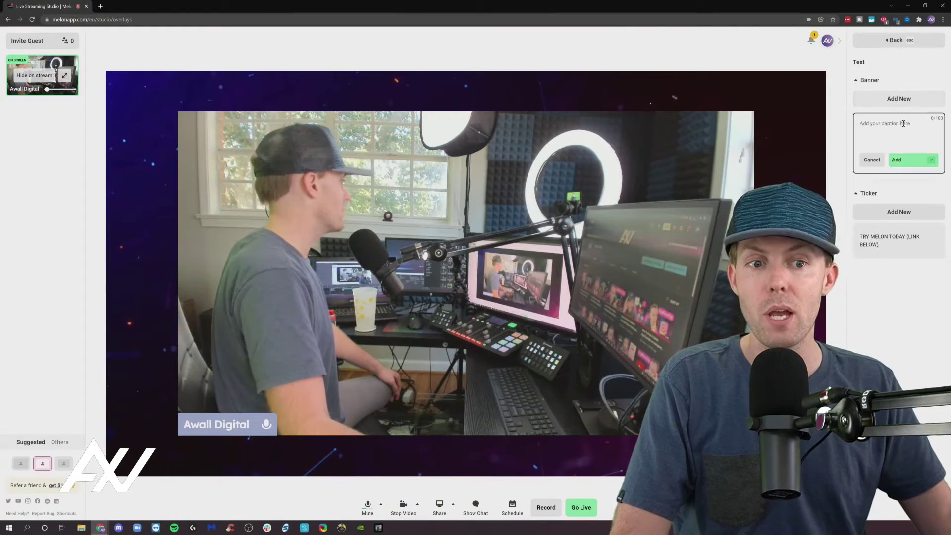
Step: Save the new TRY MELON TODAY banner, show it, and drag it to the bottom-left of the stage
{"action": "left_click", "coordinate": [902, 160]}
{"action": "left_click", "coordinate": [889, 129]}
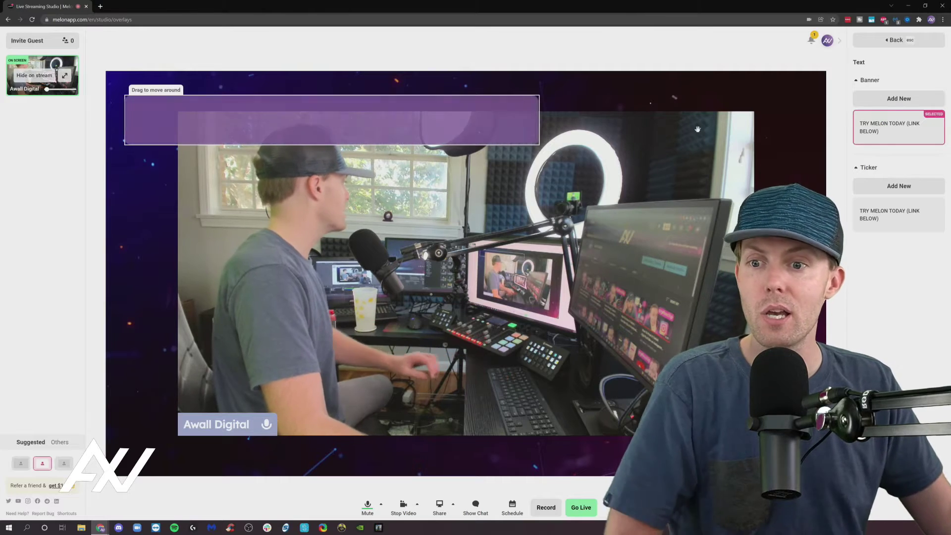
{"action": "left_click_drag", "start_coordinate": [373, 110], "coordinate": [394, 430]}
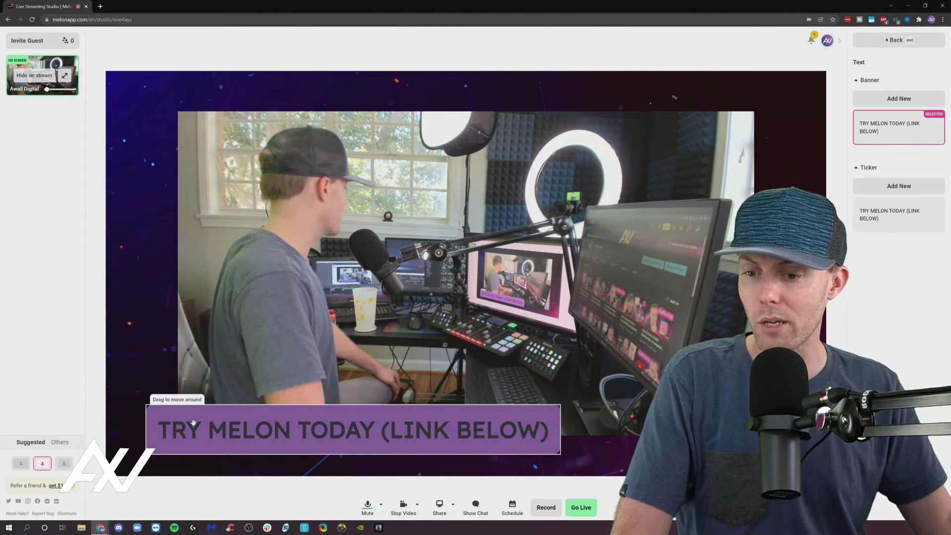
{"action": "left_click_drag", "start_coordinate": [193, 422], "coordinate": [230, 415]}
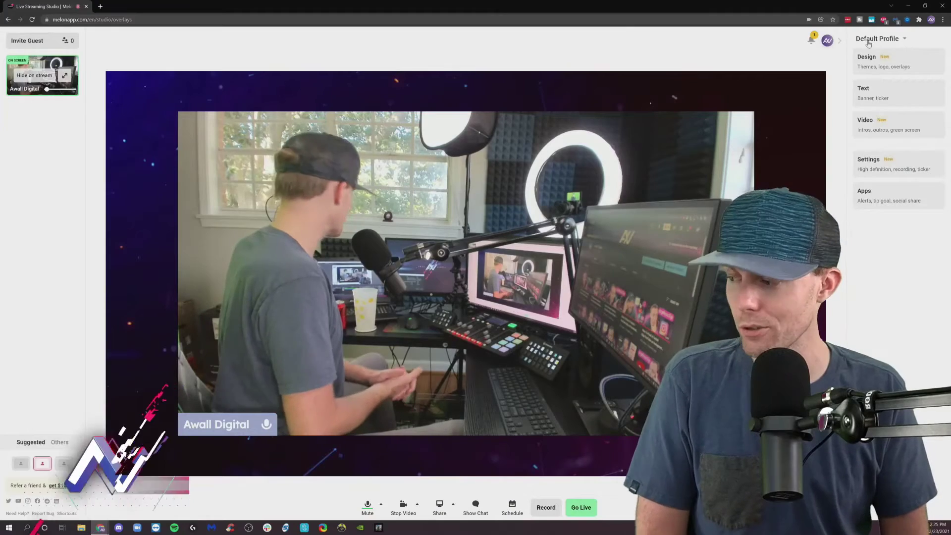
Step: Turn on Full HD (1080p) output and stream recording in the studio settings
{"action": "left_click", "coordinate": [840, 41]}
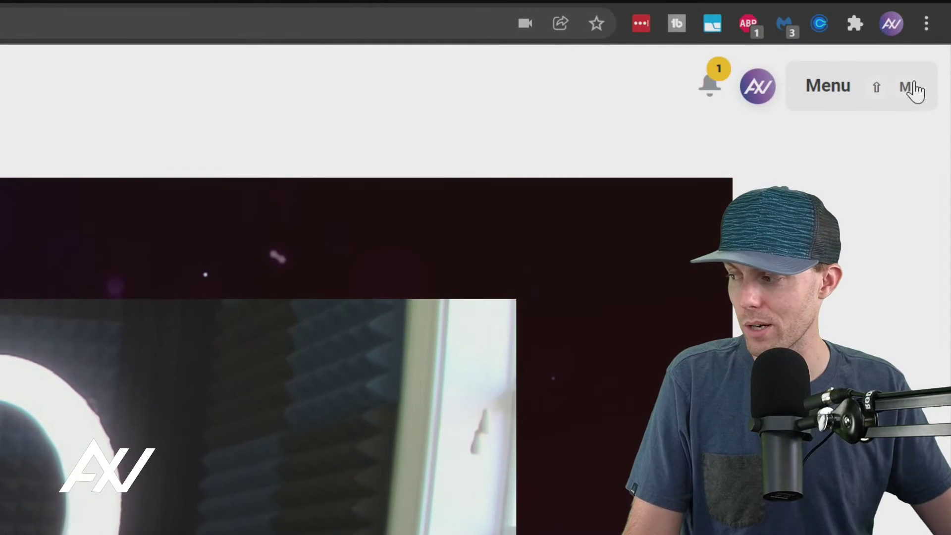
{"action": "left_click", "coordinate": [901, 88]}
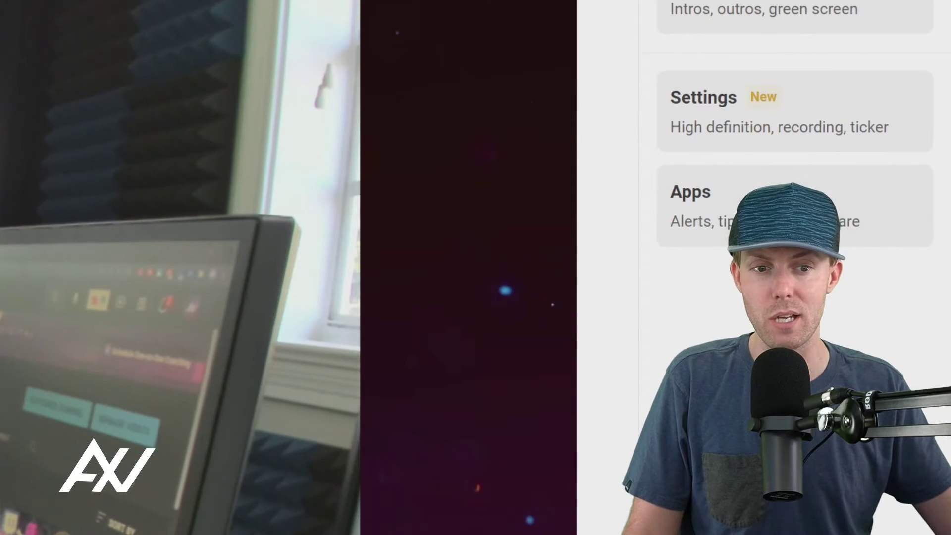
{"action": "left_click", "coordinate": [840, 137]}
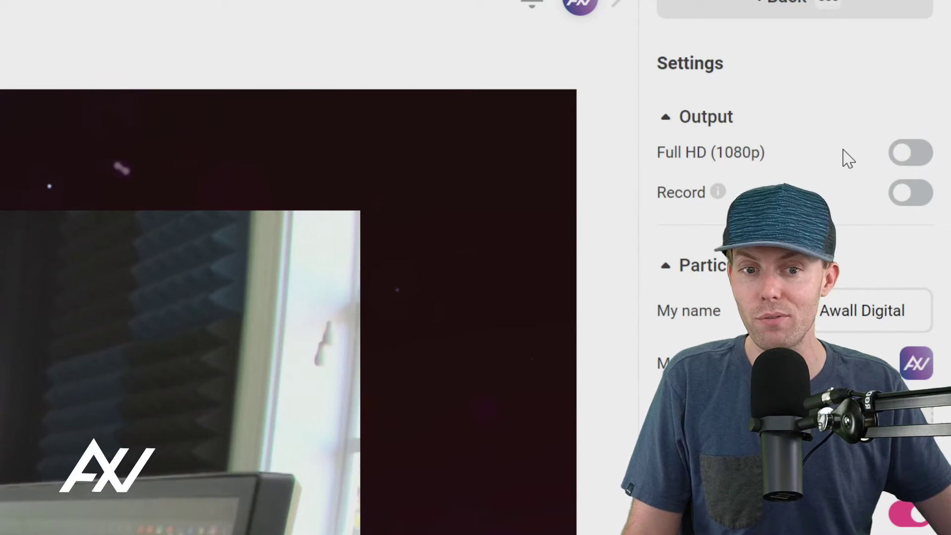
{"action": "left_click", "coordinate": [911, 154]}
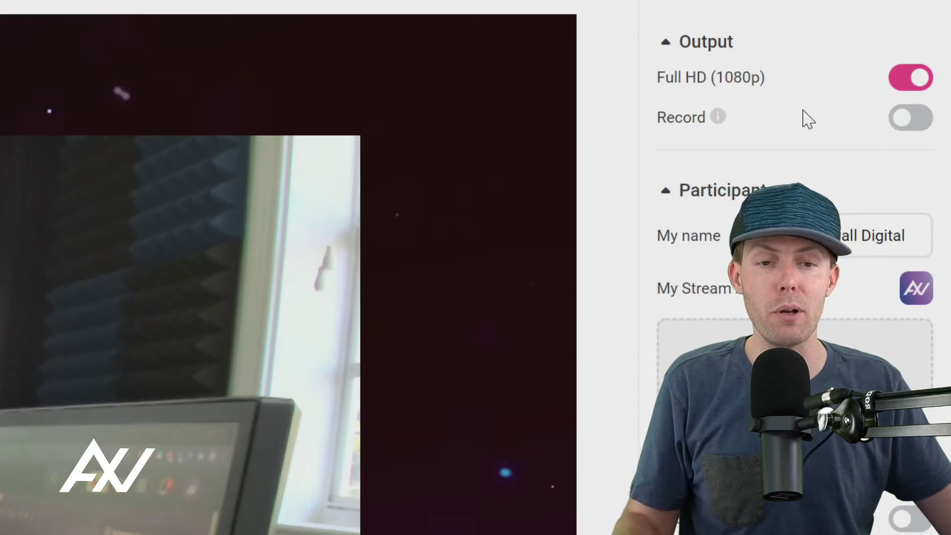
{"action": "mouse_move", "coordinate": [723, 113]}
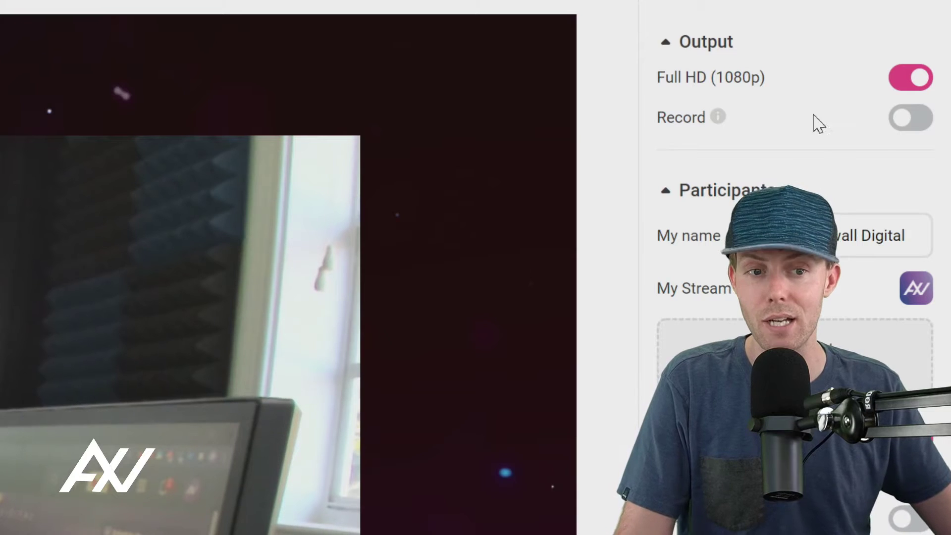
{"action": "left_click", "coordinate": [915, 128]}
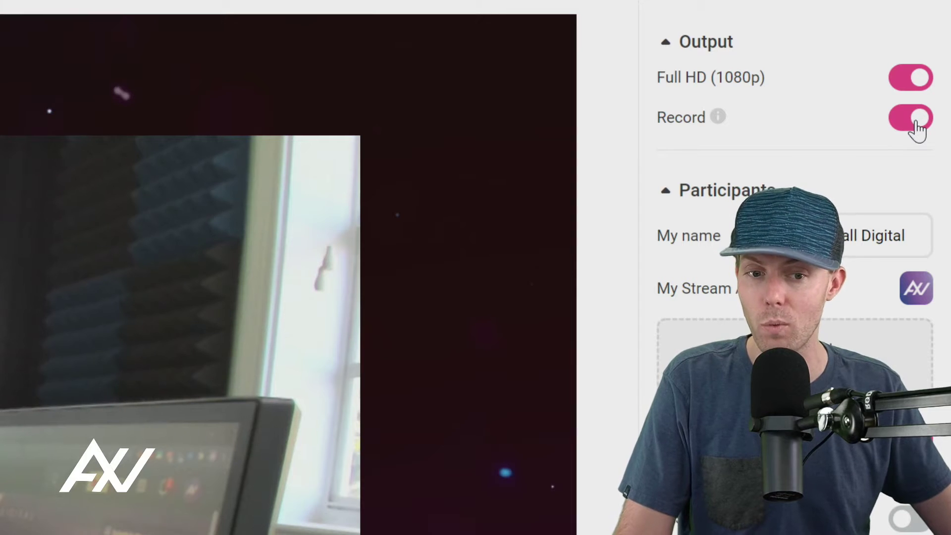
Step: Scroll to Participants and bring up the file picker for a new stream avatar
{"action": "scroll", "coordinate": [850, 234], "scroll_direction": "down", "scroll_amount": 3}
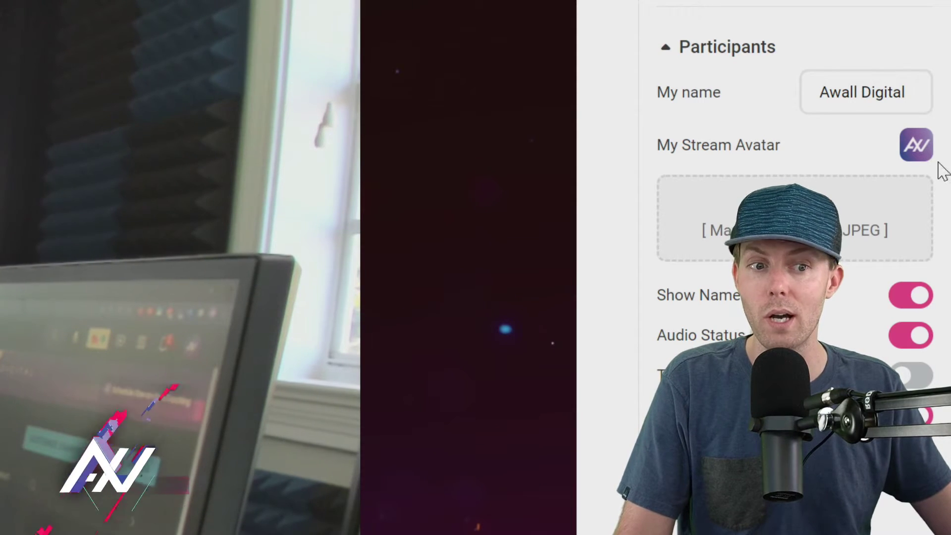
{"action": "scroll", "coordinate": [913, 159], "scroll_direction": "down", "scroll_amount": 2}
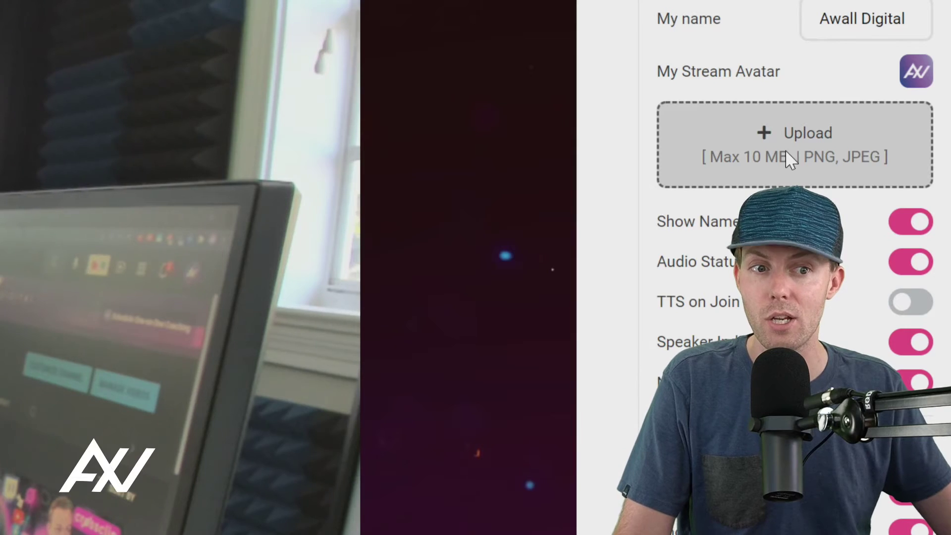
{"action": "left_click", "coordinate": [786, 150]}
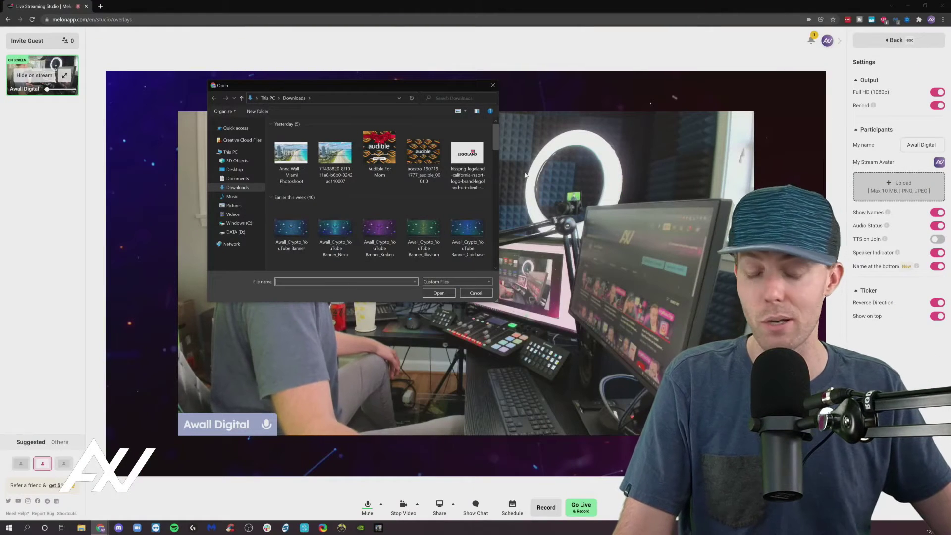
Step: Browse the Downloads folder, then cancel the avatar picker without choosing an image
{"action": "scroll", "coordinate": [416, 198], "scroll_direction": "down", "scroll_amount": 2}
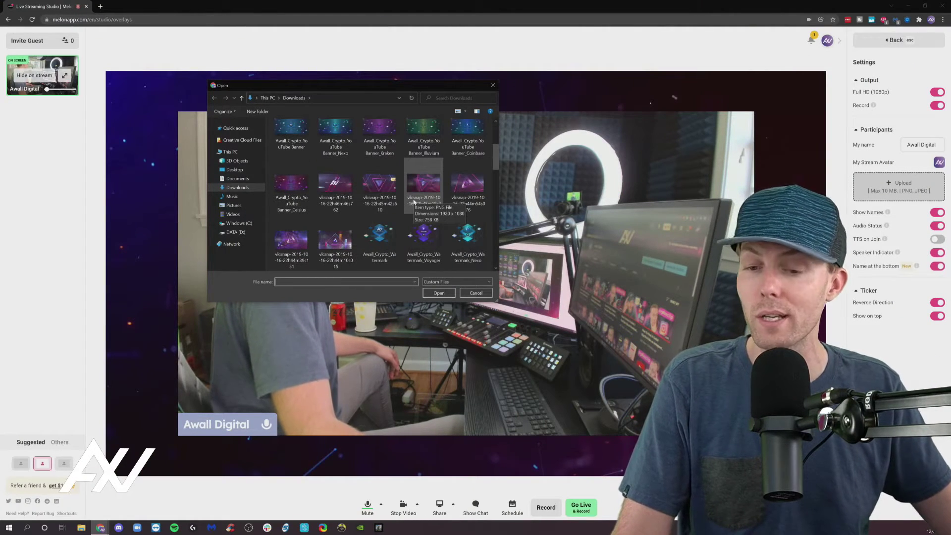
{"action": "scroll", "coordinate": [392, 193], "scroll_direction": "down", "scroll_amount": 1}
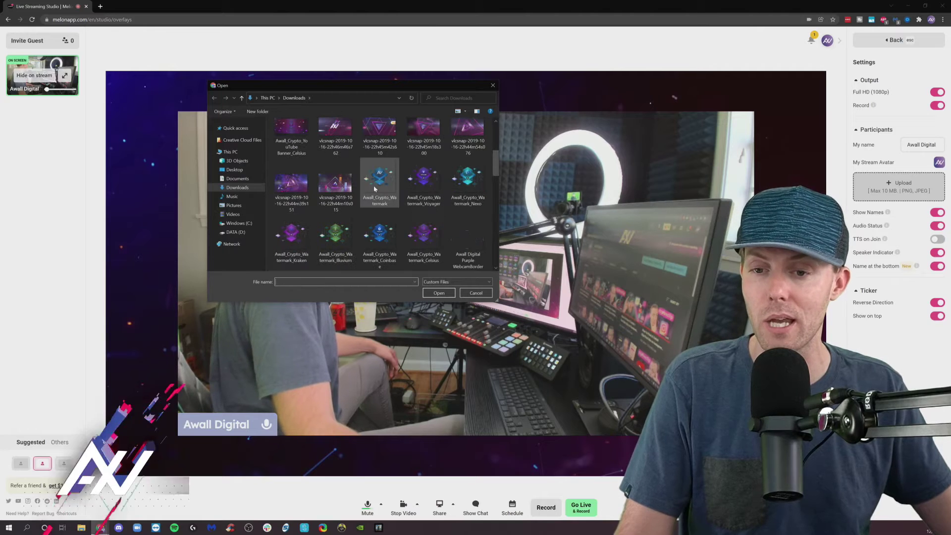
{"action": "scroll", "coordinate": [379, 173], "scroll_direction": "up", "scroll_amount": 4}
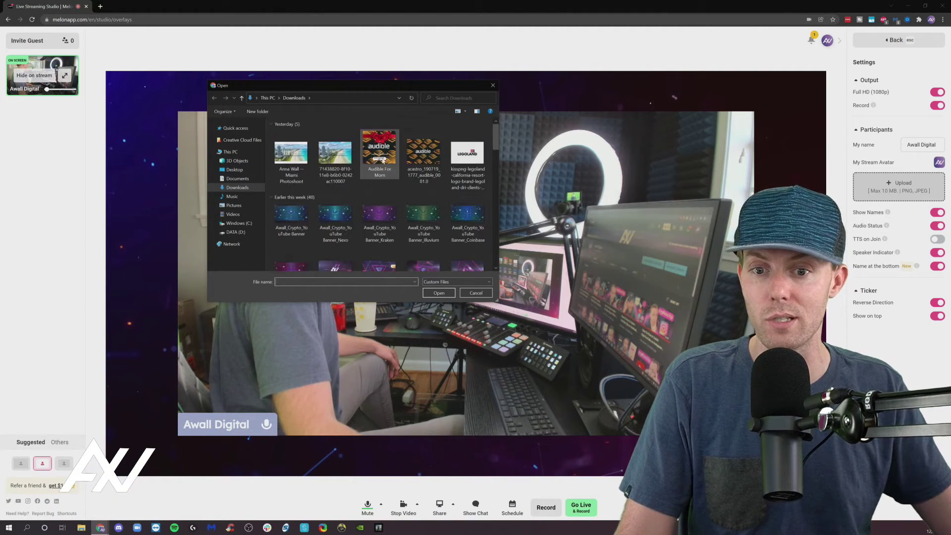
{"action": "left_click", "coordinate": [476, 294]}
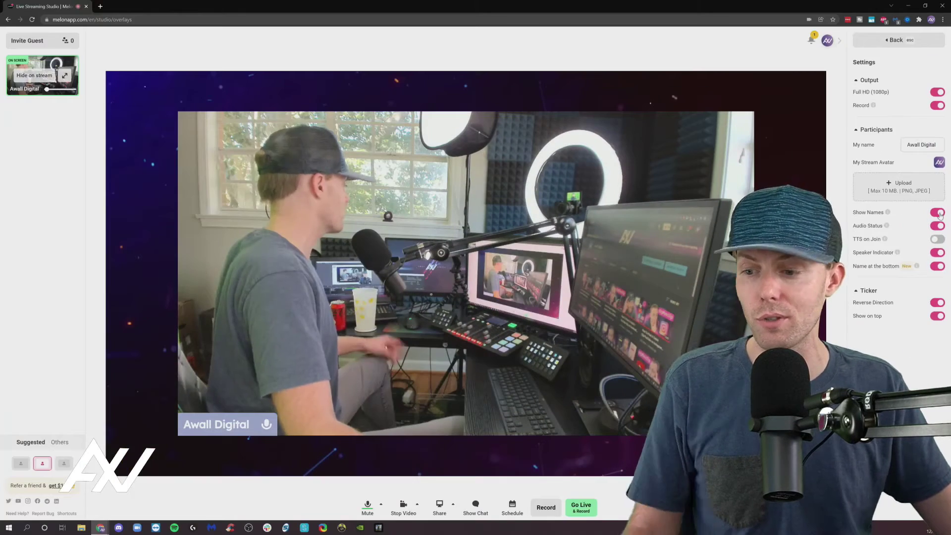
Step: Toggle Show Names and Audio Status off and on to preview the participant name label
{"action": "left_click", "coordinate": [938, 212]}
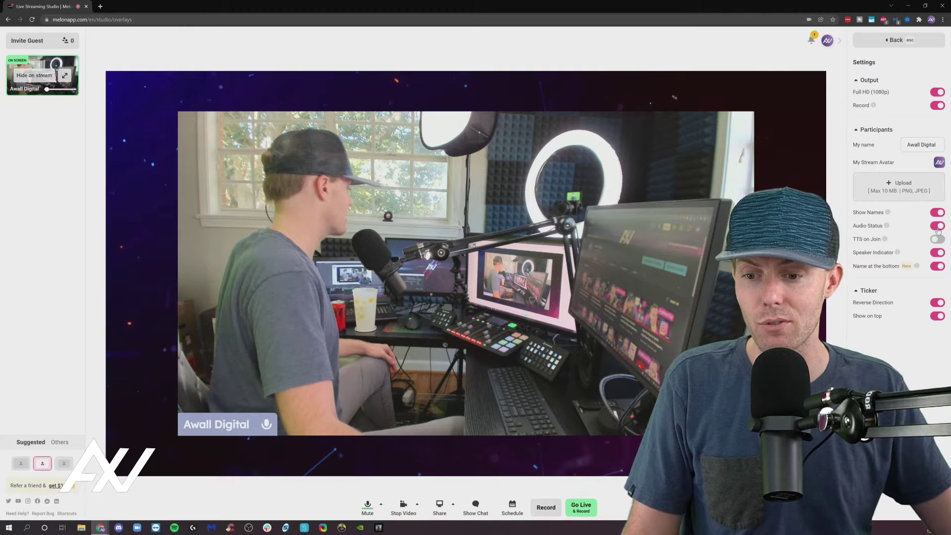
{"action": "left_click", "coordinate": [938, 227]}
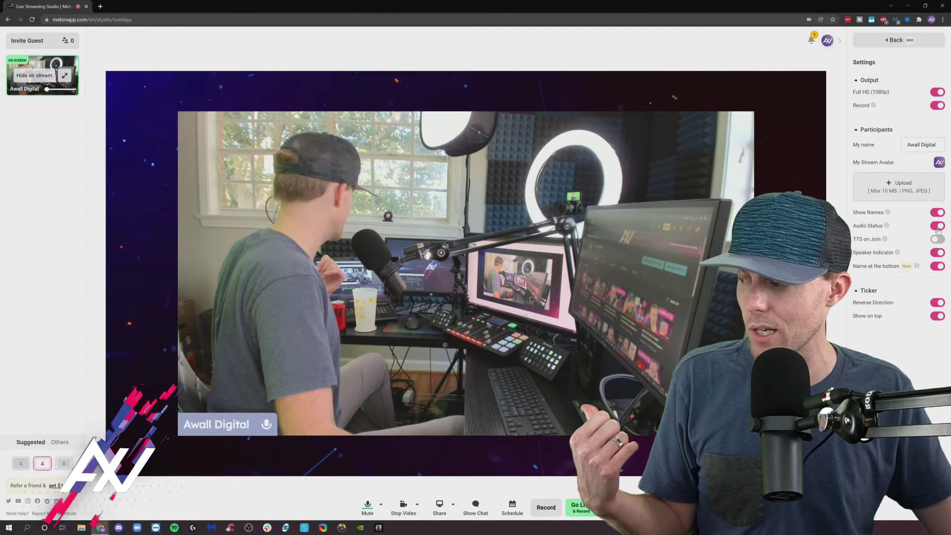
{"action": "left_click", "coordinate": [938, 229]}
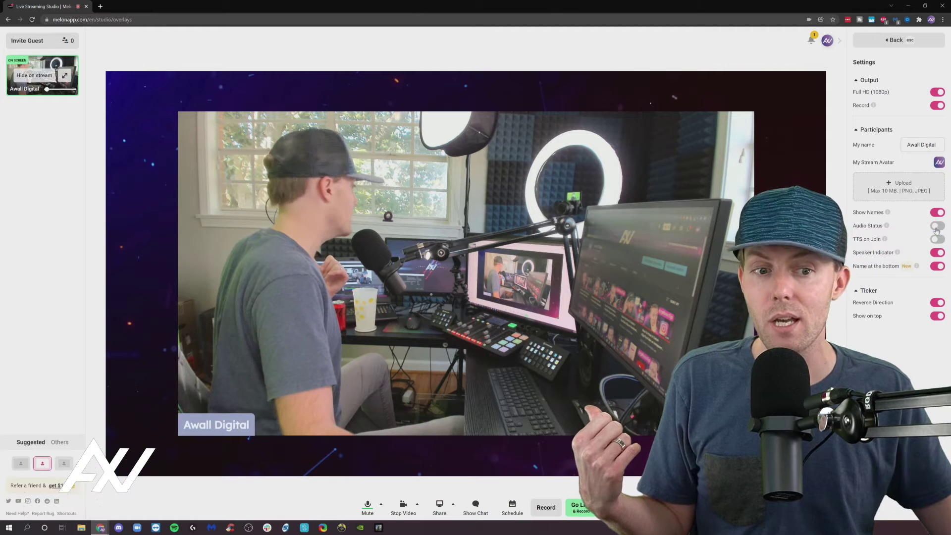
{"action": "left_click", "coordinate": [937, 228]}
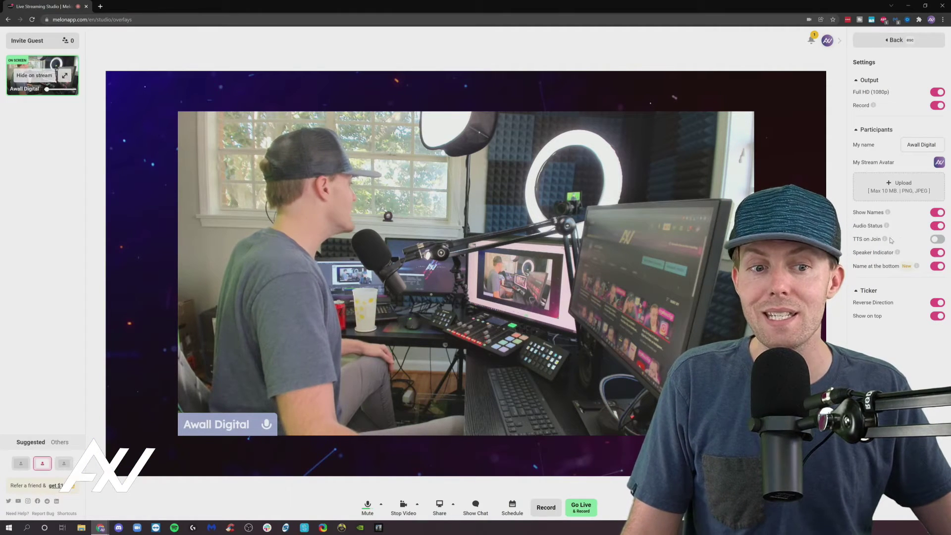
Step: Flip Name at the bottom off and back on, keeping the label at the bottom-left
{"action": "mouse_move", "coordinate": [886, 240]}
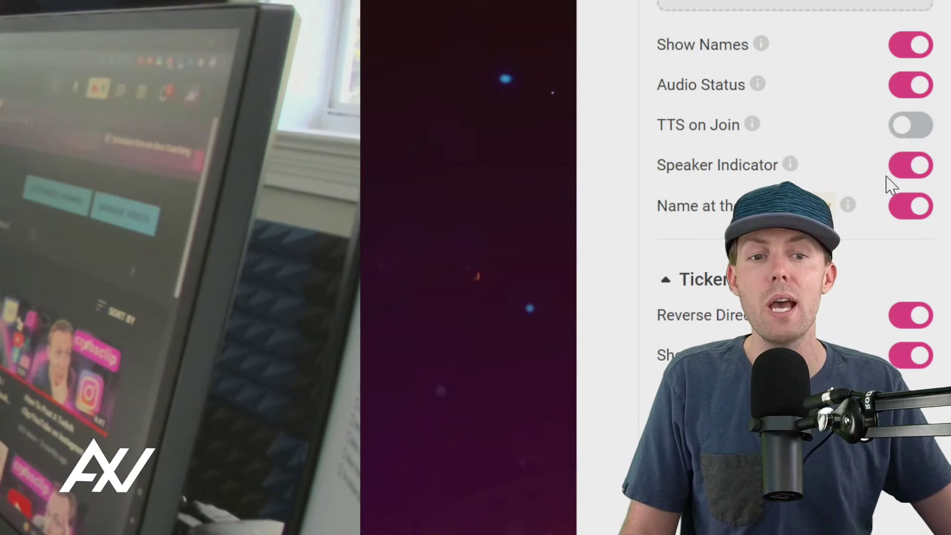
{"action": "mouse_move", "coordinate": [792, 174]}
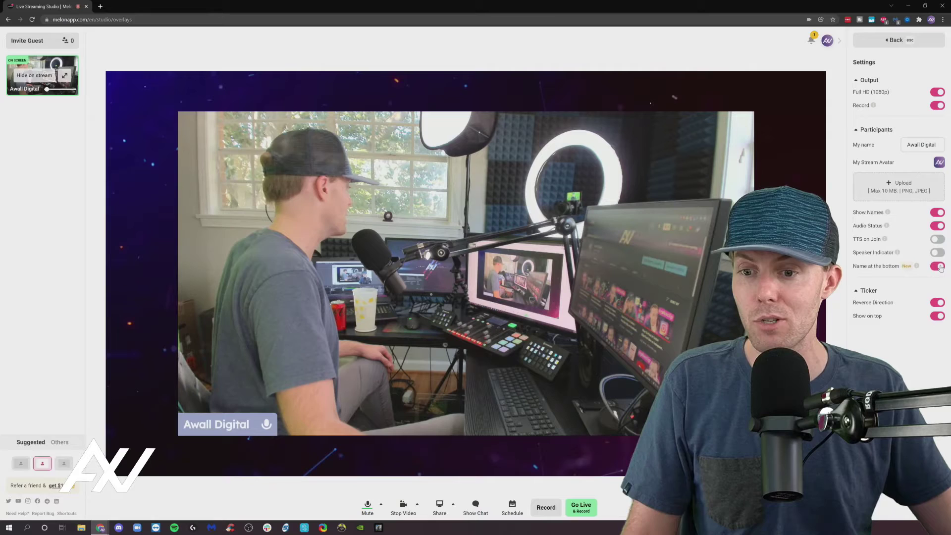
{"action": "left_click", "coordinate": [937, 266]}
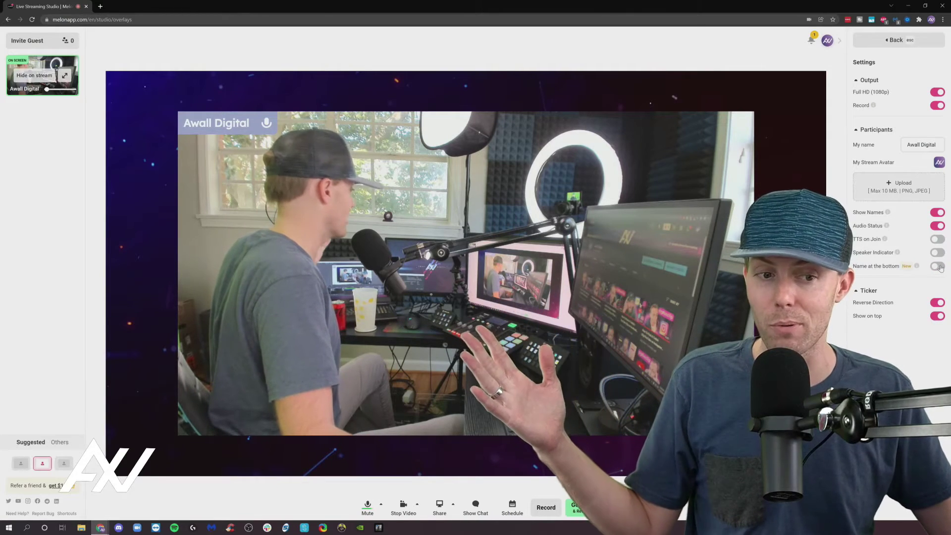
{"action": "left_click", "coordinate": [938, 266]}
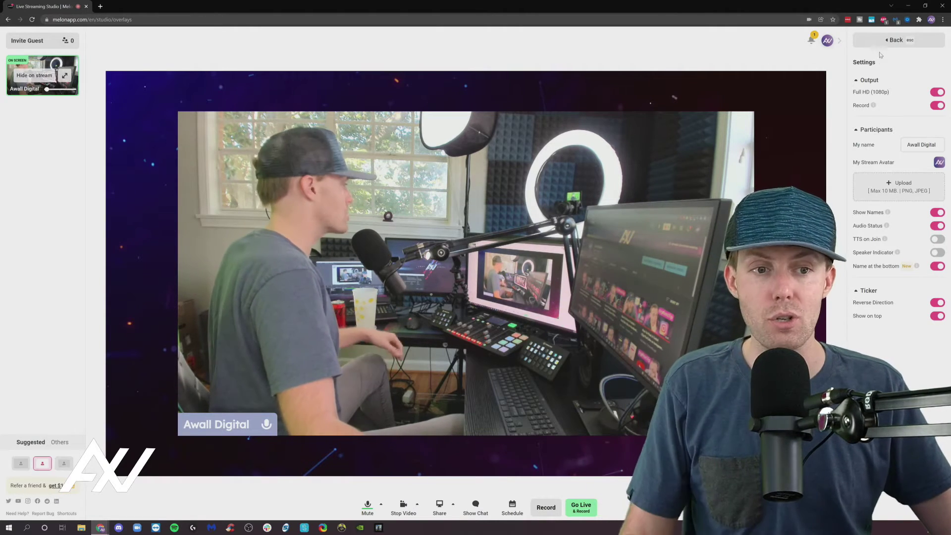
Step: Create a 'TRY MELON TODAY (LINK BELOW)' ticker and show it scrolling across the stage top
{"action": "left_click", "coordinate": [894, 41]}
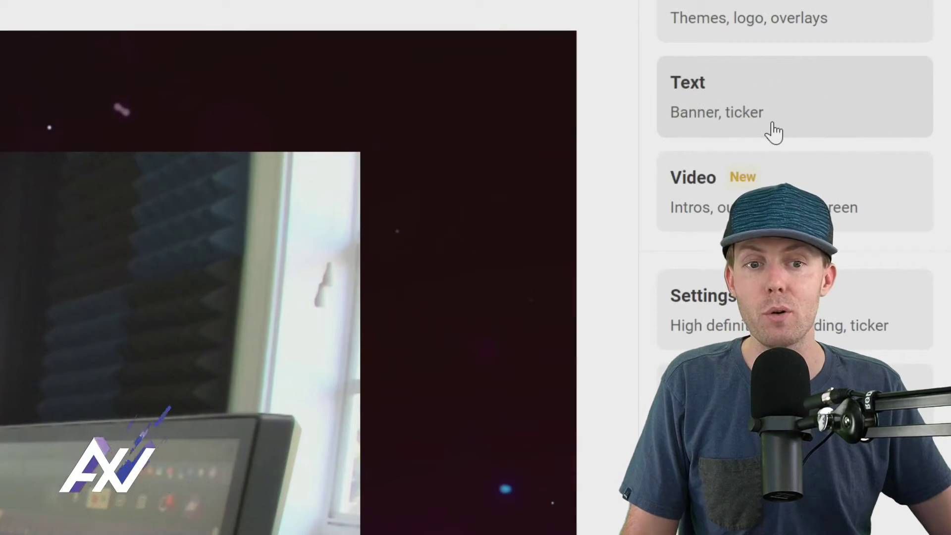
{"action": "left_click", "coordinate": [895, 99]}
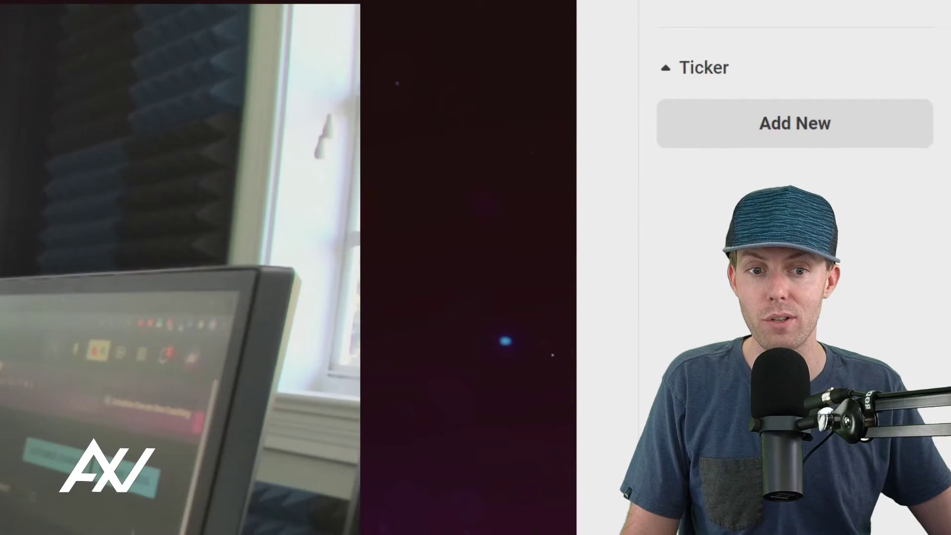
{"action": "left_click", "coordinate": [788, 288]}
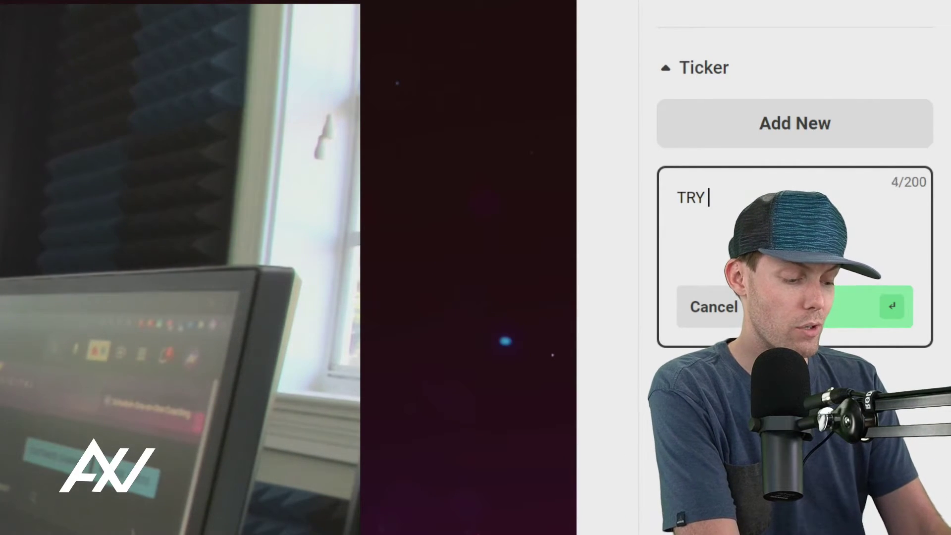
{"action": "type", "text": "TRY MELON TODAY (LINK BELOW"}
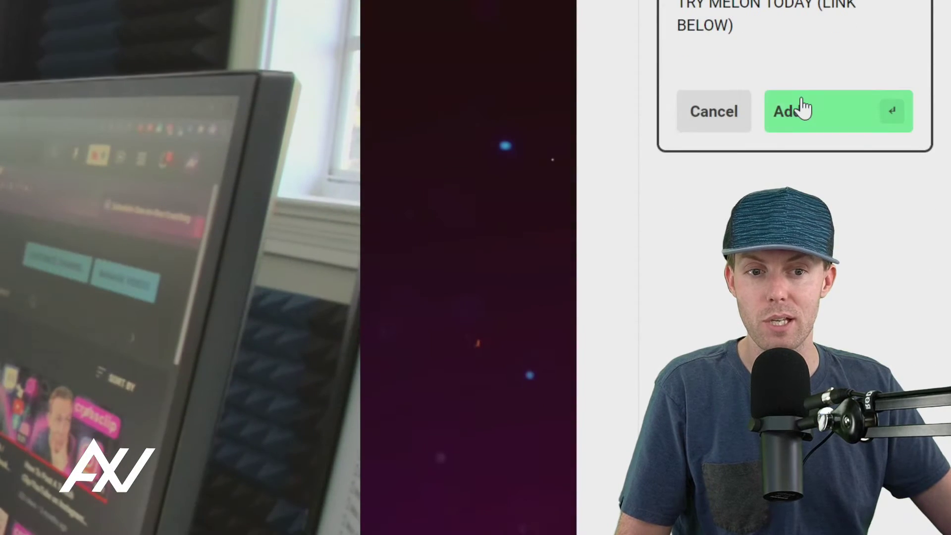
{"action": "left_click", "coordinate": [799, 106]}
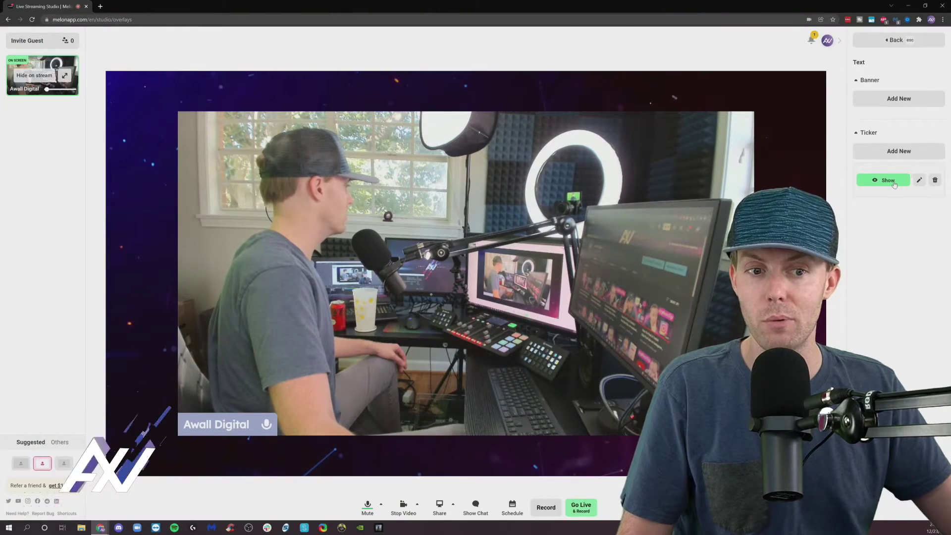
{"action": "left_click", "coordinate": [868, 174]}
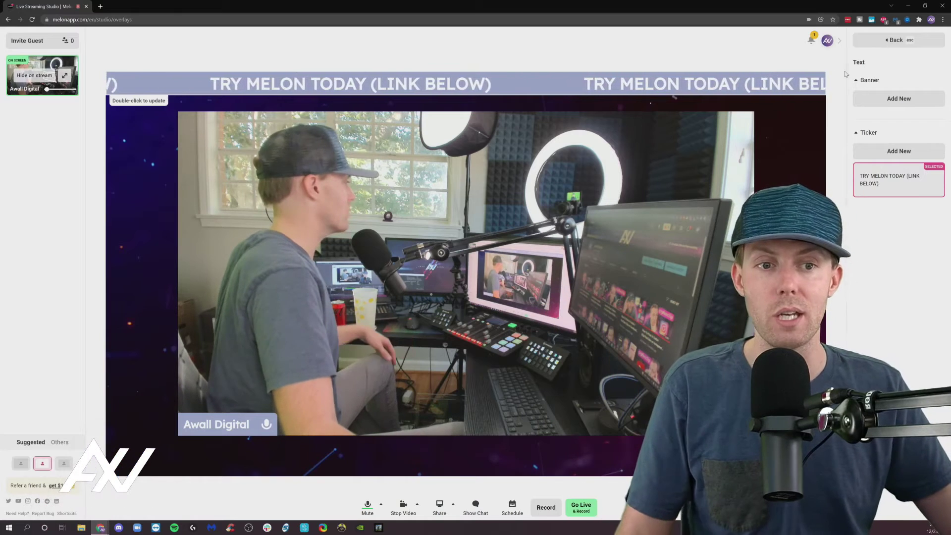
{"action": "left_click", "coordinate": [868, 44]}
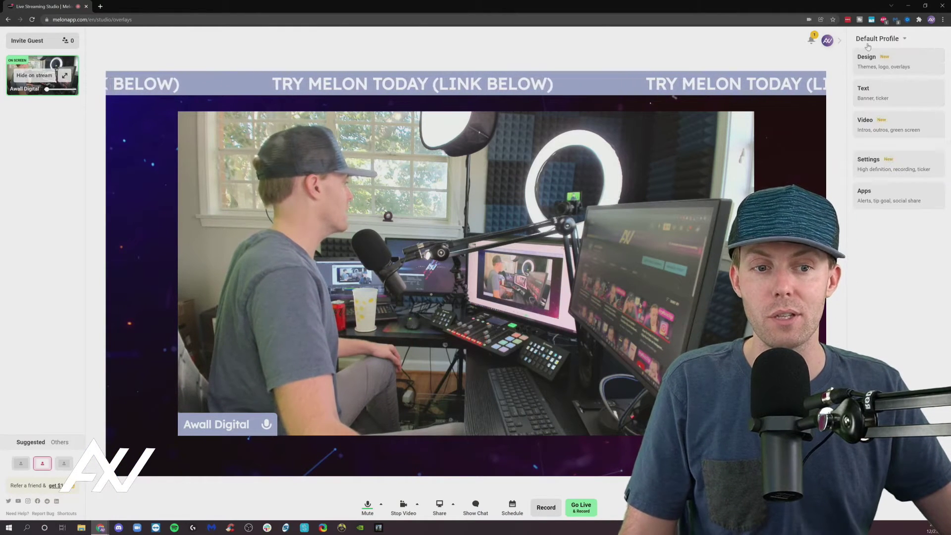
Step: In ticker settings, turn off Reverse Direction and leave Show on top off
{"action": "left_click", "coordinate": [886, 161]}
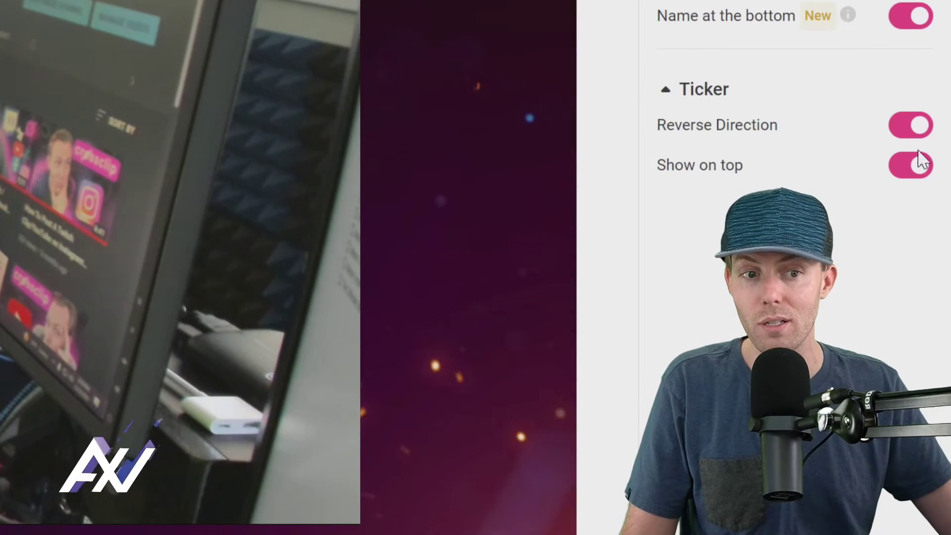
{"action": "left_click", "coordinate": [915, 223]}
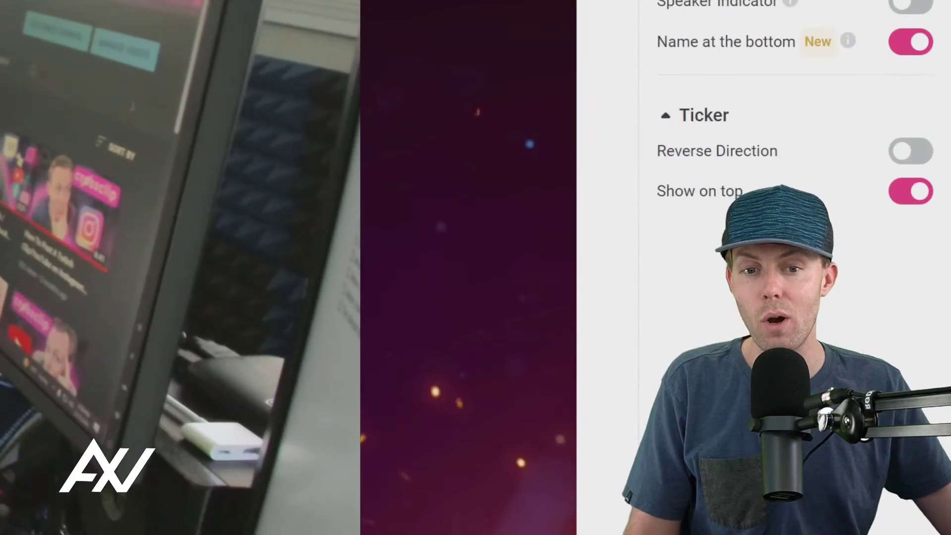
{"action": "scroll", "coordinate": [941, 350], "scroll_direction": "down", "scroll_amount": 2}
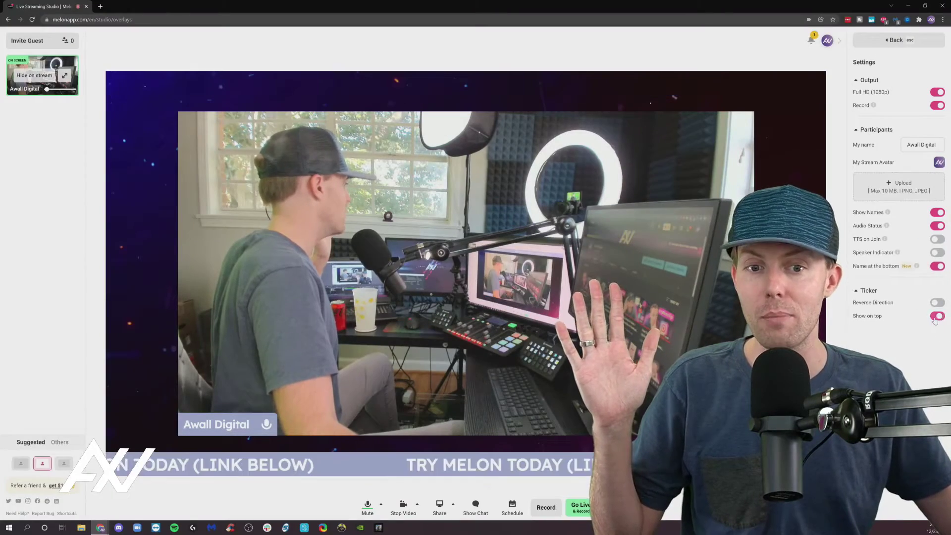
{"action": "left_click", "coordinate": [936, 316]}
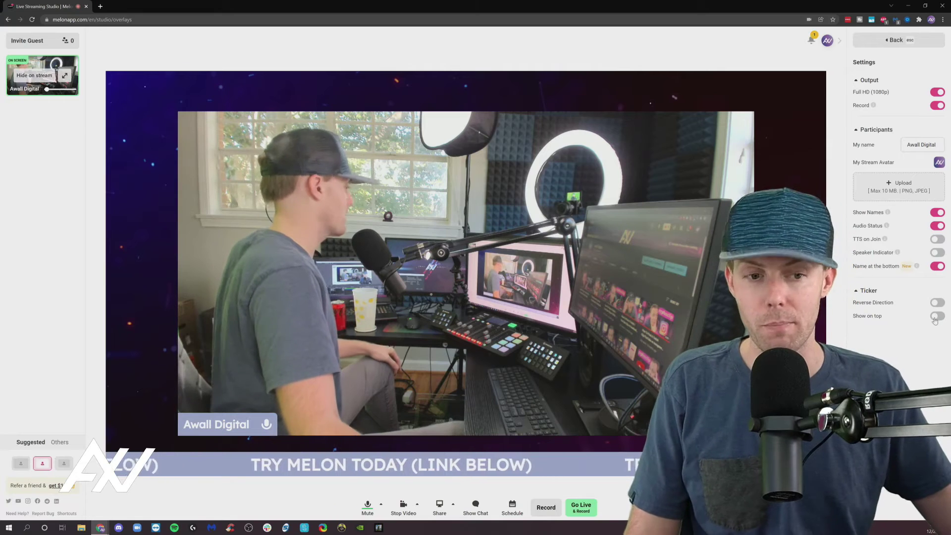
{"action": "left_click", "coordinate": [934, 319]}
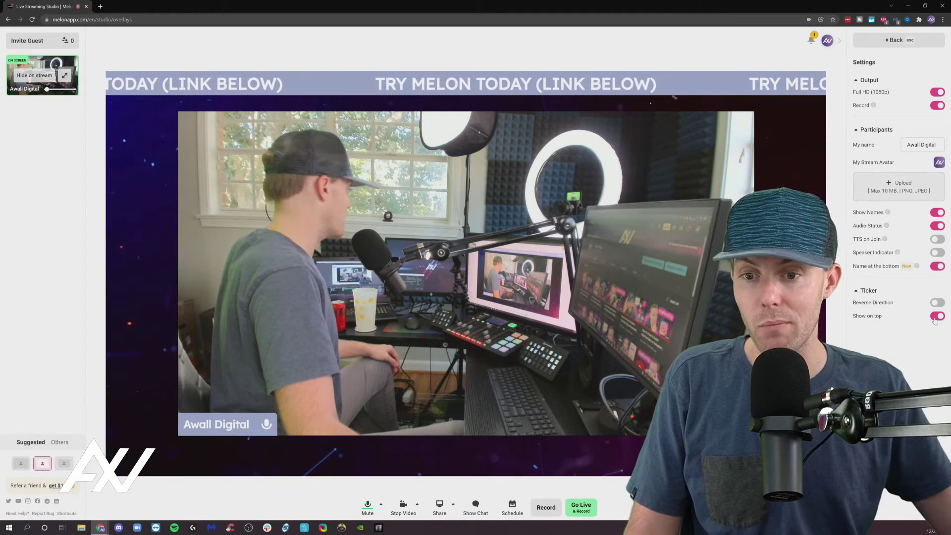
{"action": "left_click", "coordinate": [936, 319]}
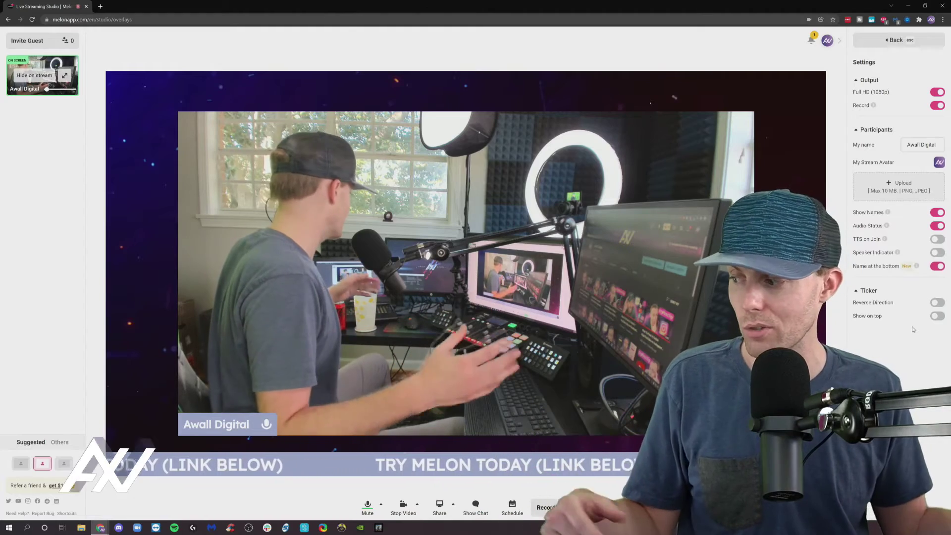
Step: Go to Settings from the avatar's account menu
{"action": "left_click", "coordinate": [828, 41]}
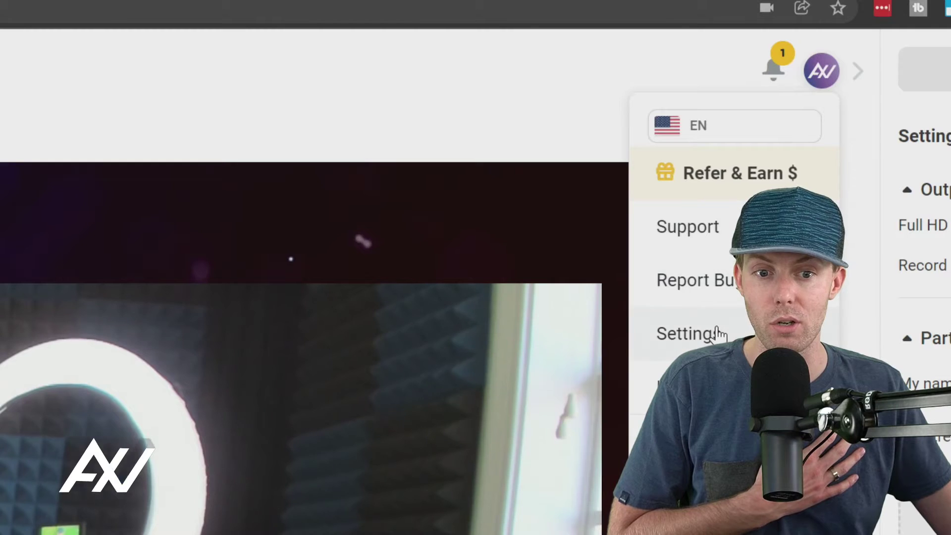
{"action": "left_click", "coordinate": [719, 335]}
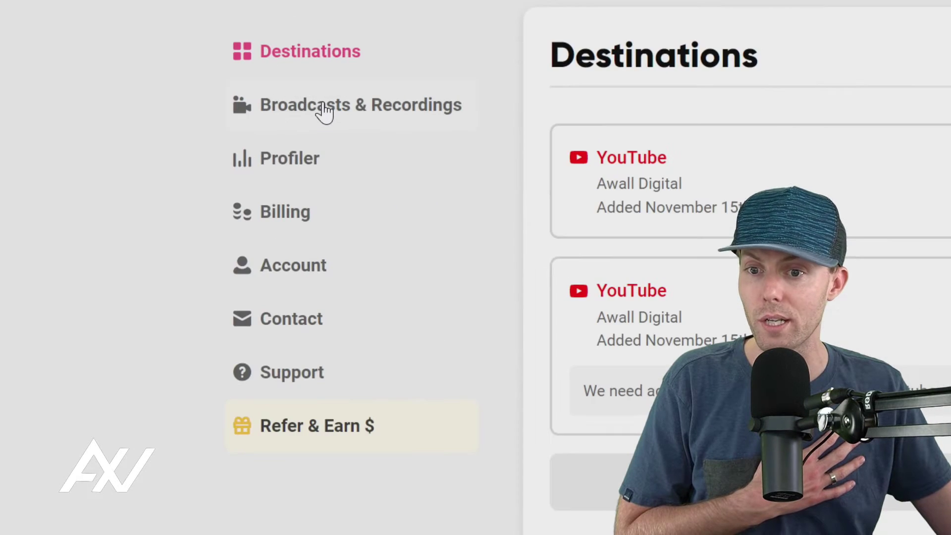
Step: Show Broadcasts & Recordings and open the View options for the latest Test 123 broadcast
{"action": "left_click", "coordinate": [321, 105]}
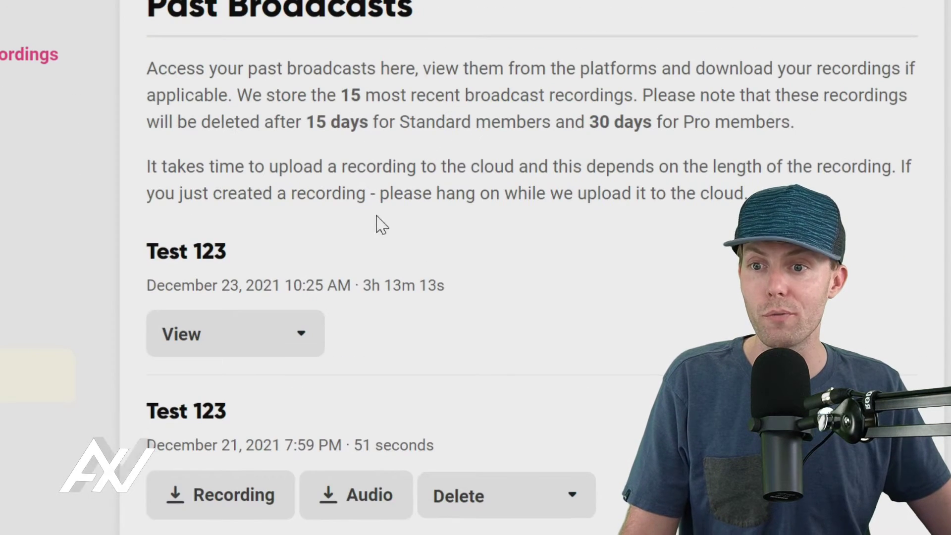
{"action": "left_click", "coordinate": [282, 336]}
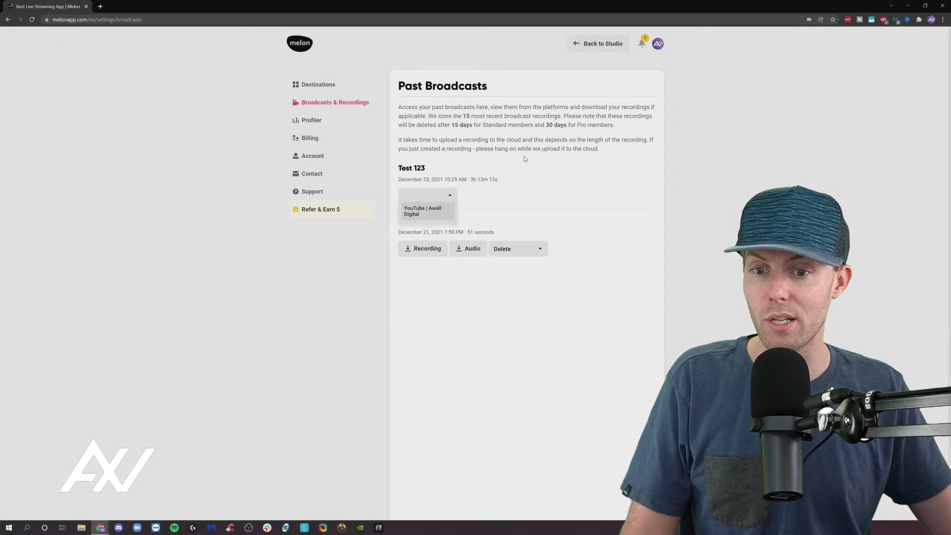
{"action": "left_click", "coordinate": [488, 203]}
{"action": "left_click", "coordinate": [446, 194]}
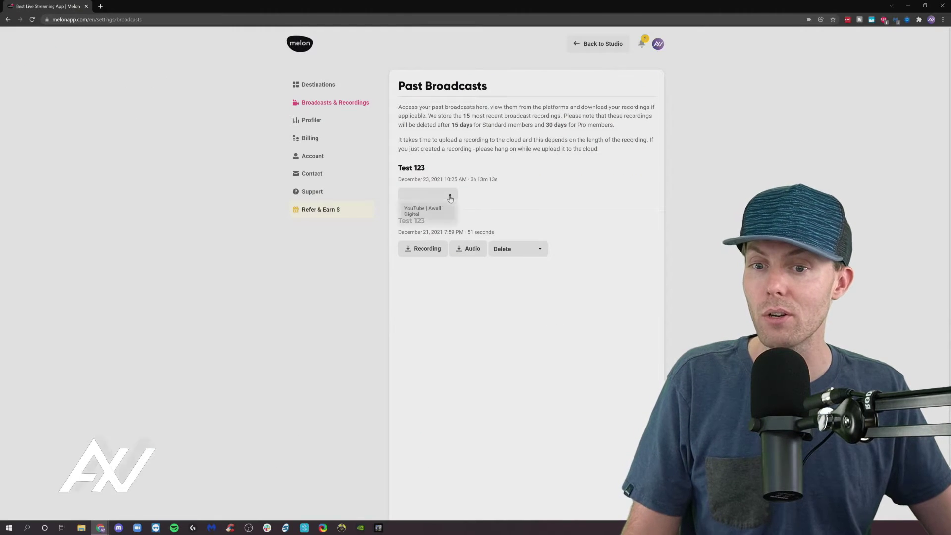
{"action": "left_click", "coordinate": [429, 213]}
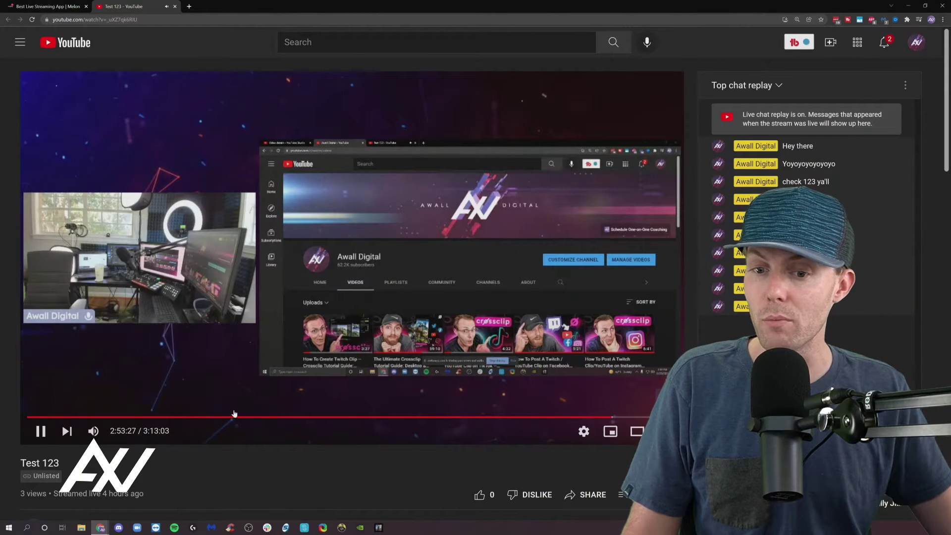
{"action": "left_click", "coordinate": [173, 7]}
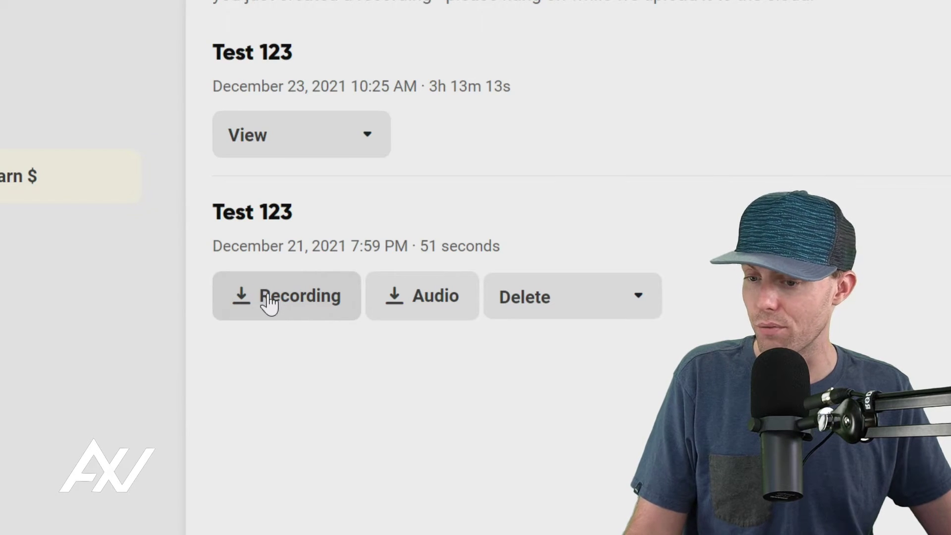
Step: Download the older Test 123's Recording and Audio files, dismissing the Delete options
{"action": "left_click", "coordinate": [267, 300]}
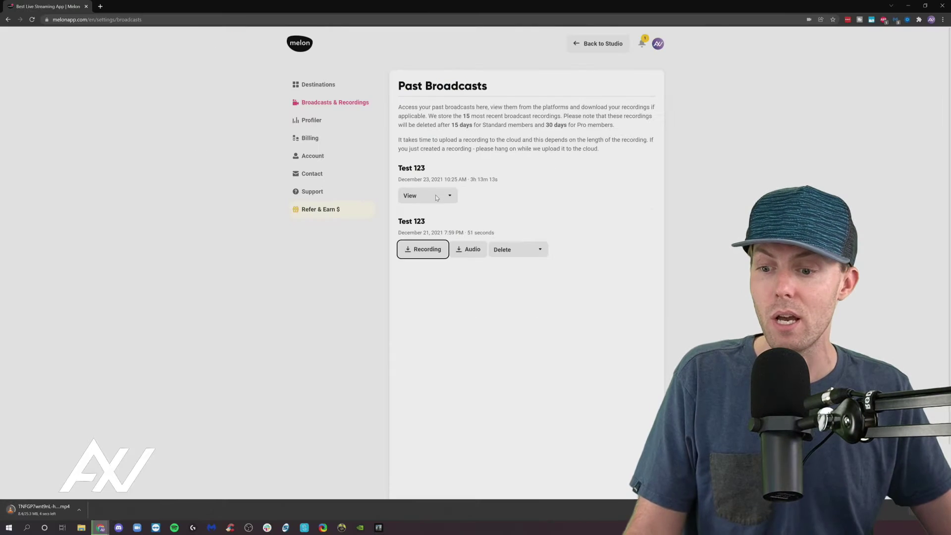
{"action": "left_click", "coordinate": [472, 250]}
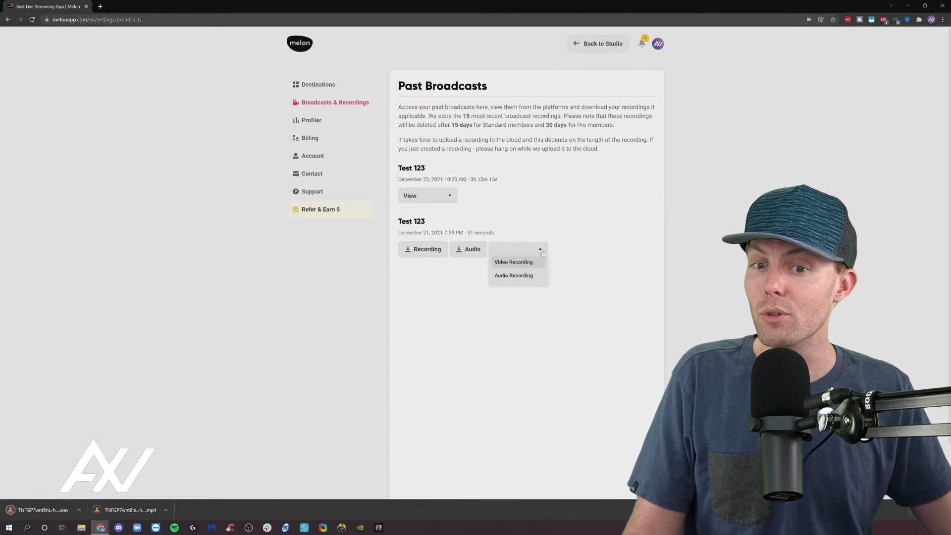
{"action": "left_click", "coordinate": [544, 251]}
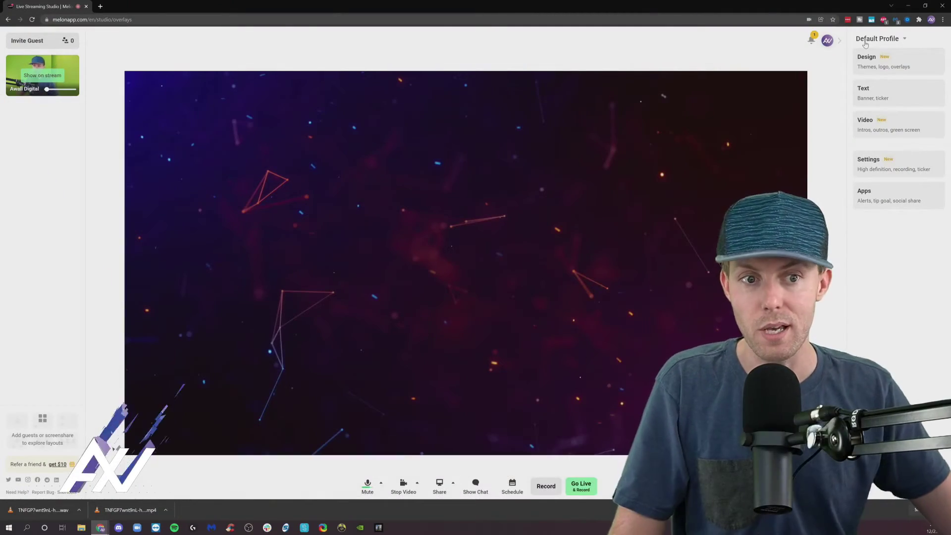
Step: Collapse and reopen the side Menu, then choose the Video card
{"action": "left_click", "coordinate": [842, 43]}
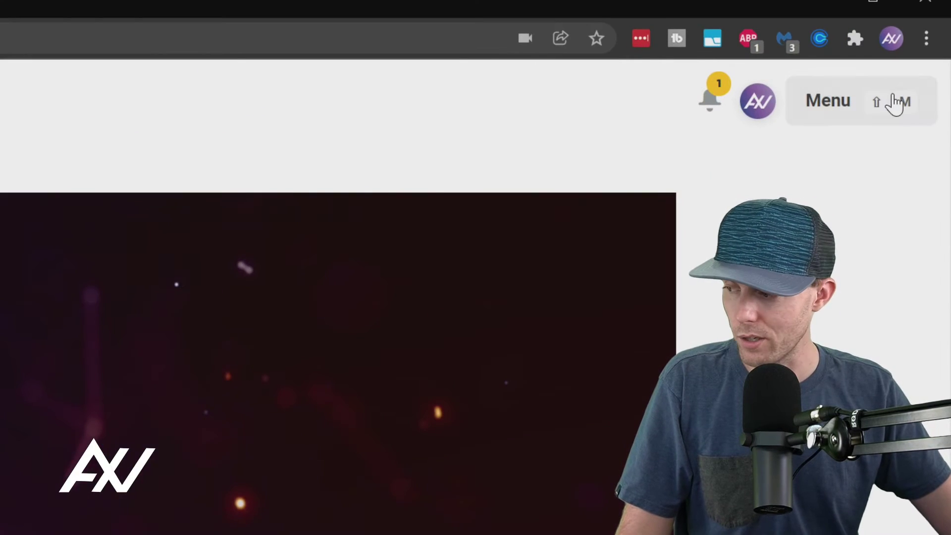
{"action": "left_click", "coordinate": [896, 102]}
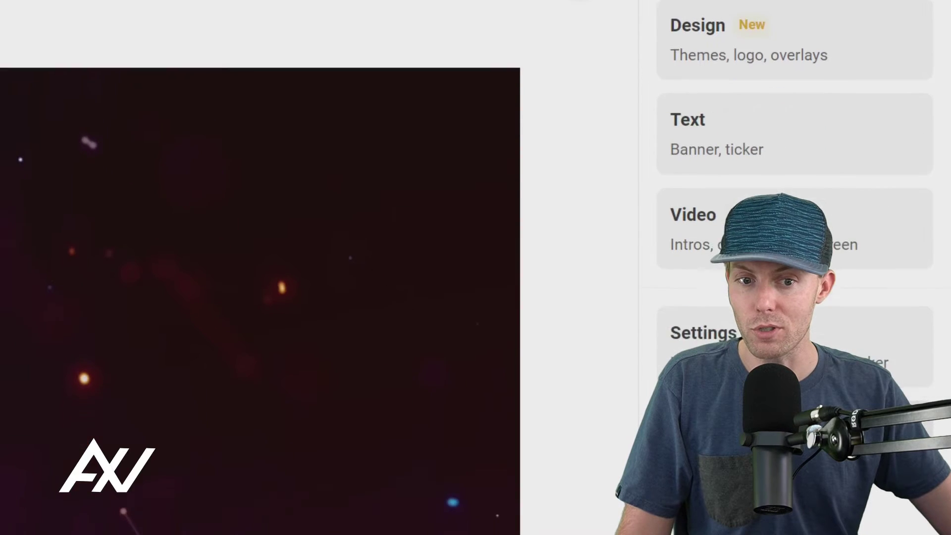
{"action": "left_click", "coordinate": [822, 148]}
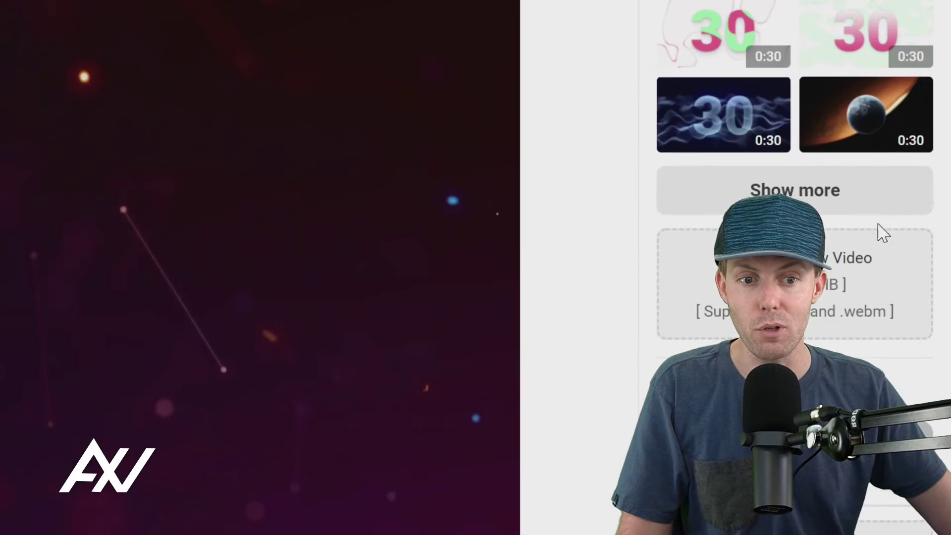
Step: Expand the video clips with Show more and scroll through the full list
{"action": "left_click", "coordinate": [858, 204]}
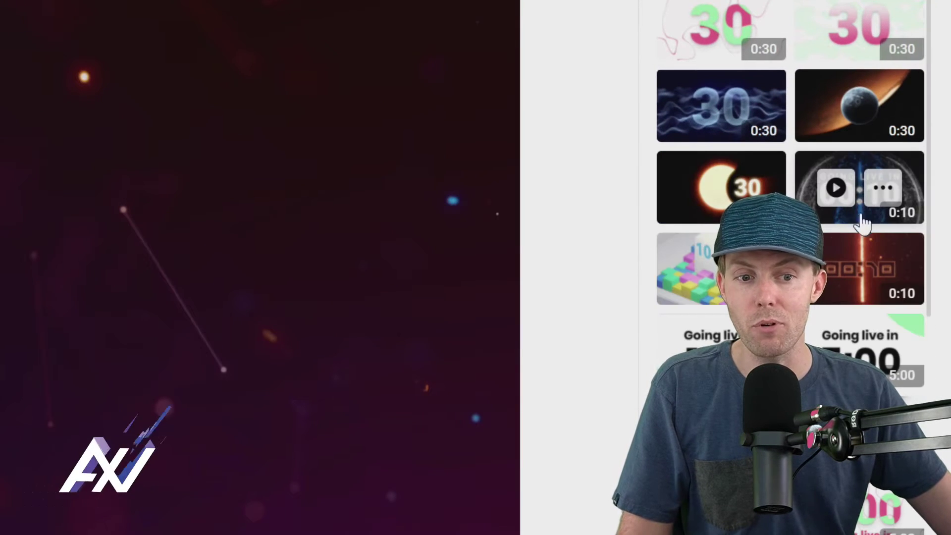
{"action": "scroll", "coordinate": [861, 223], "scroll_direction": "down", "scroll_amount": 6}
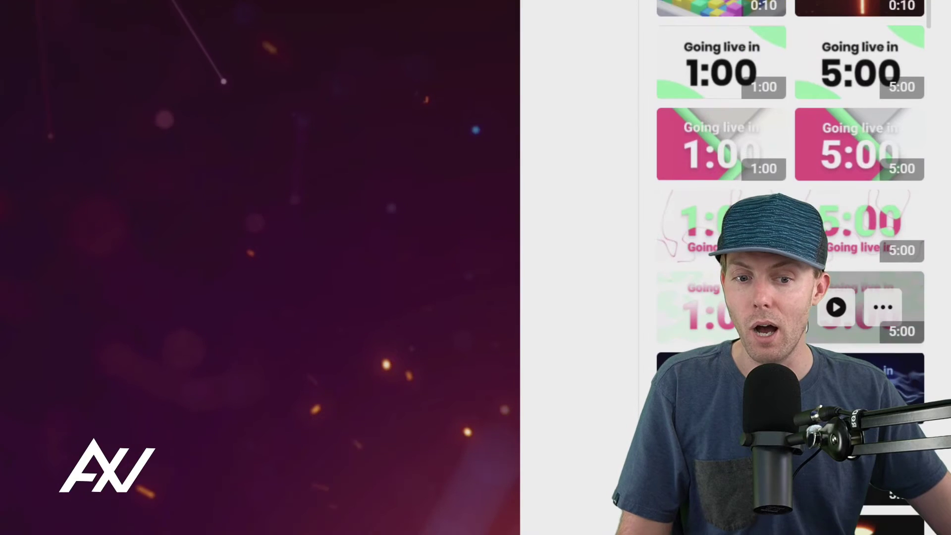
{"action": "scroll", "coordinate": [859, 307], "scroll_direction": "down", "scroll_amount": 10}
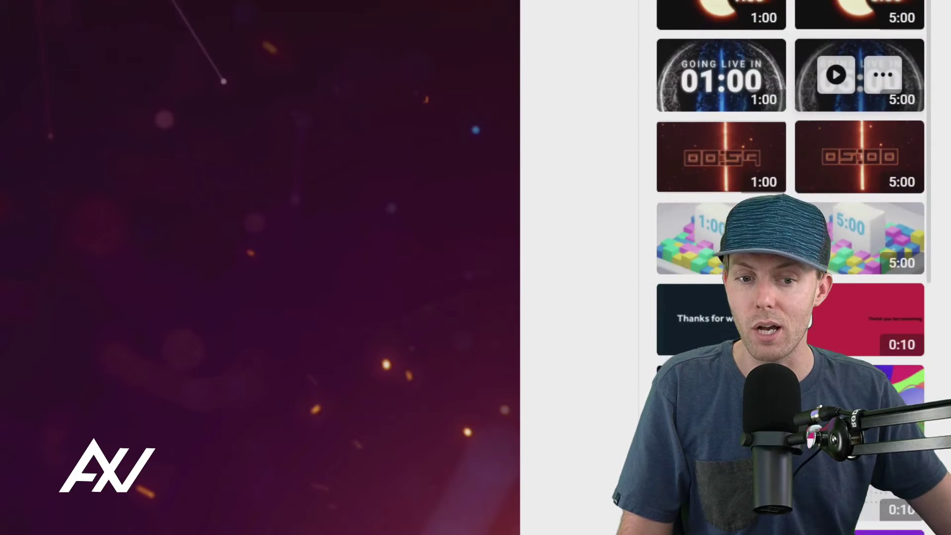
{"action": "scroll", "coordinate": [859, 199], "scroll_direction": "down", "scroll_amount": 2}
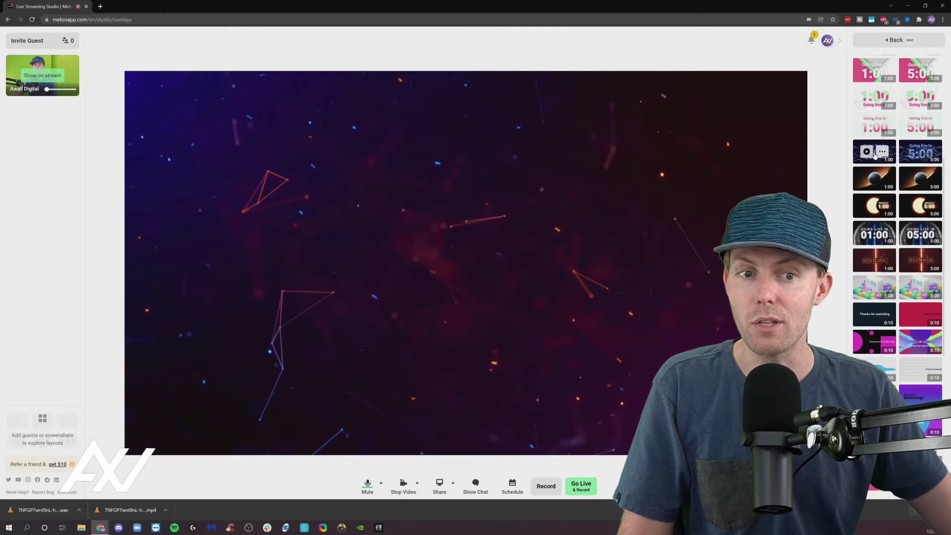
Step: Play the 'Going live in' 1:00 countdown on stage, then stop it
{"action": "left_click", "coordinate": [868, 151]}
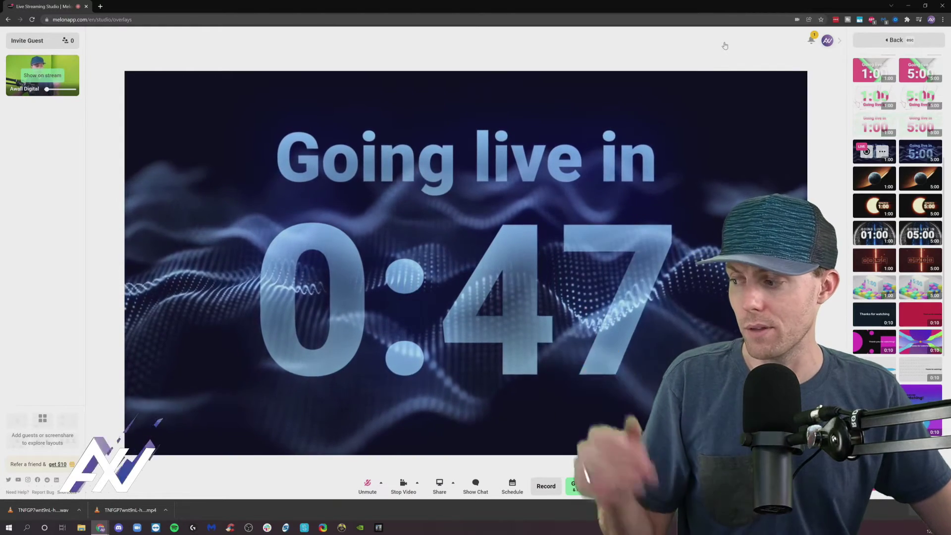
{"action": "left_click", "coordinate": [866, 151]}
{"action": "scroll", "coordinate": [894, 231], "scroll_direction": "down", "scroll_amount": 6}
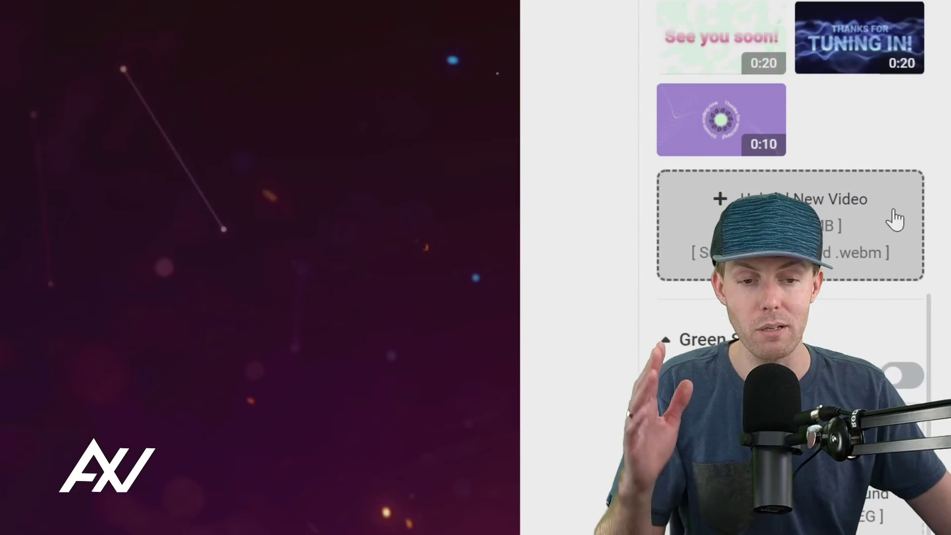
Step: Pick the 'Awall Digital Logo Animation' video as a clip upload, then return to the Clips list
{"action": "scroll", "coordinate": [894, 219], "scroll_direction": "down", "scroll_amount": 2}
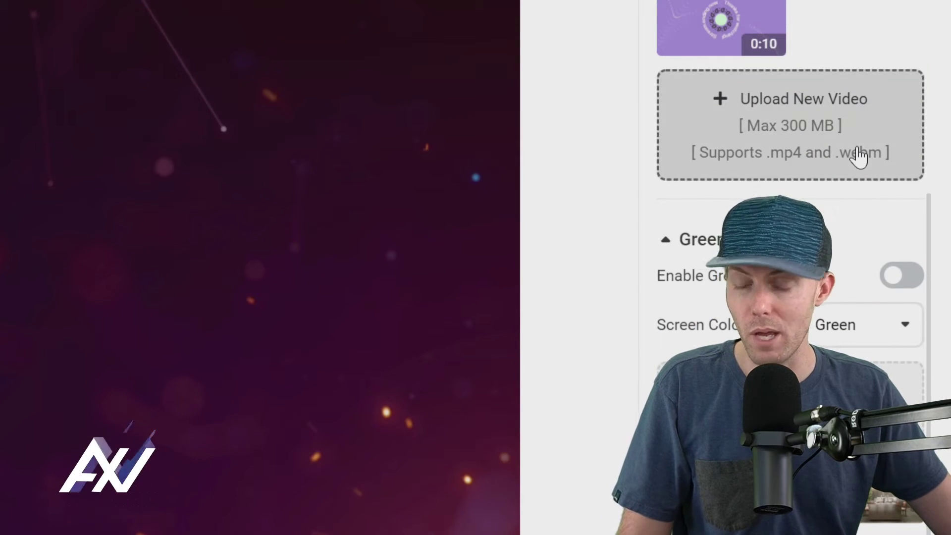
{"action": "left_click", "coordinate": [858, 142]}
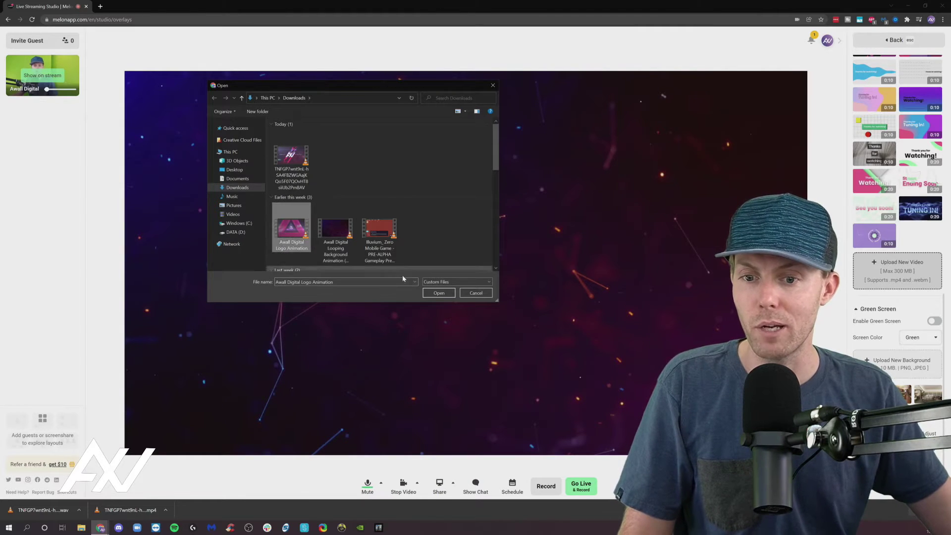
{"action": "left_click", "coordinate": [438, 294]}
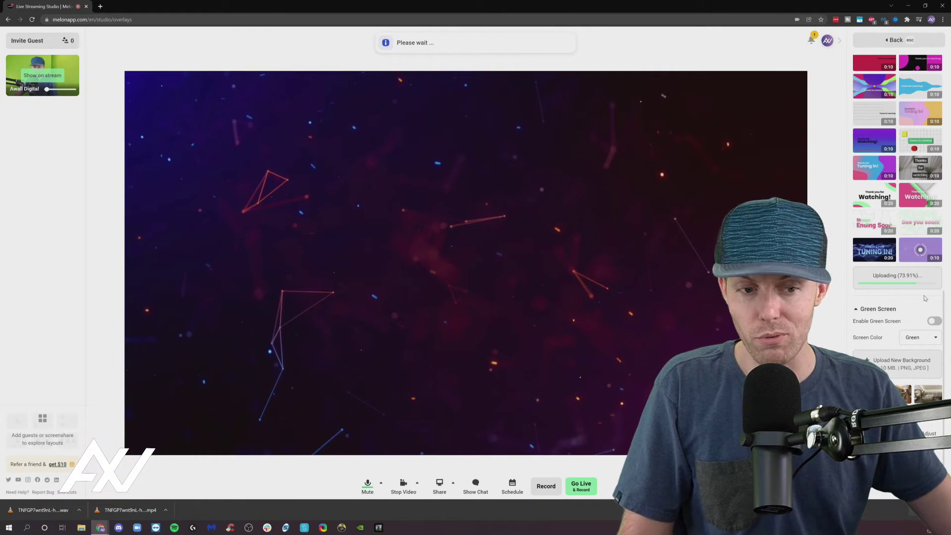
{"action": "scroll", "coordinate": [922, 269], "scroll_direction": "up", "scroll_amount": 15}
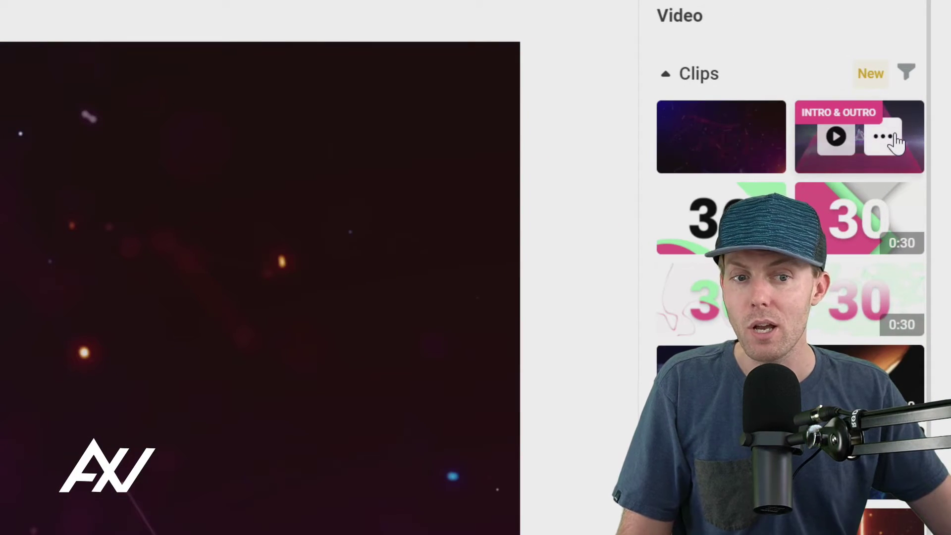
Step: Remove both the intro and outro roles from the pink triangle clip
{"action": "left_click", "coordinate": [883, 138]}
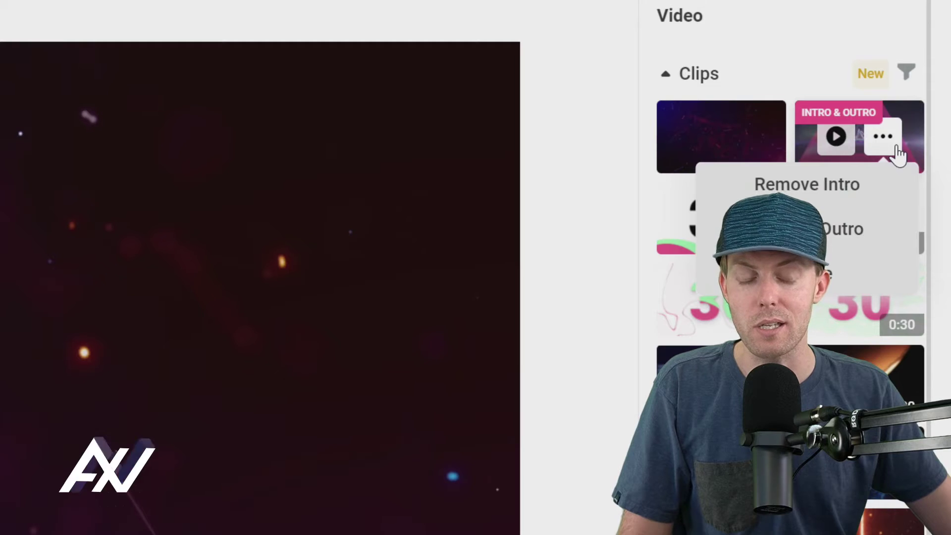
{"action": "left_click", "coordinate": [823, 200]}
{"action": "left_click", "coordinate": [881, 136]}
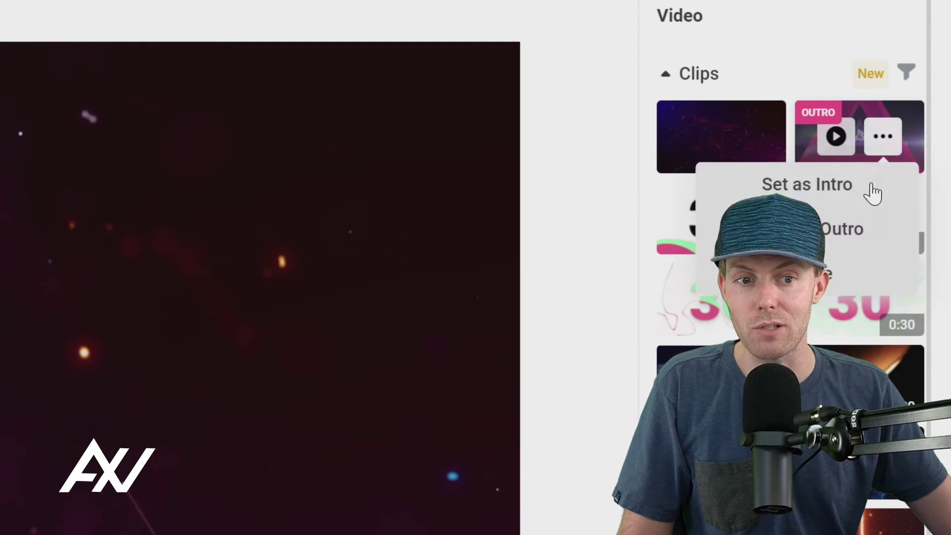
{"action": "left_click", "coordinate": [858, 237]}
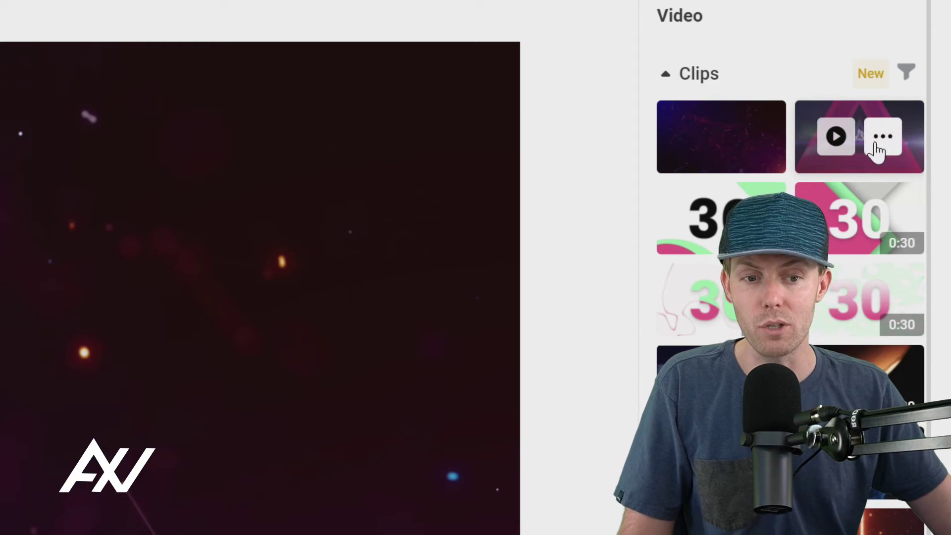
Step: Set the triangle clip as intro and the purple particle clip as outro
{"action": "left_click", "coordinate": [883, 138]}
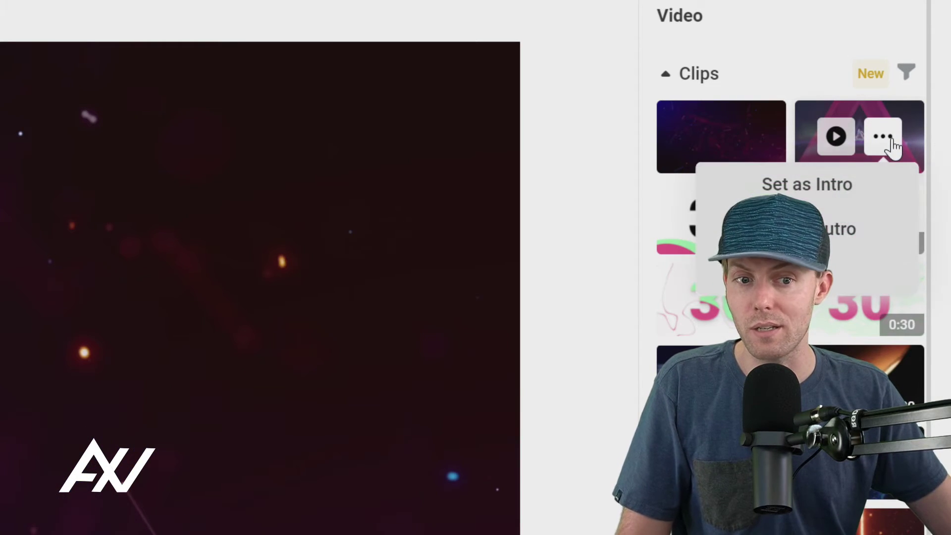
{"action": "left_click", "coordinate": [822, 187]}
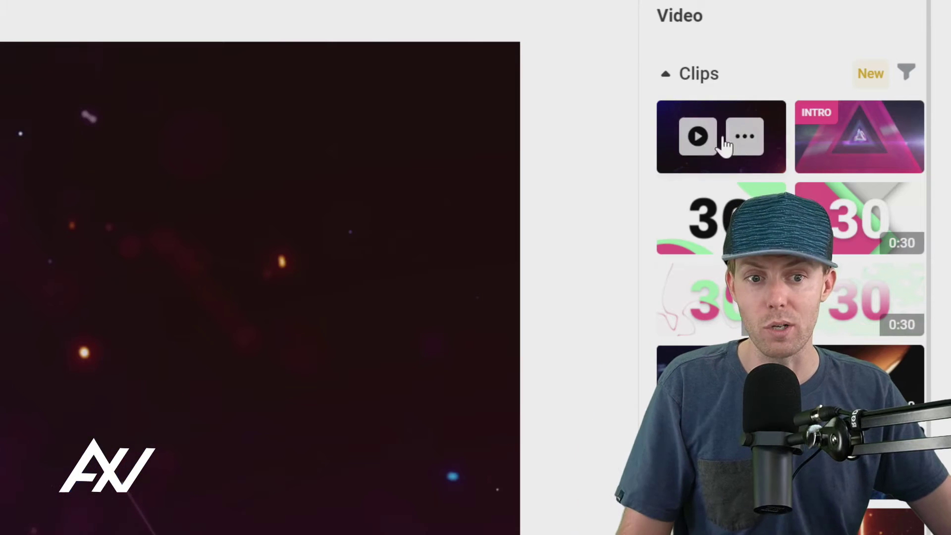
{"action": "left_click", "coordinate": [746, 139]}
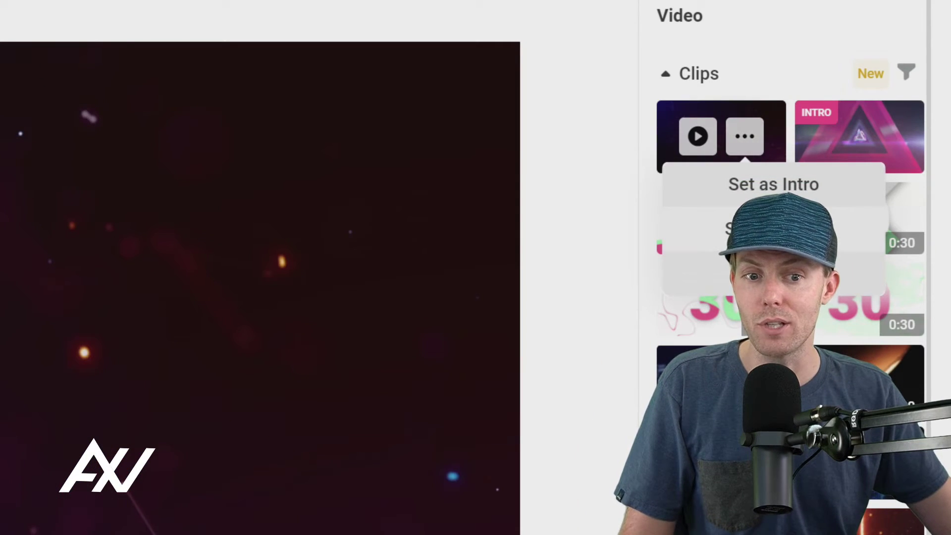
{"action": "left_click", "coordinate": [774, 228]}
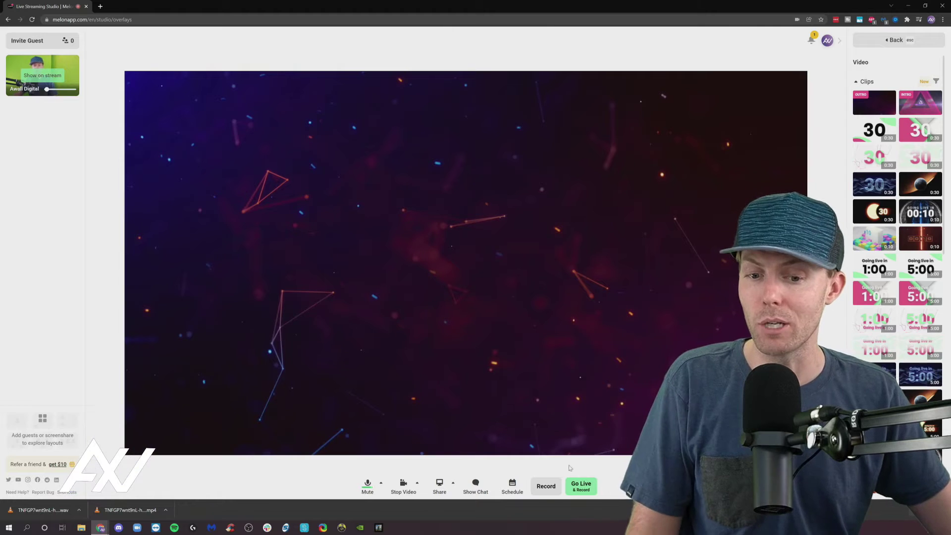
Step: Set up a recording titled 'TEST 123' and start it
{"action": "left_click", "coordinate": [545, 486]}
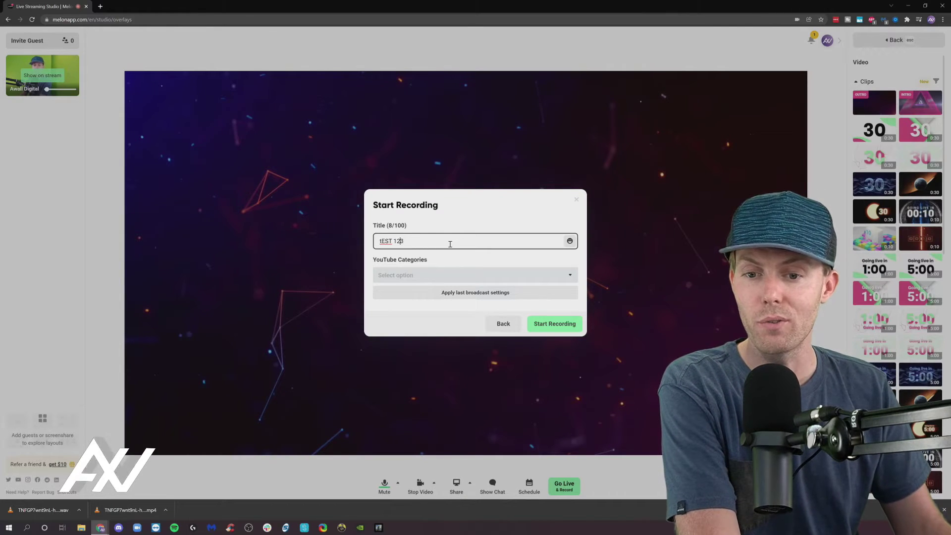
{"action": "key", "text": "Home"}
{"action": "key", "text": "Delete"}
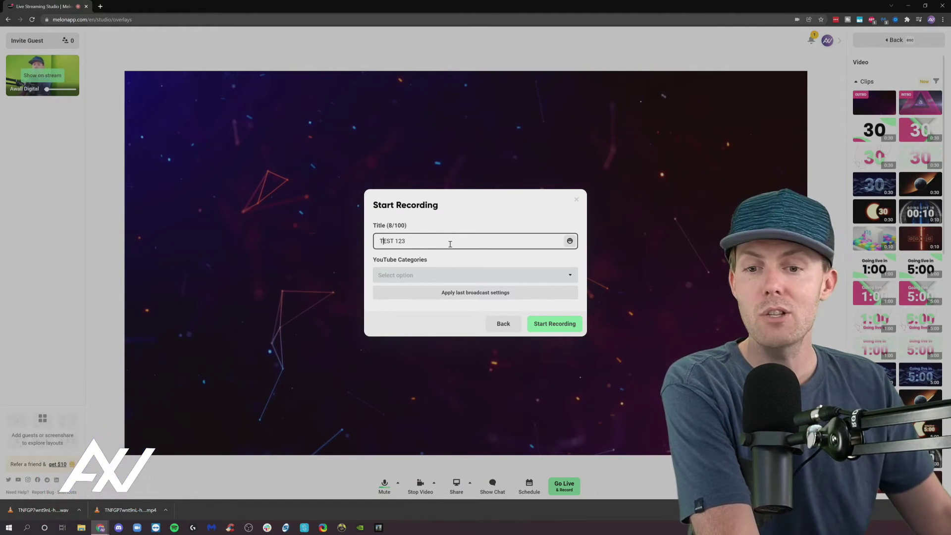
{"action": "left_click", "coordinate": [552, 325]}
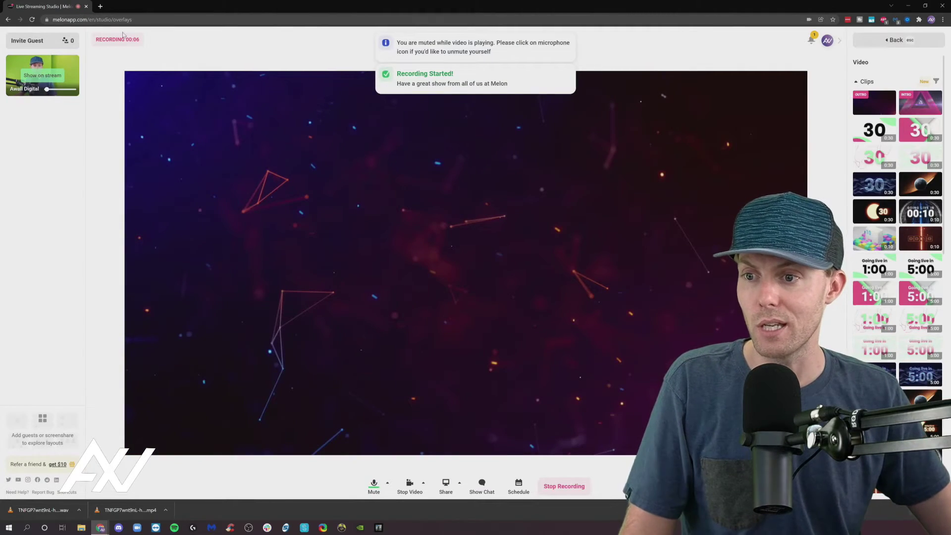
Step: Stop the recording with Play Outro & End Recording
{"action": "left_click", "coordinate": [48, 77]}
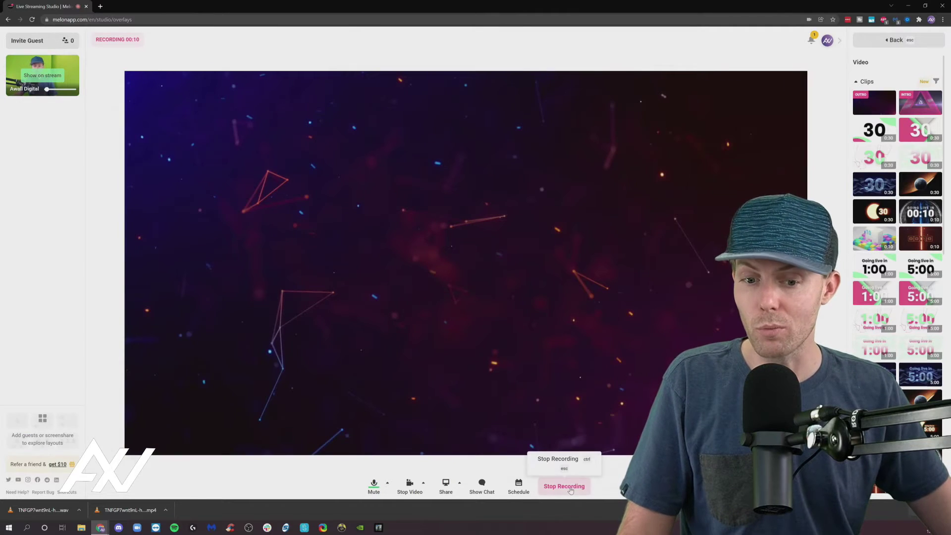
{"action": "left_click", "coordinate": [570, 489]}
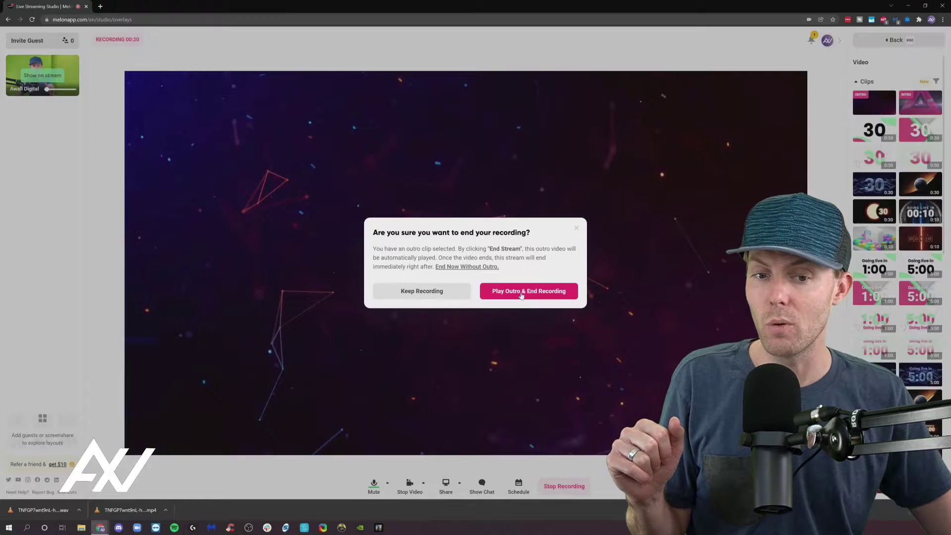
{"action": "left_click", "coordinate": [639, 287]}
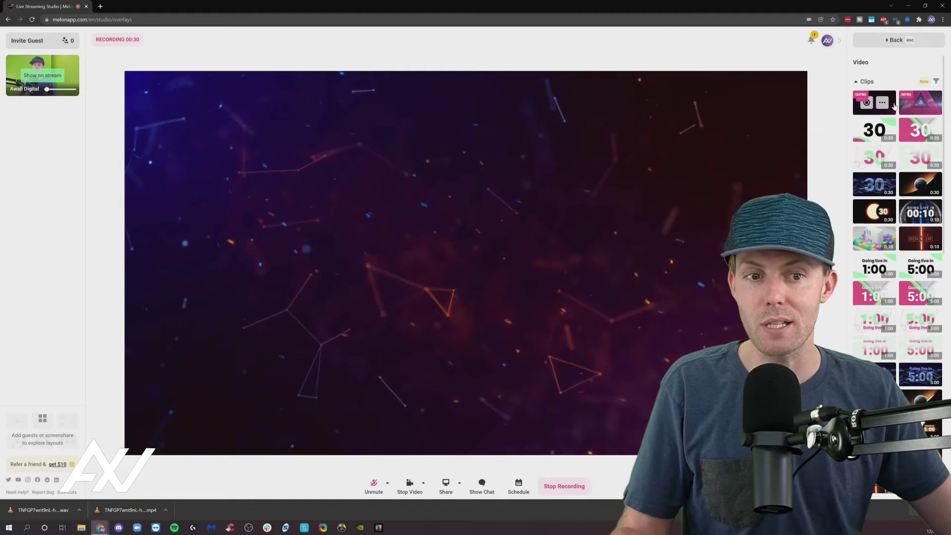
{"action": "left_click", "coordinate": [933, 79]}
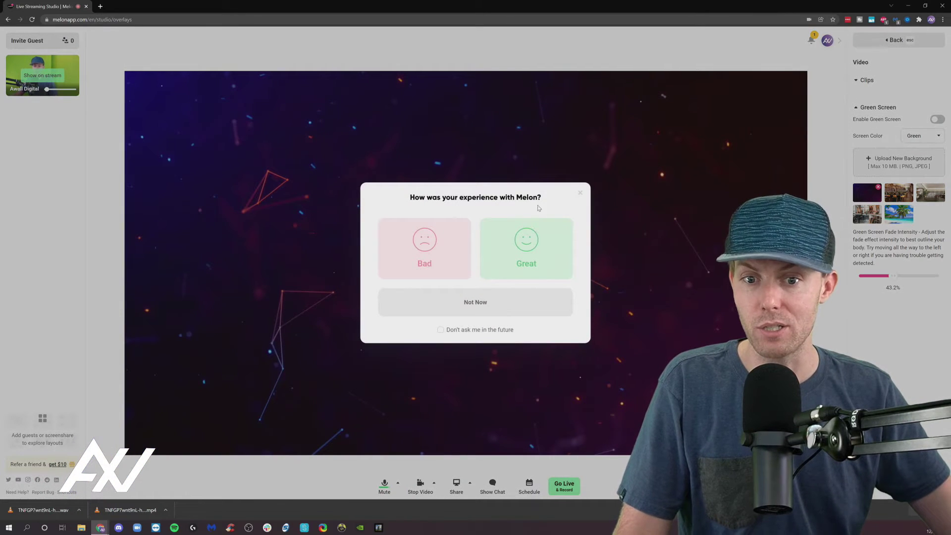
Step: Answer the feedback prompt, close the 'Stream successfully recorded' dialog, and show the webcam on stream
{"action": "left_click", "coordinate": [516, 246]}
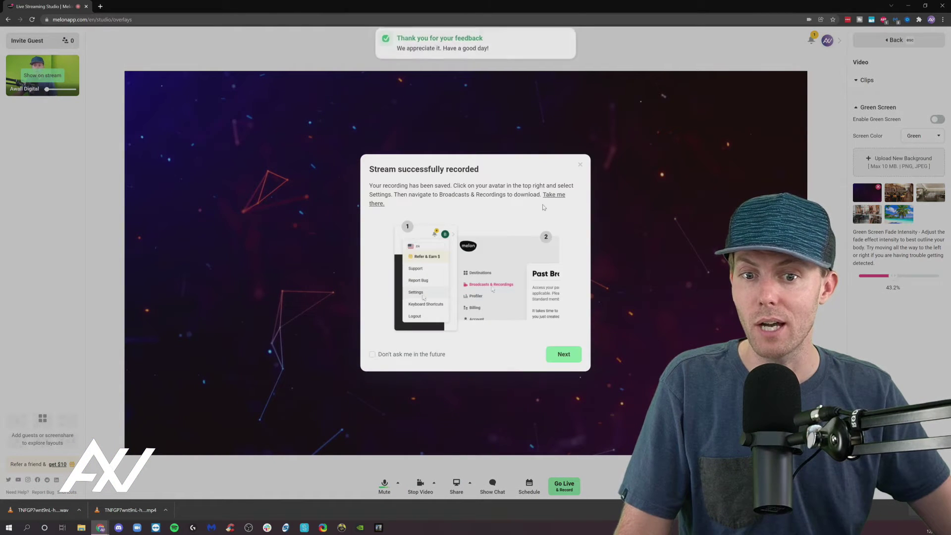
{"action": "left_click", "coordinate": [580, 166]}
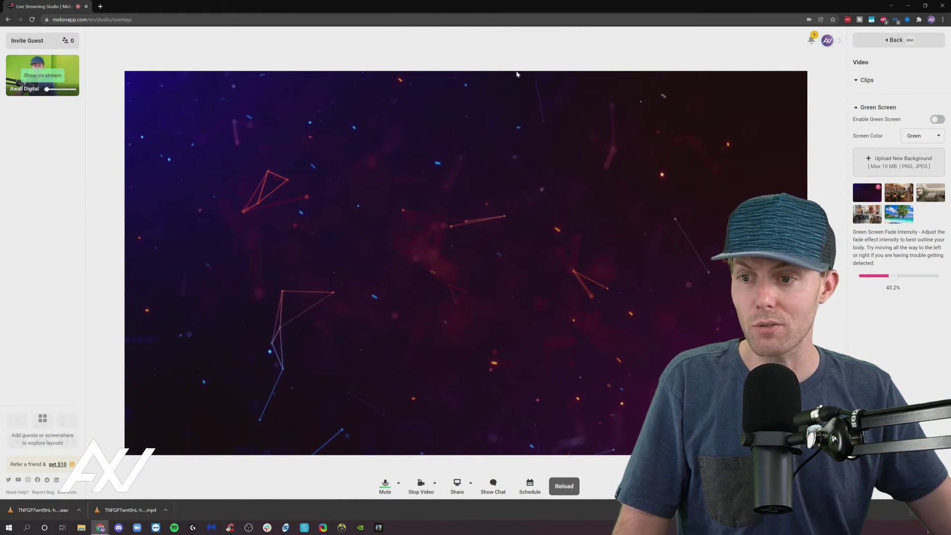
{"action": "left_click", "coordinate": [43, 77]}
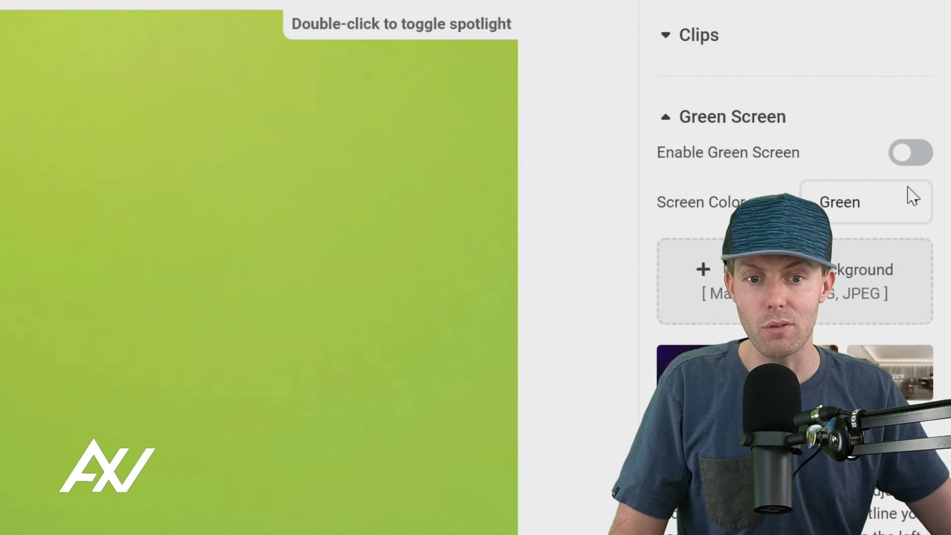
Step: Enable green screen removal with the key colour left on Green, accepting the warning
{"action": "left_click", "coordinate": [910, 197]}
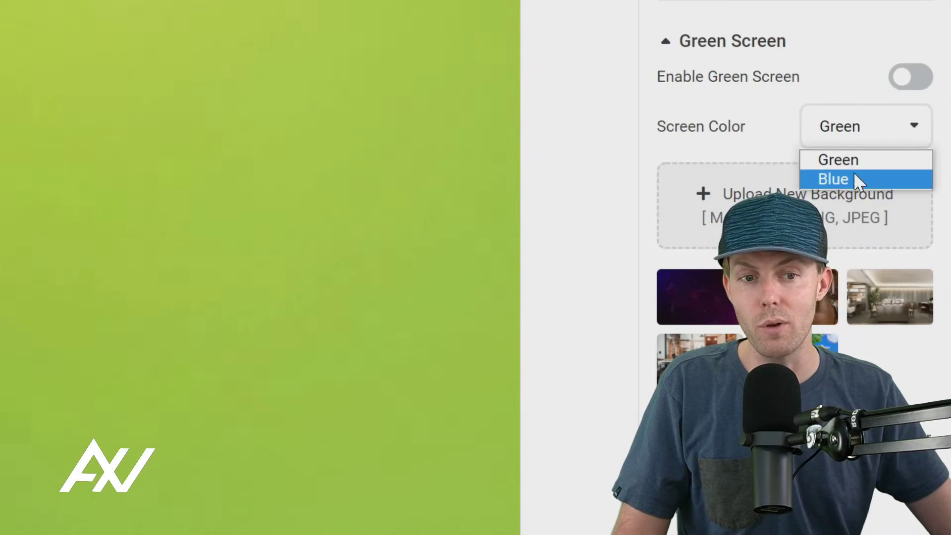
{"action": "left_click", "coordinate": [854, 179]}
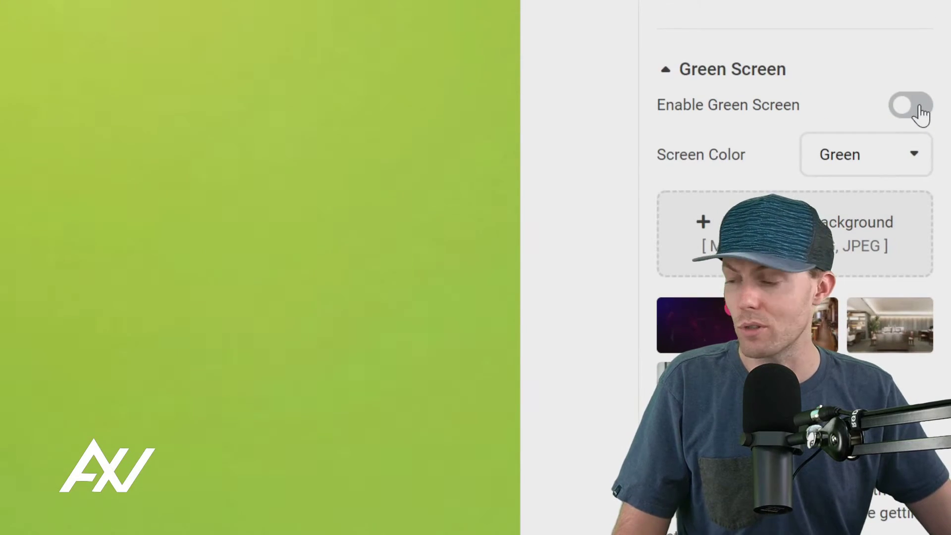
{"action": "left_click", "coordinate": [919, 107]}
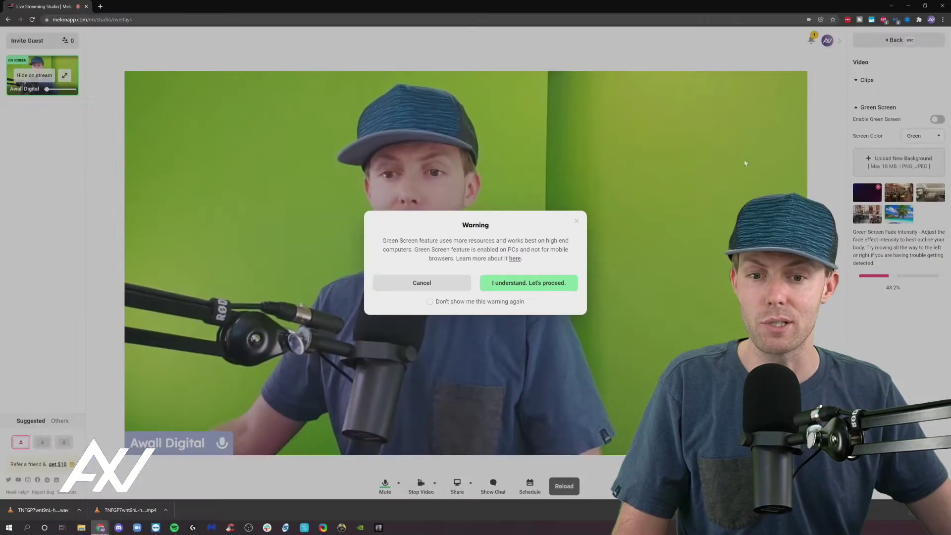
{"action": "key", "text": "Return"}
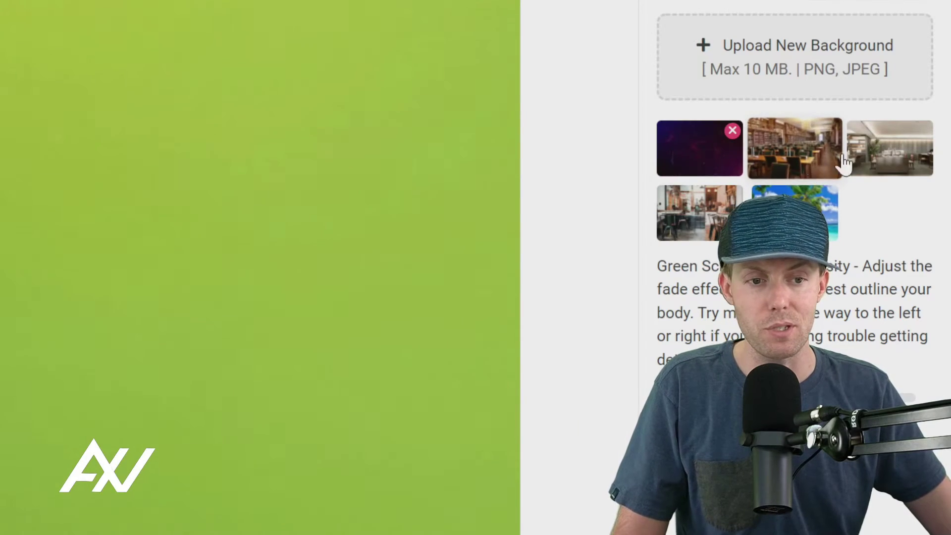
Step: Use the purple particle image as backdrop and tune fade intensity to about 42%
{"action": "left_click", "coordinate": [709, 158]}
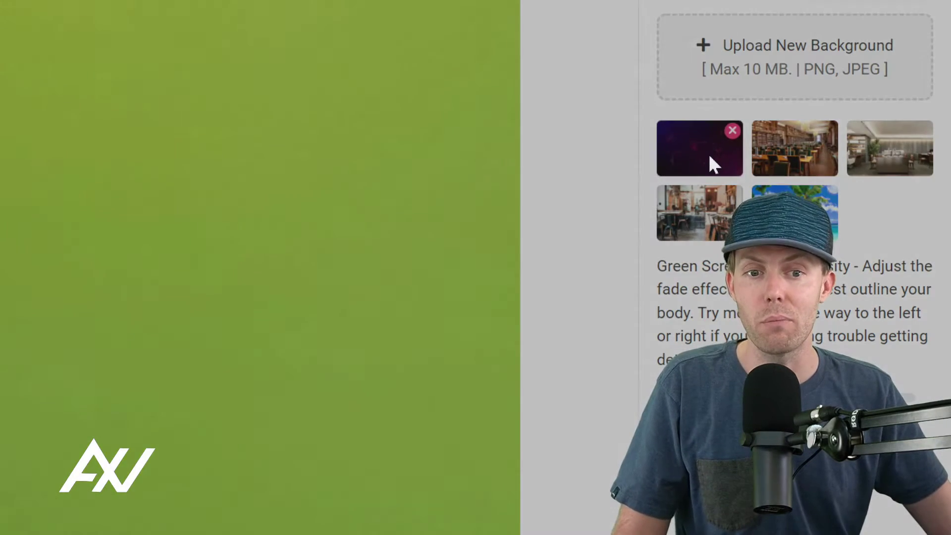
{"action": "key", "text": "Return"}
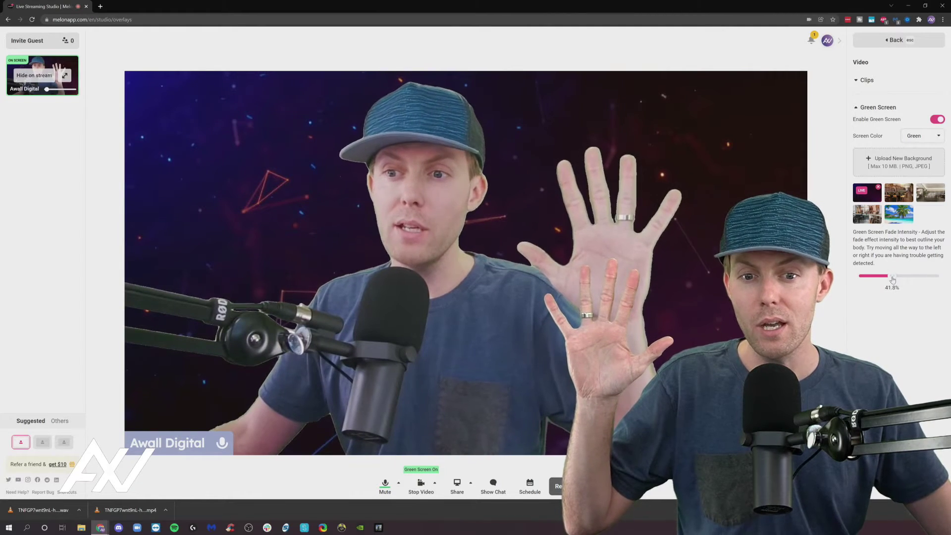
{"action": "left_click_drag", "start_coordinate": [893, 280], "coordinate": [889, 279]}
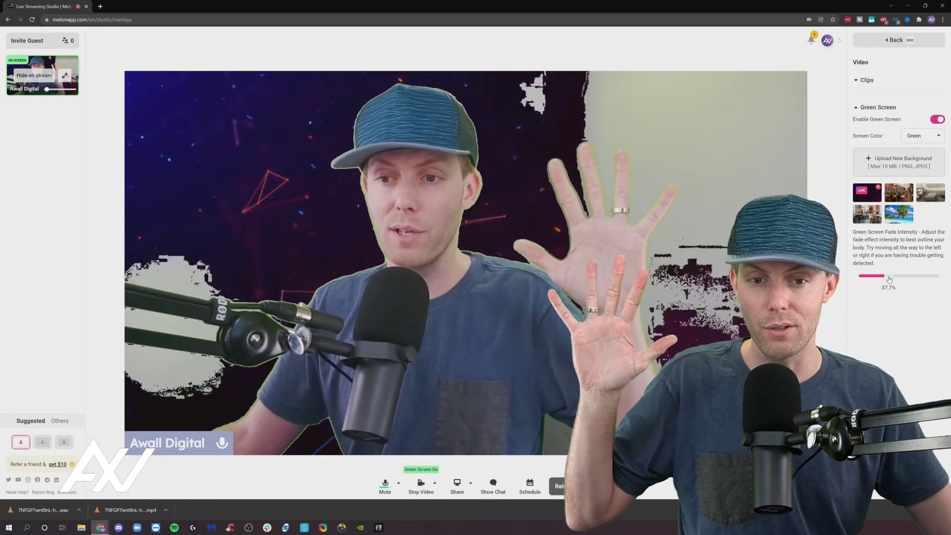
{"action": "left_click_drag", "start_coordinate": [889, 279], "coordinate": [899, 279]}
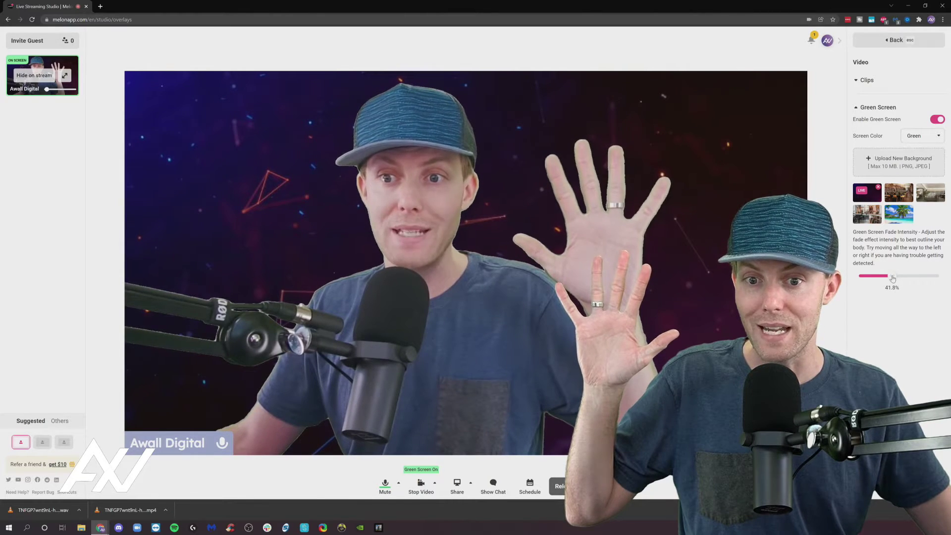
{"action": "left_click_drag", "start_coordinate": [893, 278], "coordinate": [893, 280]}
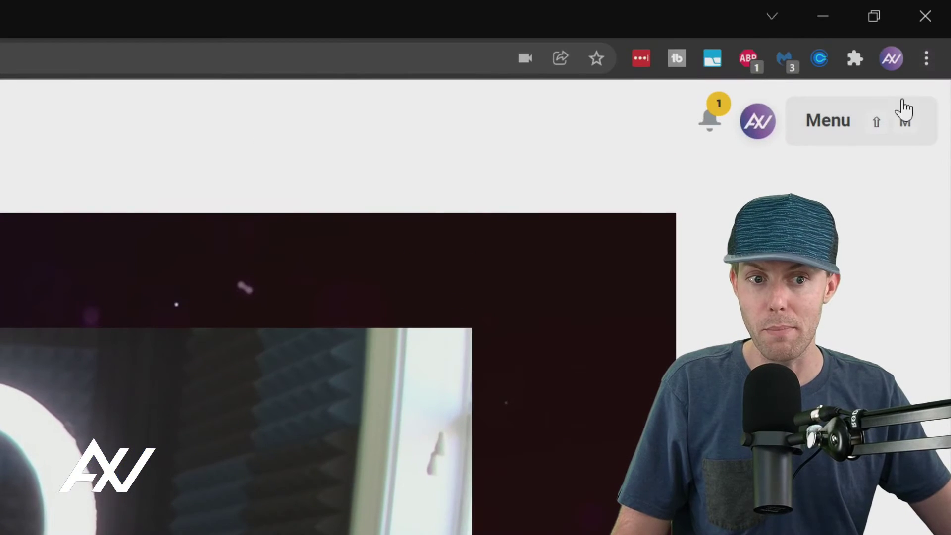
Step: Turn on the Record toggle under Output in studio settings, then go back to the main options
{"action": "left_click", "coordinate": [875, 122]}
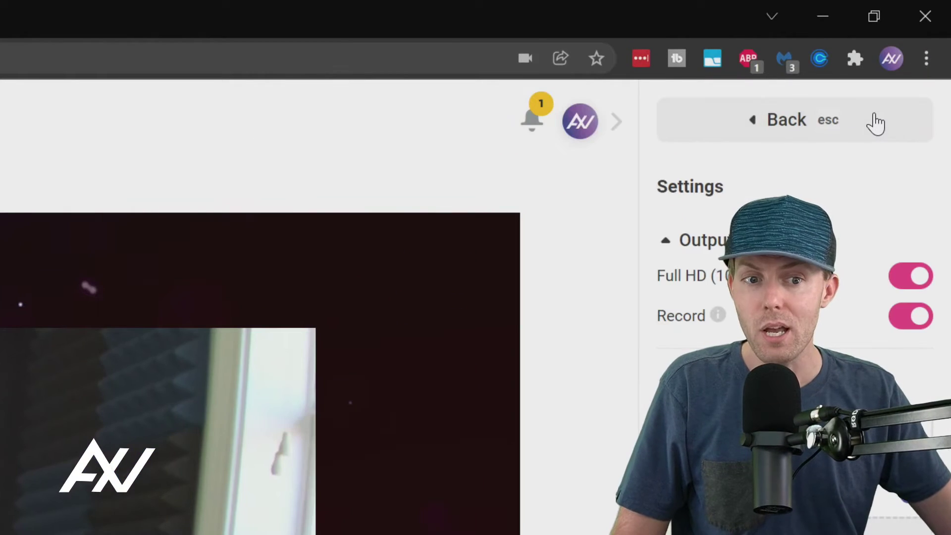
{"action": "left_click", "coordinate": [801, 126]}
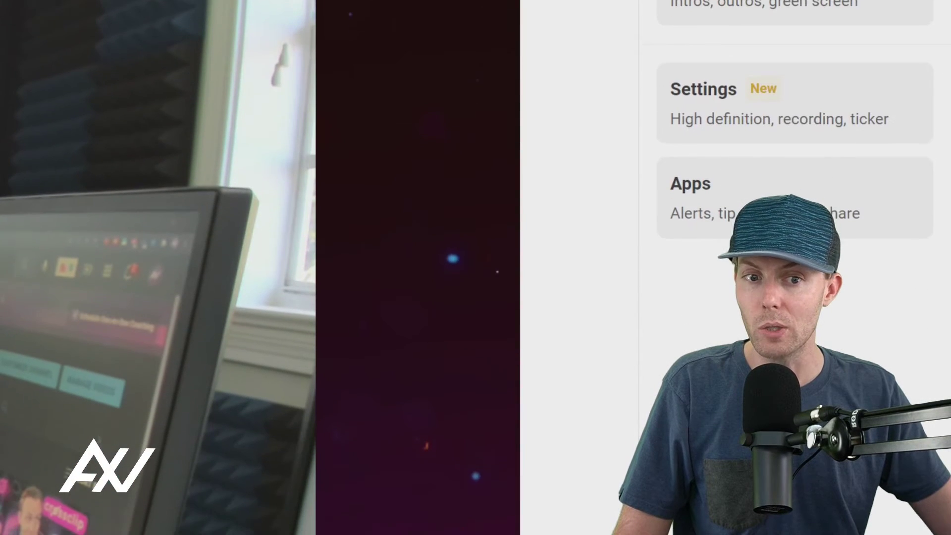
{"action": "left_click", "coordinate": [820, 106]}
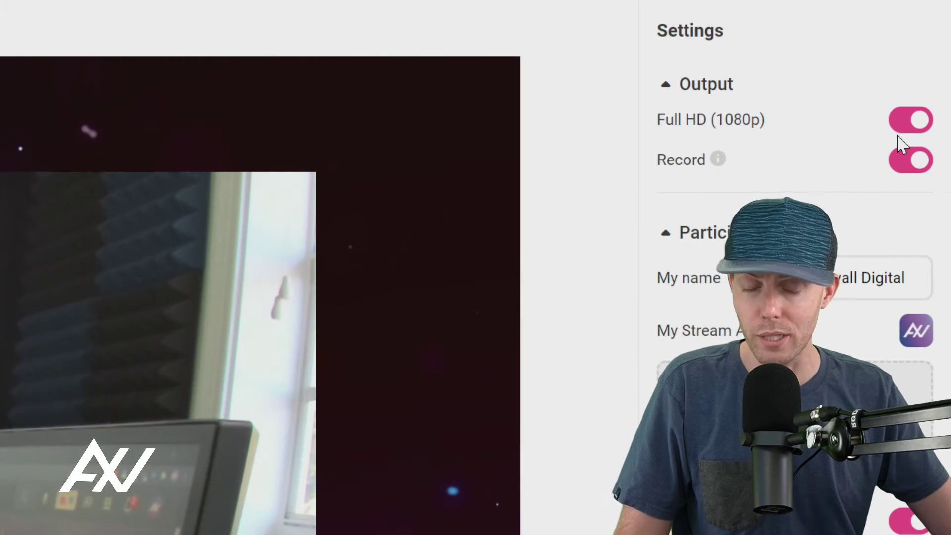
{"action": "left_click", "coordinate": [912, 161]}
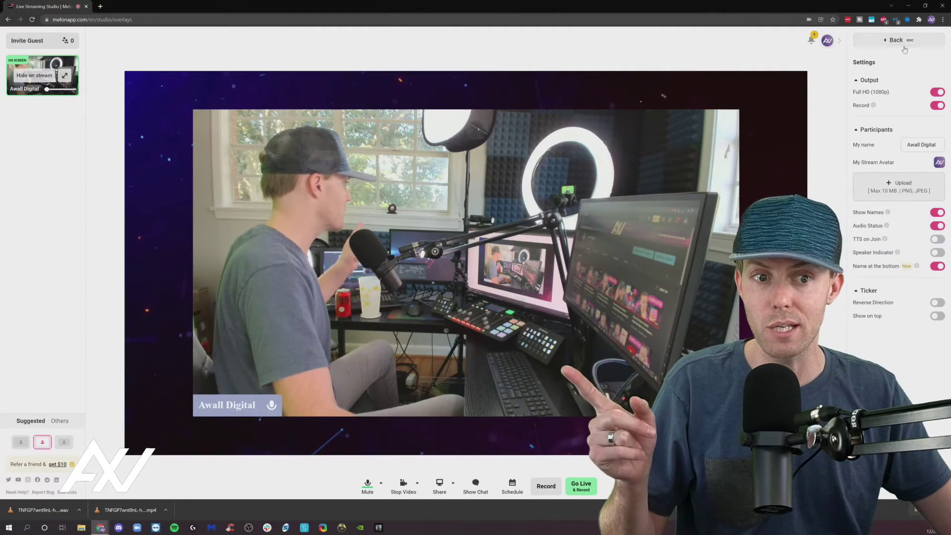
{"action": "left_click", "coordinate": [862, 39]}
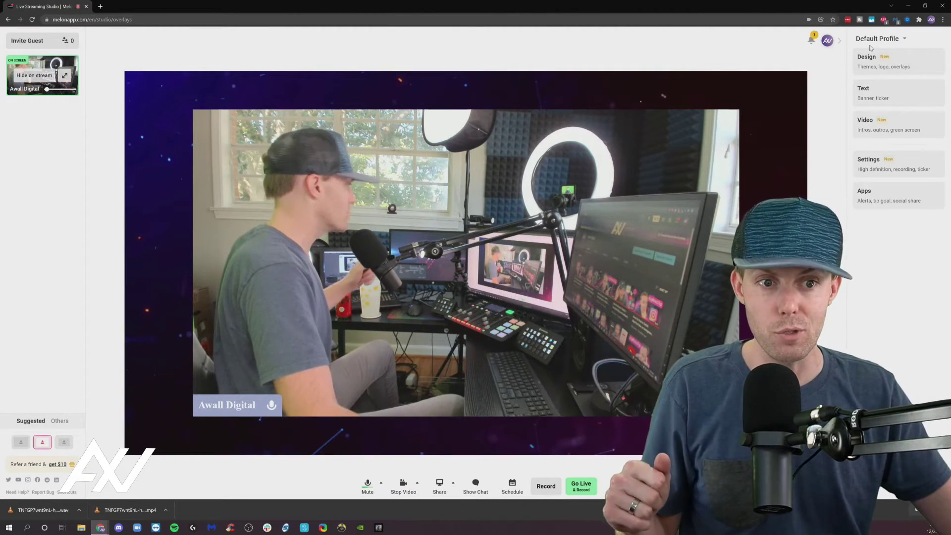
Step: Close the profile panel and start a non-live recording titled MELON
{"action": "left_click", "coordinate": [840, 42]}
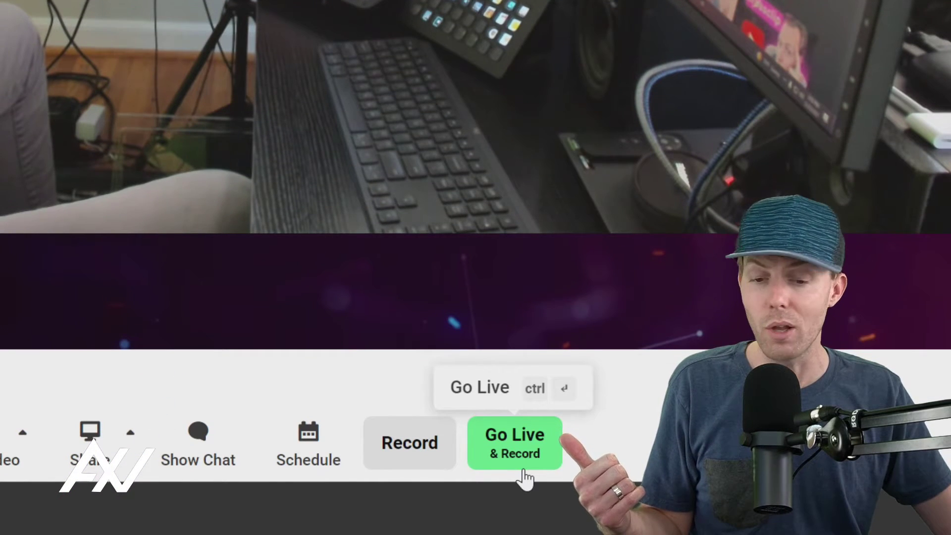
{"action": "left_click", "coordinate": [425, 452]}
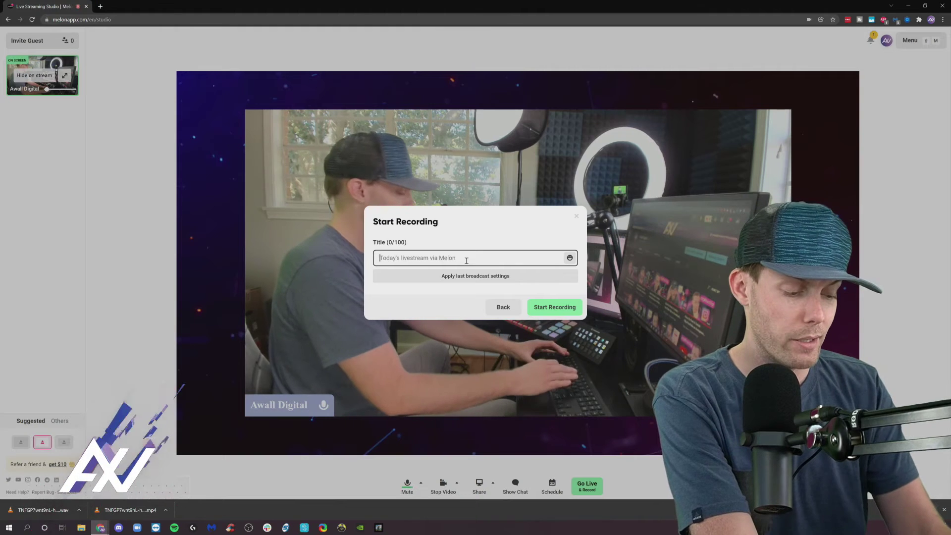
{"action": "type", "text": "ME"}
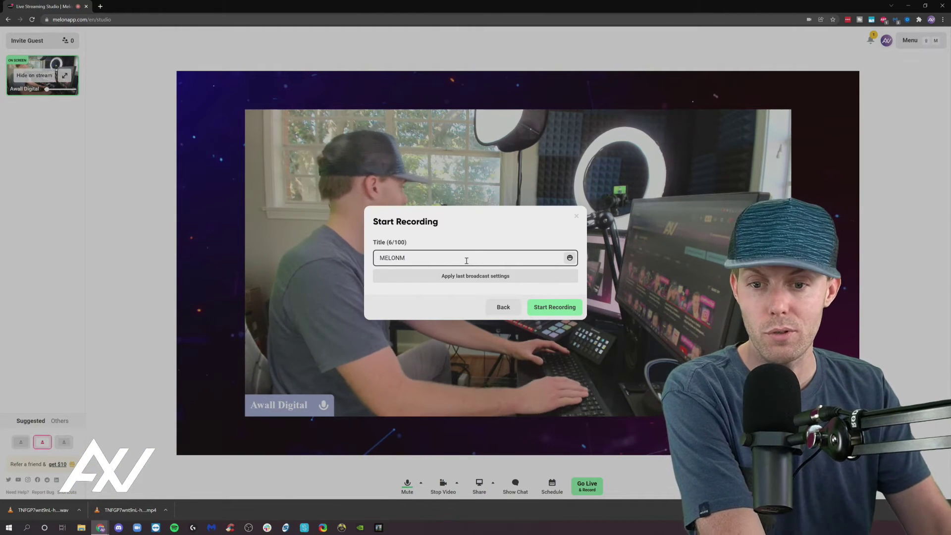
{"action": "type", "text": "LONM"}
{"action": "key", "text": "BackSpace"}
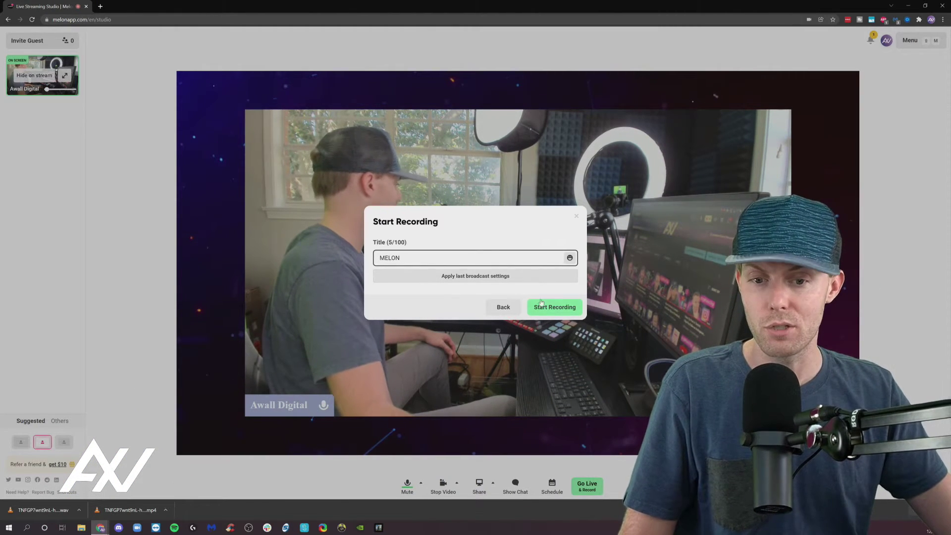
{"action": "left_click", "coordinate": [548, 312]}
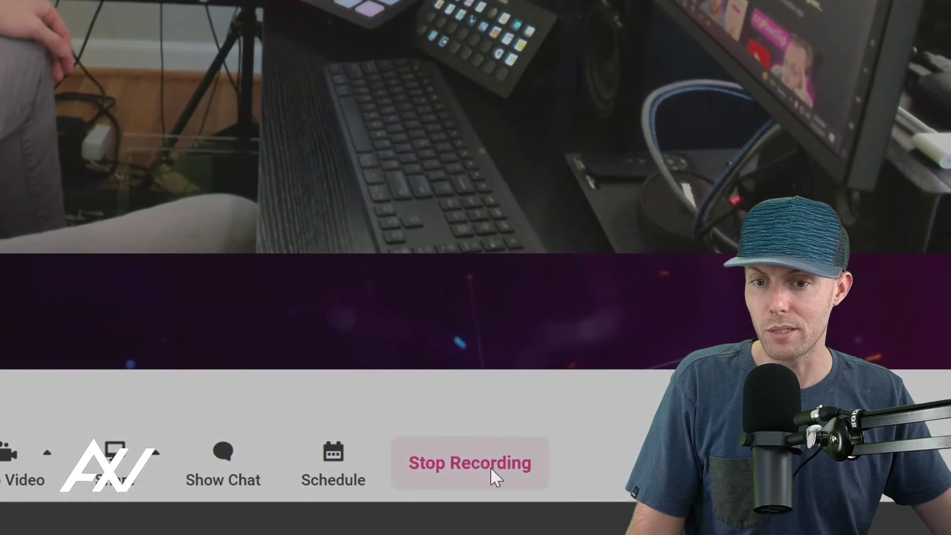
Step: Stop the MELON recording with Play Outro & End Recording, then open the account menu
{"action": "left_click", "coordinate": [492, 468]}
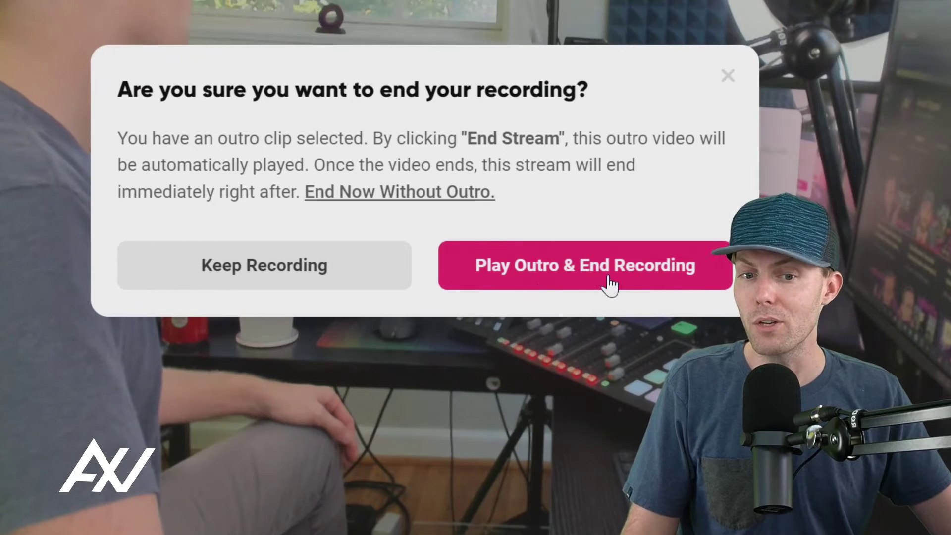
{"action": "left_click", "coordinate": [609, 281]}
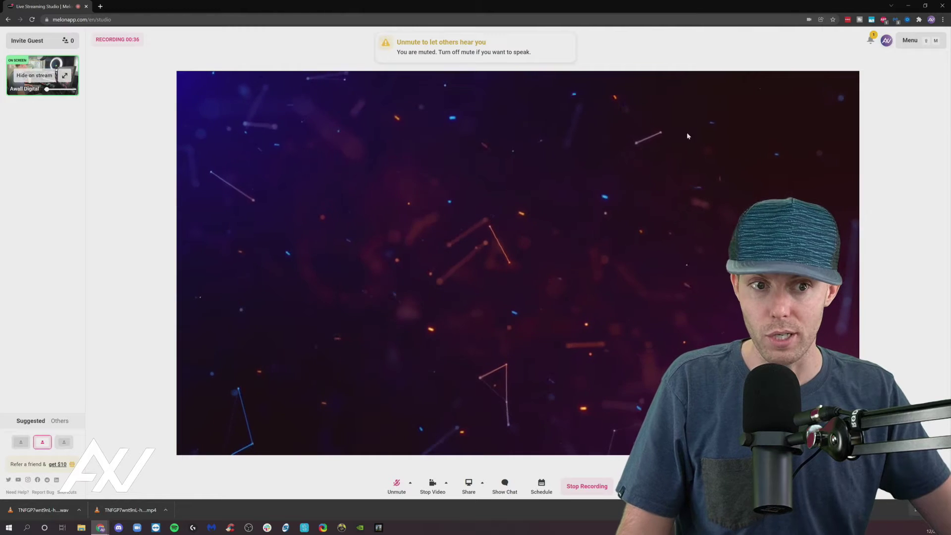
{"action": "left_click", "coordinate": [887, 41]}
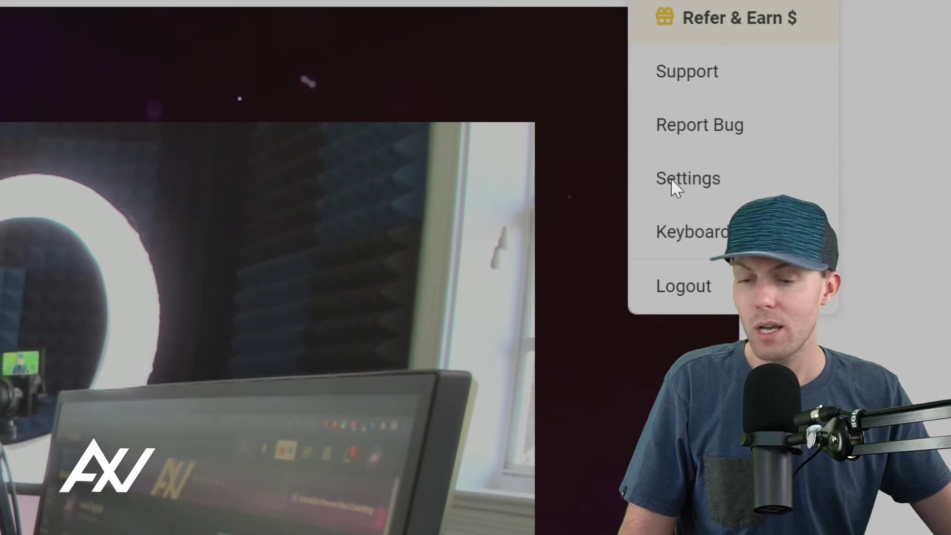
Step: Answer the feedback prompt and open Broadcasts & Recordings in account settings
{"action": "left_click", "coordinate": [694, 176]}
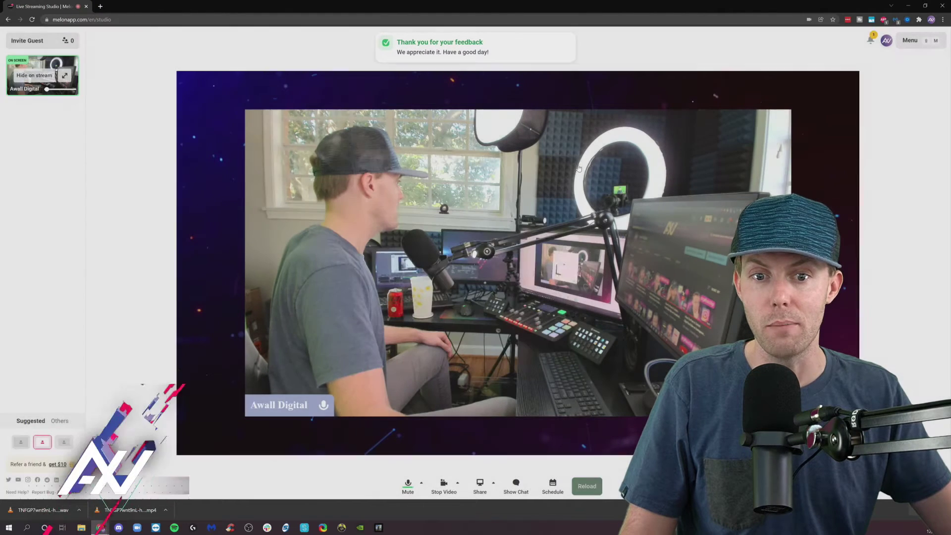
{"action": "left_click", "coordinate": [887, 40]}
{"action": "left_click", "coordinate": [845, 127]}
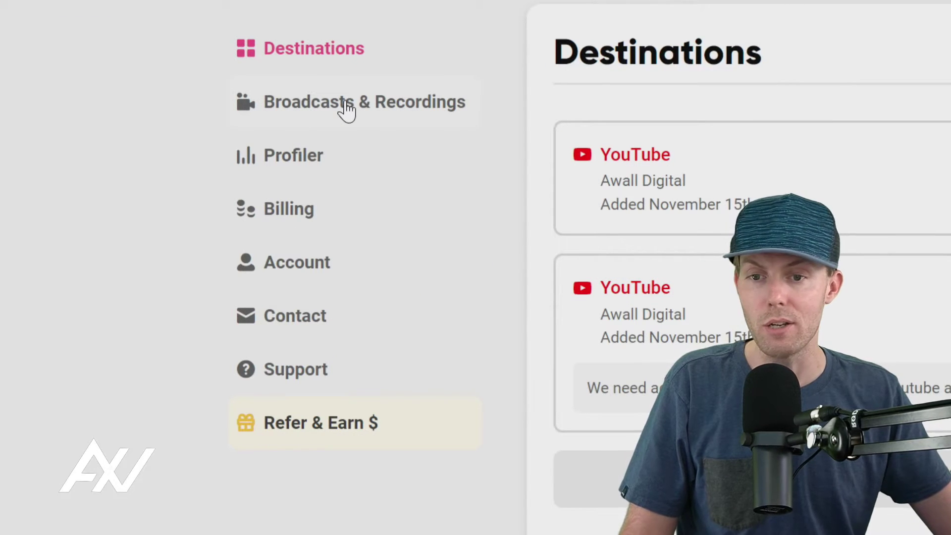
{"action": "left_click", "coordinate": [346, 105]}
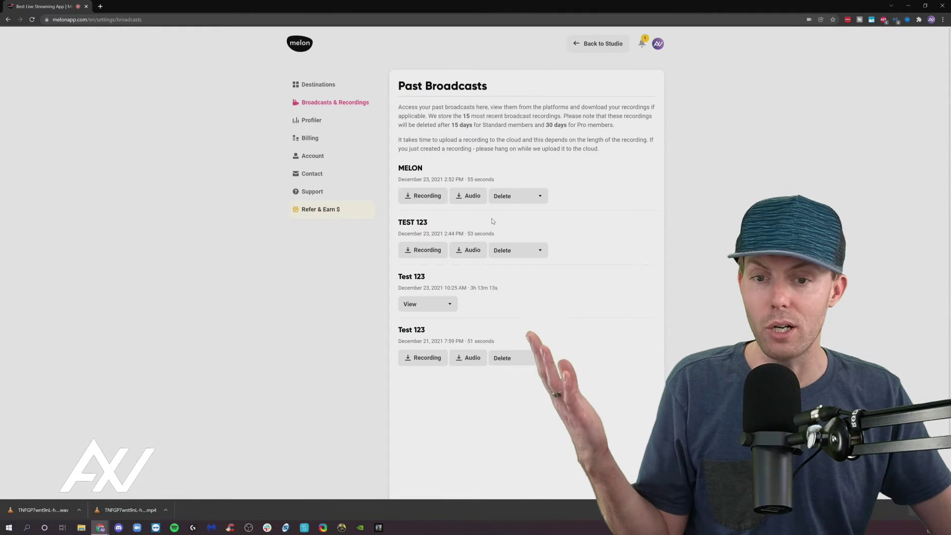
Step: Try downloading the MELON recording's video, which reports Recording Not Found
{"action": "scroll", "coordinate": [400, 478], "scroll_direction": "down", "scroll_amount": 2}
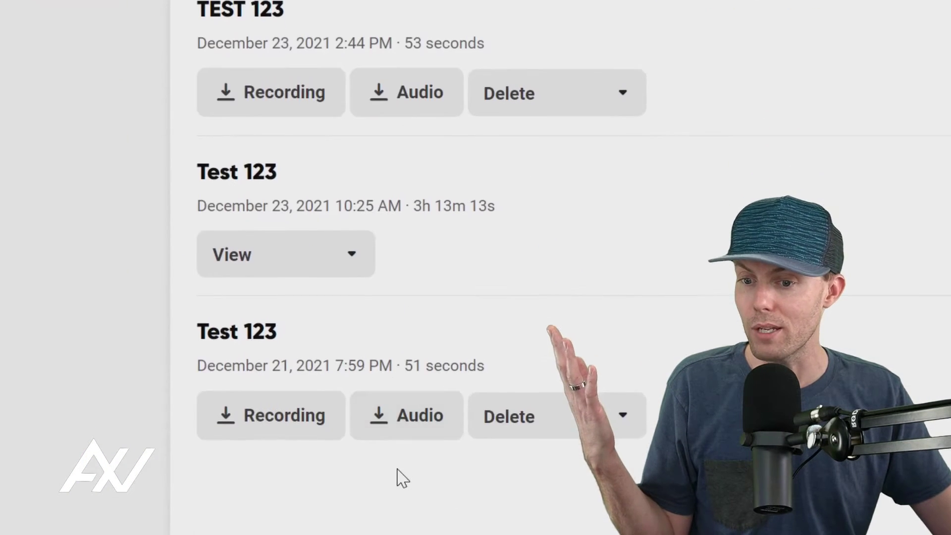
{"action": "scroll", "coordinate": [470, 72], "scroll_direction": "up", "scroll_amount": 5}
{"action": "scroll", "coordinate": [470, 76], "scroll_direction": "up", "scroll_amount": 2}
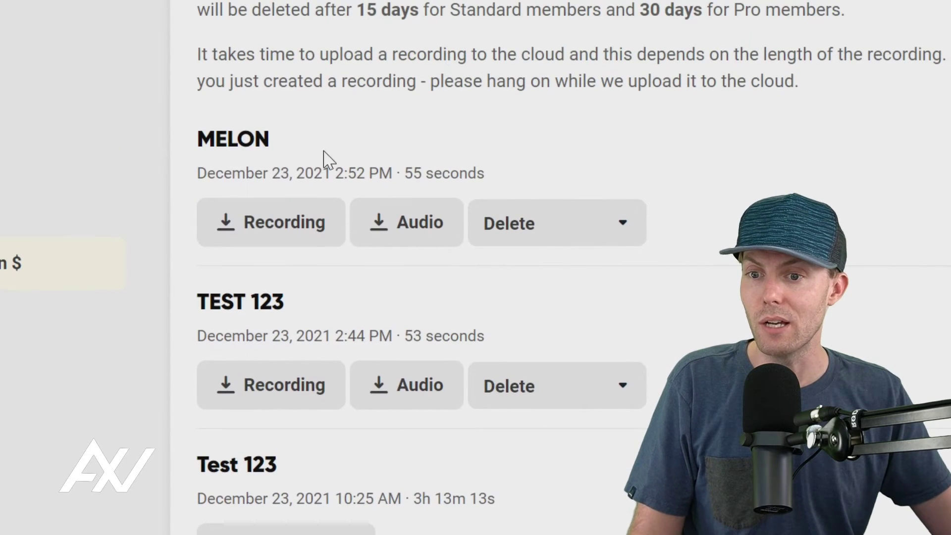
{"action": "left_click", "coordinate": [243, 241]}
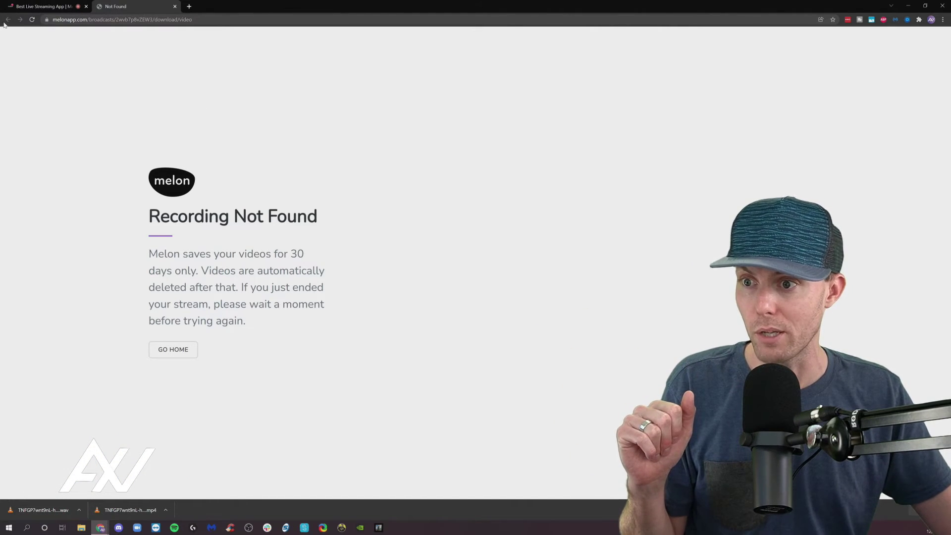
Step: Close the Not Found tab and download video and audio of the oldest Test 123 recording
{"action": "left_click", "coordinate": [175, 7]}
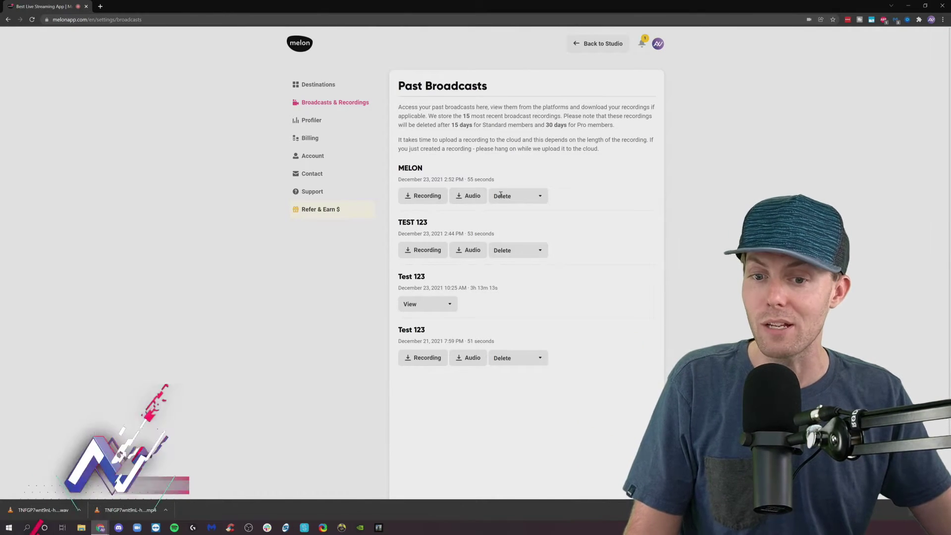
{"action": "left_click", "coordinate": [415, 361]}
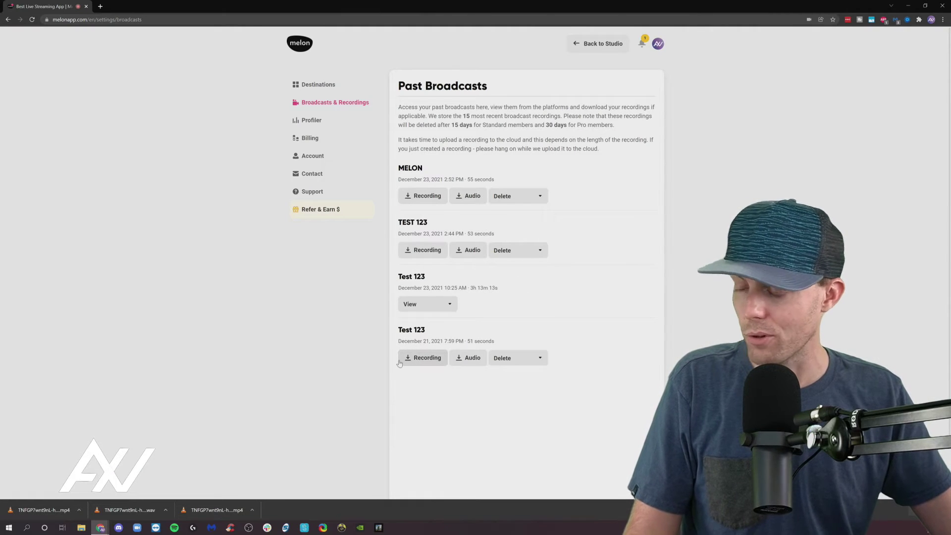
{"action": "left_click", "coordinate": [470, 360]}
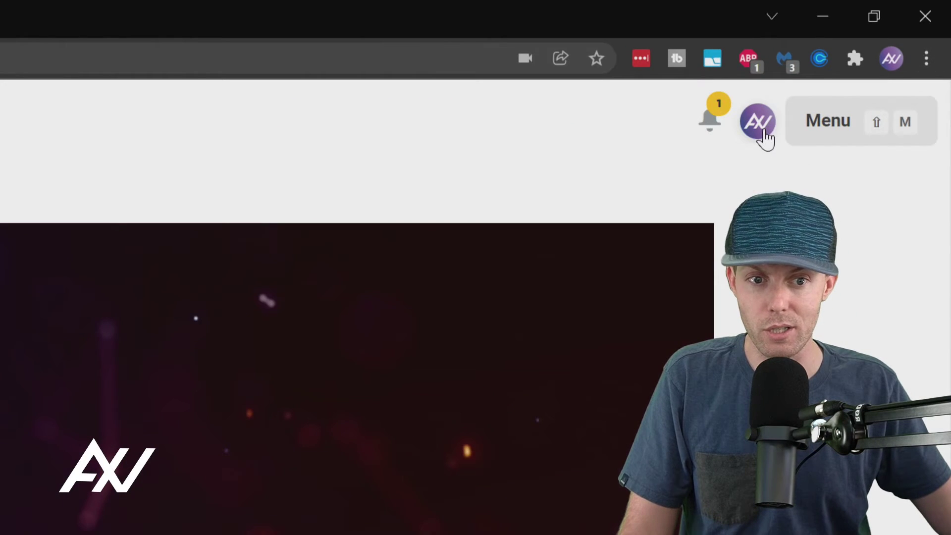
{"action": "left_click", "coordinate": [763, 132]}
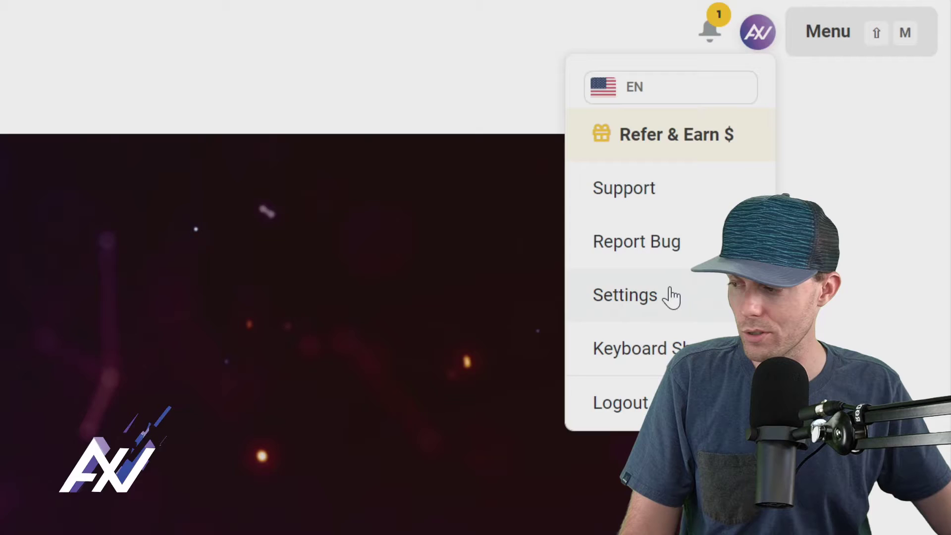
{"action": "left_click", "coordinate": [672, 298]}
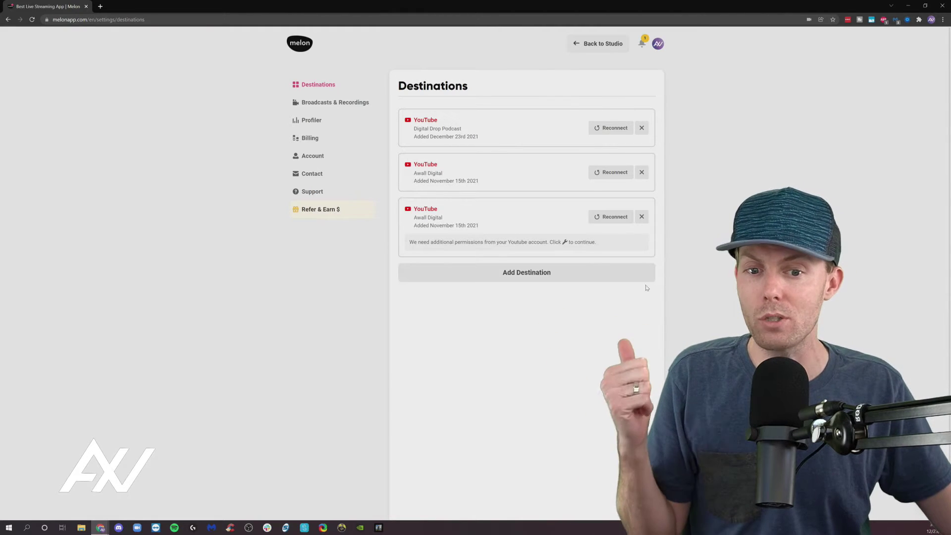
{"action": "left_click", "coordinate": [571, 272]}
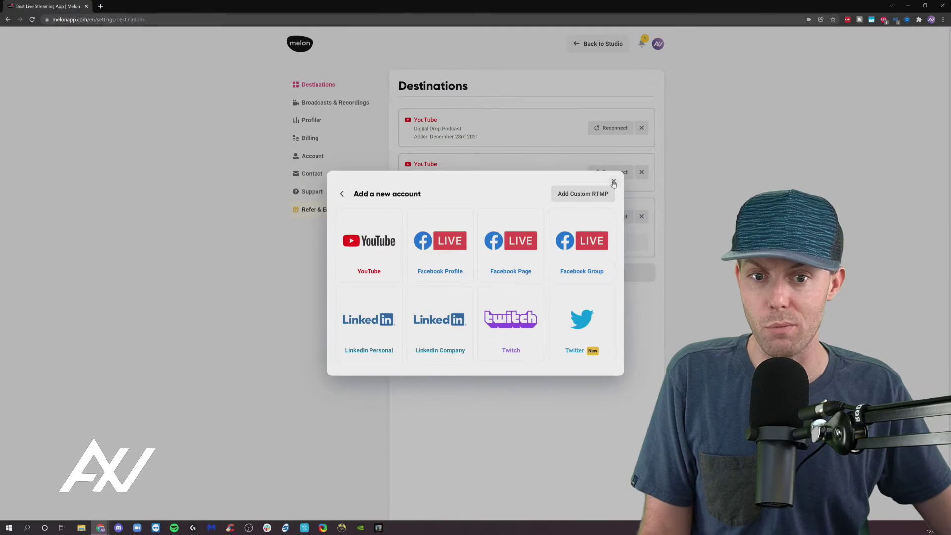
{"action": "left_click", "coordinate": [614, 182]}
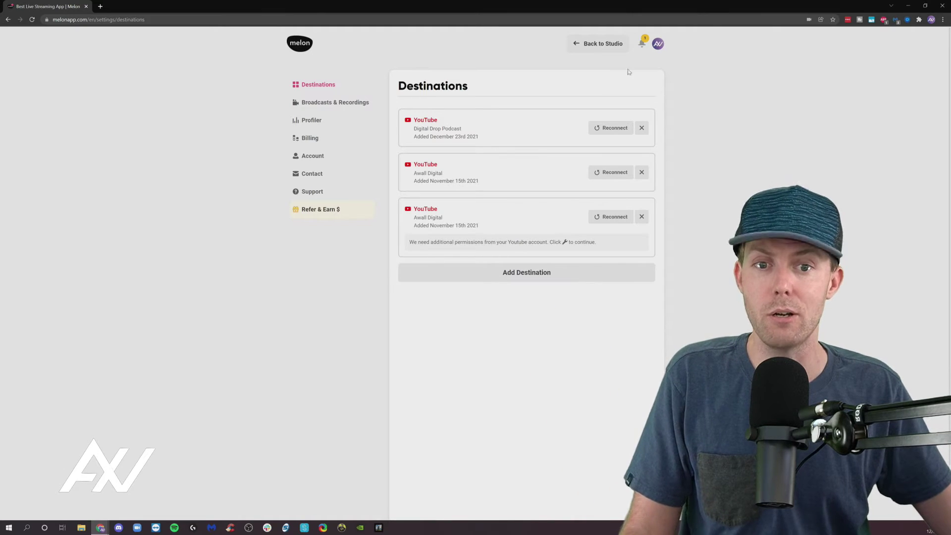
{"action": "left_click", "coordinate": [591, 43]}
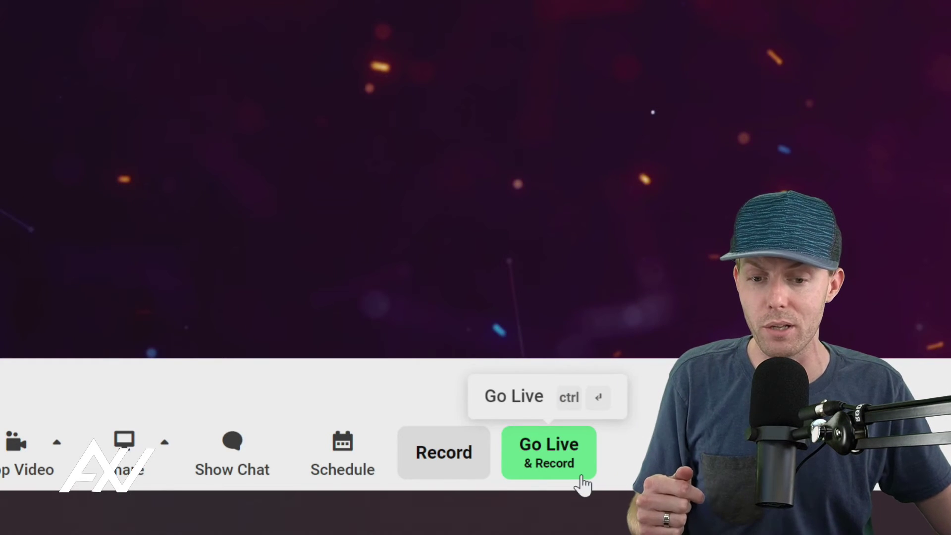
Step: Choose Digital Drop Podcast and Awall Digital as YouTube destinations, both Unlisted, and continue
{"action": "left_click", "coordinate": [549, 461]}
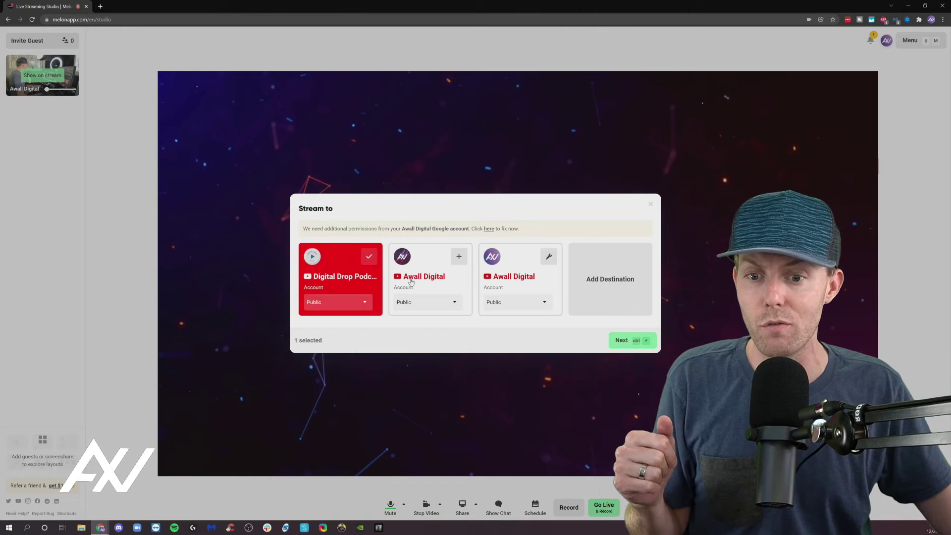
{"action": "left_click", "coordinate": [392, 299]}
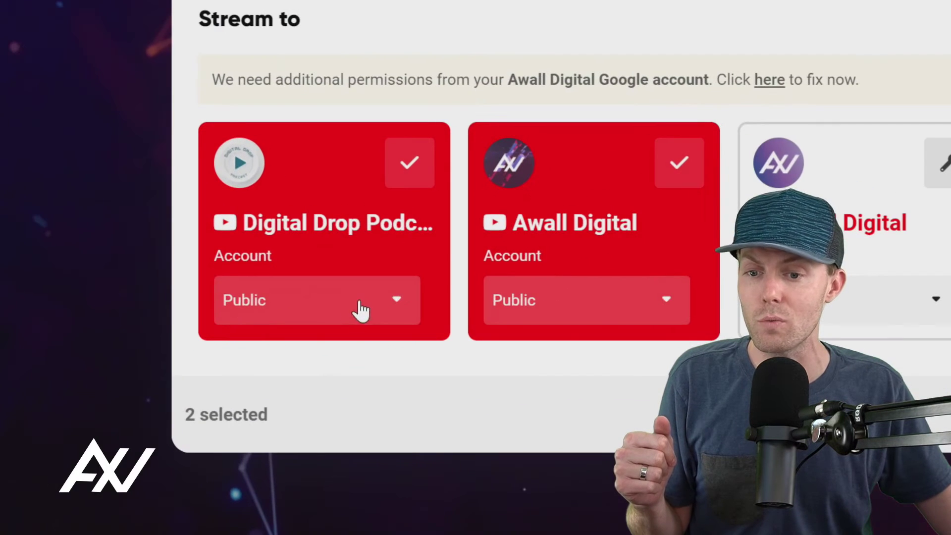
{"action": "left_click", "coordinate": [395, 303]}
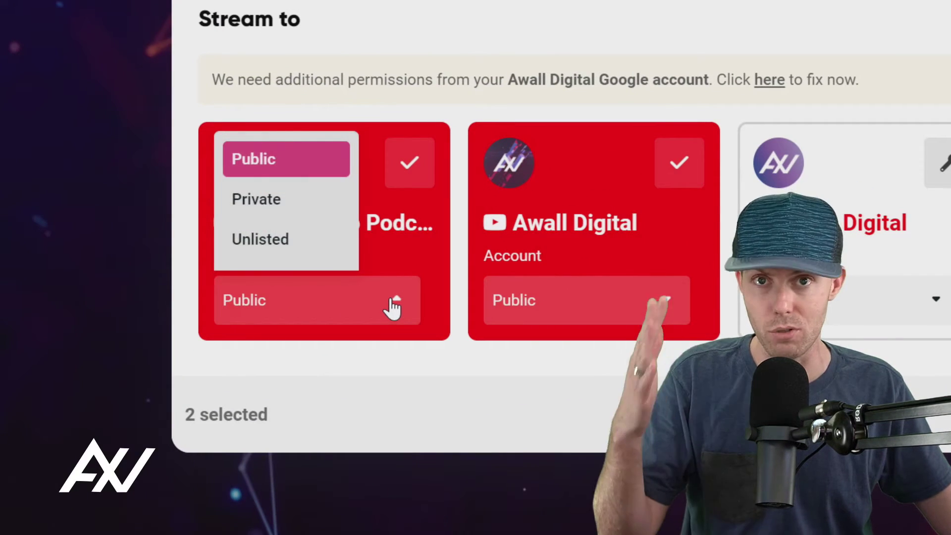
{"action": "left_click", "coordinate": [263, 240]}
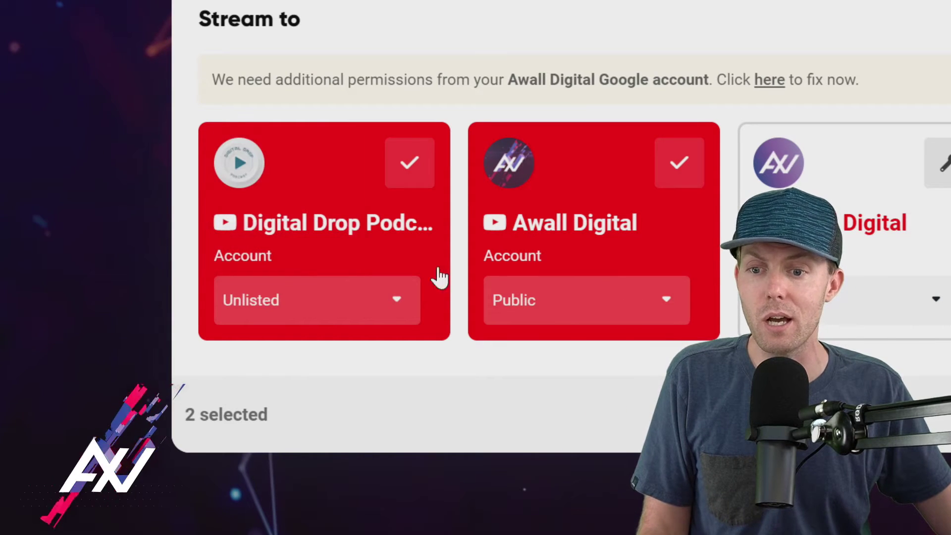
{"action": "left_click", "coordinate": [618, 320]}
{"action": "left_click", "coordinate": [544, 241]}
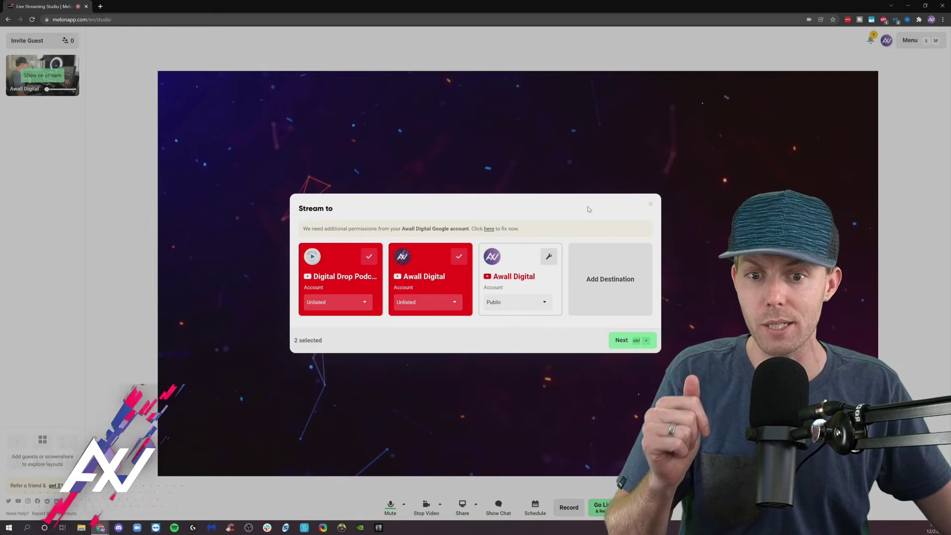
{"action": "left_click", "coordinate": [628, 343]}
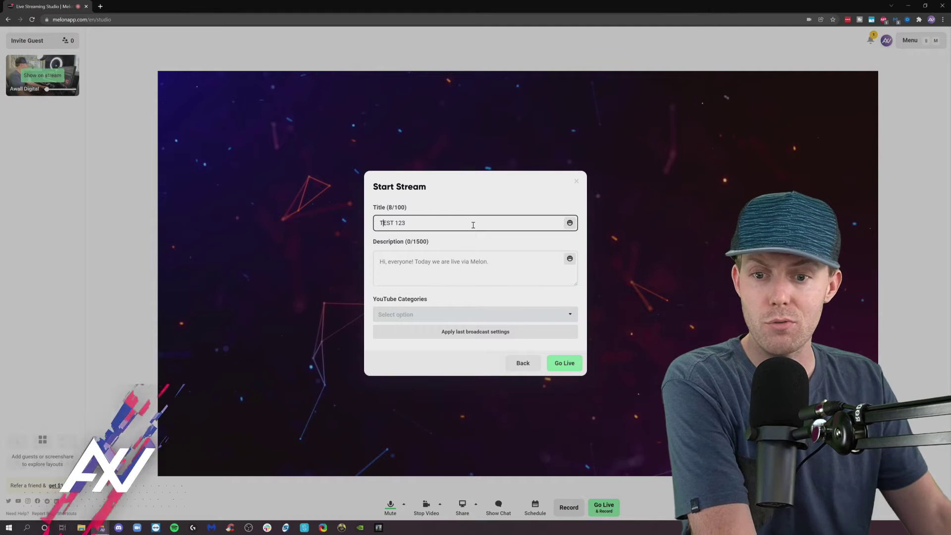
Step: Correct the title to TEST 123, set the Gaming category, and go live
{"action": "key", "text": "Home"}
{"action": "type", "text": "T"}
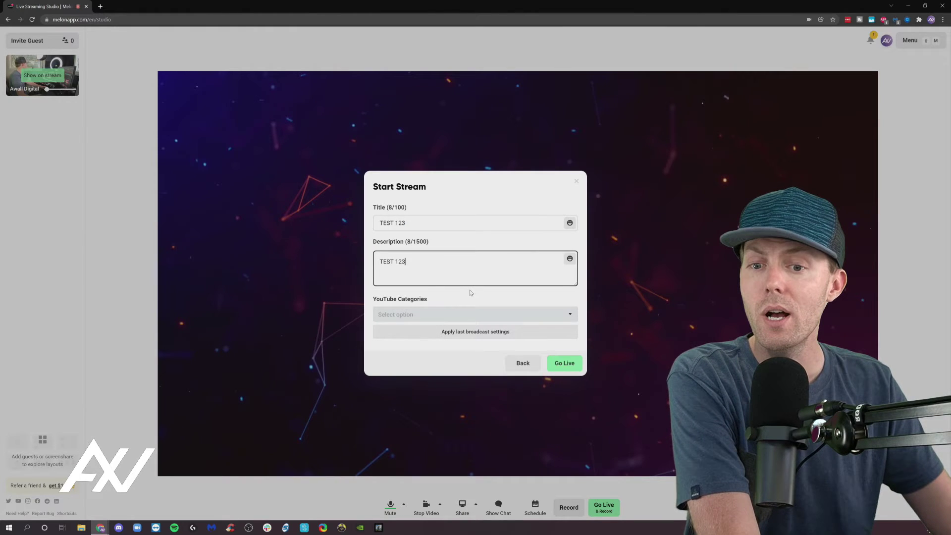
{"action": "left_click", "coordinate": [471, 314]}
{"action": "scroll", "coordinate": [472, 276], "scroll_direction": "down", "scroll_amount": 2}
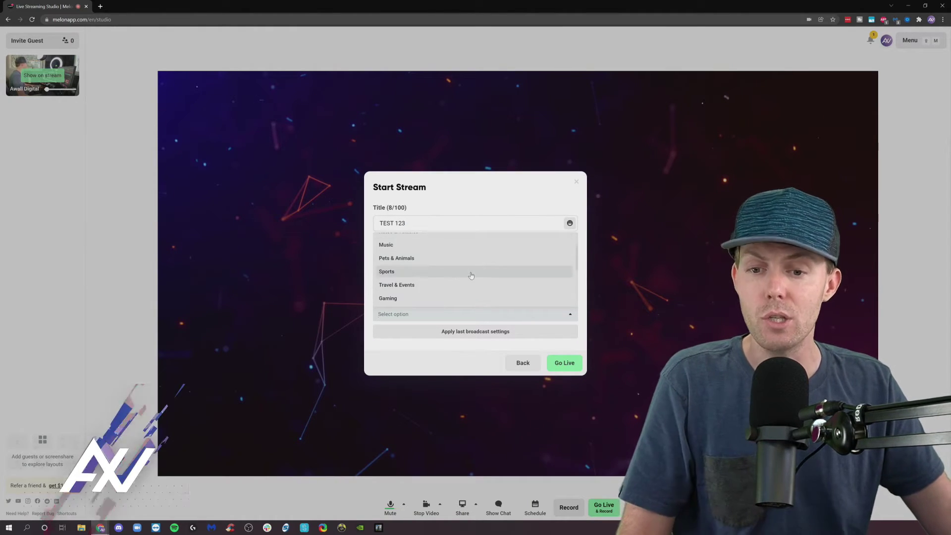
{"action": "left_click", "coordinate": [415, 297]}
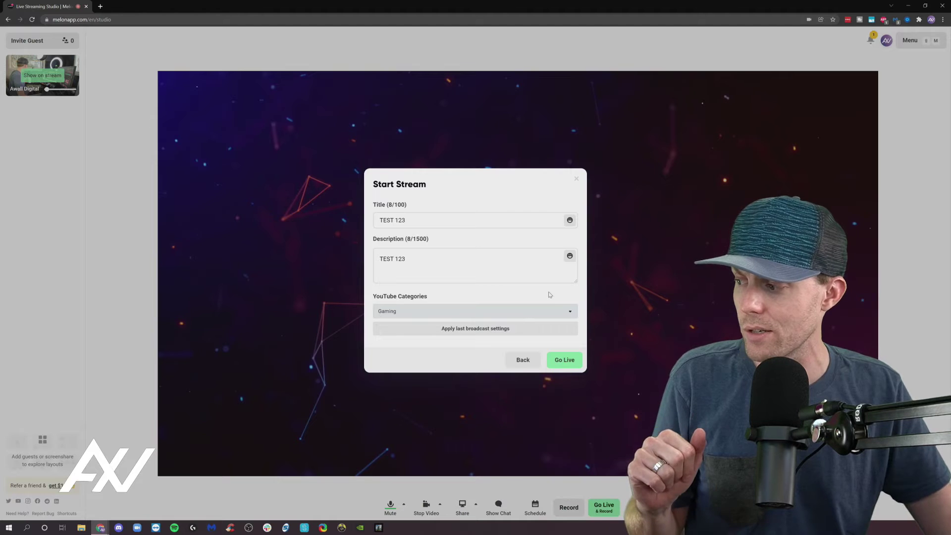
{"action": "left_click", "coordinate": [568, 358]}
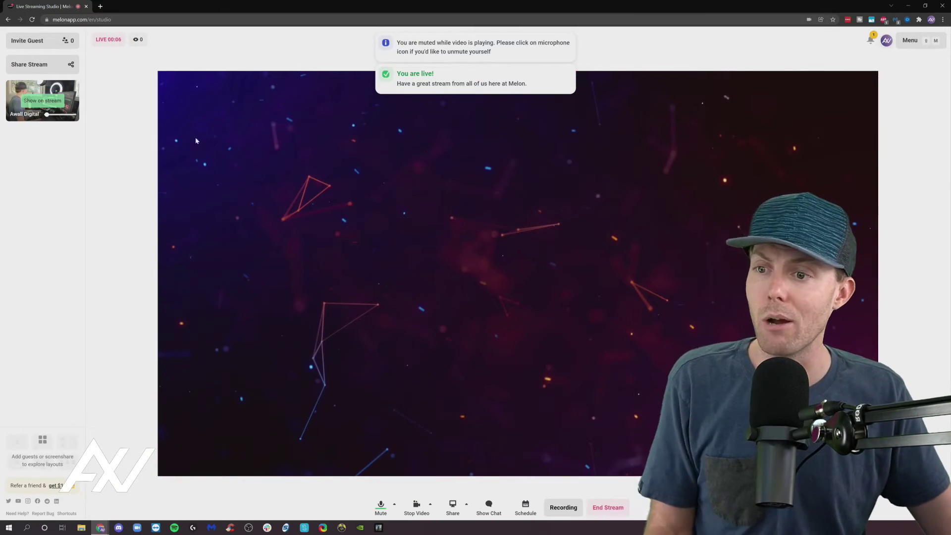
Step: Show the Awall Digital camera in the framed layout and open its YouTube broadcast in a new tab
{"action": "left_click", "coordinate": [37, 106]}
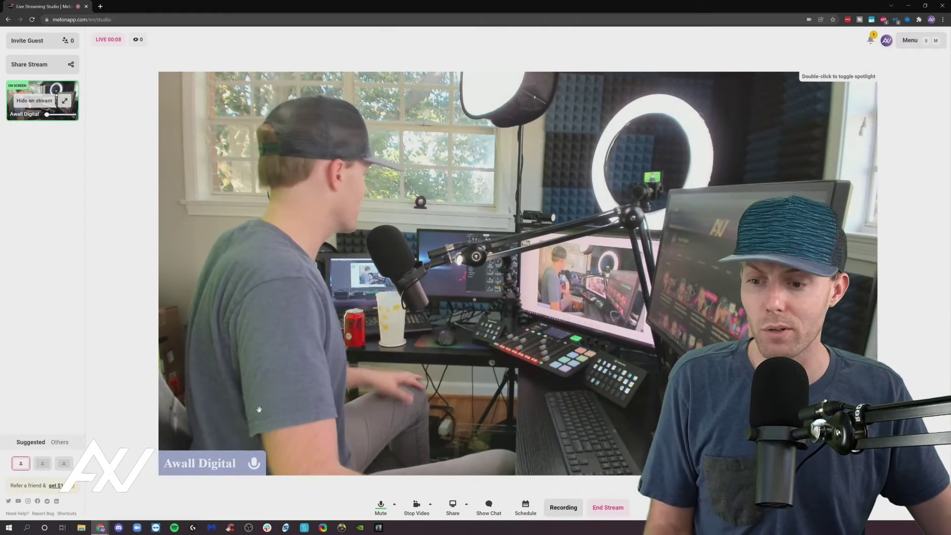
{"action": "left_click", "coordinate": [42, 463]}
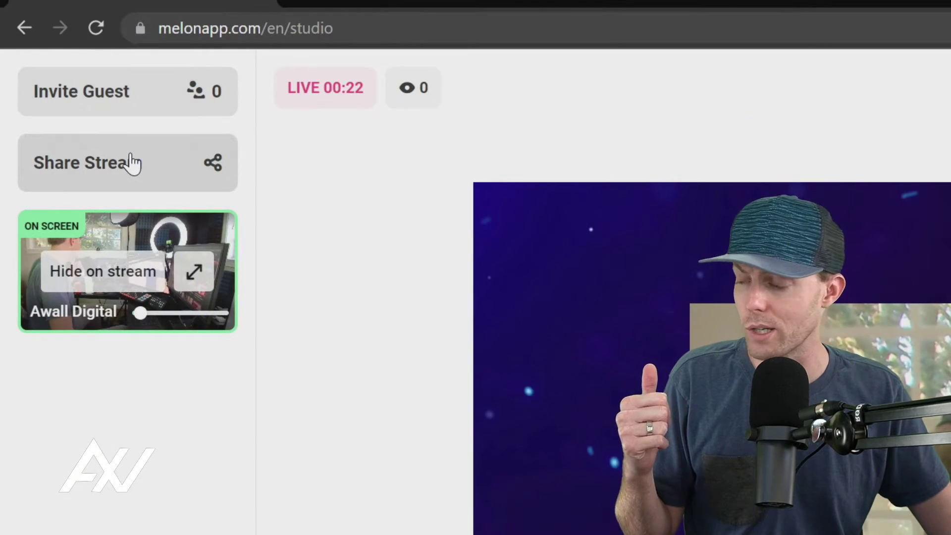
{"action": "left_click", "coordinate": [132, 156]}
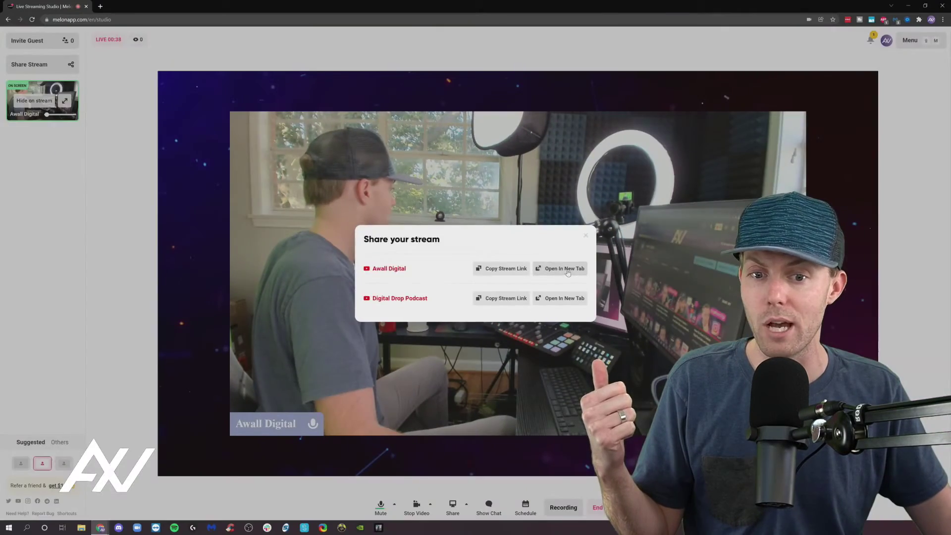
{"action": "left_click", "coordinate": [568, 272]}
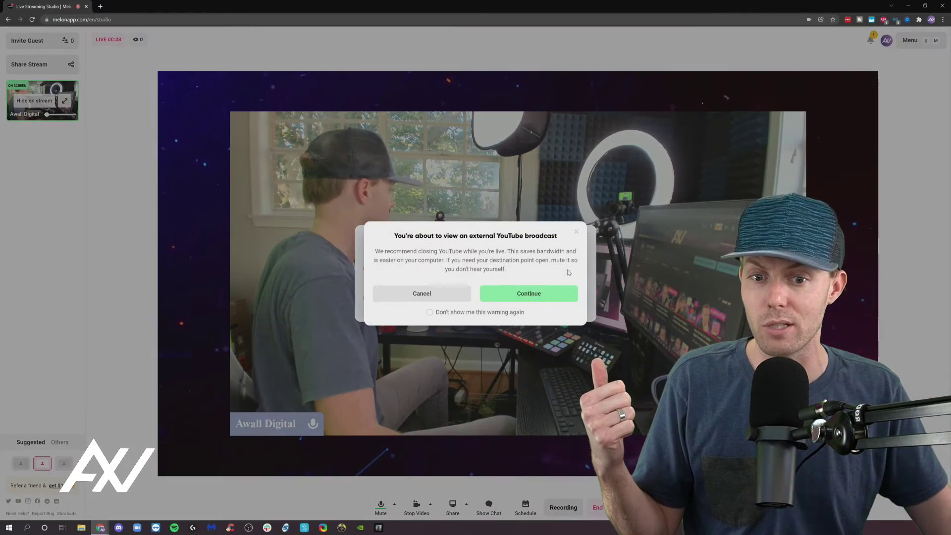
{"action": "left_click", "coordinate": [547, 298]}
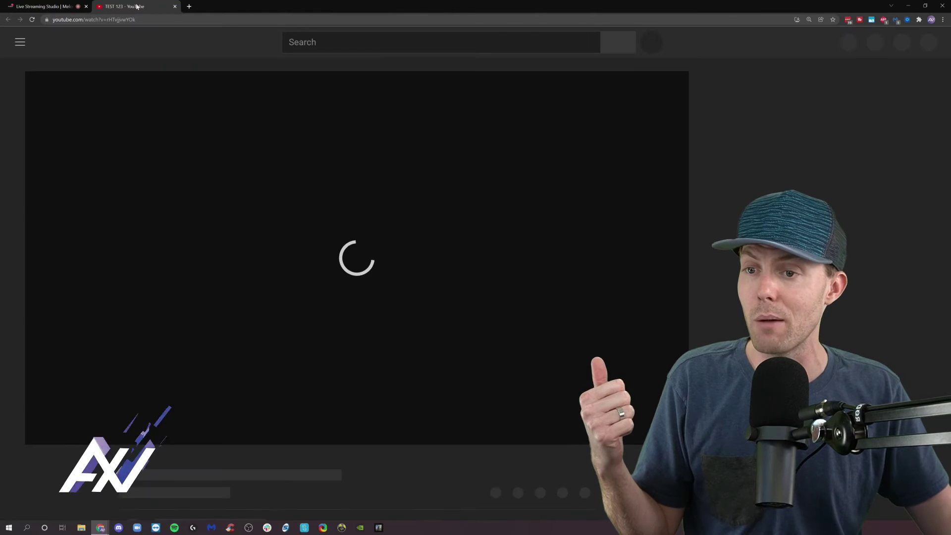
Step: Toggle the YouTube tab's site audio, leaving the live TEST 123 broadcast page muted
{"action": "right_click", "coordinate": [137, 6]}
{"action": "left_click", "coordinate": [158, 74]}
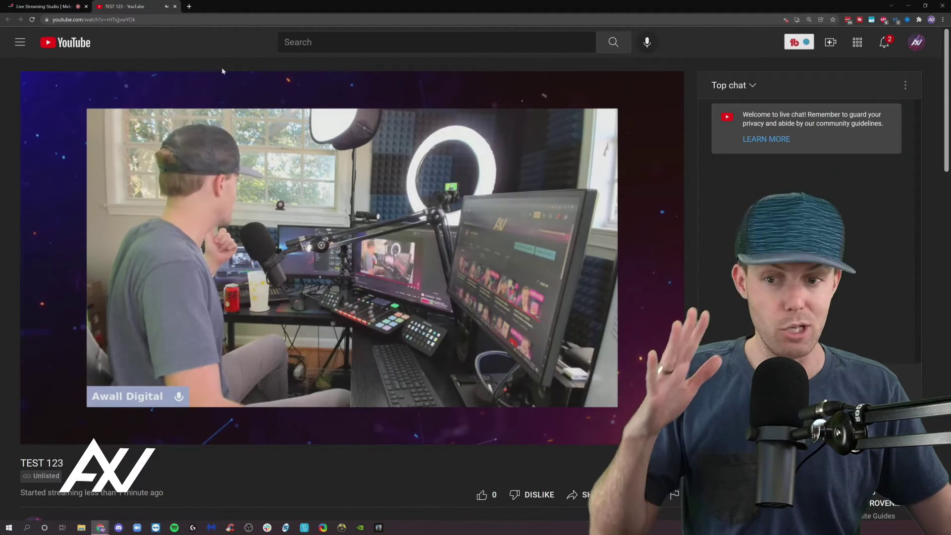
{"action": "right_click", "coordinate": [125, 7]}
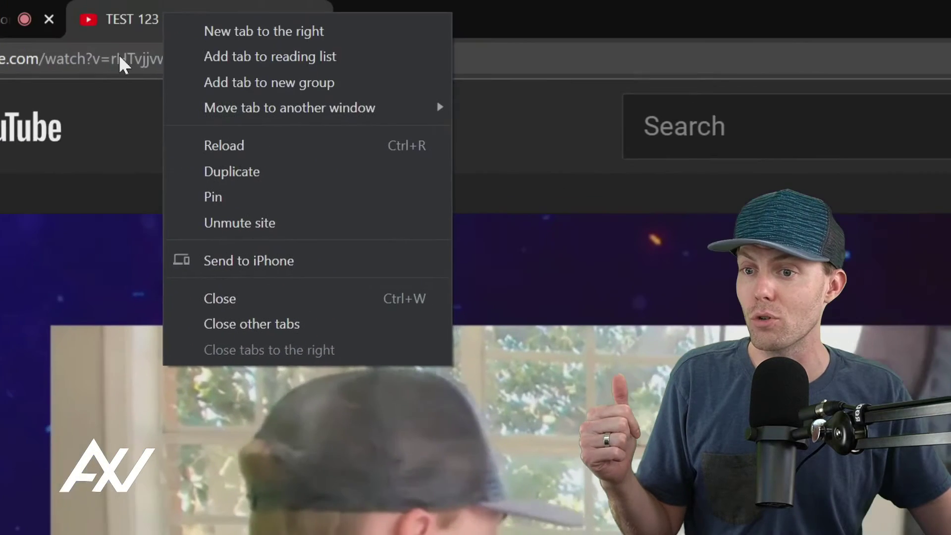
{"action": "left_click", "coordinate": [111, 6]}
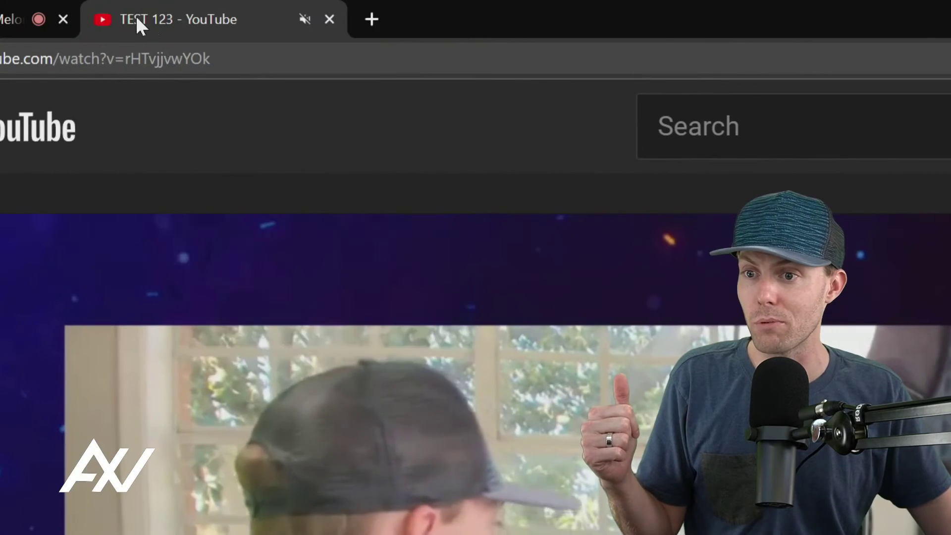
{"action": "right_click", "coordinate": [205, 15]}
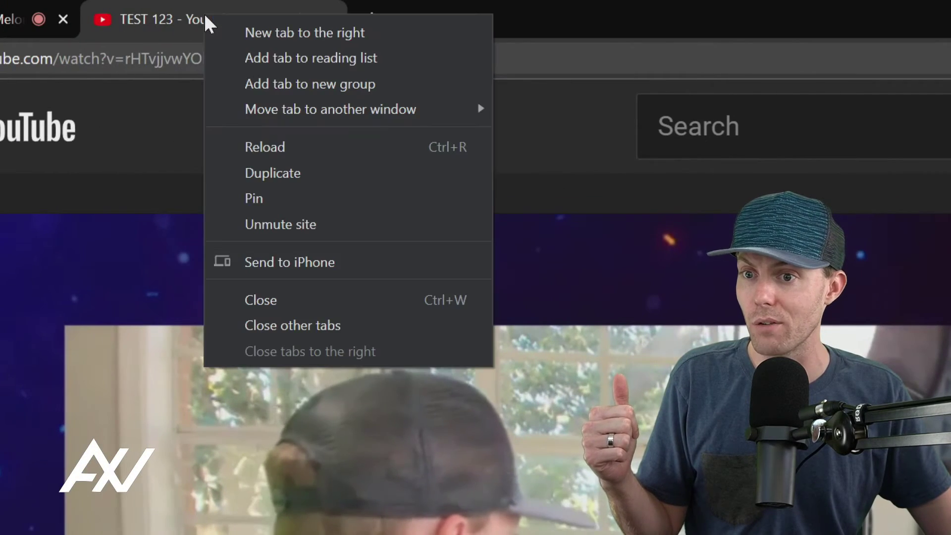
{"action": "left_click", "coordinate": [329, 226]}
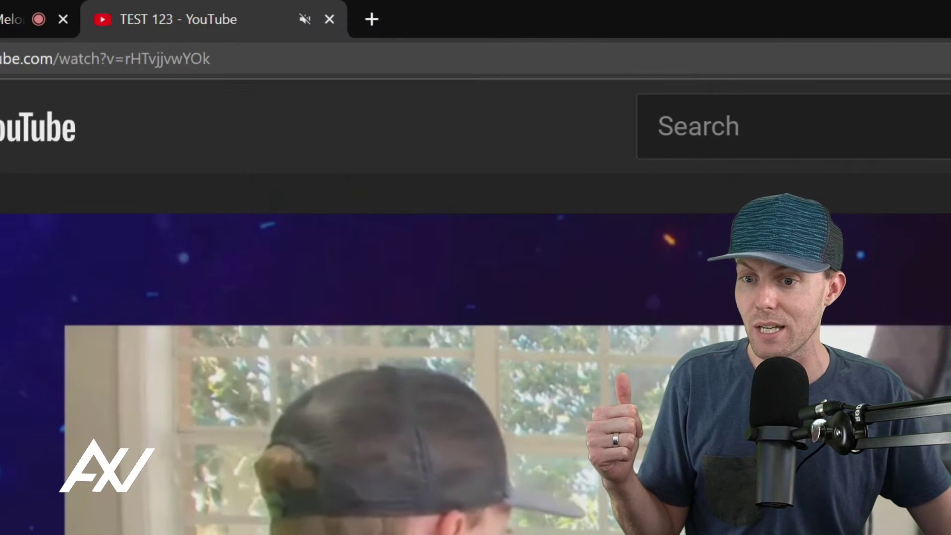
{"action": "right_click", "coordinate": [207, 19]}
{"action": "left_click", "coordinate": [389, 236]}
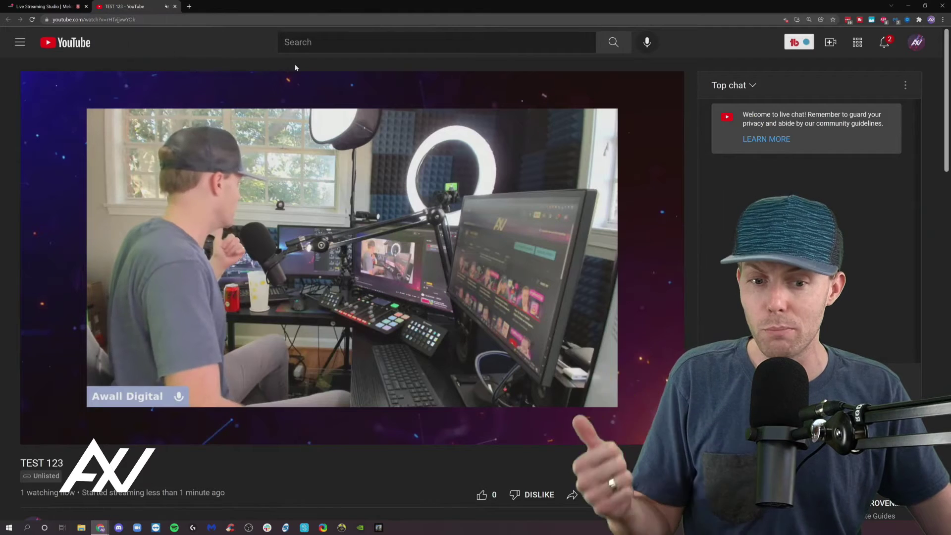
{"action": "mouse_move", "coordinate": [443, 105]}
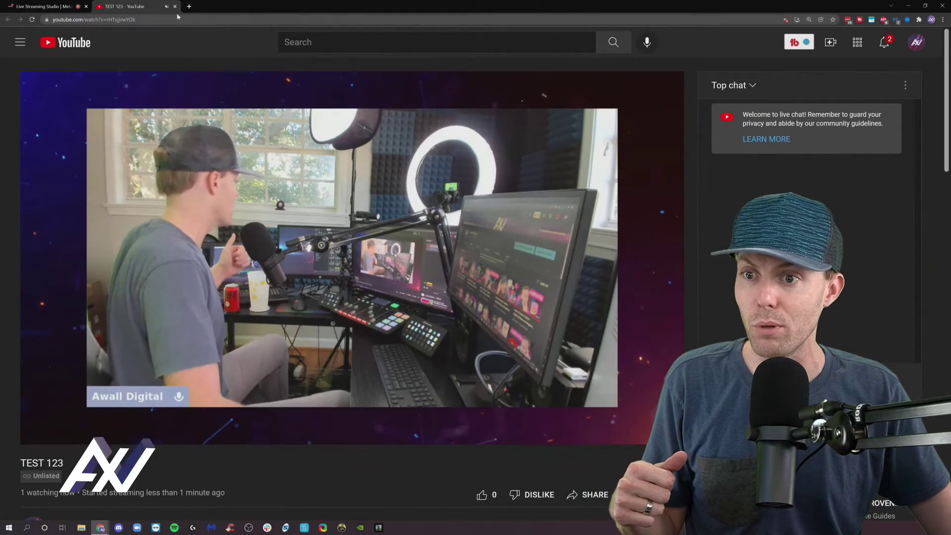
Step: Close the YouTube broadcast tab and the share dialog, then ask Melon to end the stream
{"action": "key", "text": "ctrl+w"}
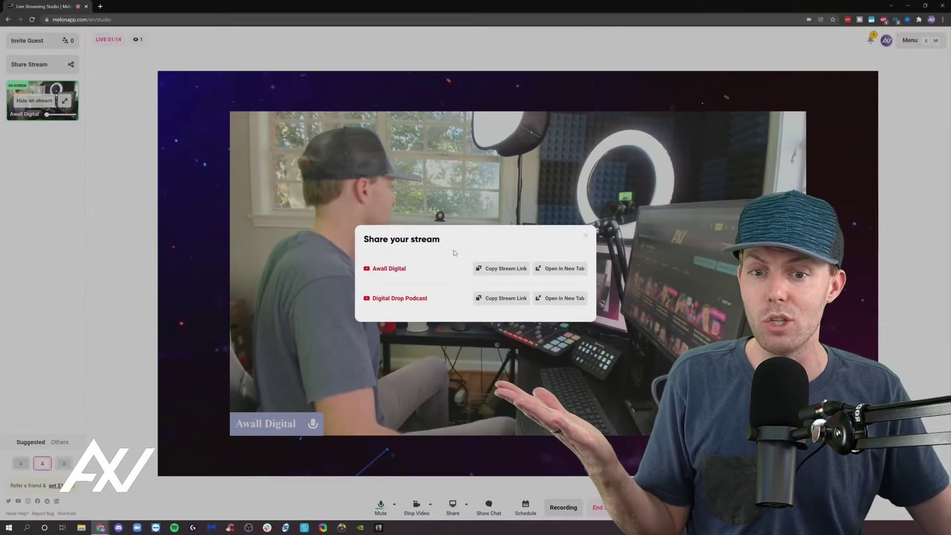
{"action": "left_click", "coordinate": [654, 77]}
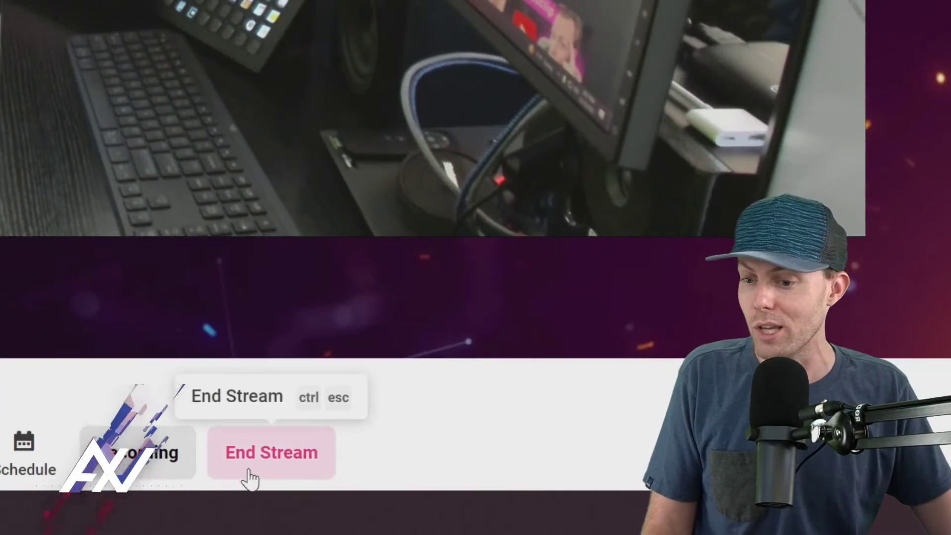
{"action": "left_click", "coordinate": [601, 510]}
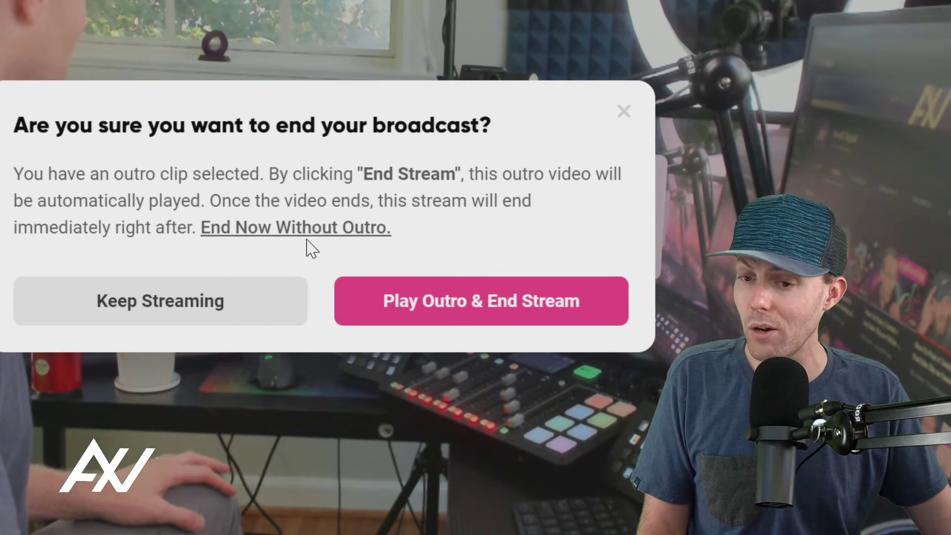
Step: End the stream now without the outro, rate it Great, and dismiss the recording-saved notice
{"action": "left_click", "coordinate": [323, 228]}
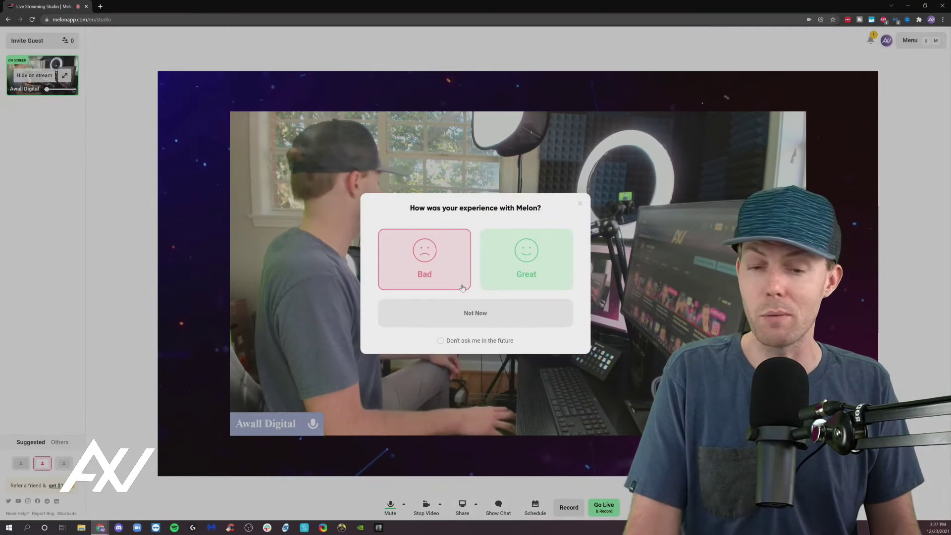
{"action": "left_click", "coordinate": [489, 276]}
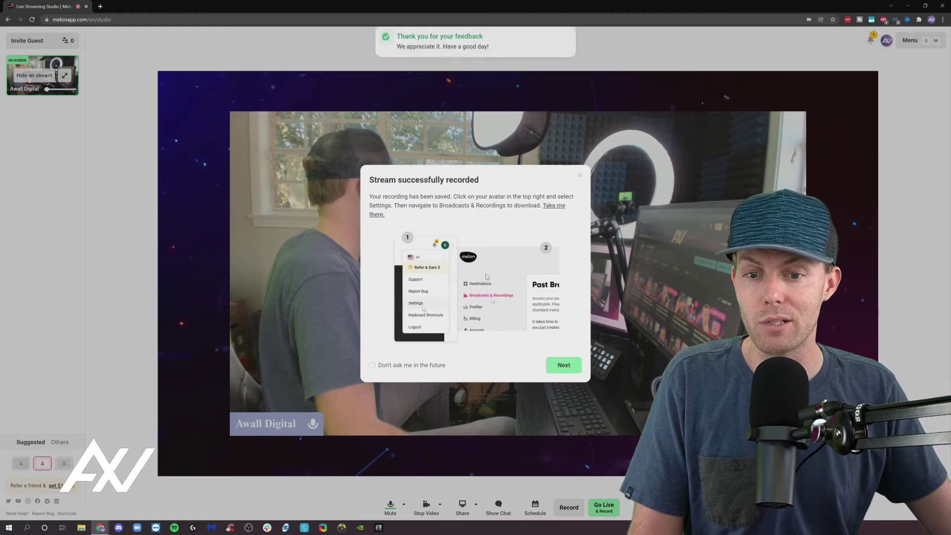
{"action": "left_click", "coordinate": [580, 177]}
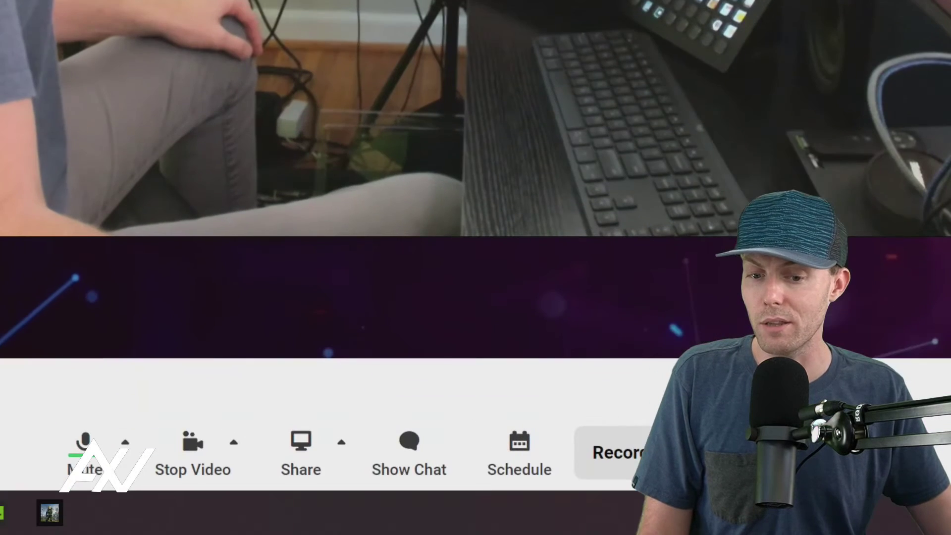
Step: Start a new scheduled broadcast with only Awall Digital's YouTube destination, set to Unlisted
{"action": "left_click", "coordinate": [510, 471]}
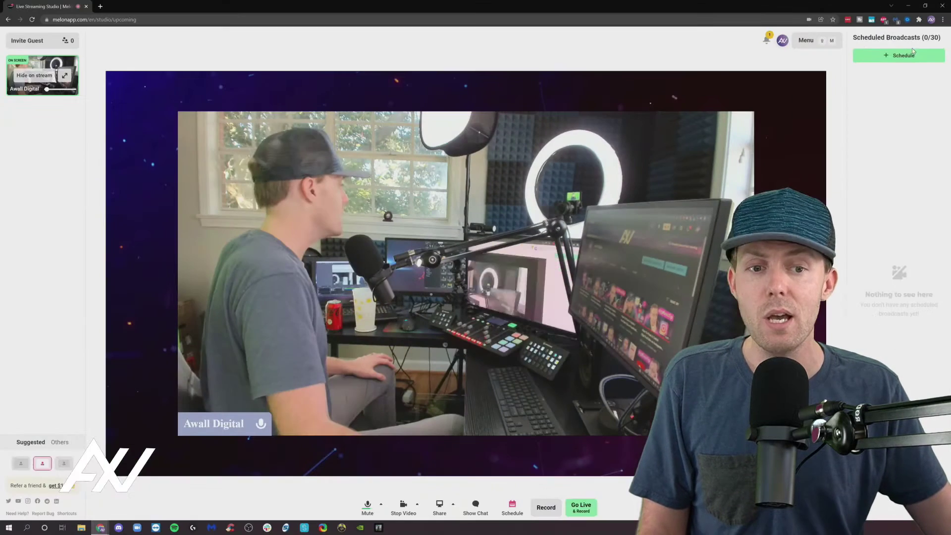
{"action": "left_click", "coordinate": [902, 56]}
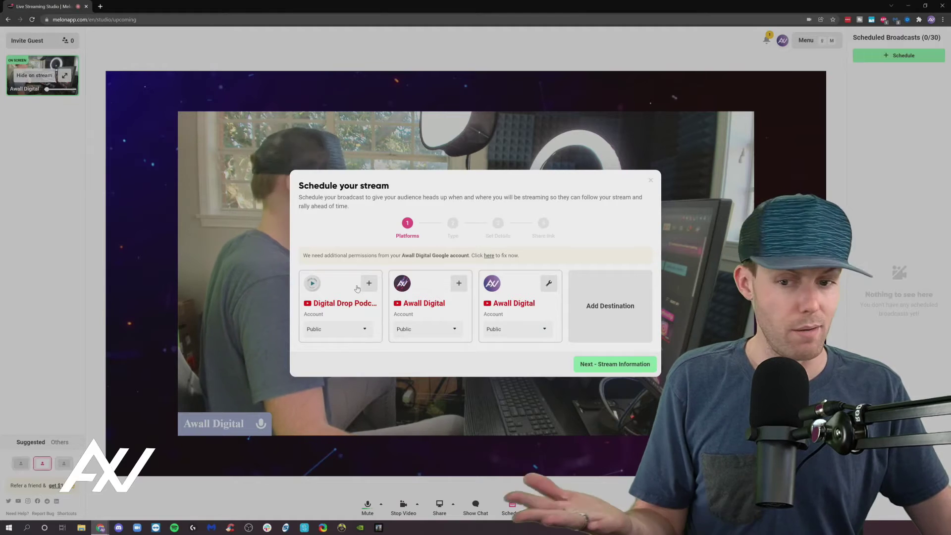
{"action": "left_click", "coordinate": [417, 309]}
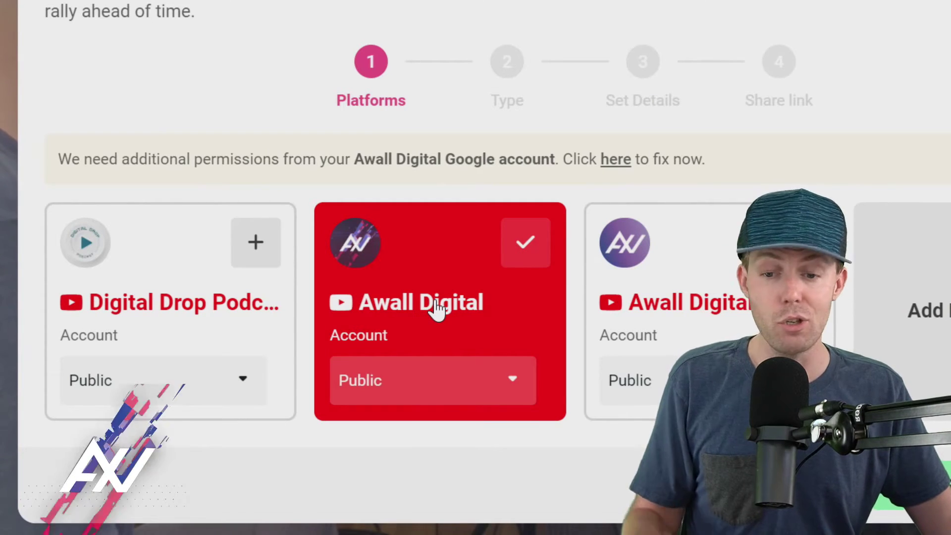
{"action": "left_click", "coordinate": [95, 304]}
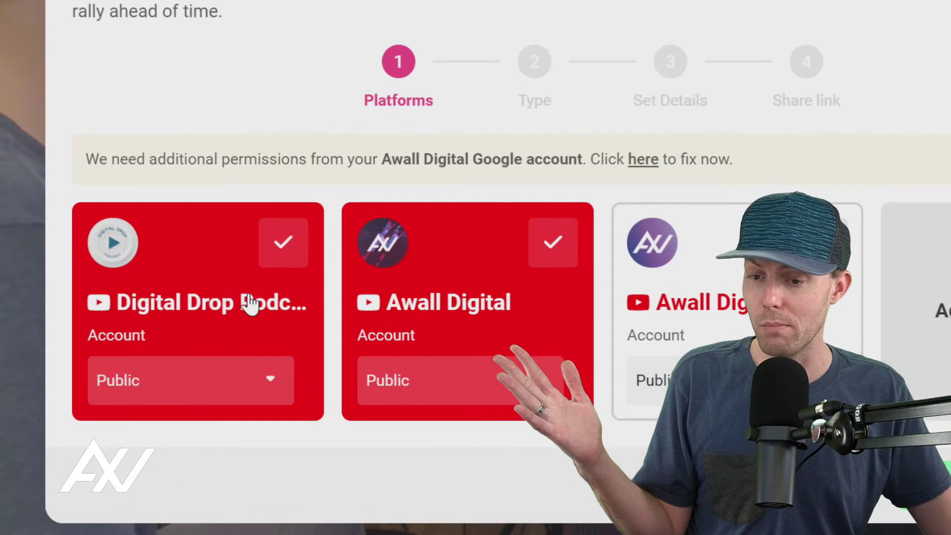
{"action": "left_click", "coordinate": [240, 307]}
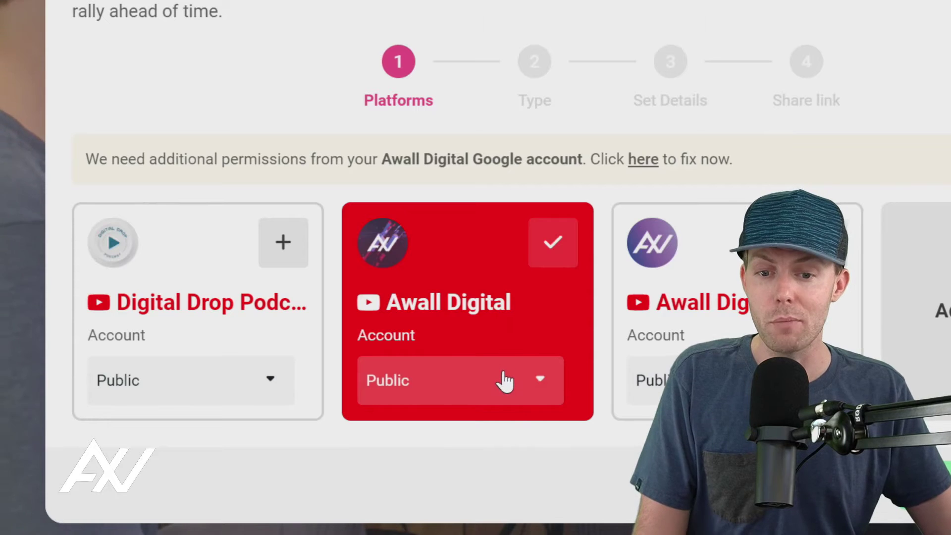
{"action": "left_click", "coordinate": [505, 382]}
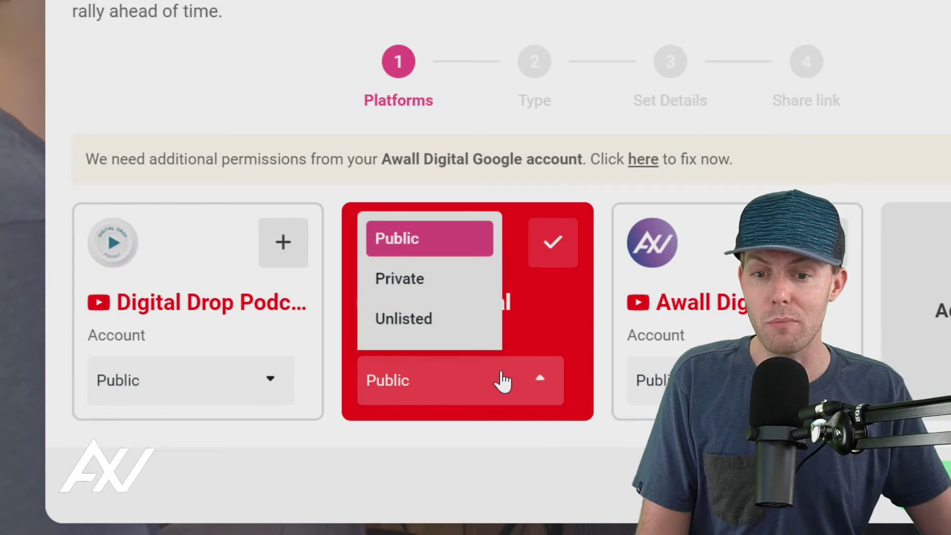
{"action": "left_click", "coordinate": [415, 331]}
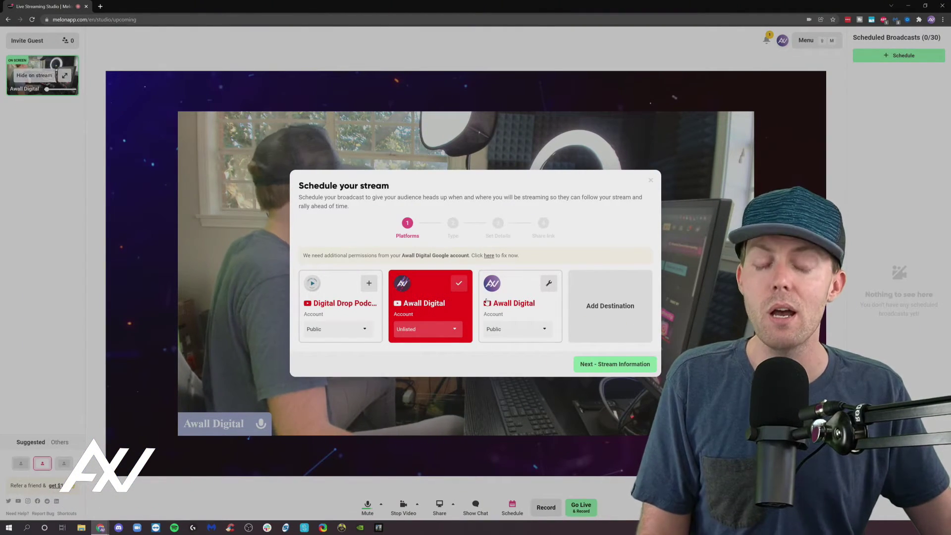
Step: Upload the looping background animation as pre-recorded video, then switch the stream type to Live-stream
{"action": "left_click", "coordinate": [613, 365]}
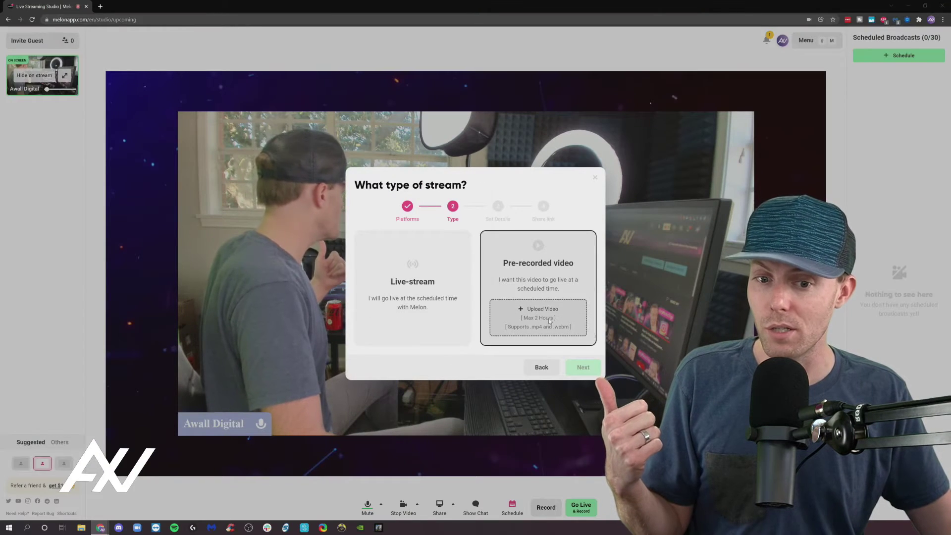
{"action": "left_click", "coordinate": [441, 385]}
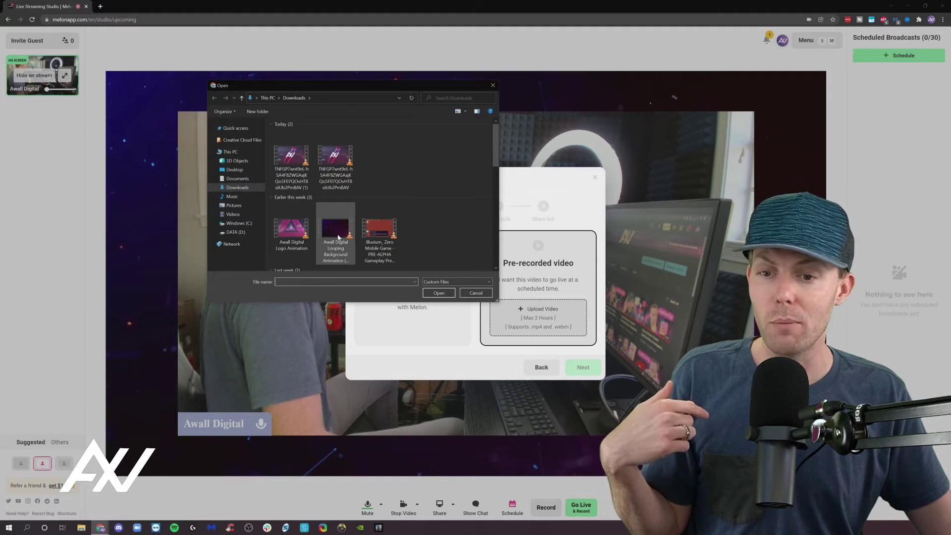
{"action": "left_click", "coordinate": [334, 229]}
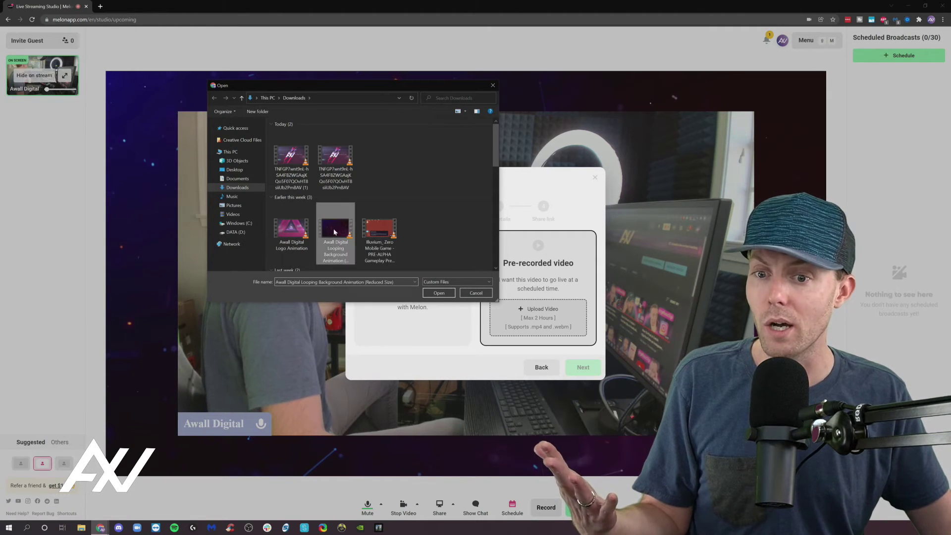
{"action": "left_click", "coordinate": [439, 293]}
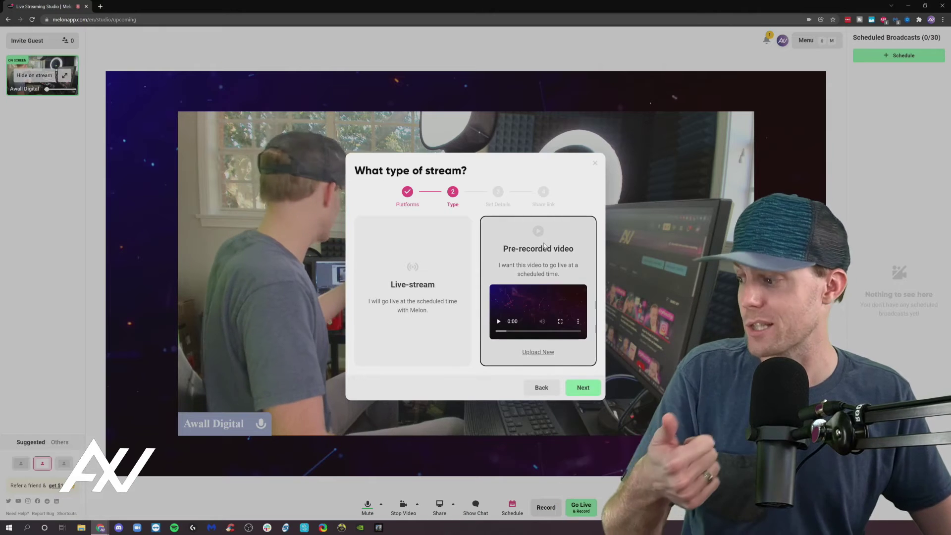
{"action": "left_click", "coordinate": [437, 251]}
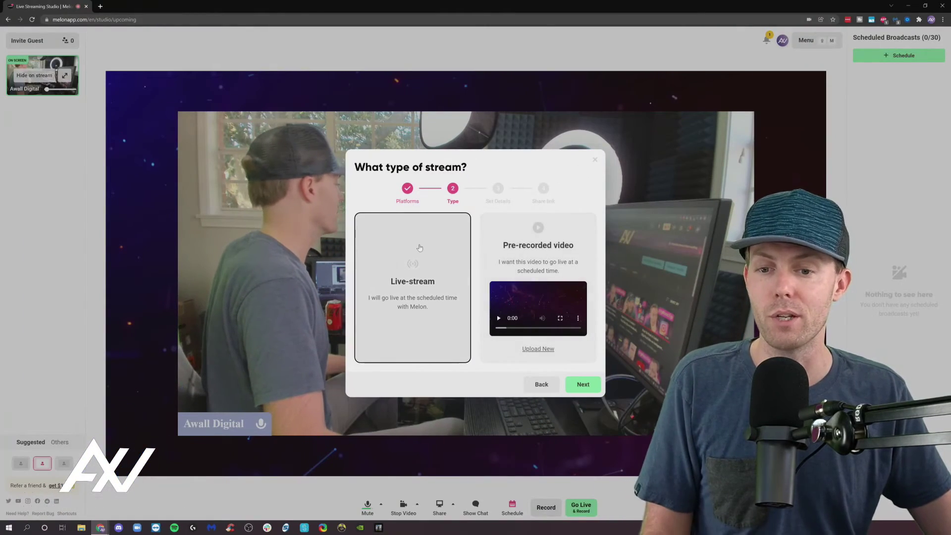
Step: Set the start to December 23, 2021 at 4:31 PM and the title to 'TEST 123'
{"action": "left_click", "coordinate": [573, 384]}
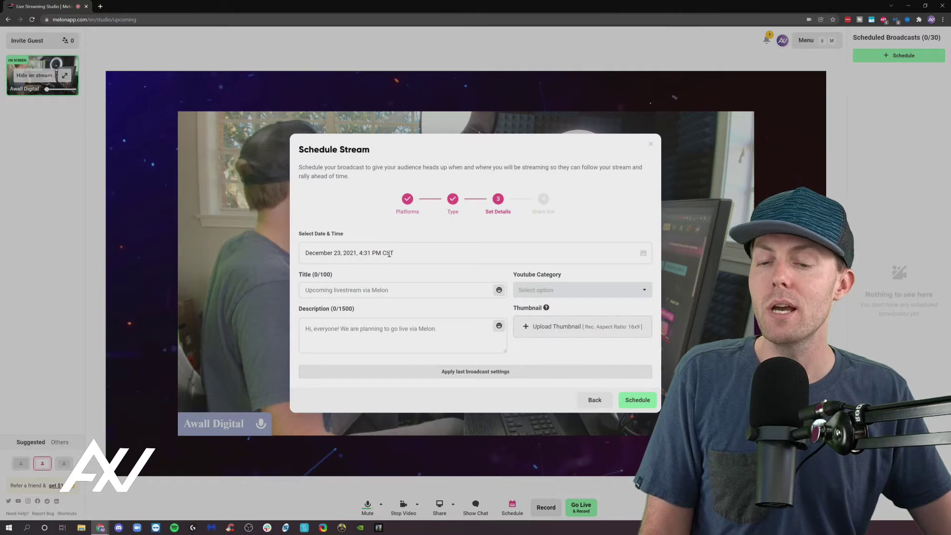
{"action": "left_click", "coordinate": [389, 252]}
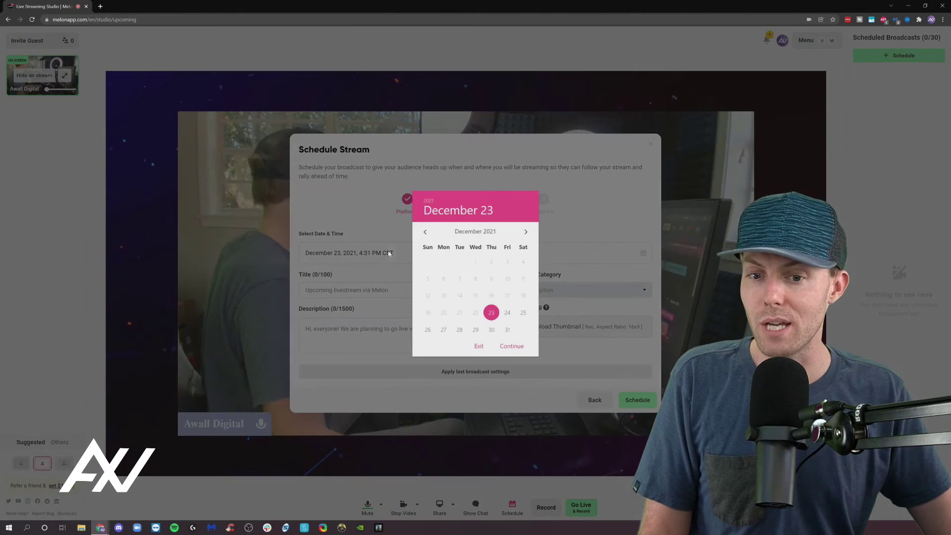
{"action": "left_click", "coordinate": [492, 313]}
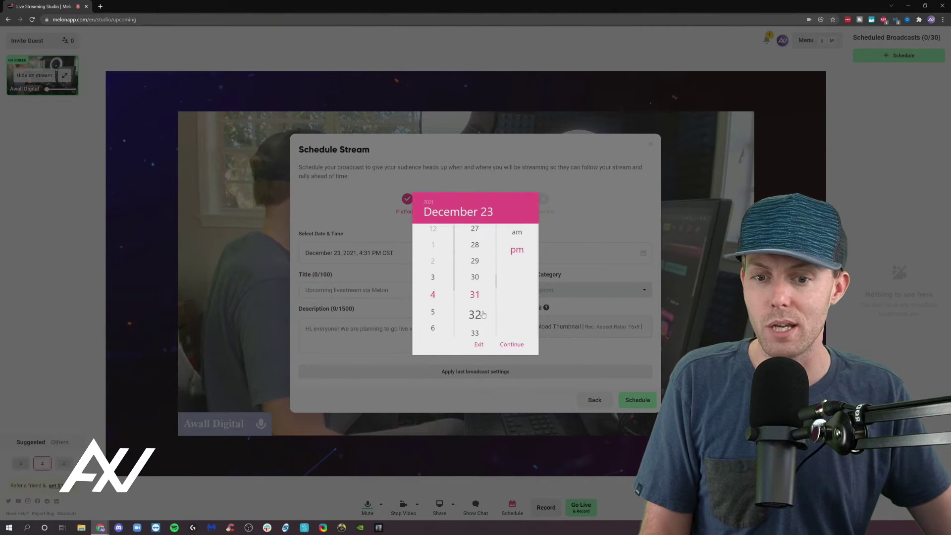
{"action": "left_click", "coordinate": [592, 216]}
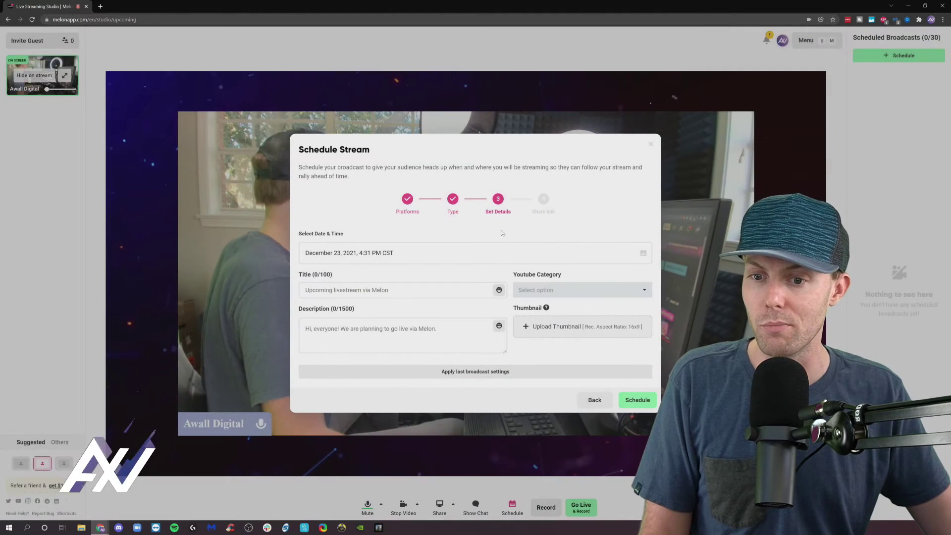
{"action": "left_click", "coordinate": [365, 290]}
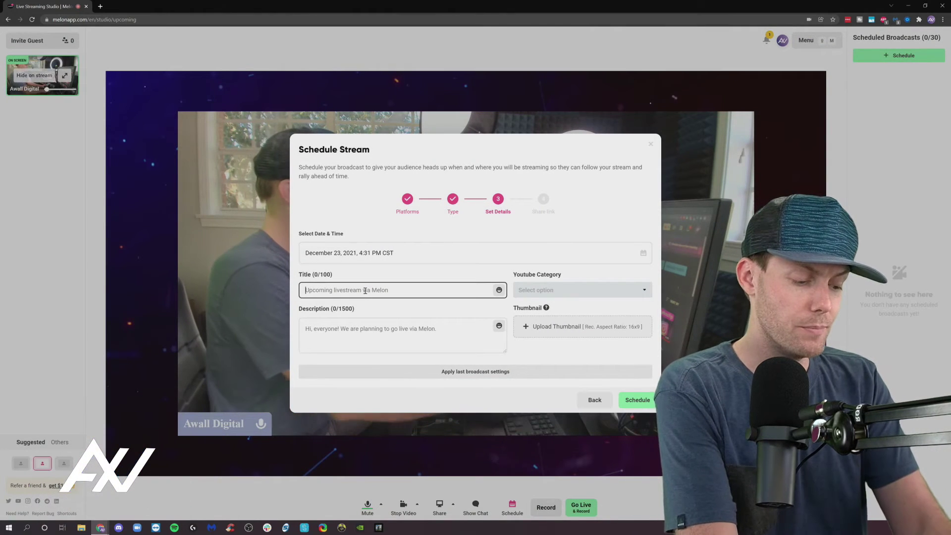
{"action": "type", "text": "TEST "}
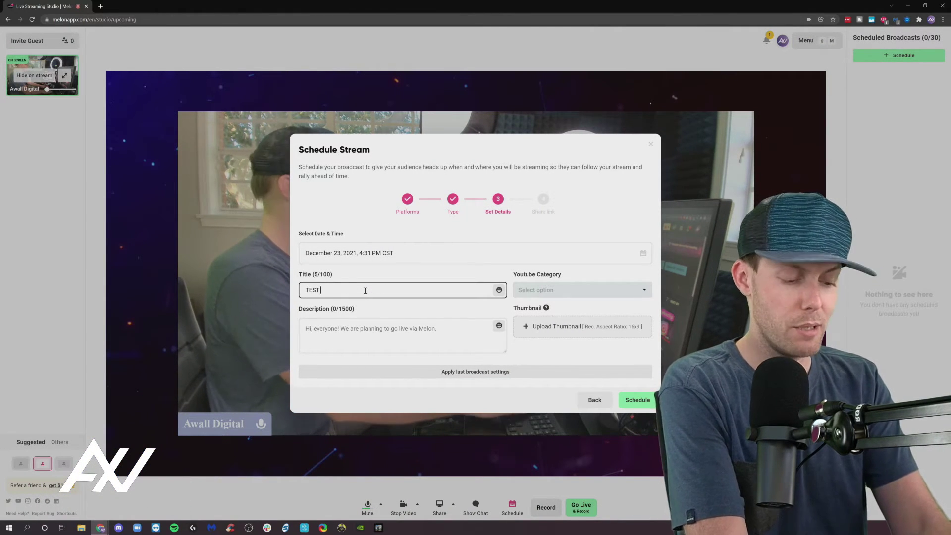
{"action": "type", "text": "123"}
{"action": "left_click", "coordinate": [376, 328]}
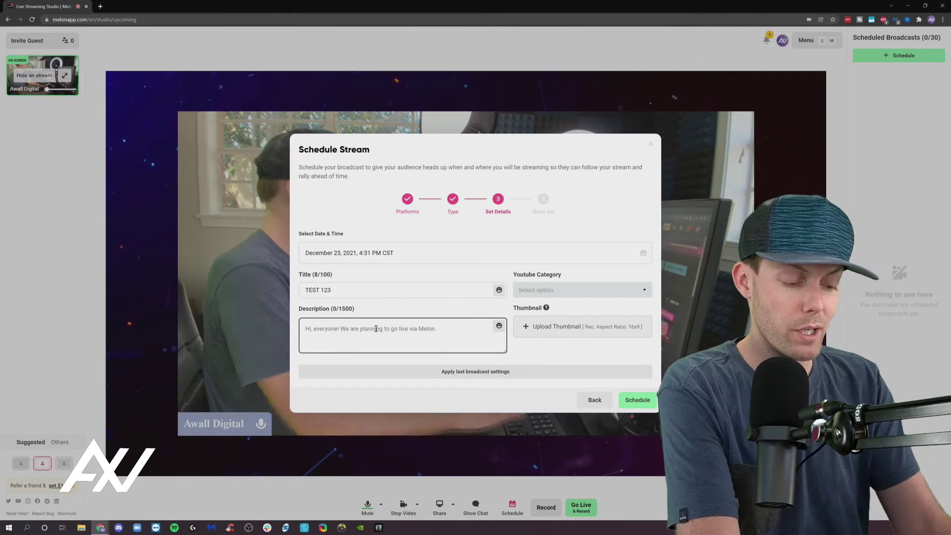
{"action": "type", "text": "TEST 123"}
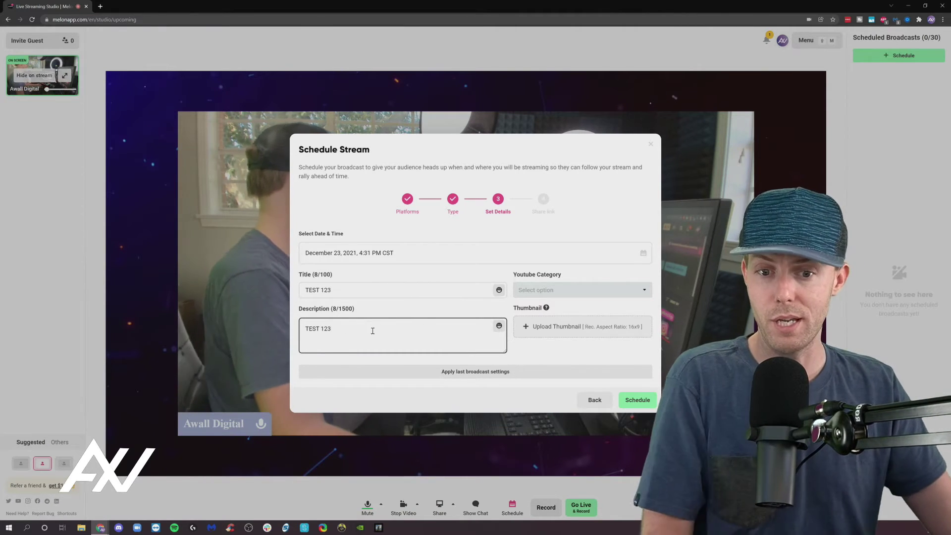
Step: Choose the Gaming YouTube category and upload the vlcsnap screenshot as the thumbnail
{"action": "left_click", "coordinate": [594, 289]}
{"action": "scroll", "coordinate": [591, 275], "scroll_direction": "down", "scroll_amount": 3}
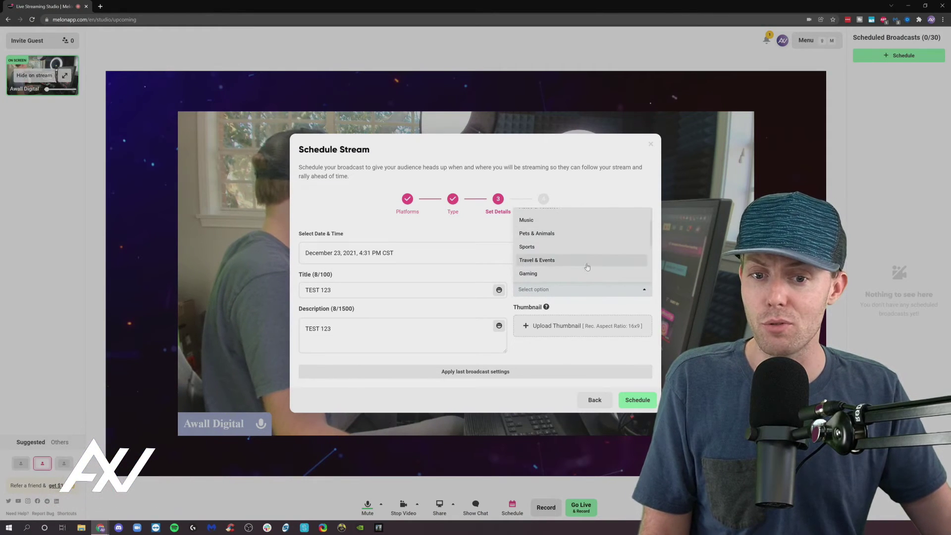
{"action": "left_click", "coordinate": [560, 271]}
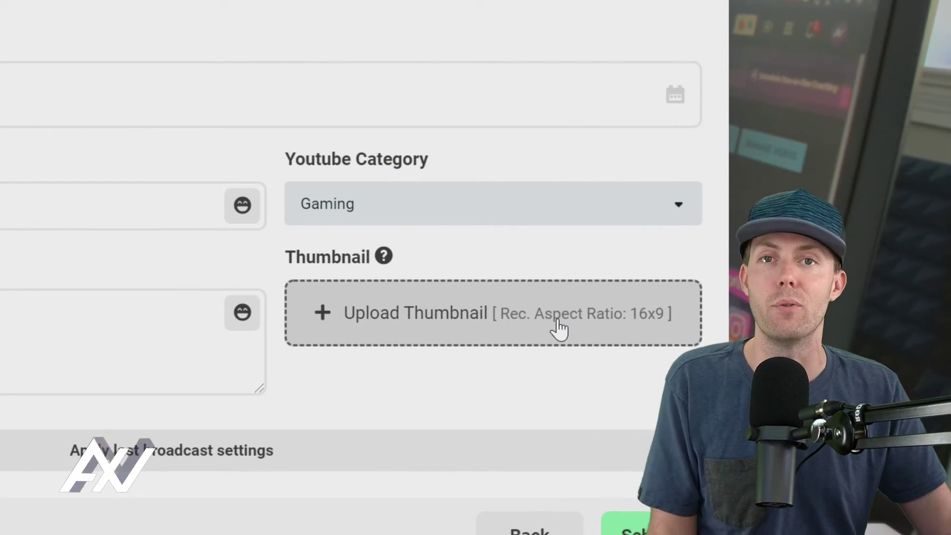
{"action": "left_click", "coordinate": [552, 327]}
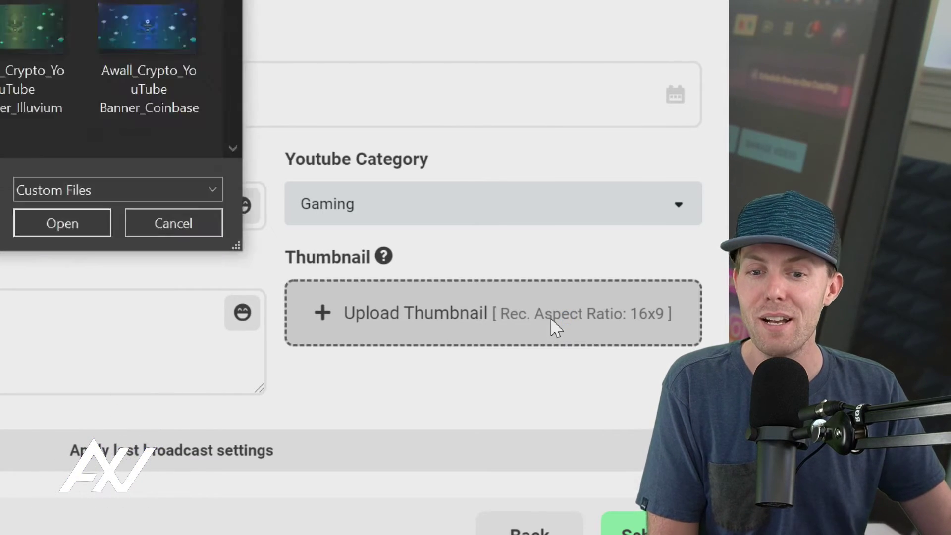
{"action": "scroll", "coordinate": [420, 199], "scroll_direction": "down", "scroll_amount": 2}
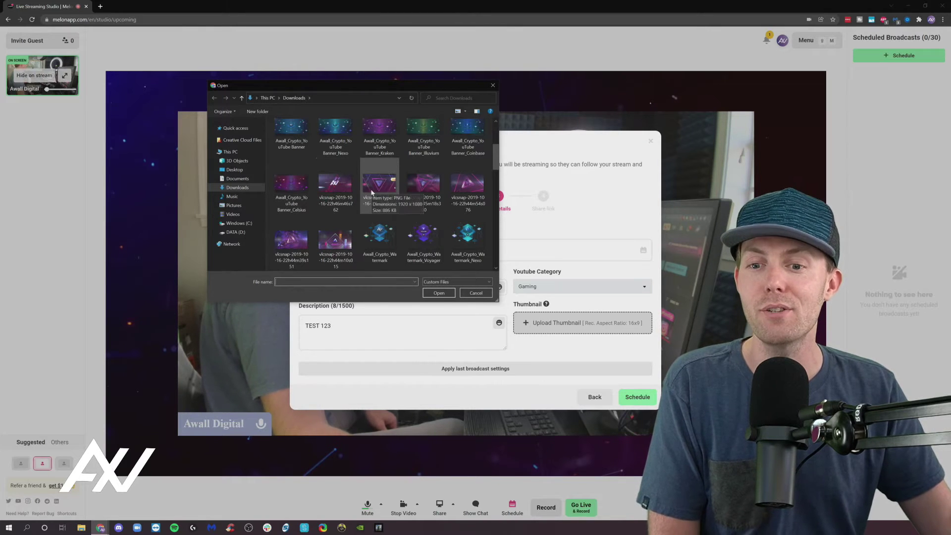
{"action": "left_click", "coordinate": [335, 231]}
{"action": "left_click", "coordinate": [438, 292]}
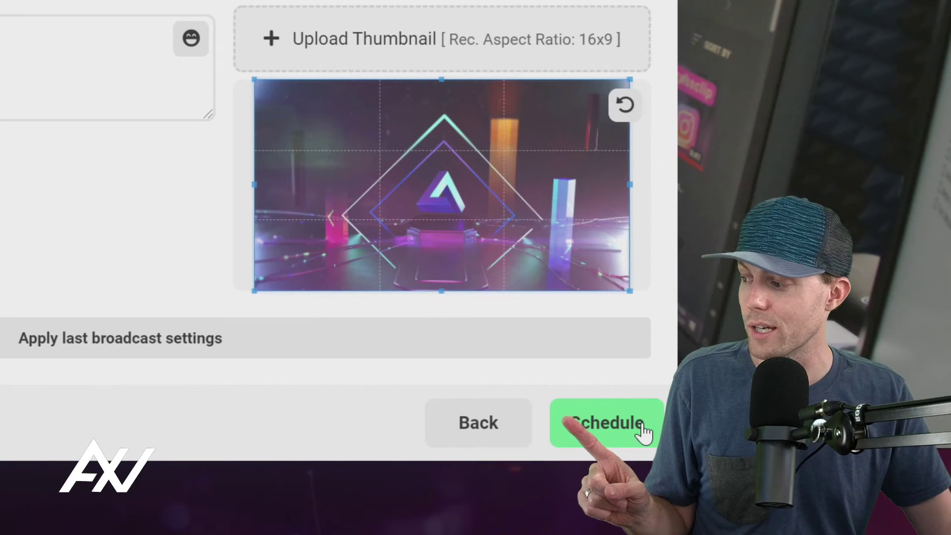
Step: Schedule TEST 123, open its YouTube page in a new tab, then delete the scheduled broadcast
{"action": "left_click", "coordinate": [642, 426]}
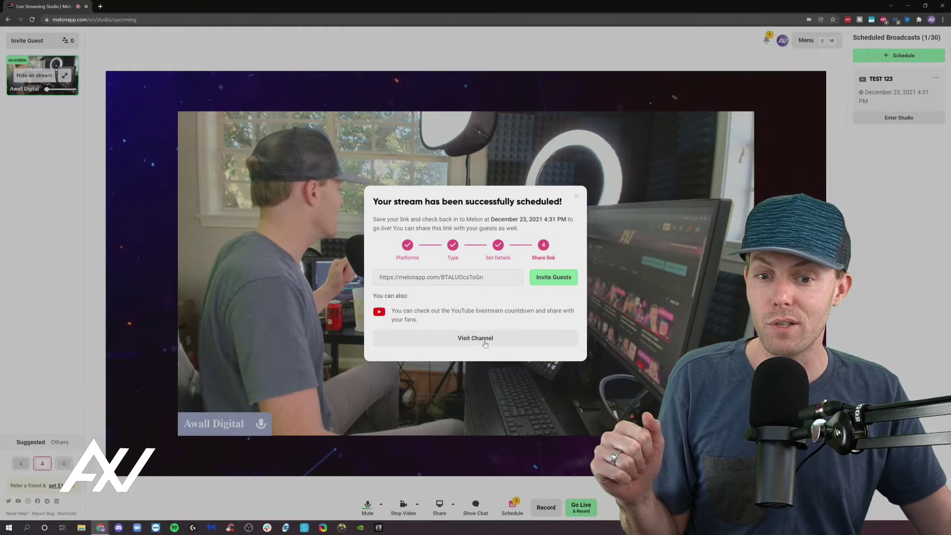
{"action": "left_click", "coordinate": [485, 339]}
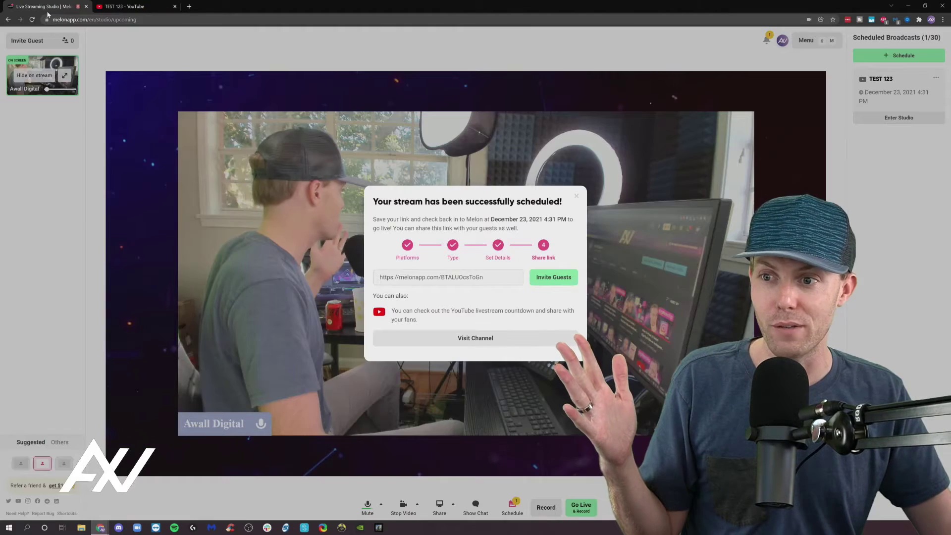
{"action": "left_click", "coordinate": [576, 197]}
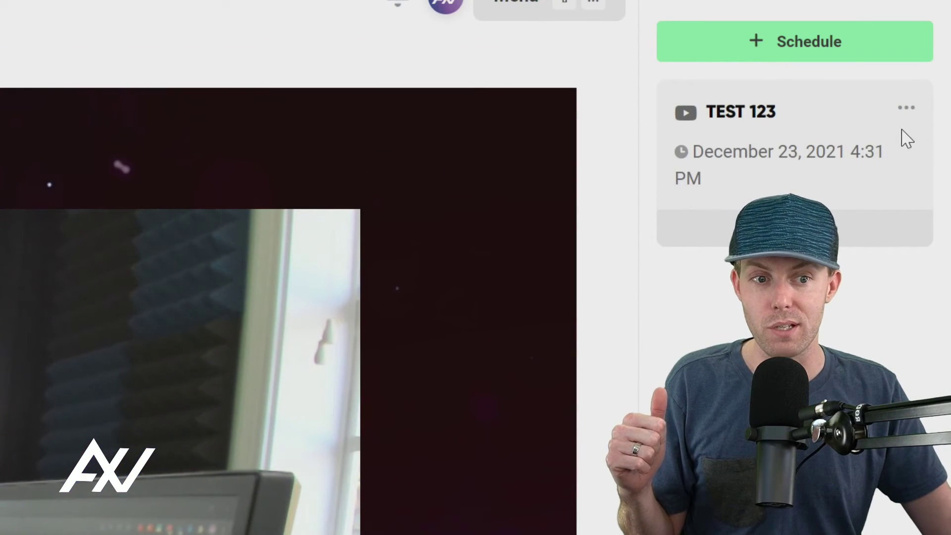
{"action": "left_click", "coordinate": [908, 110]}
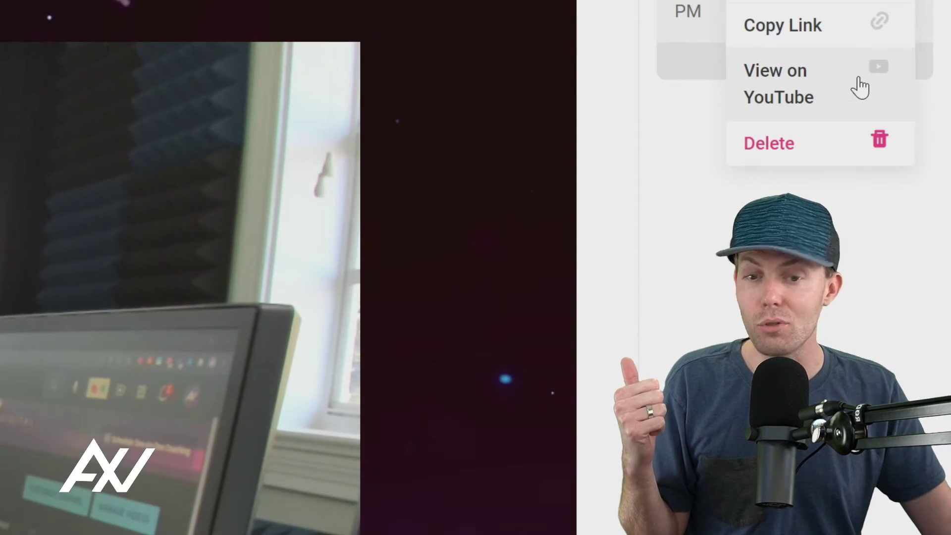
{"action": "left_click", "coordinate": [874, 145]}
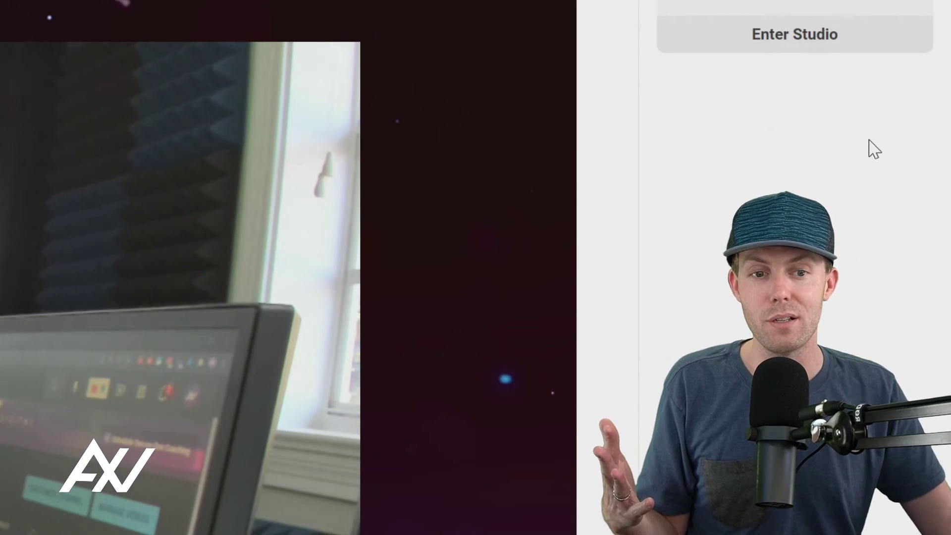
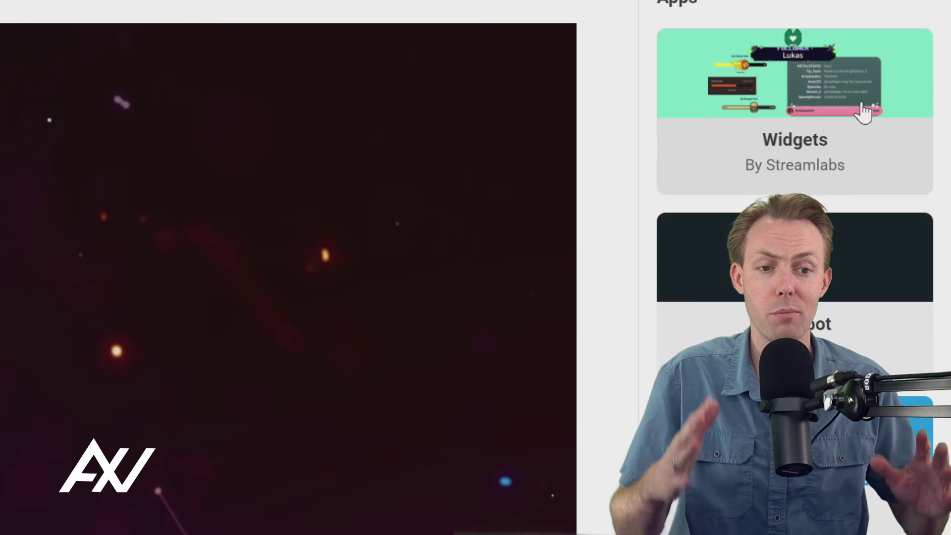
Step: Open the Widgets app by Streamlabs from Melon's Apps panel
{"action": "left_click", "coordinate": [832, 113]}
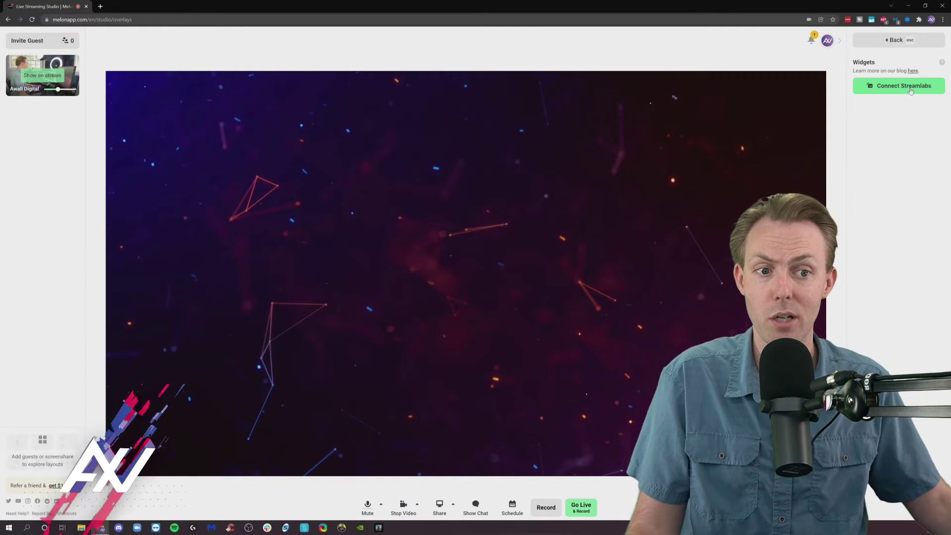
Step: Link the Streamlabs account and switch on the Alert Box and Donation Goal widgets
{"action": "left_click", "coordinate": [910, 92]}
{"action": "left_click_drag", "start_coordinate": [852, 130], "coordinate": [605, 106]}
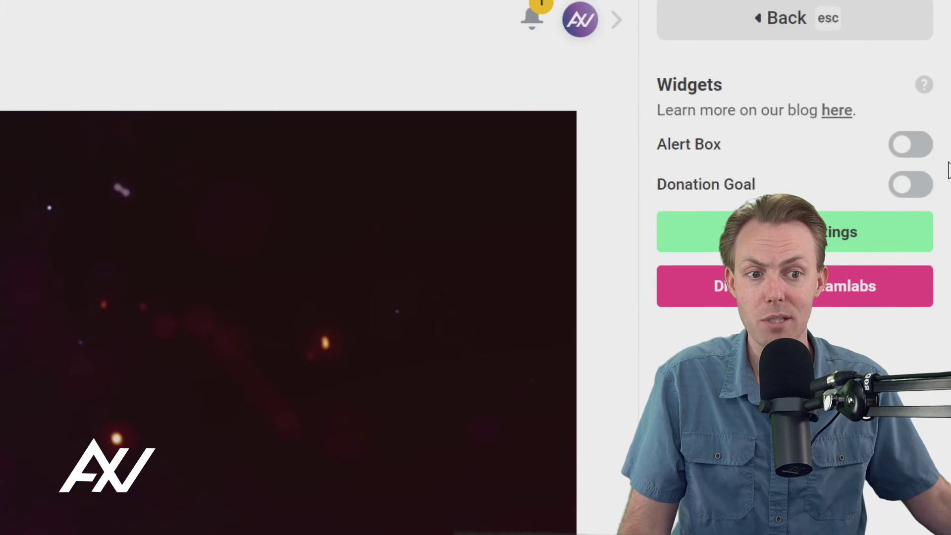
{"action": "left_click", "coordinate": [923, 151]}
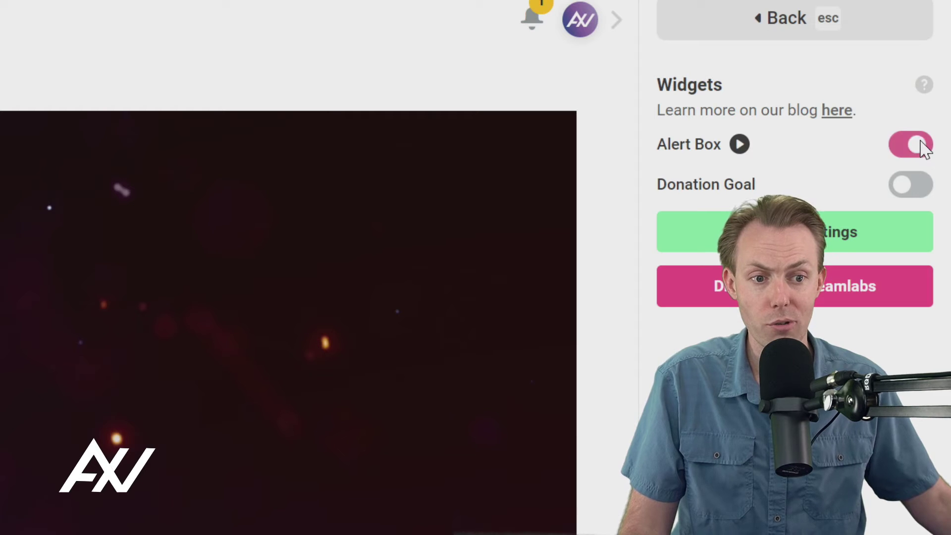
{"action": "left_click", "coordinate": [911, 188]}
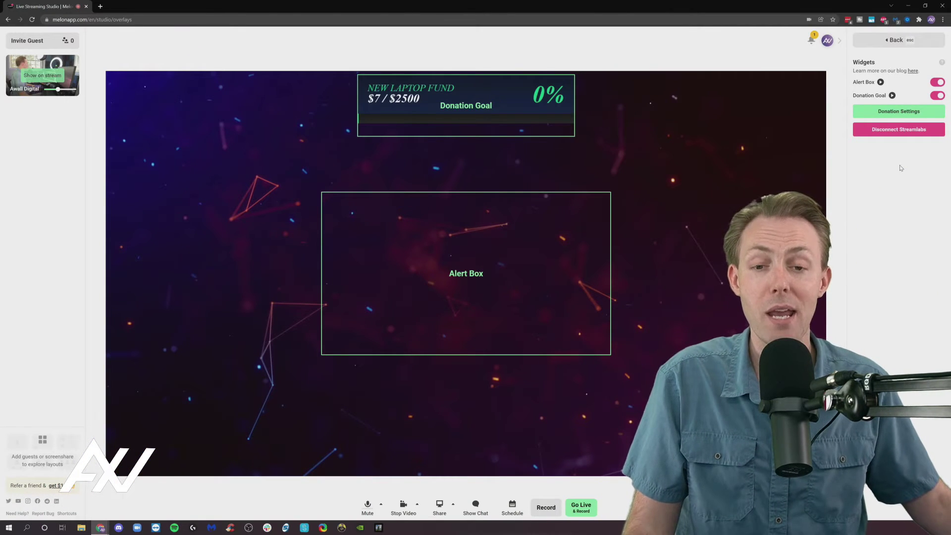
Step: Fire two test donations, then switch both Alert Box and Donation Goal off
{"action": "left_click", "coordinate": [881, 83]}
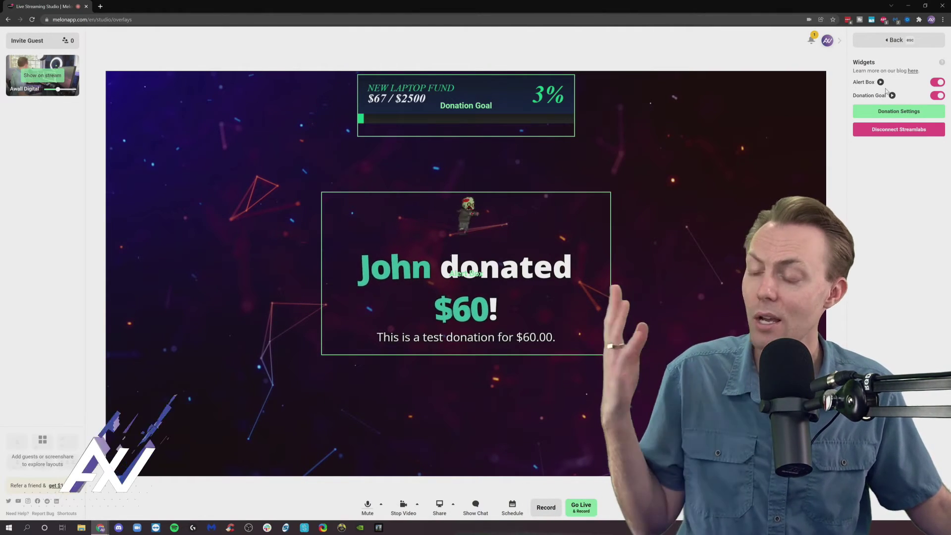
{"action": "left_click", "coordinate": [892, 96]}
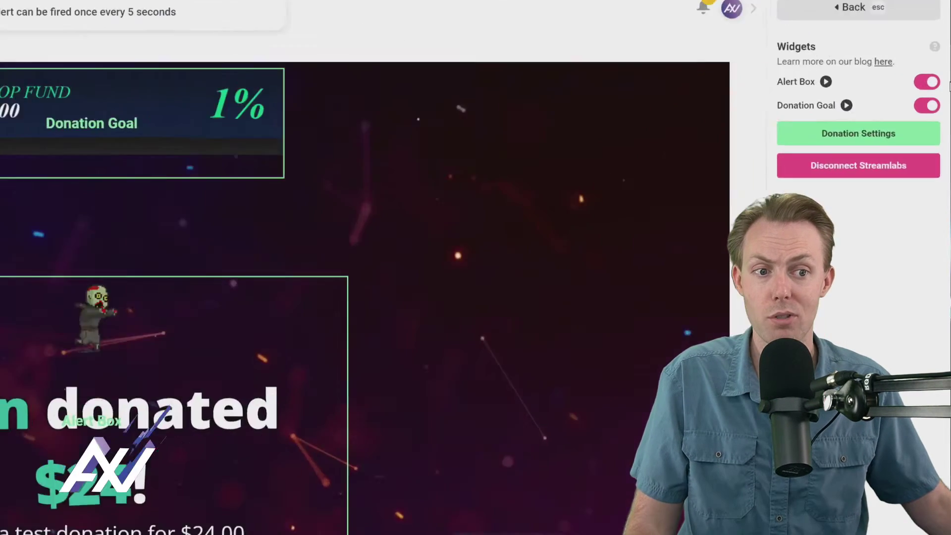
{"action": "left_click", "coordinate": [936, 84]}
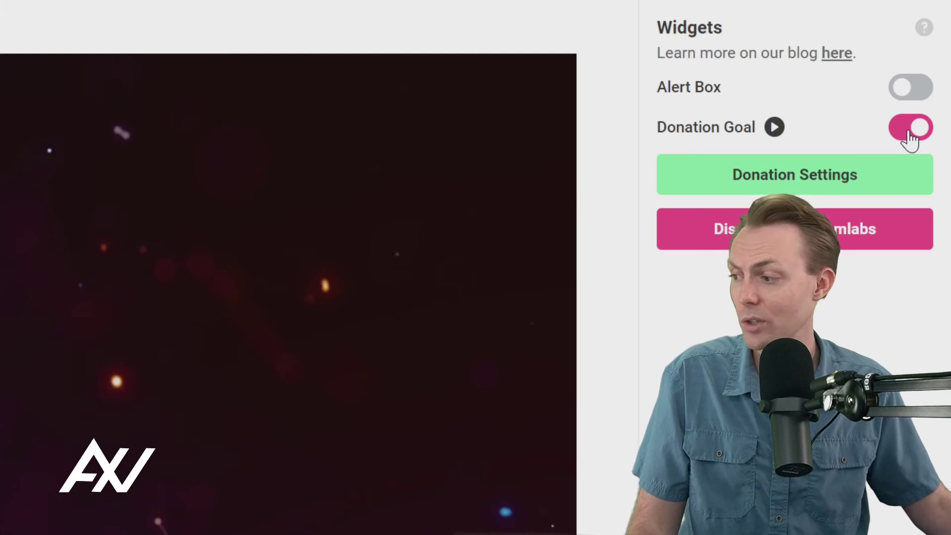
{"action": "left_click", "coordinate": [910, 133]}
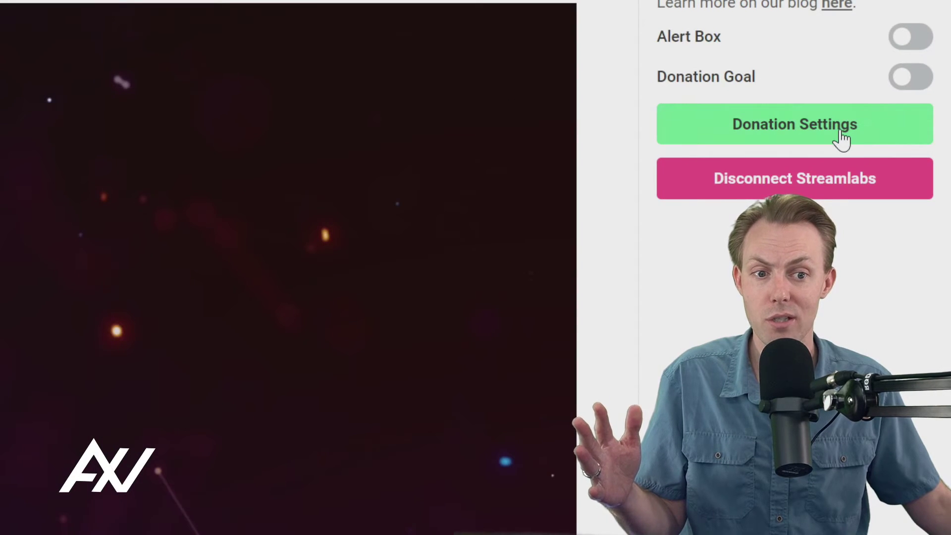
Step: Review the Streamlabs donation settings and payment methods, then close that page
{"action": "left_click", "coordinate": [842, 139]}
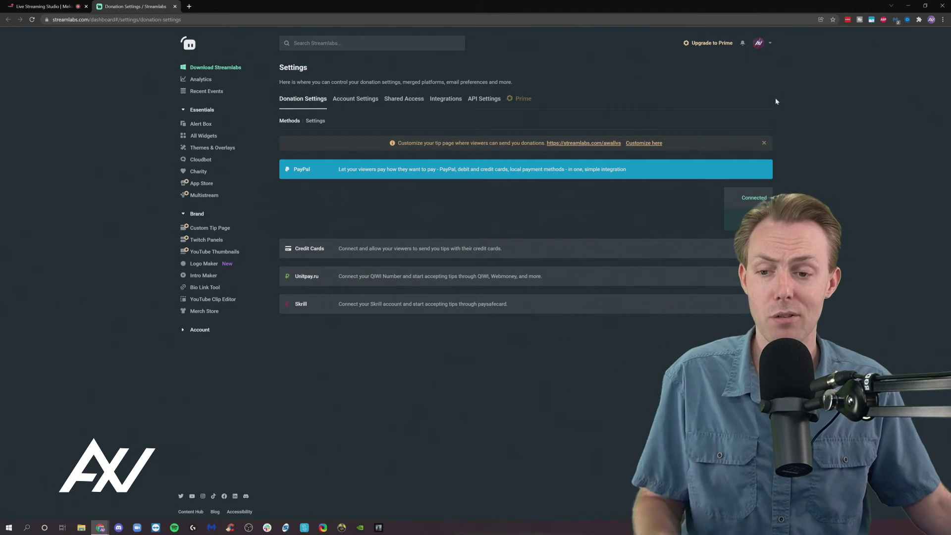
{"action": "left_click", "coordinate": [175, 7]}
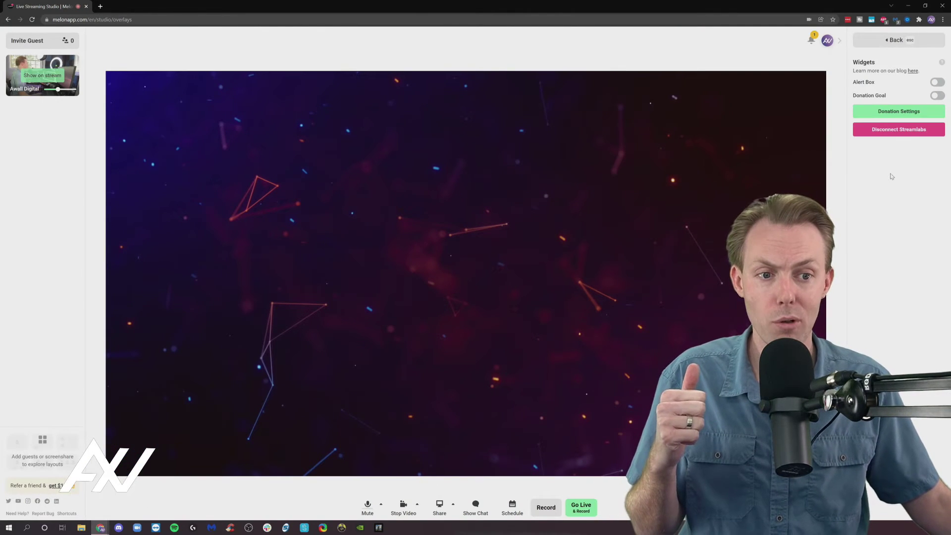
Step: Open the Cloudbot app and enable Cloudbot For Twitch and Cloudbot For Youtube
{"action": "left_click", "coordinate": [893, 40]}
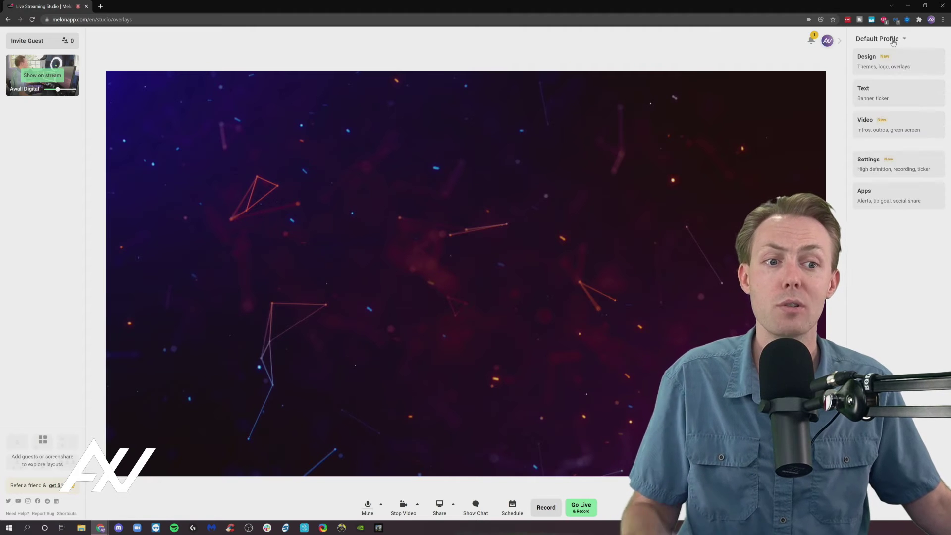
{"action": "left_click", "coordinate": [907, 203]}
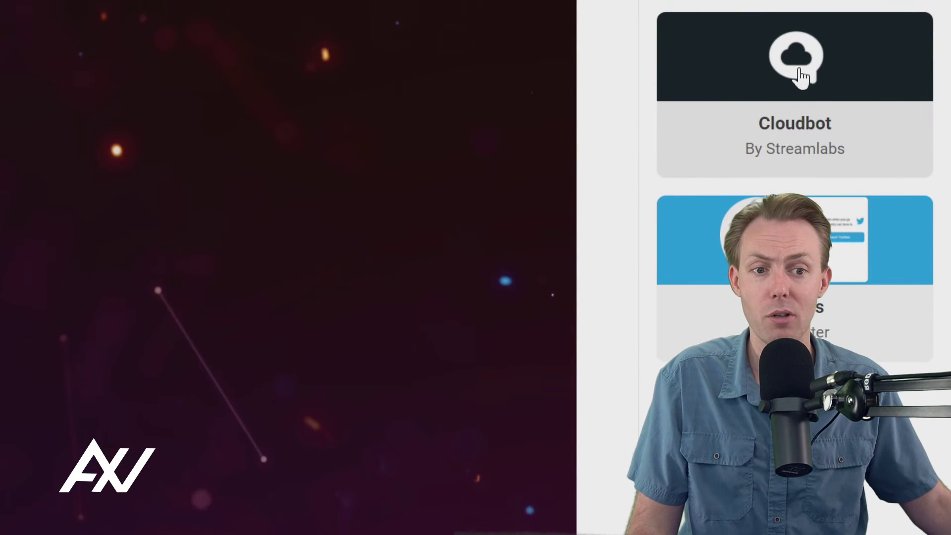
{"action": "left_click", "coordinate": [799, 70]}
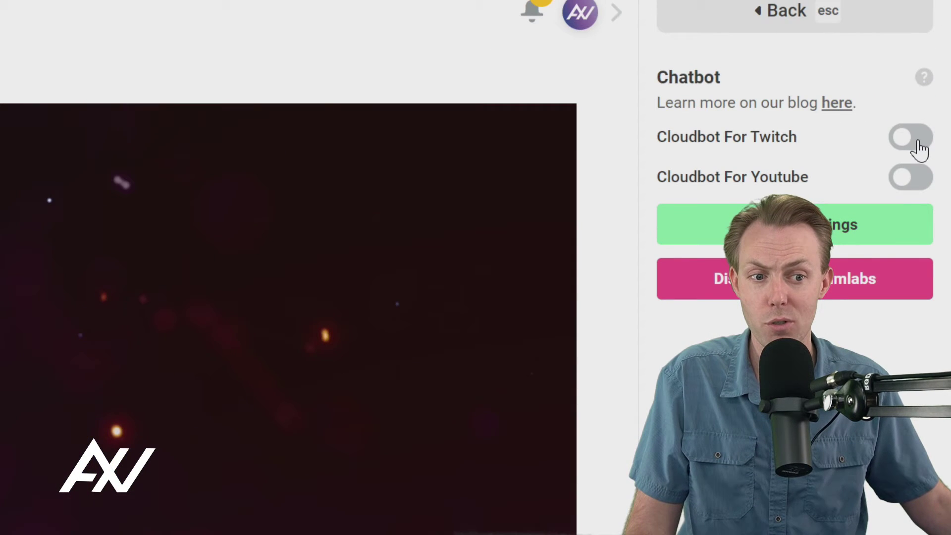
{"action": "left_click", "coordinate": [918, 147]}
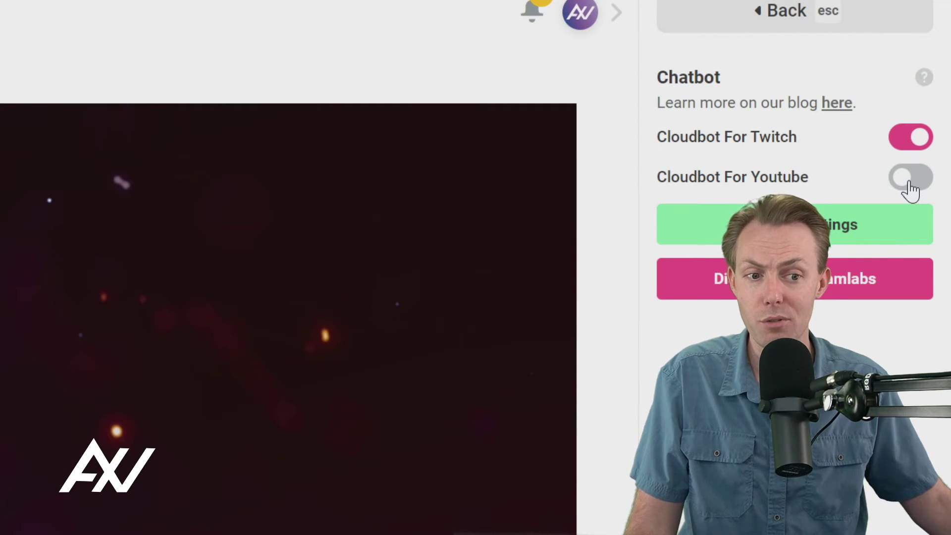
{"action": "left_click", "coordinate": [910, 183]}
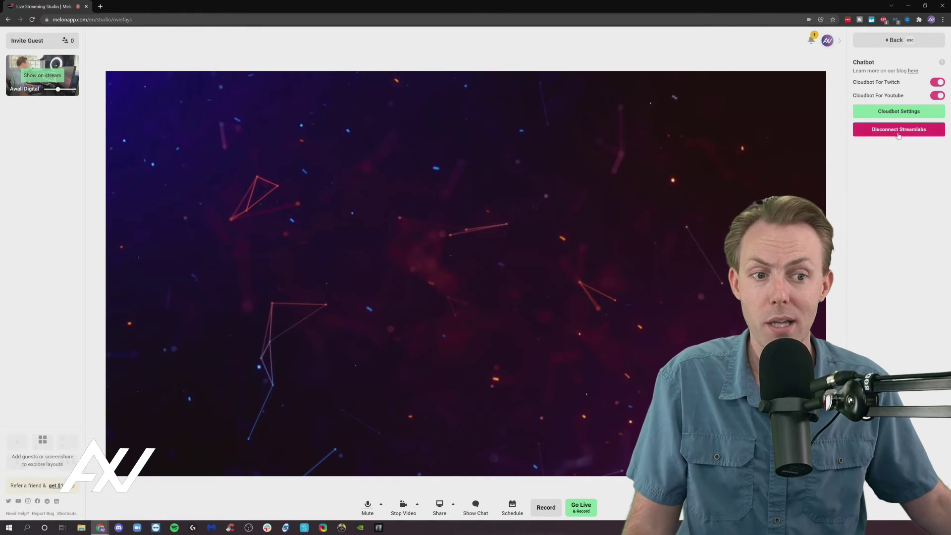
Step: Browse Cloudbot's mod tools, Polls and Giveaways pages in Streamlabs, then close the dashboard
{"action": "left_click", "coordinate": [900, 112]}
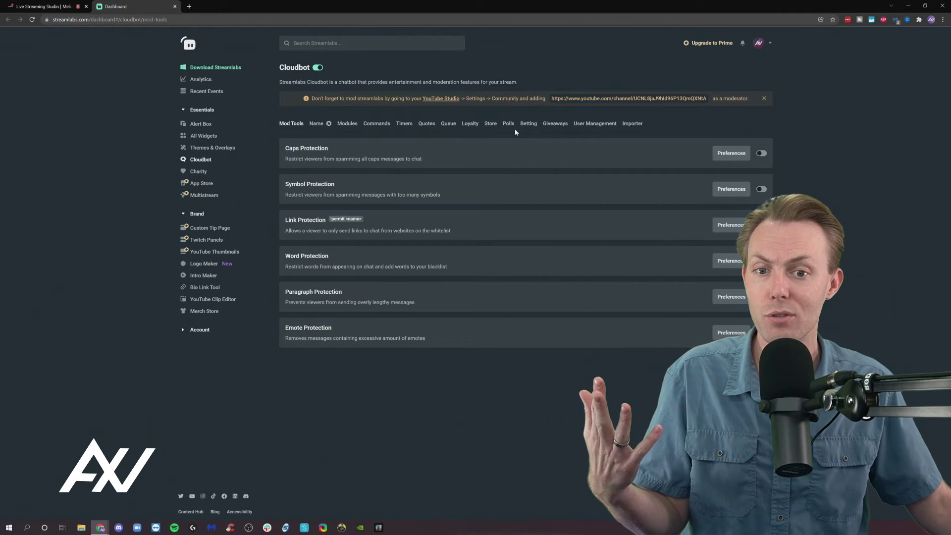
{"action": "left_click", "coordinate": [508, 130]}
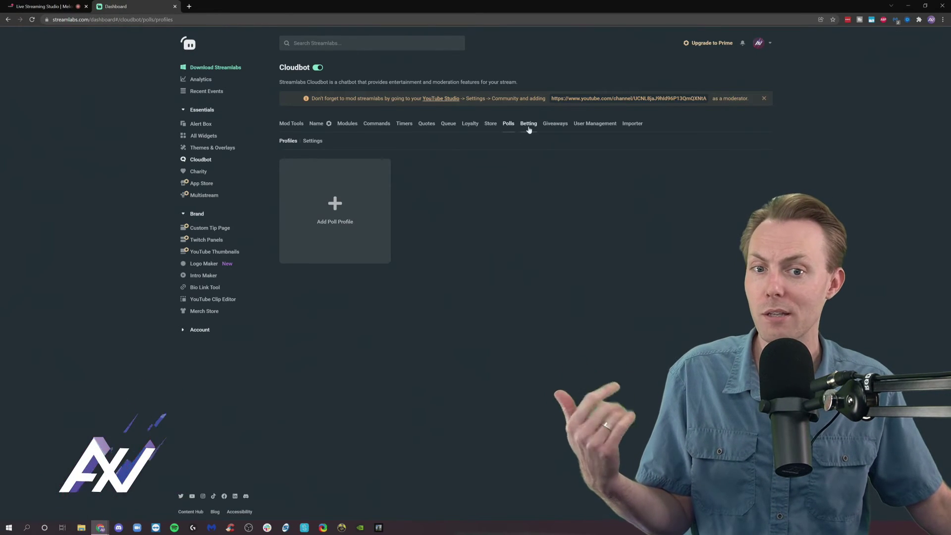
{"action": "left_click", "coordinate": [555, 126]}
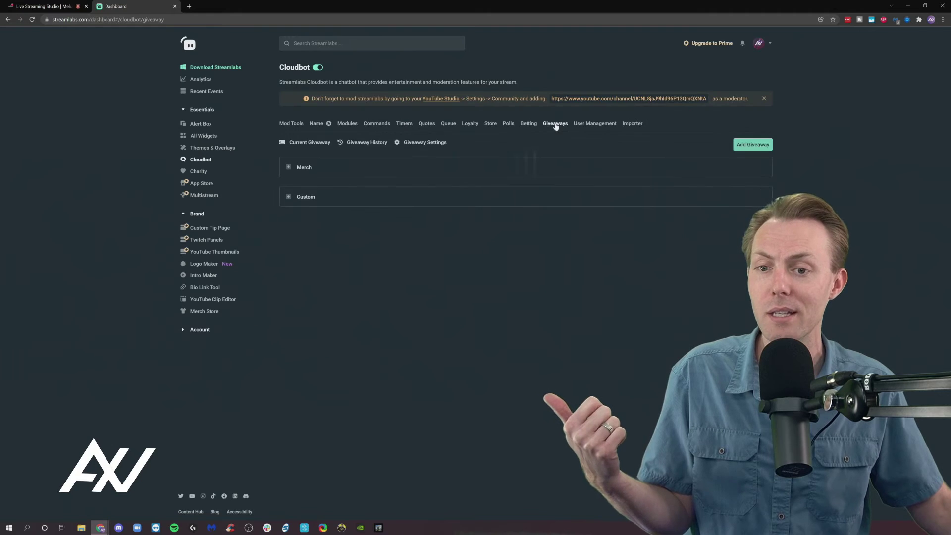
{"action": "left_click", "coordinate": [175, 7]}
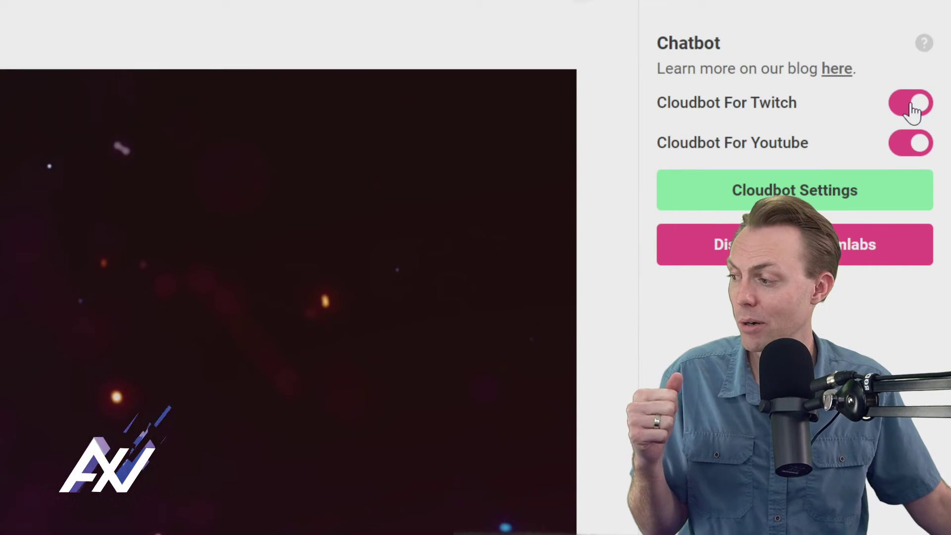
Step: Disable Cloudbot for Twitch and YouTube and return to the Apps list
{"action": "left_click", "coordinate": [913, 110]}
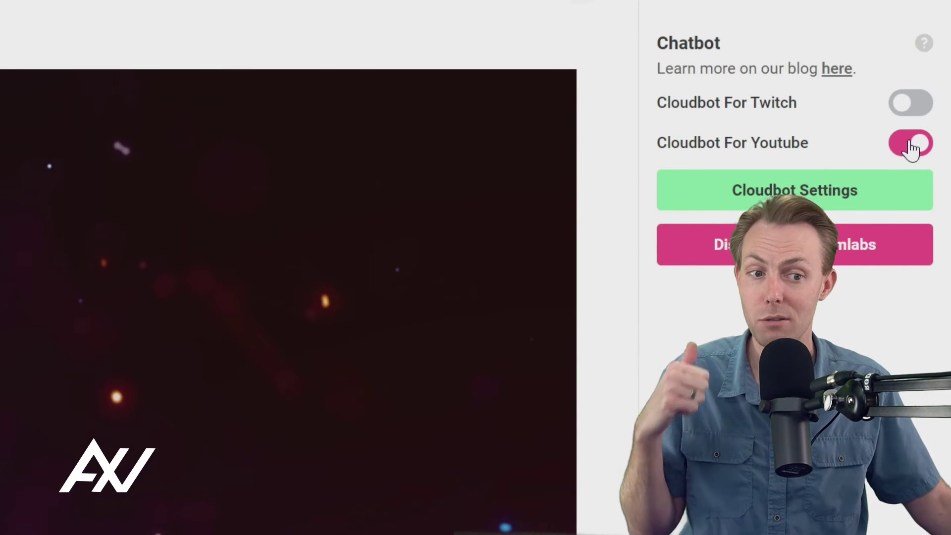
{"action": "left_click", "coordinate": [908, 146]}
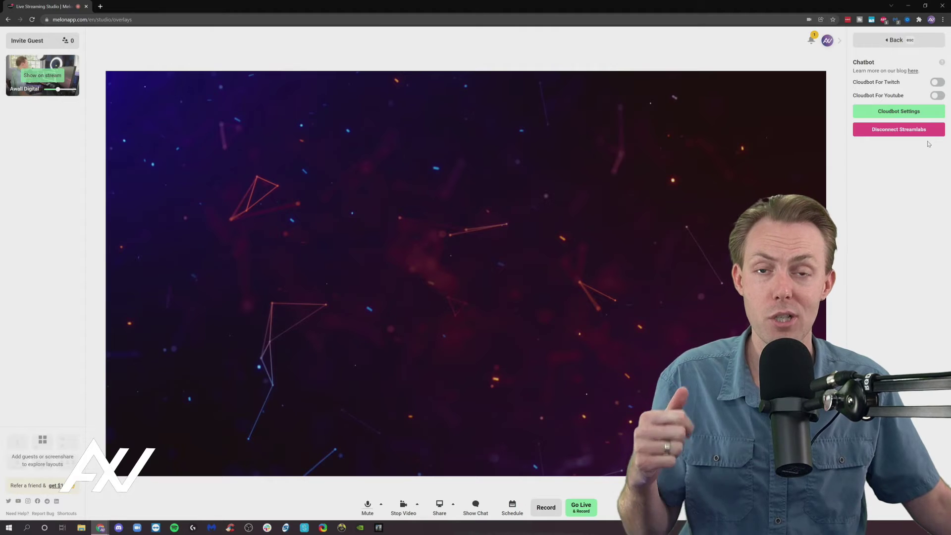
{"action": "left_click", "coordinate": [893, 41]}
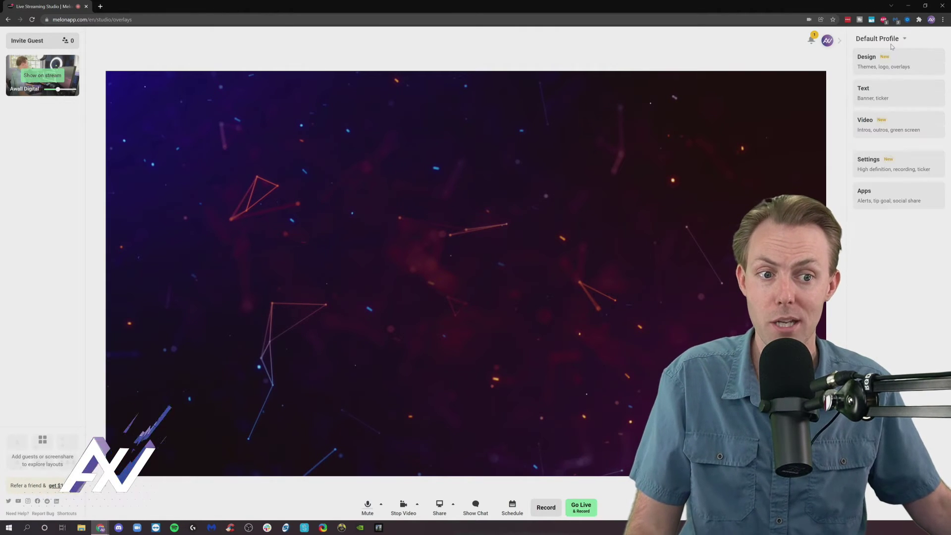
{"action": "left_click", "coordinate": [906, 198]}
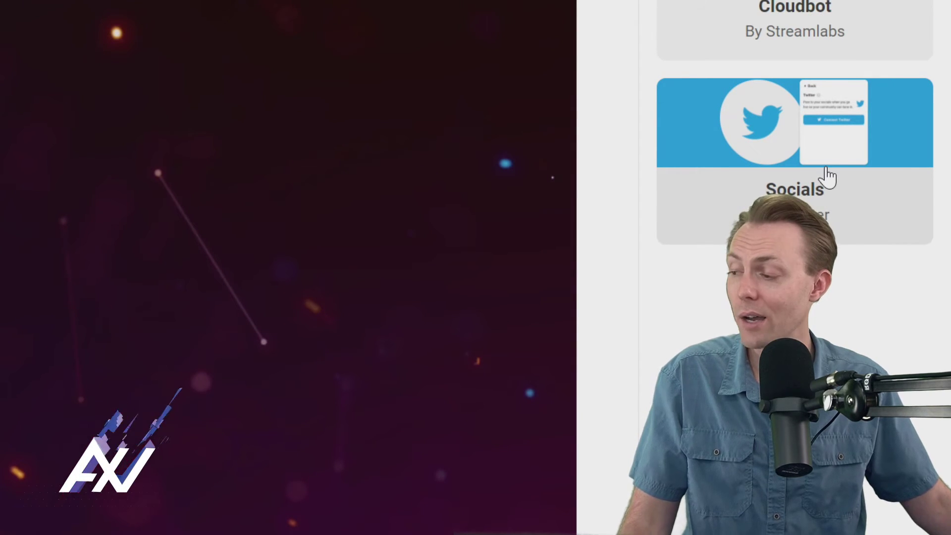
Step: Open the Socials app and link the Twitter account
{"action": "left_click", "coordinate": [829, 142]}
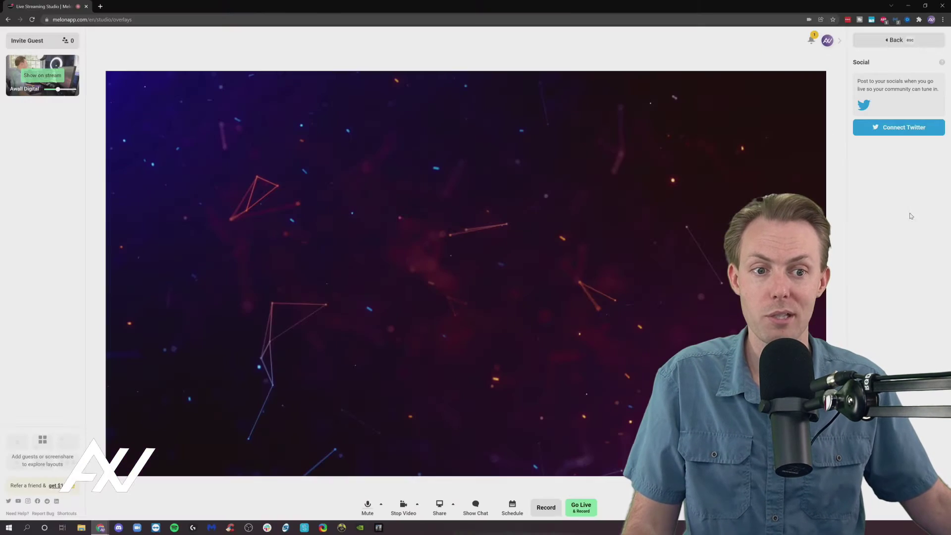
{"action": "left_click", "coordinate": [907, 129]}
{"action": "left_click_drag", "start_coordinate": [859, 135], "coordinate": [496, 54]}
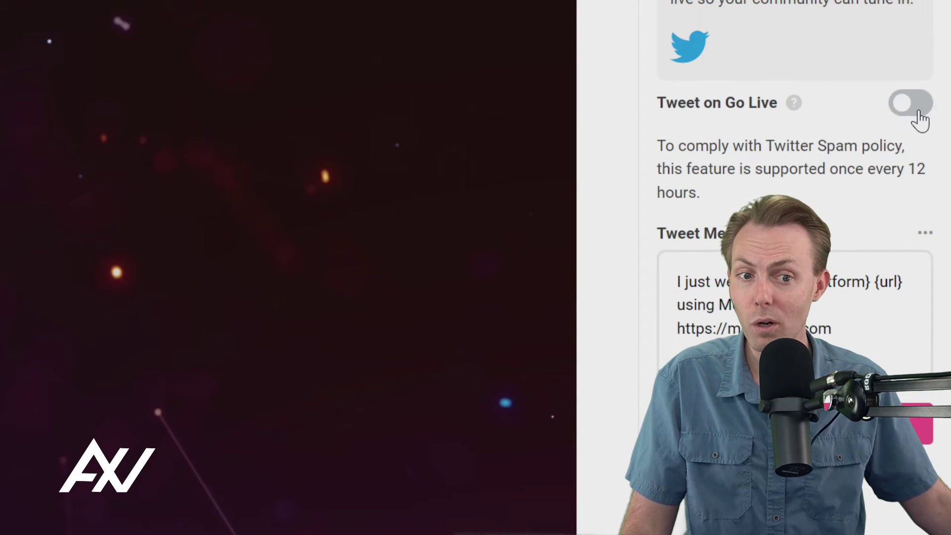
Step: Turn on Tweet on Go Live, keeping the default tweet message
{"action": "left_click", "coordinate": [911, 105]}
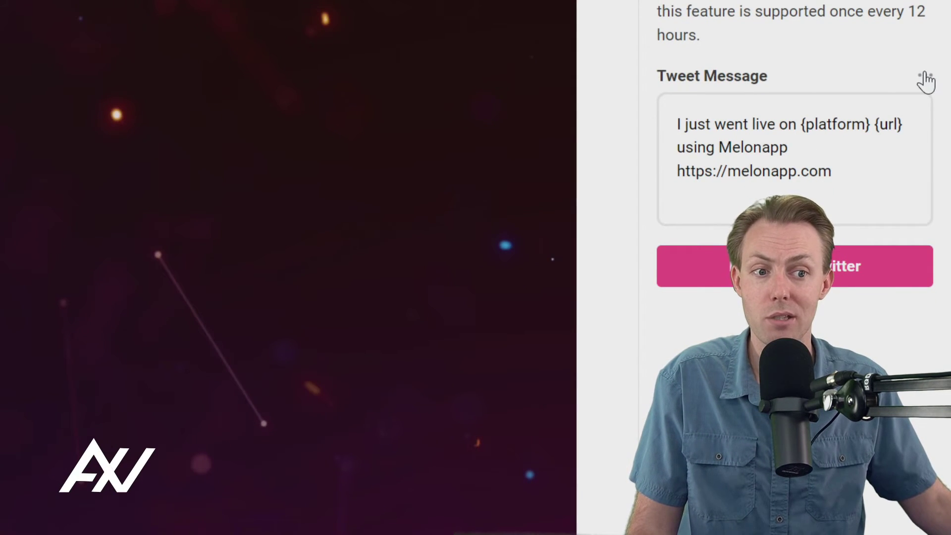
{"action": "left_click", "coordinate": [926, 79]}
{"action": "left_click", "coordinate": [850, 56]}
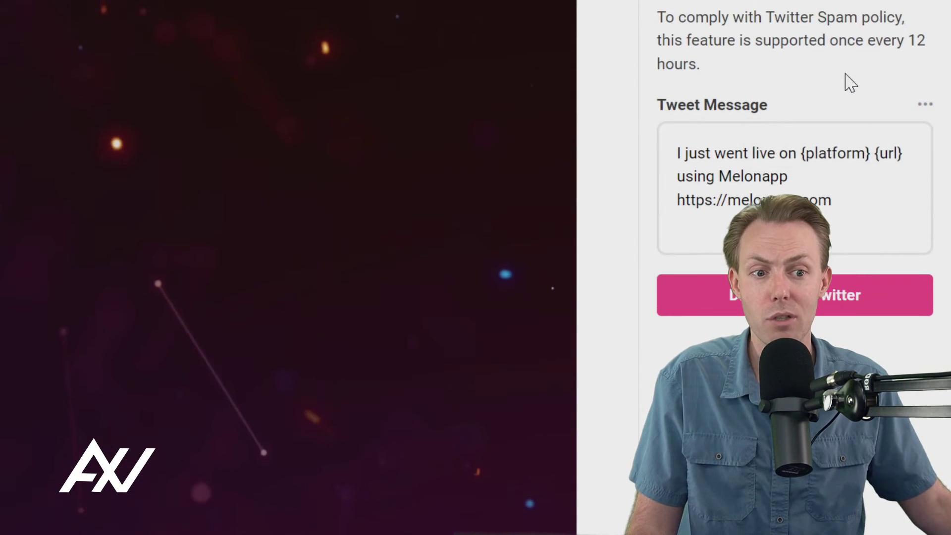